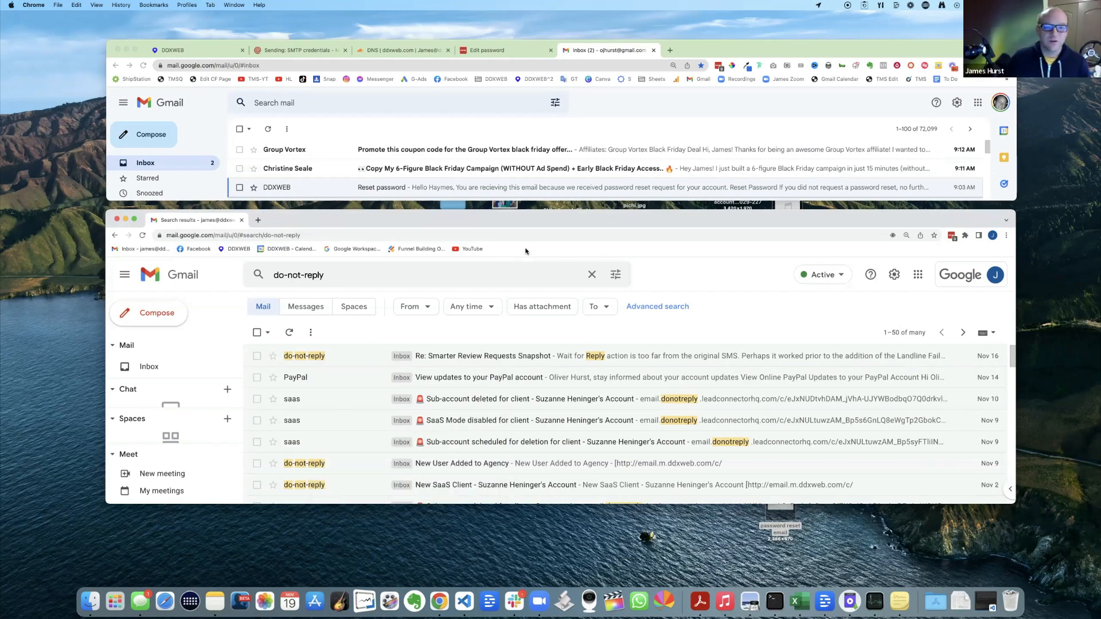
- Close the do-not-reply search results window, keeping only the Gmail inbox window open
{"action": "left_click", "coordinate": [598, 202]}
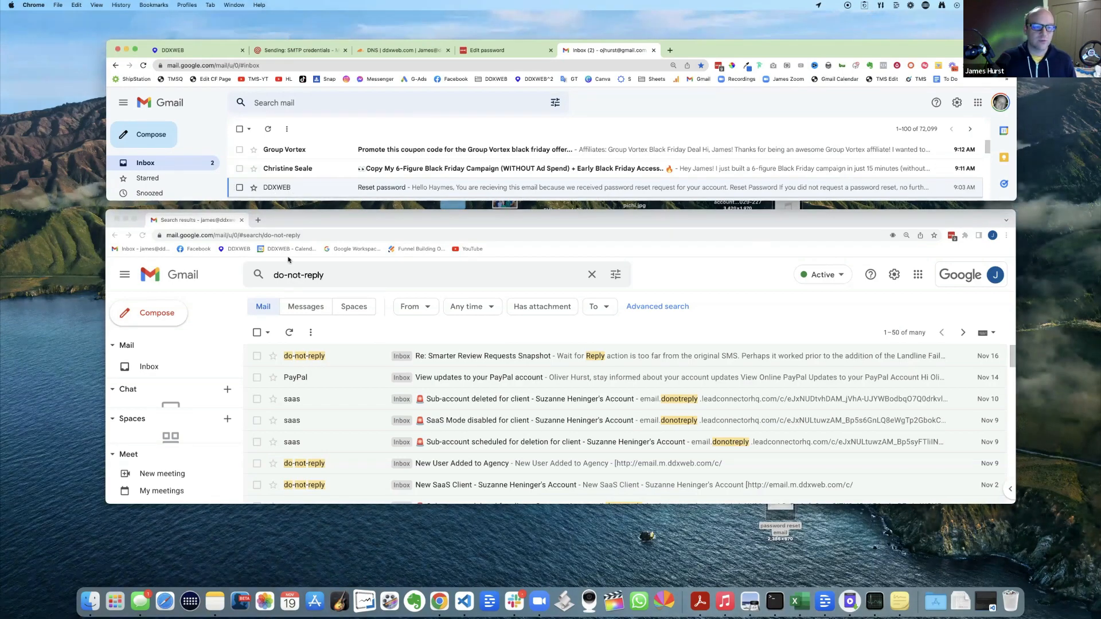
{"action": "mouse_move", "coordinate": [276, 189]}
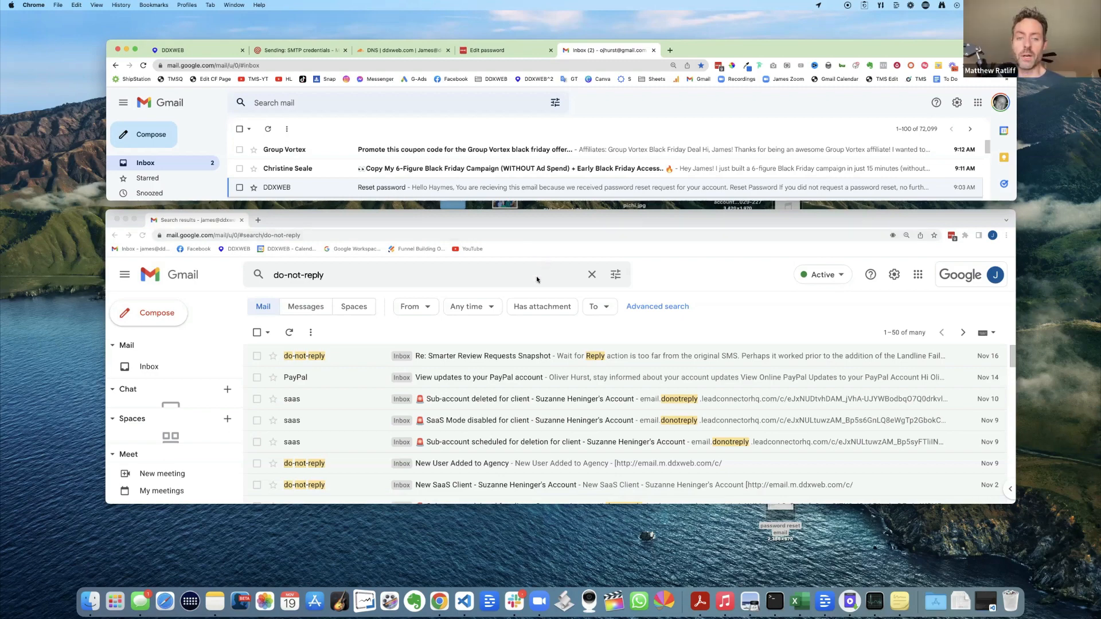
{"action": "left_click", "coordinate": [117, 220]}
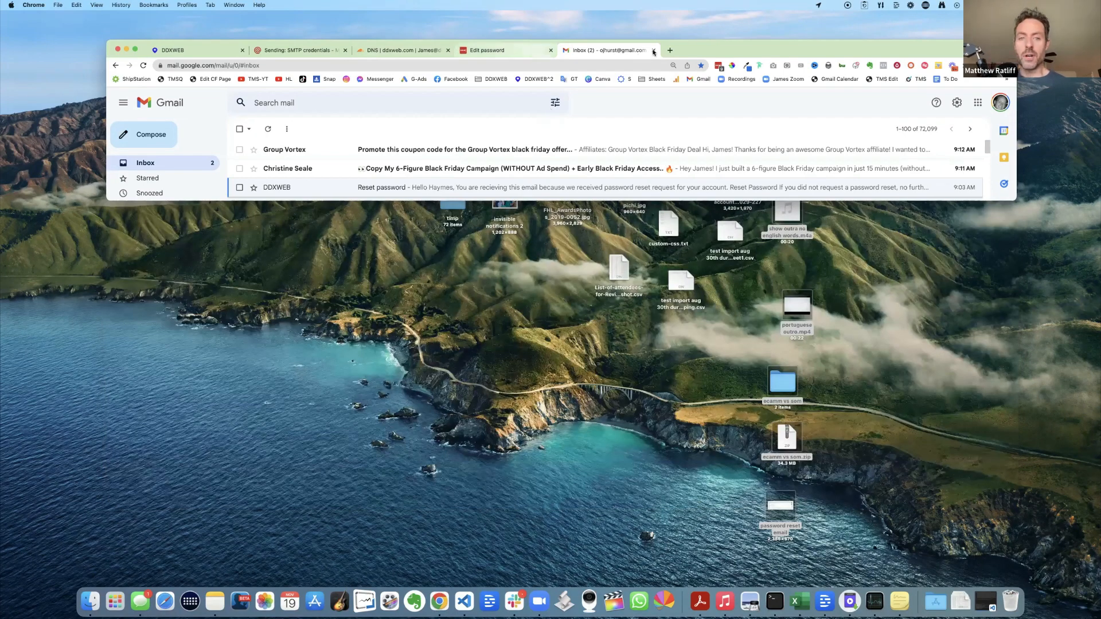
- Close the Gmail Inbox tab and enlarge the window showing DDXWEB's SMTP settings with Mailgun
{"action": "left_click", "coordinate": [654, 51]}
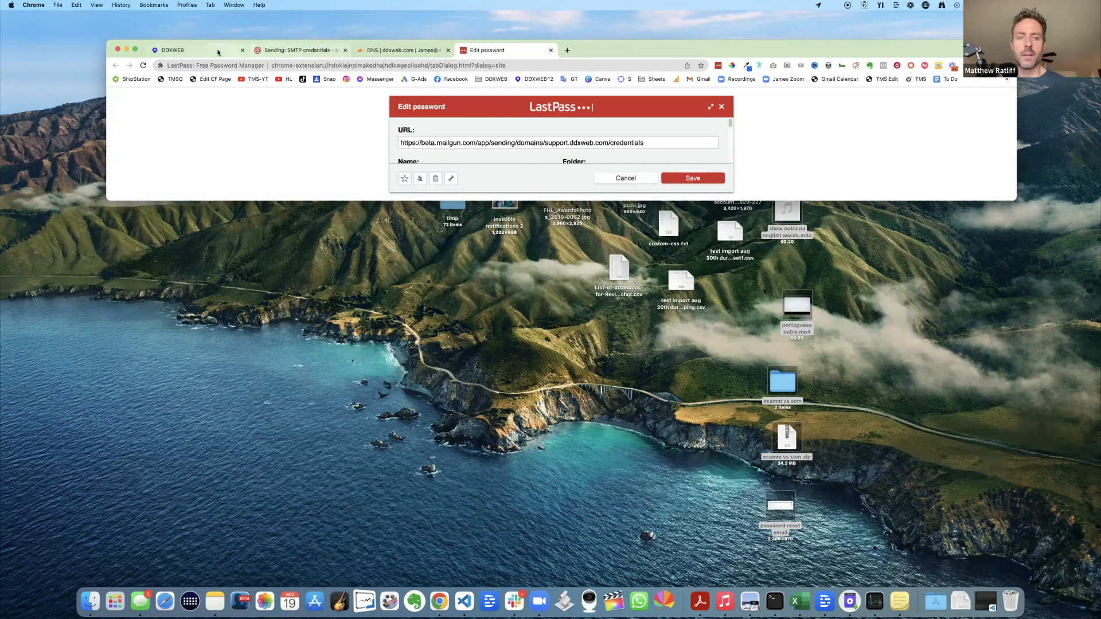
{"action": "left_click", "coordinate": [189, 50]}
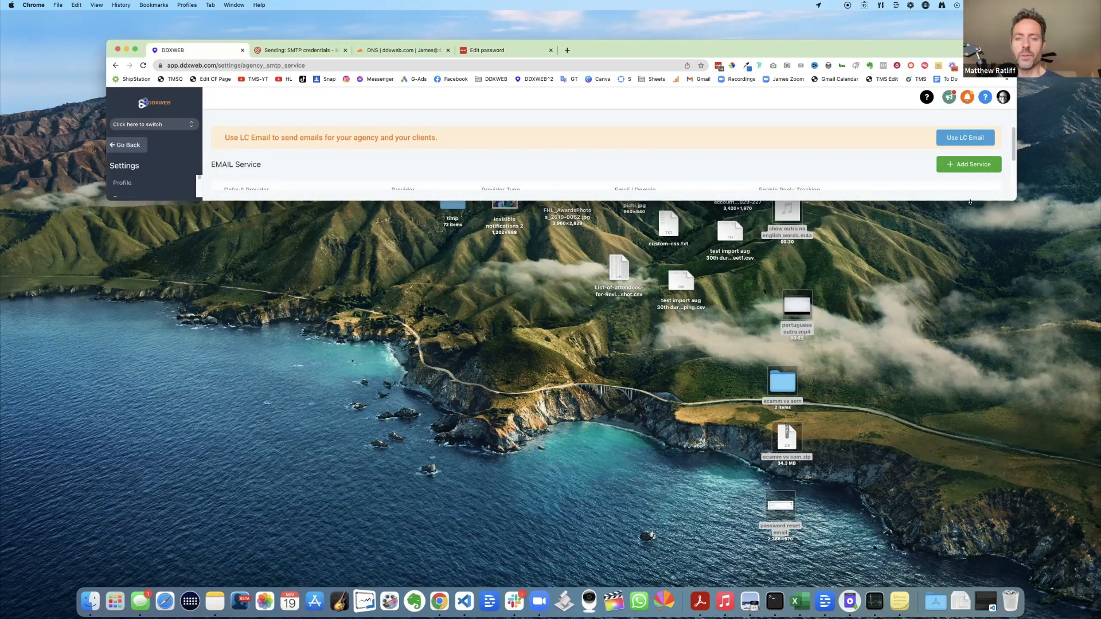
{"action": "left_click_drag", "start_coordinate": [970, 202], "coordinate": [970, 561]}
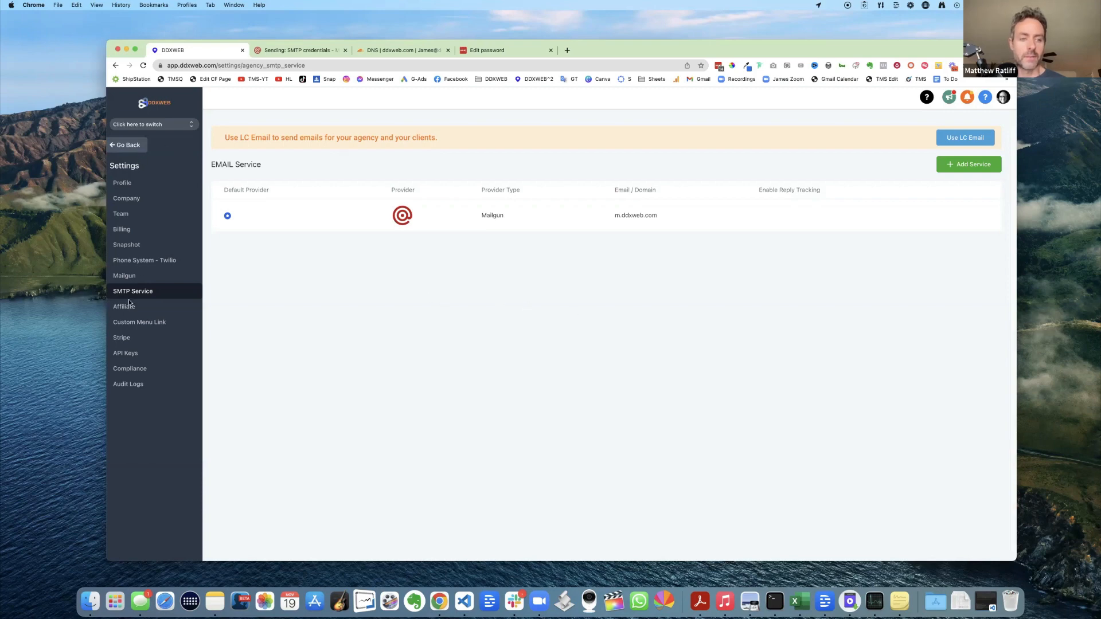
{"action": "left_click", "coordinate": [124, 276]}
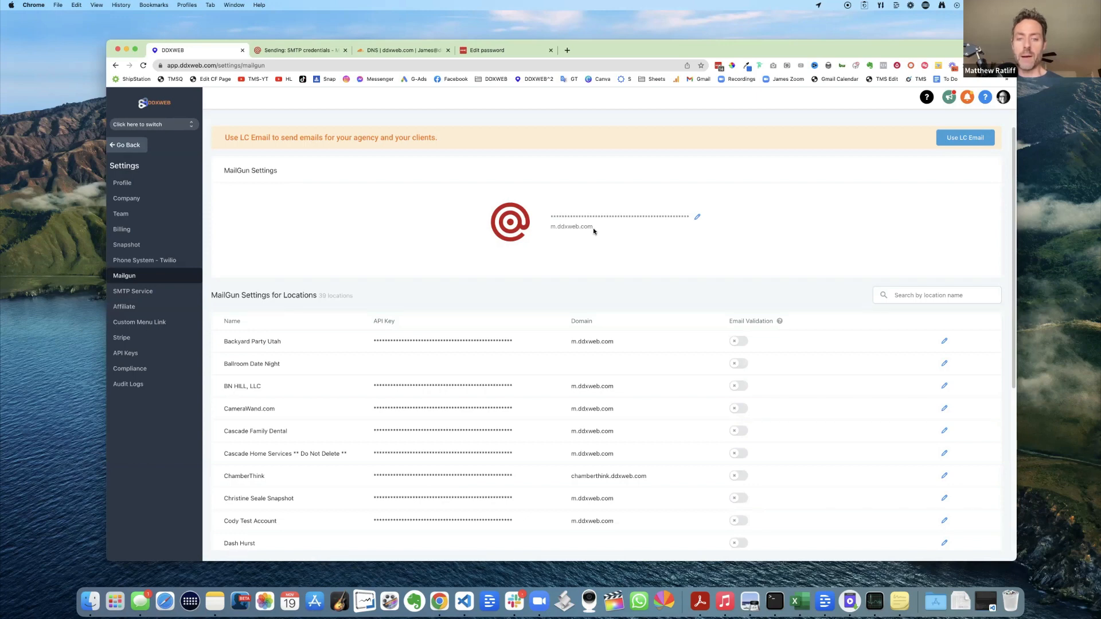
{"action": "left_click_drag", "start_coordinate": [550, 227], "coordinate": [602, 230]}
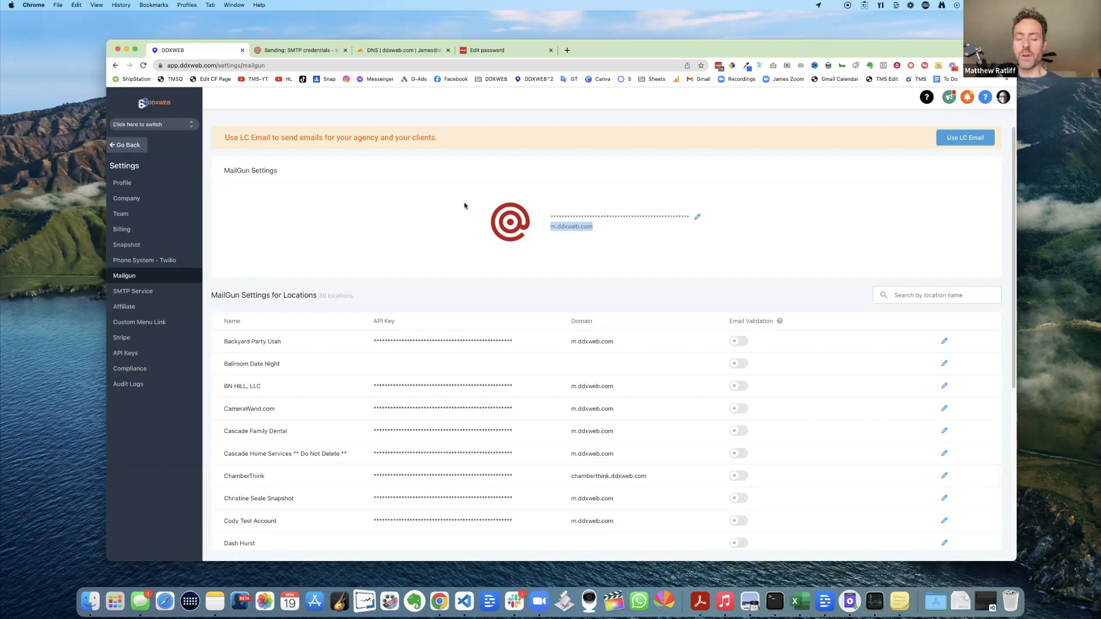
{"action": "left_click", "coordinate": [444, 200]}
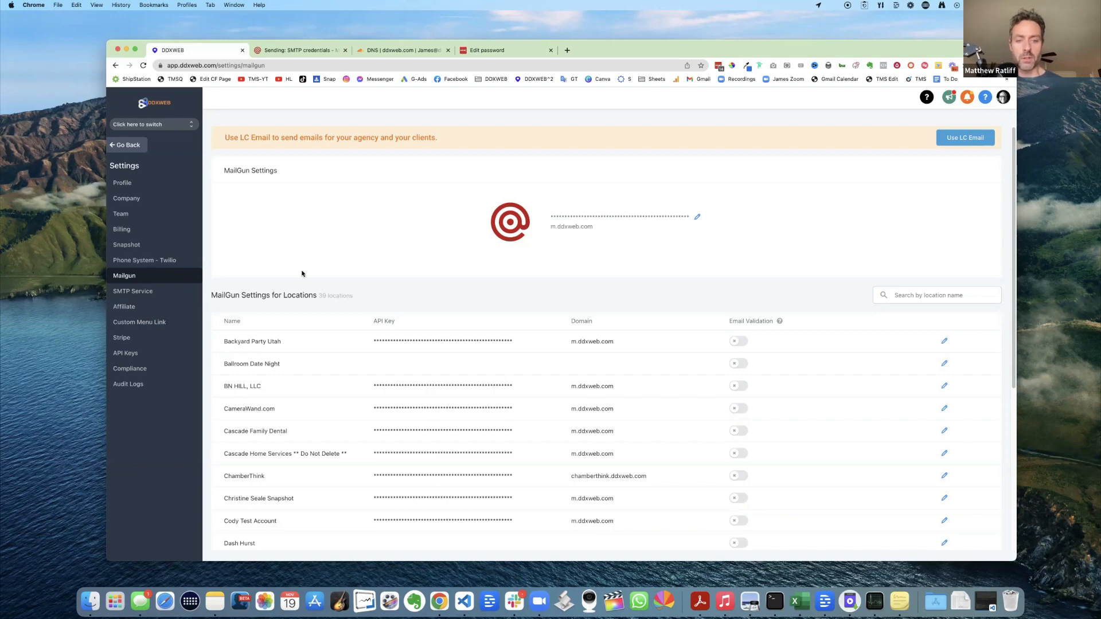
{"action": "left_click", "coordinate": [129, 293]}
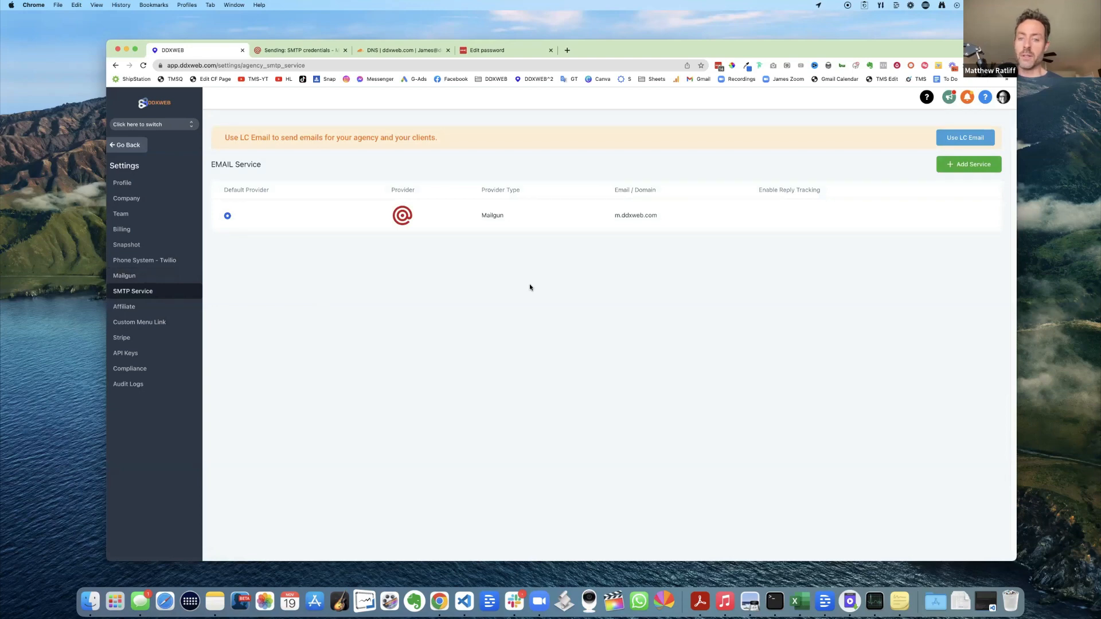
{"action": "left_click_drag", "start_coordinate": [607, 216], "coordinate": [689, 215]}
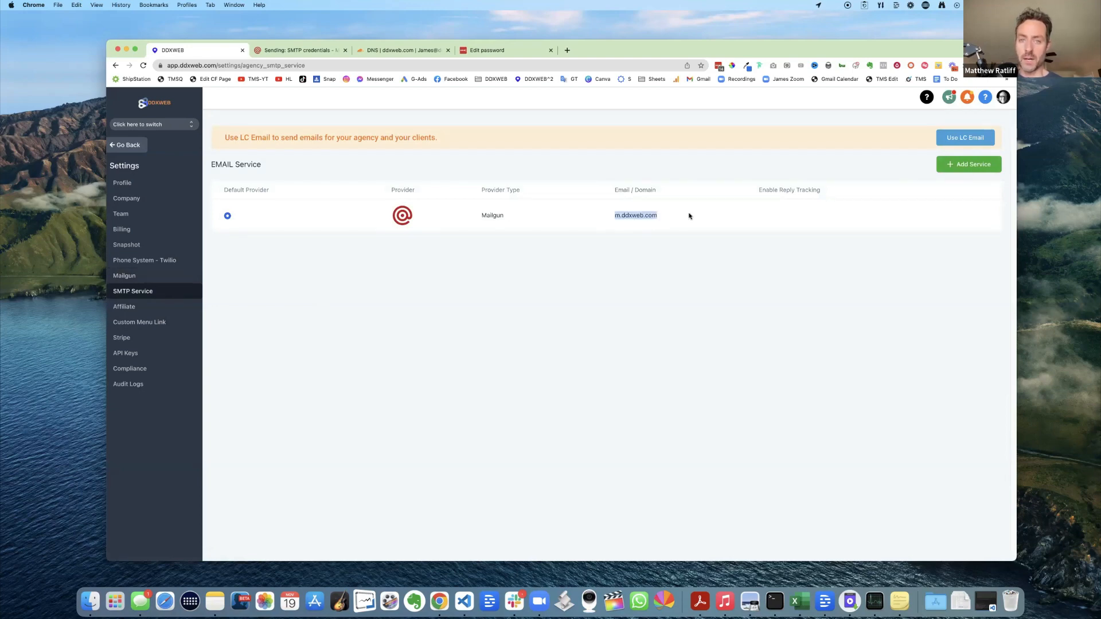
{"action": "left_click", "coordinate": [671, 253]}
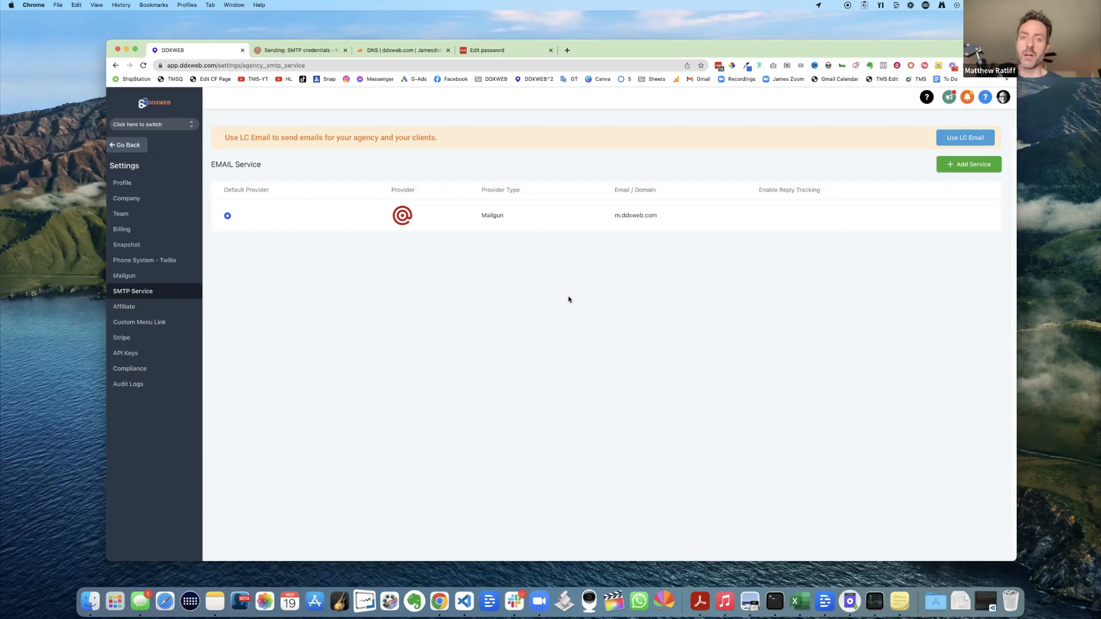
- Go from Mailgun's SMTP credentials page to the Sending Domains list
{"action": "left_click", "coordinate": [304, 51]}
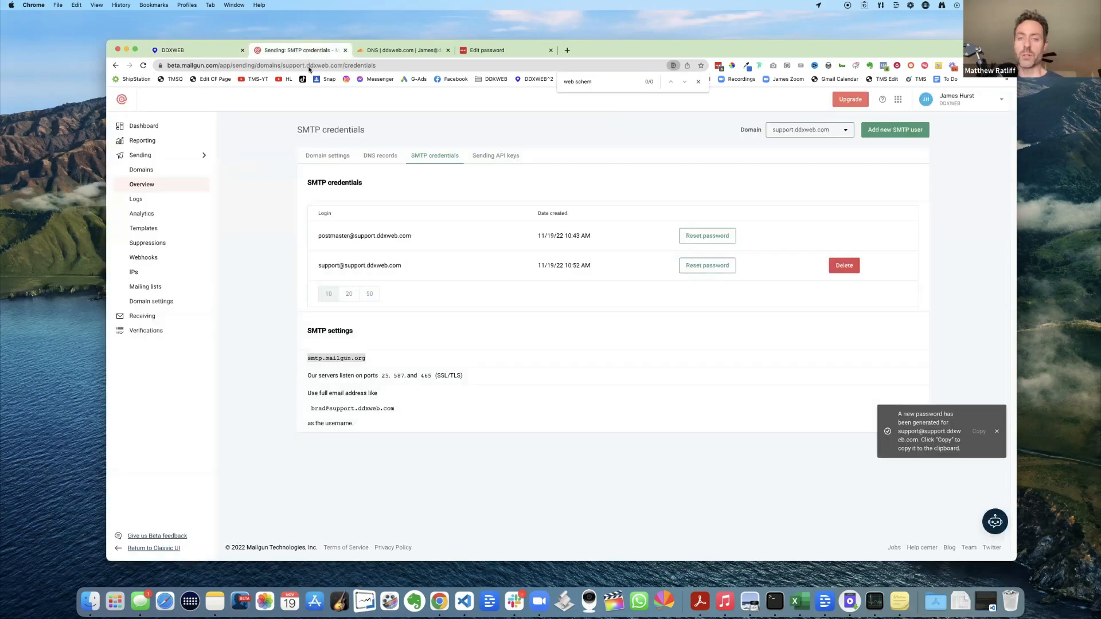
{"action": "left_click", "coordinate": [148, 171]}
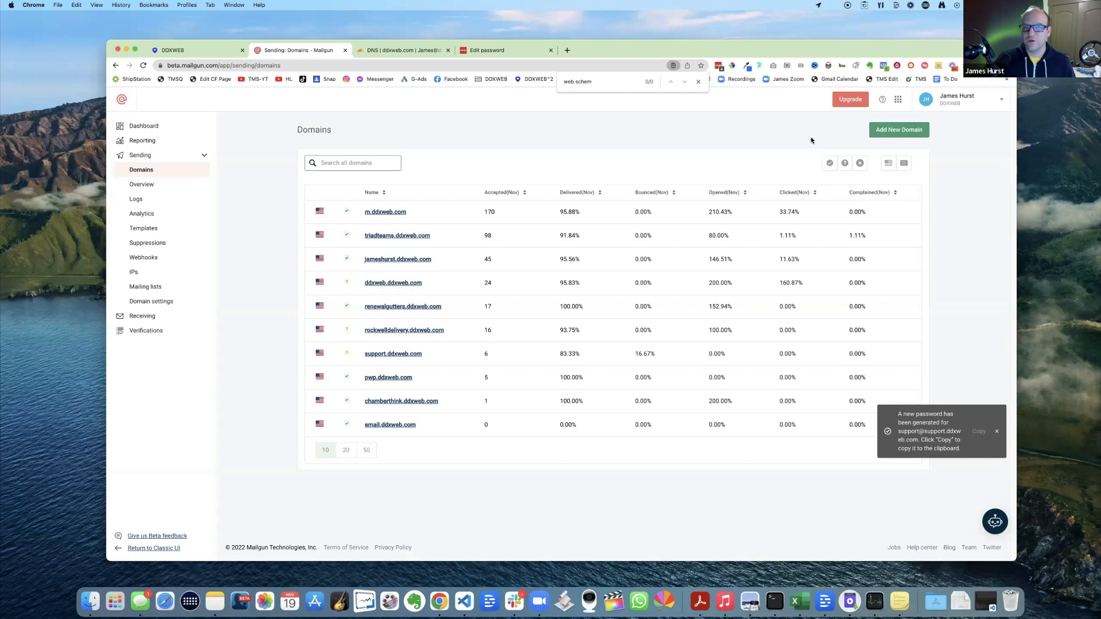
- Add sending domain support2.ddxweb.com with a 2048-bit DKIM key, correcting the typed name first
{"action": "left_click", "coordinate": [900, 131]}
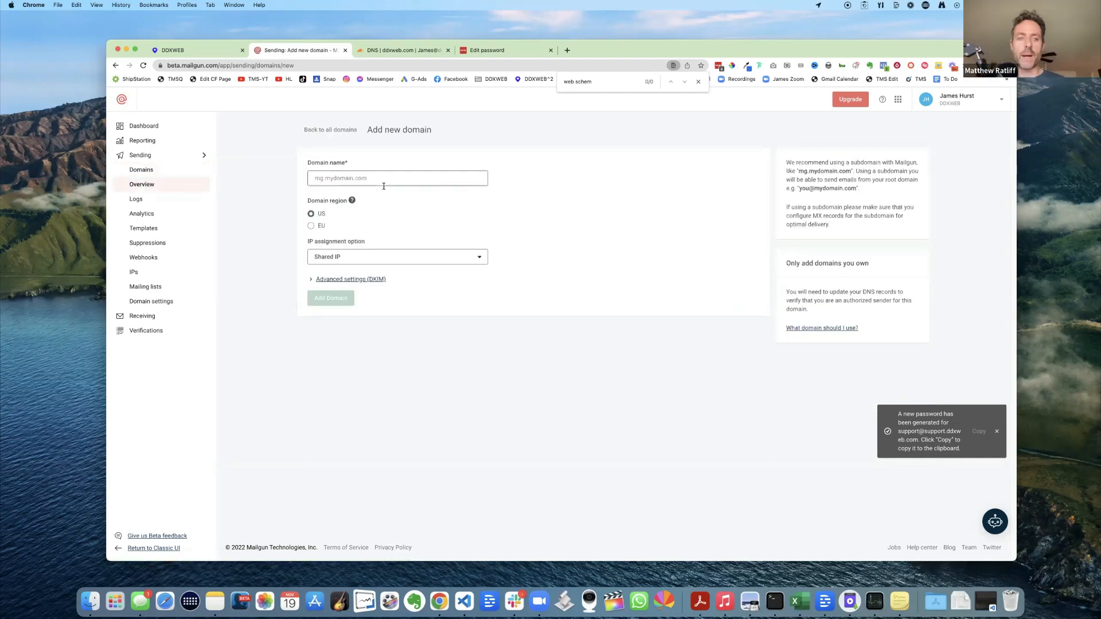
{"action": "left_click", "coordinate": [374, 181]}
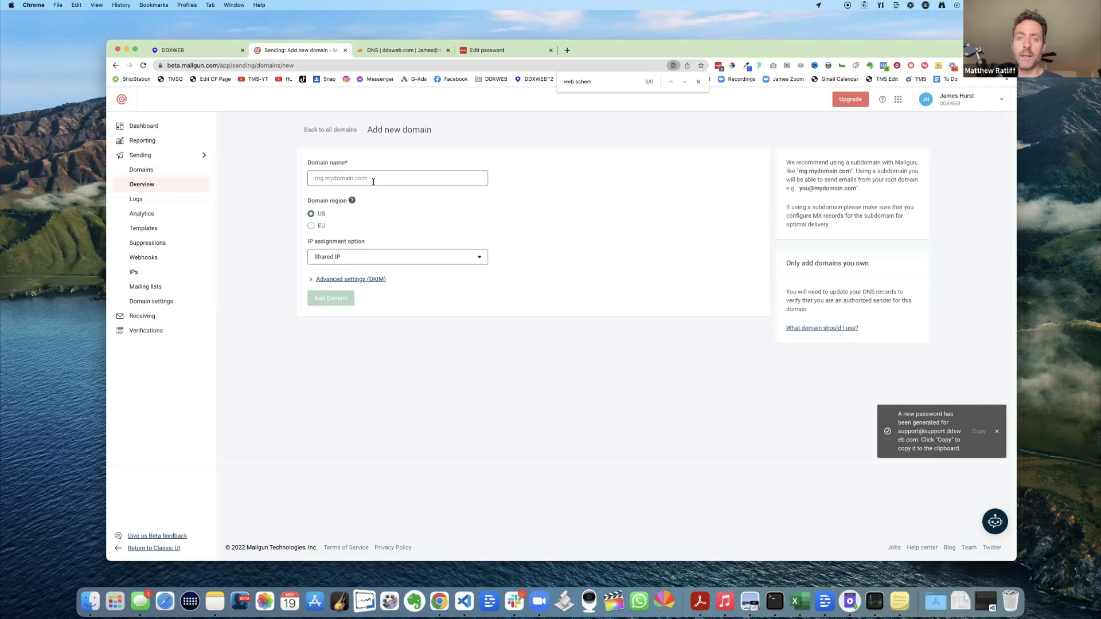
{"action": "type", "text": "suppo"}
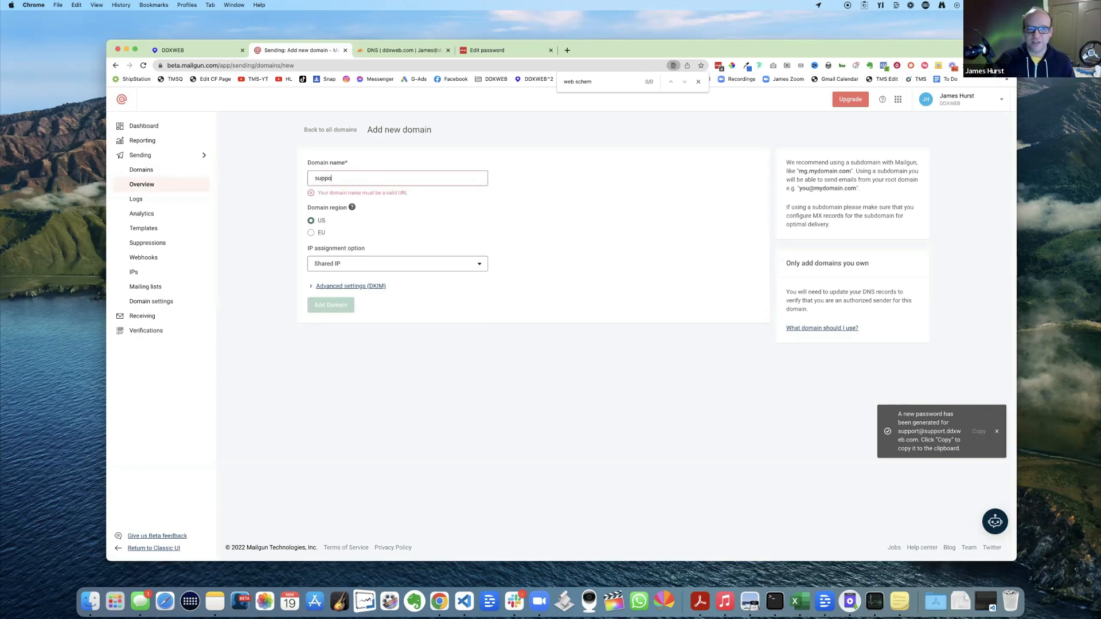
{"action": "type", "text": "rt."}
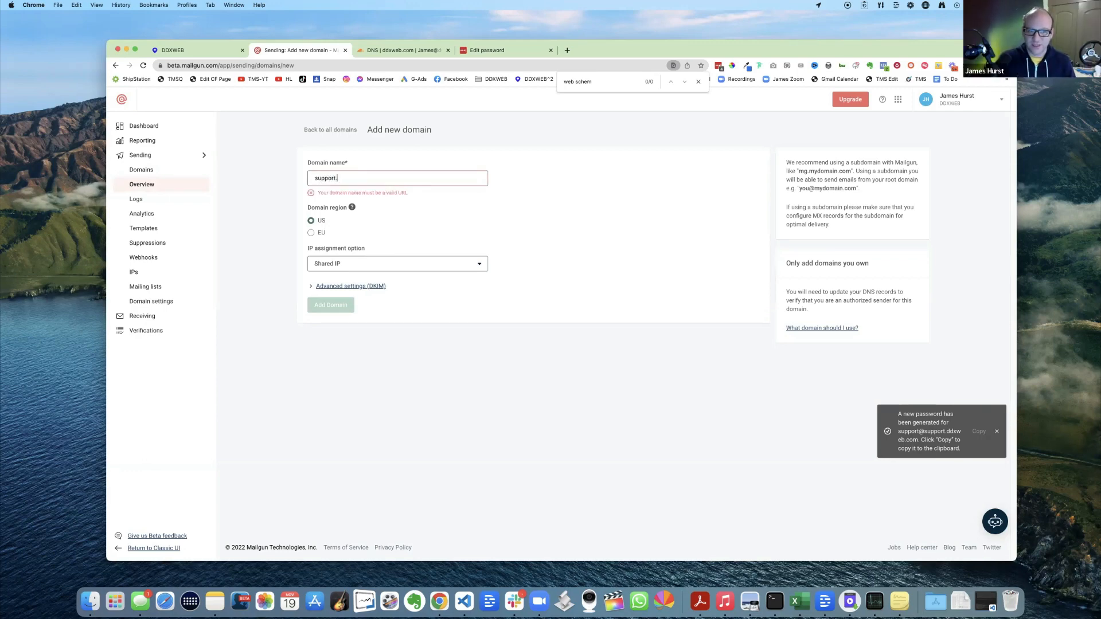
{"action": "type", "text": "dx"}
{"action": "type", "text": "xw"}
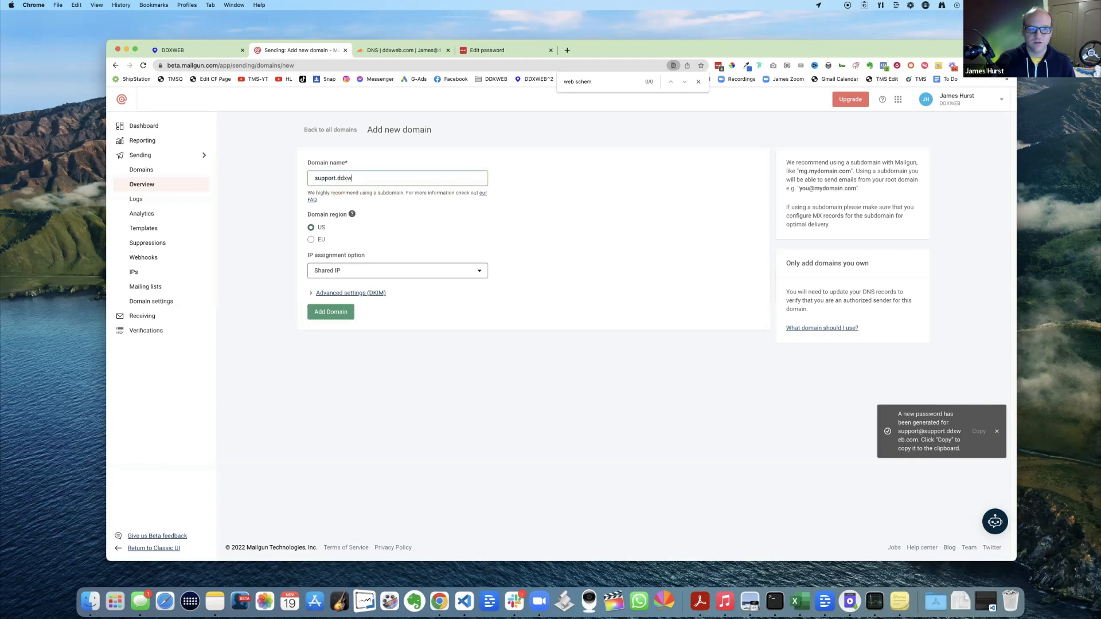
{"action": "type", "text": "eb.com"}
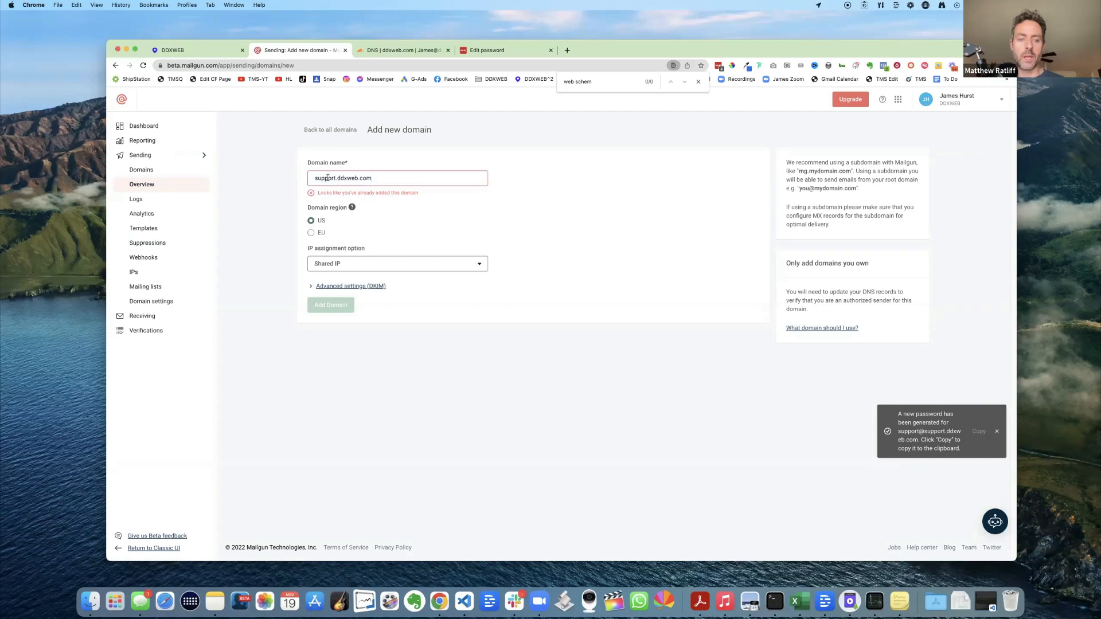
{"action": "left_click", "coordinate": [313, 287]}
{"action": "left_click", "coordinate": [320, 343]}
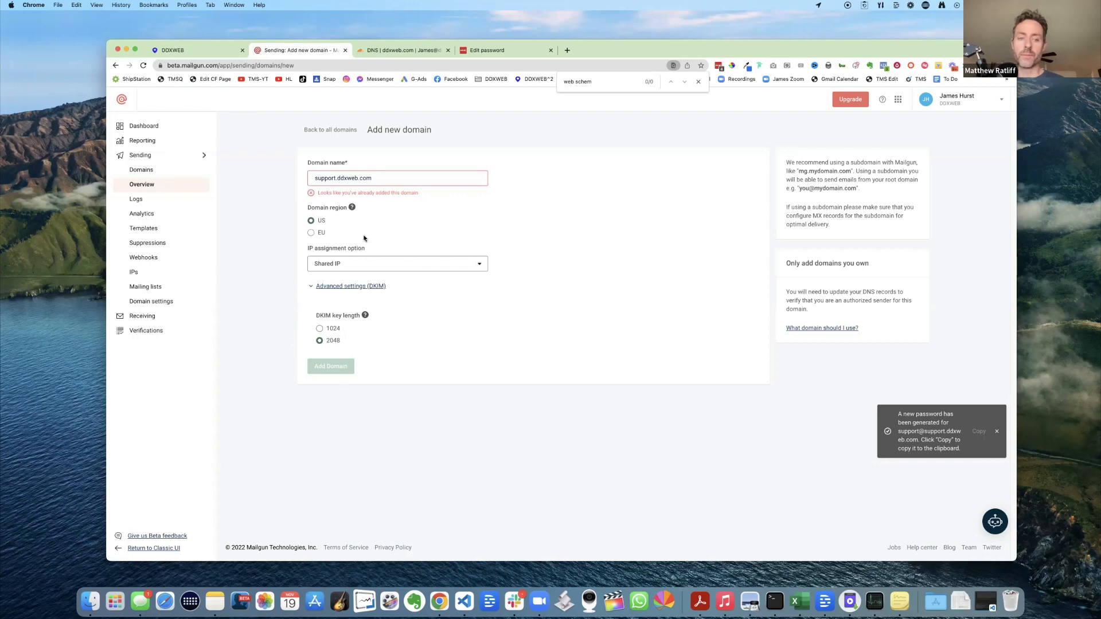
{"action": "left_click_drag", "start_coordinate": [320, 177], "coordinate": [331, 179]}
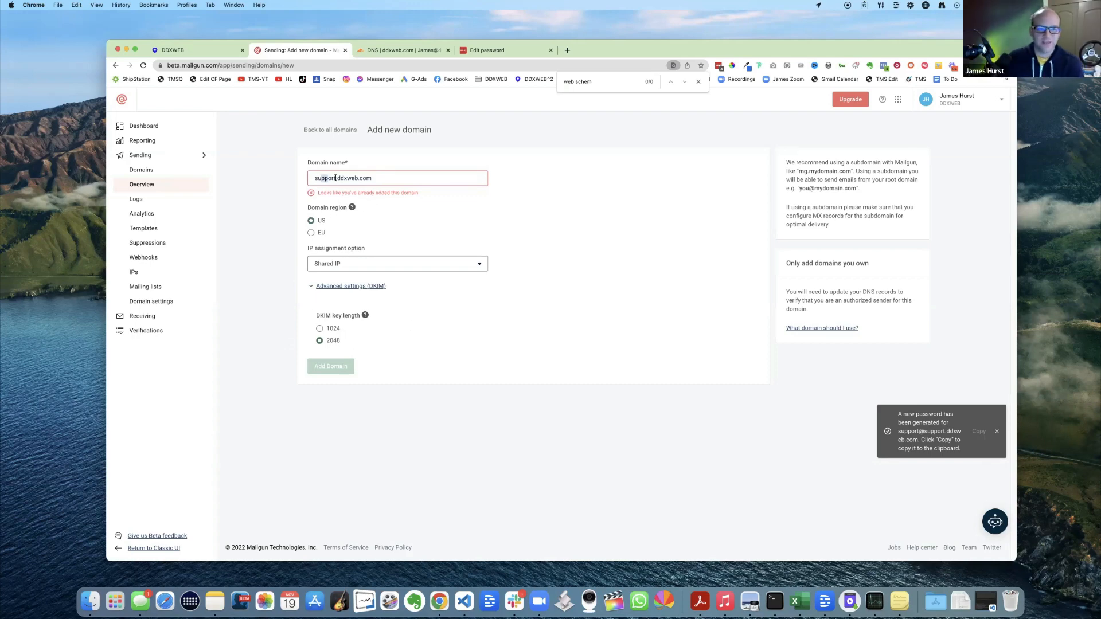
{"action": "left_click", "coordinate": [336, 178]}
{"action": "type", "text": "2"}
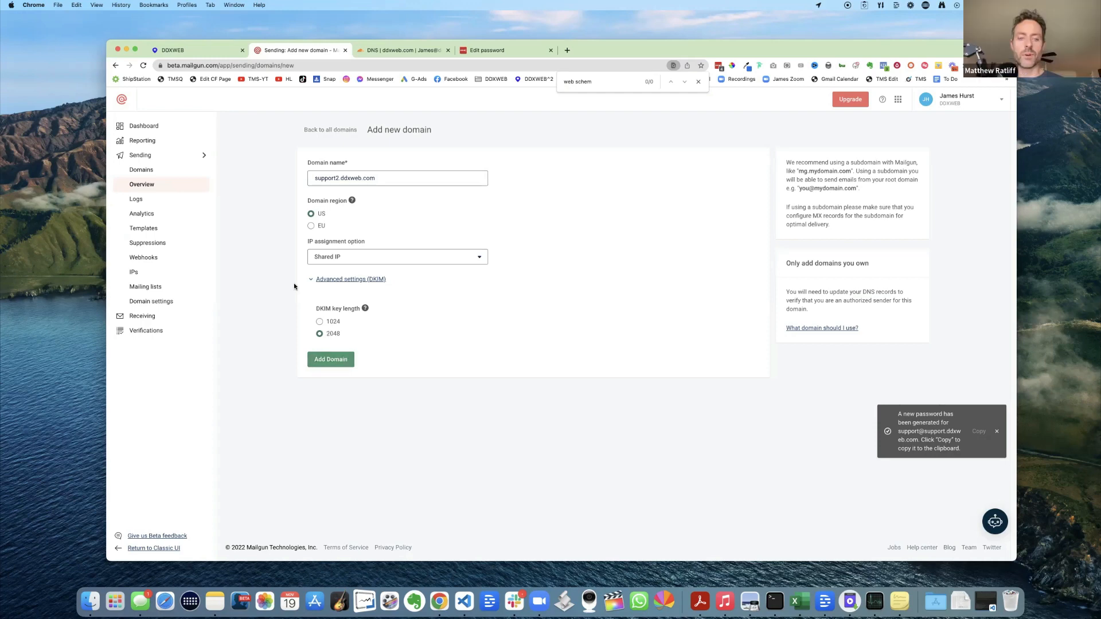
{"action": "left_click", "coordinate": [336, 363]}
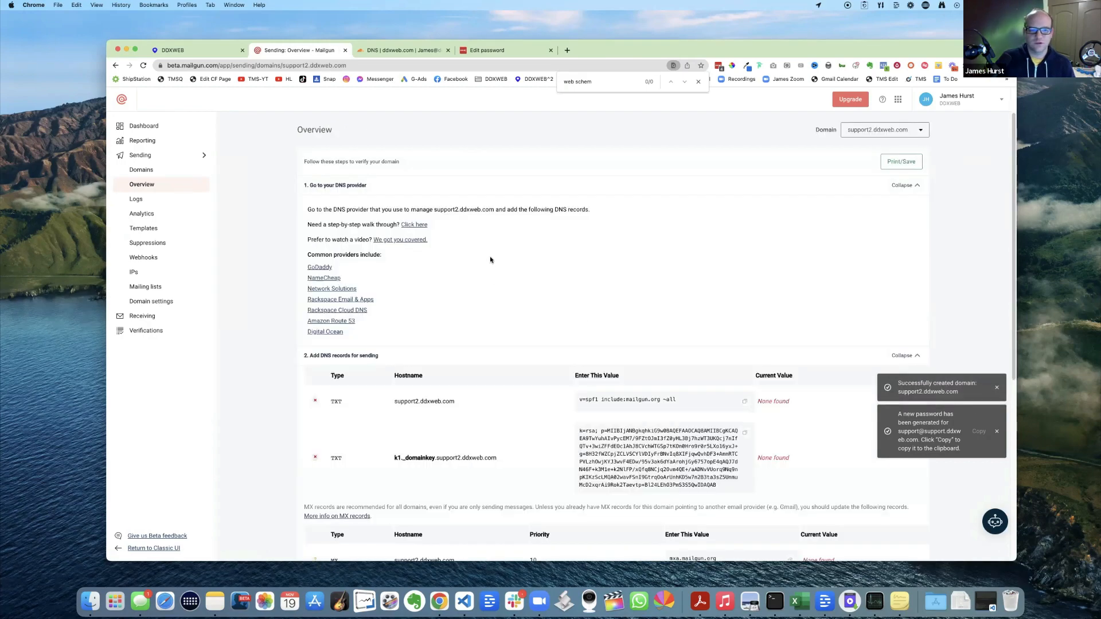
- Review the TXT, MX and CNAME records for support2.ddxweb.com and open the Mailgun tab's context menu
{"action": "scroll", "coordinate": [493, 260], "scroll_direction": "down", "scroll_amount": 5}
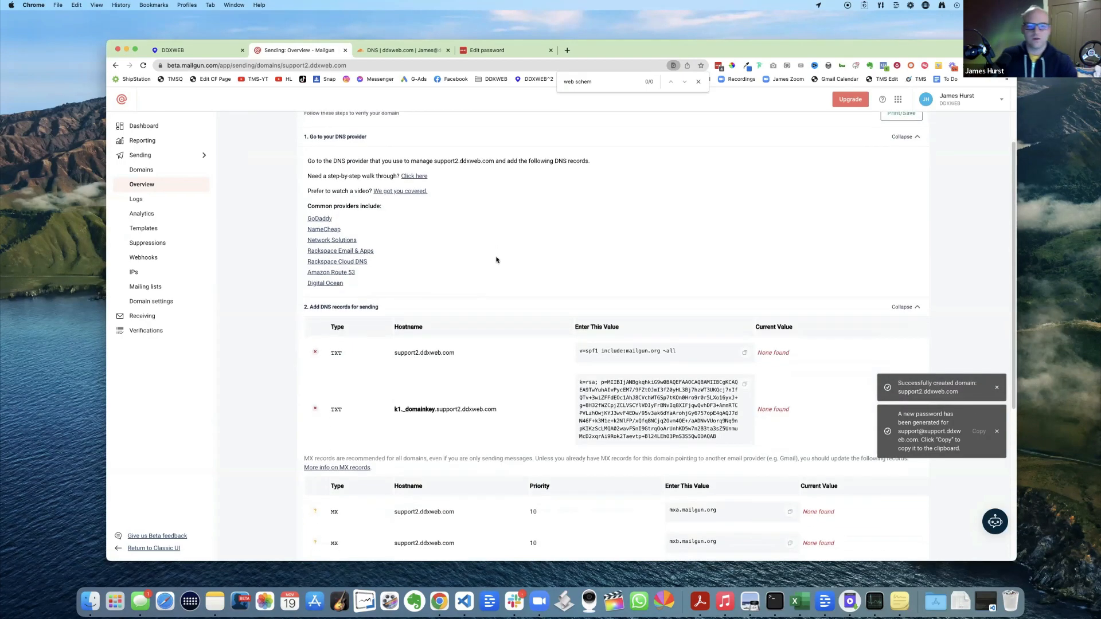
{"action": "scroll", "coordinate": [427, 289], "scroll_direction": "down", "scroll_amount": 3}
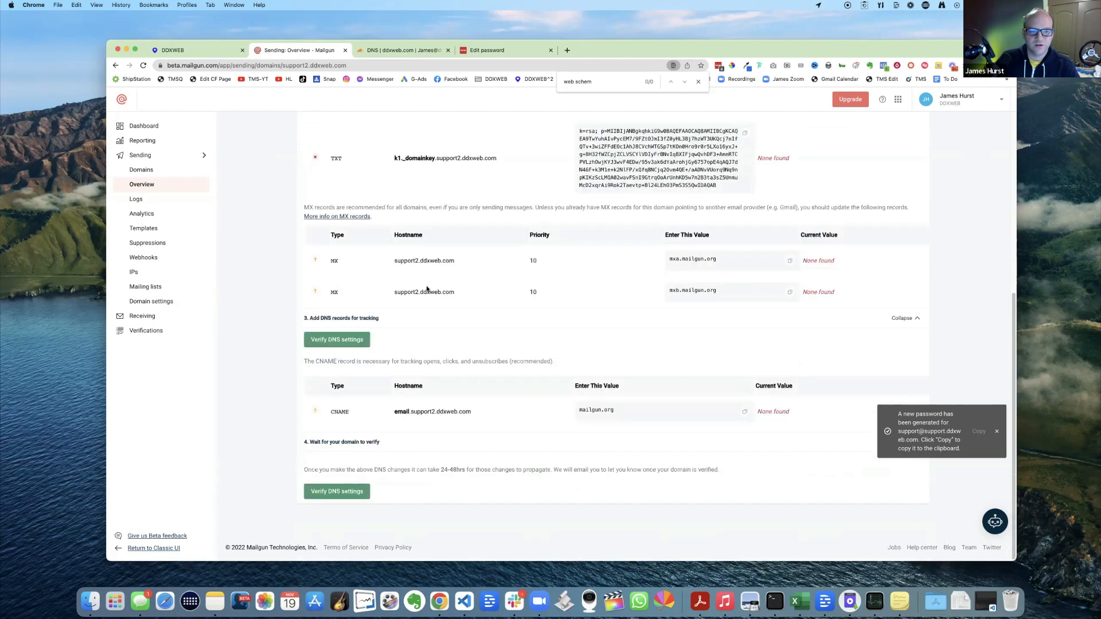
{"action": "scroll", "coordinate": [444, 316], "scroll_direction": "up", "scroll_amount": 5}
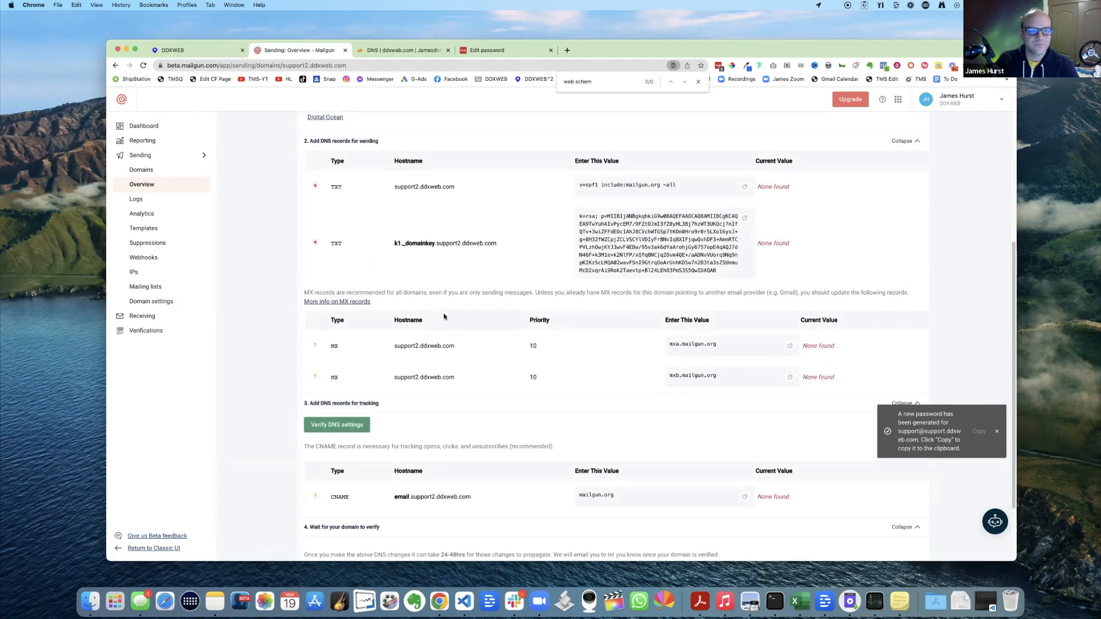
{"action": "scroll", "coordinate": [445, 316], "scroll_direction": "up", "scroll_amount": 4}
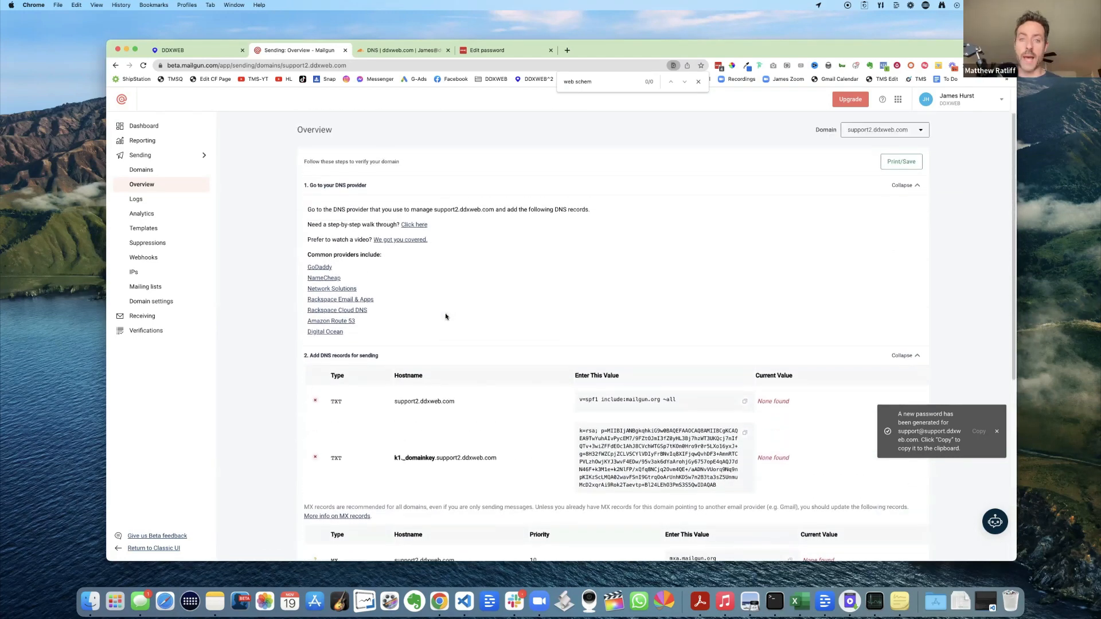
{"action": "scroll", "coordinate": [446, 316], "scroll_direction": "down", "scroll_amount": 9}
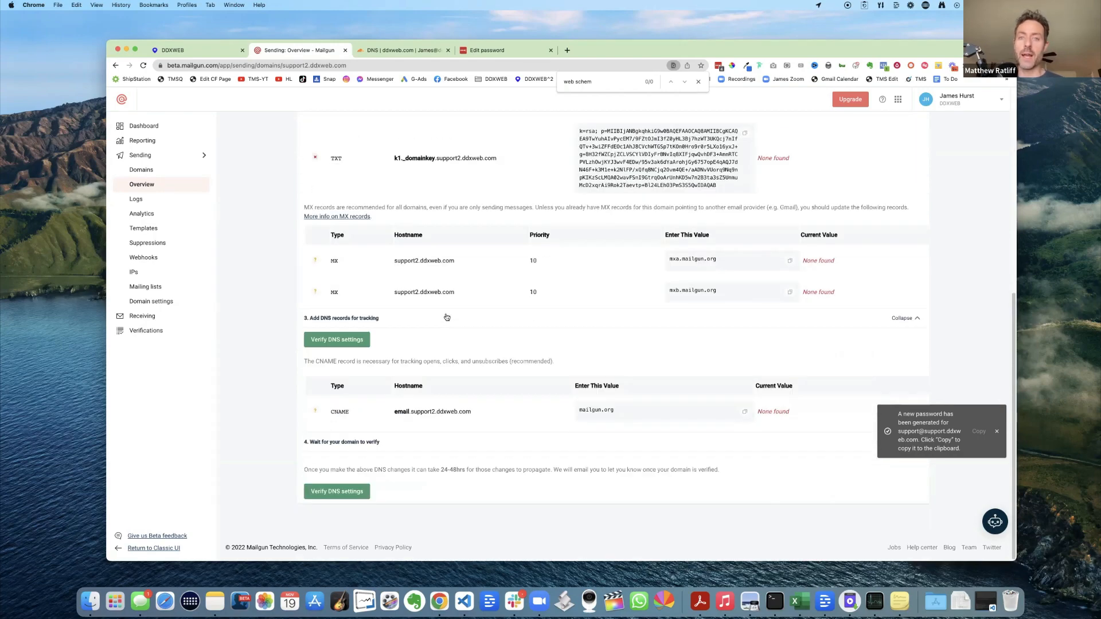
{"action": "scroll", "coordinate": [474, 319], "scroll_direction": "up", "scroll_amount": 1}
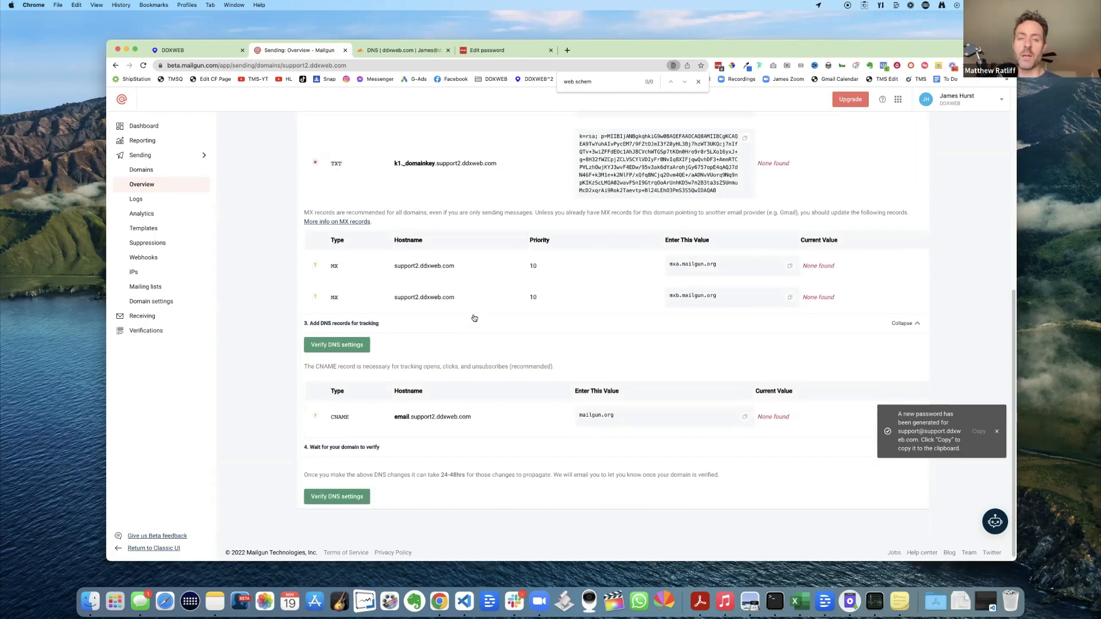
{"action": "scroll", "coordinate": [474, 319], "scroll_direction": "down", "scroll_amount": 1}
{"action": "scroll", "coordinate": [475, 320], "scroll_direction": "up", "scroll_amount": 4}
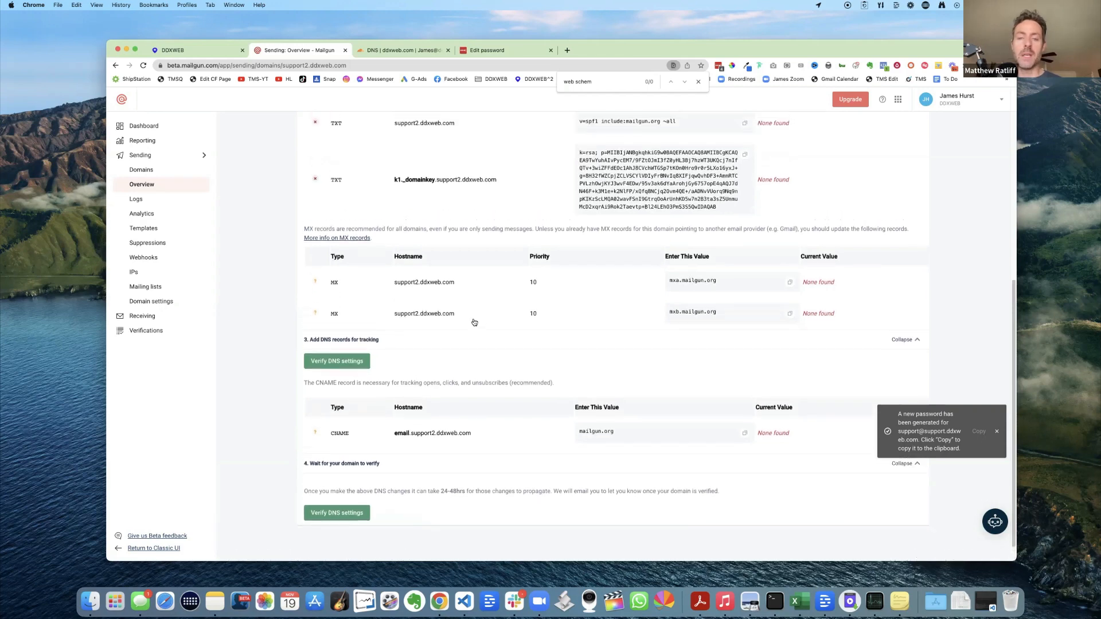
{"action": "scroll", "coordinate": [473, 321], "scroll_direction": "up", "scroll_amount": 2}
{"action": "scroll", "coordinate": [473, 321], "scroll_direction": "down", "scroll_amount": 5}
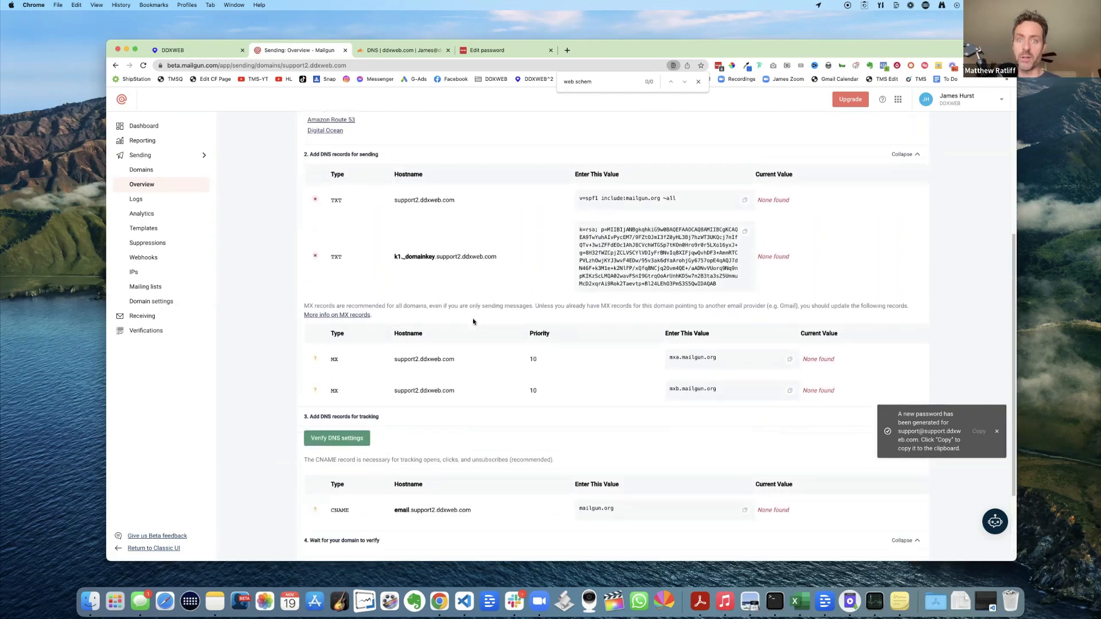
{"action": "right_click", "coordinate": [315, 51]}
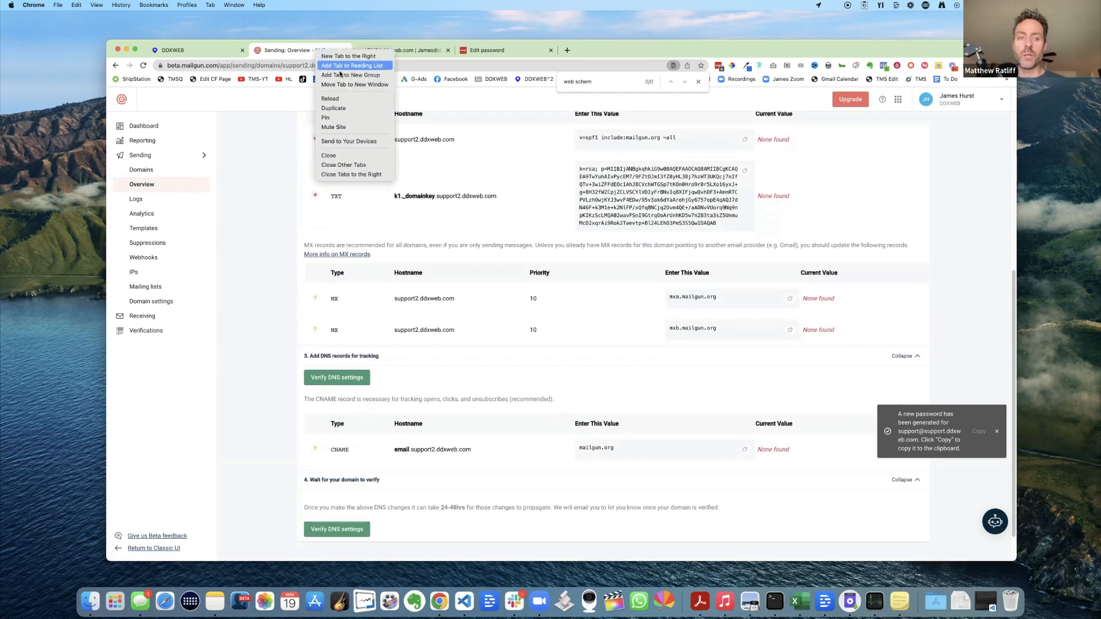
- Duplicate the Mailgun domain overview into a new tab and go back to the original
{"action": "left_click", "coordinate": [346, 108]}
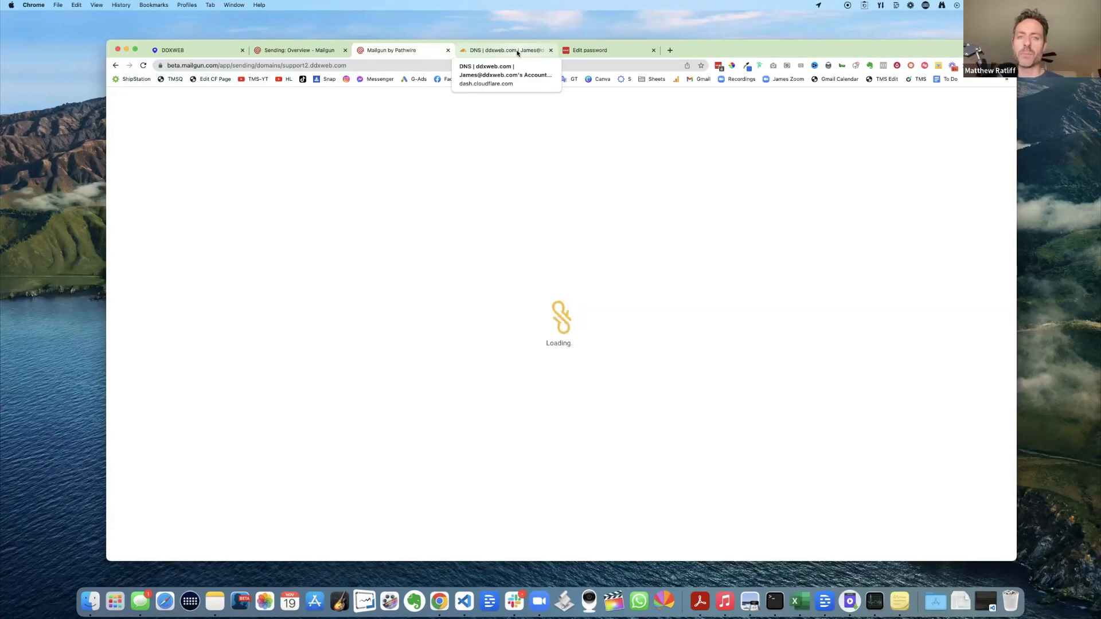
{"action": "left_click", "coordinate": [320, 51]}
{"action": "scroll", "coordinate": [428, 246], "scroll_direction": "up", "scroll_amount": 5}
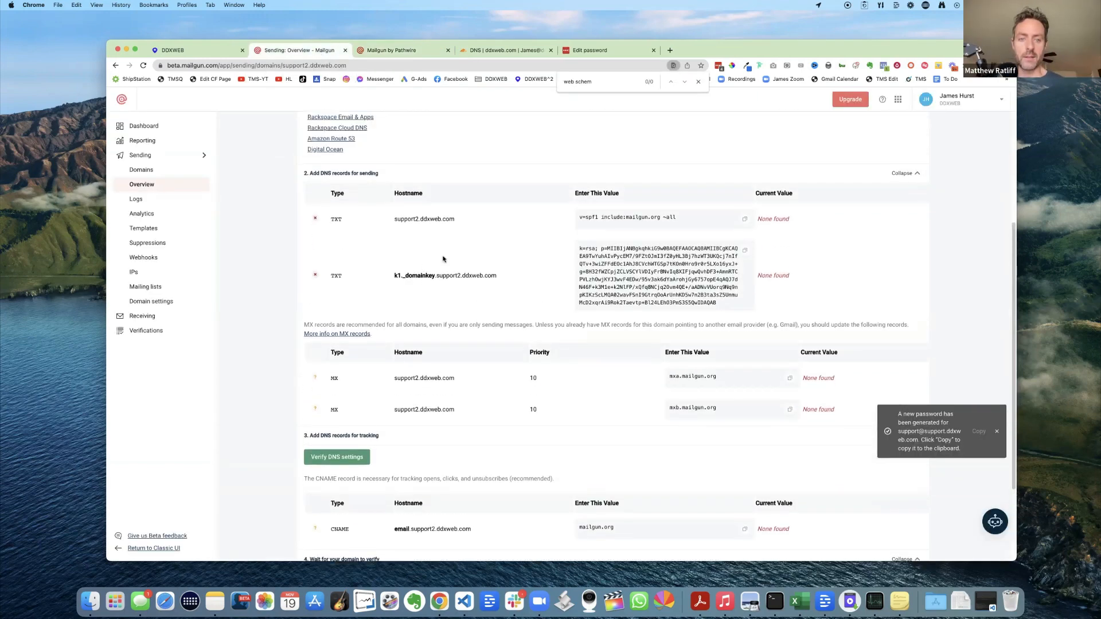
- Go back over the None-found DNS records up to the Overview header
{"action": "scroll", "coordinate": [443, 261], "scroll_direction": "up", "scroll_amount": 2}
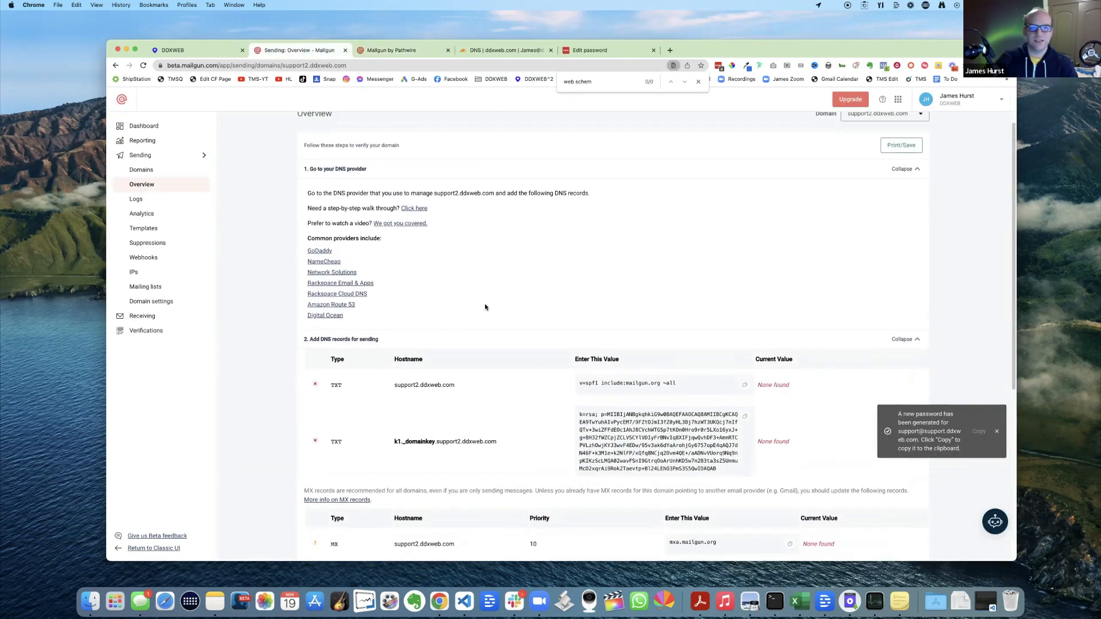
{"action": "scroll", "coordinate": [493, 300], "scroll_direction": "down", "scroll_amount": 5}
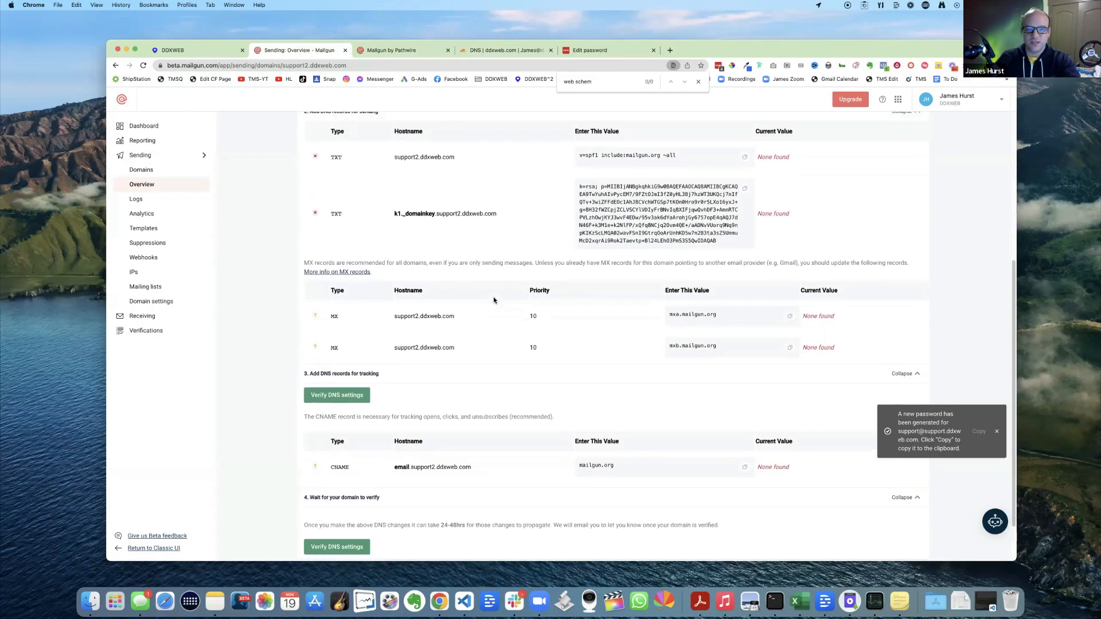
{"action": "scroll", "coordinate": [493, 299], "scroll_direction": "up", "scroll_amount": 1}
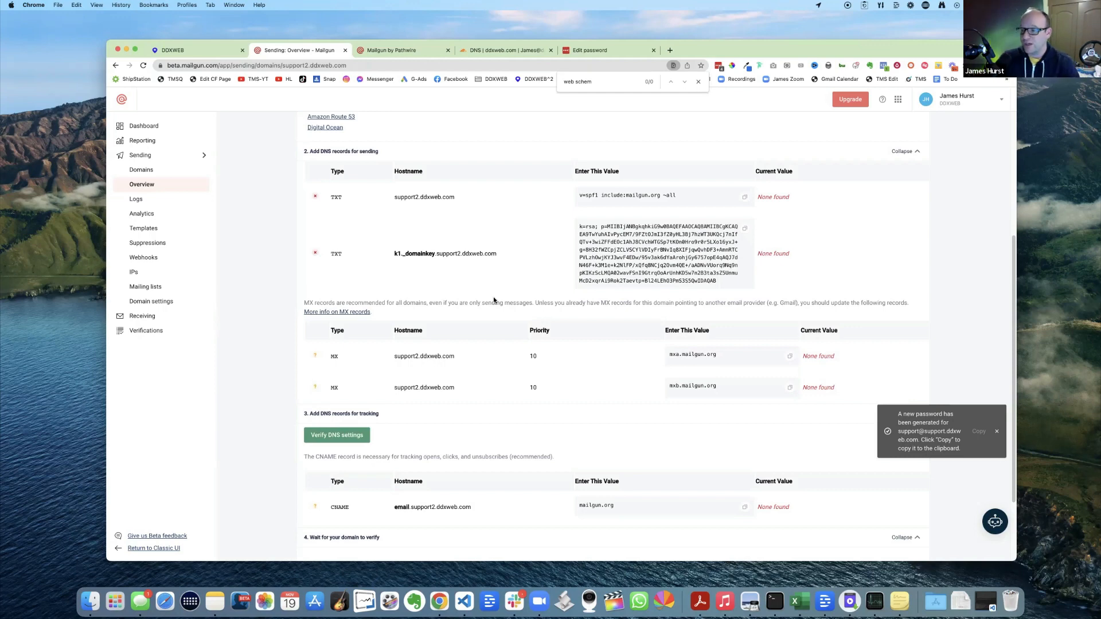
{"action": "scroll", "coordinate": [485, 292], "scroll_direction": "down", "scroll_amount": 1}
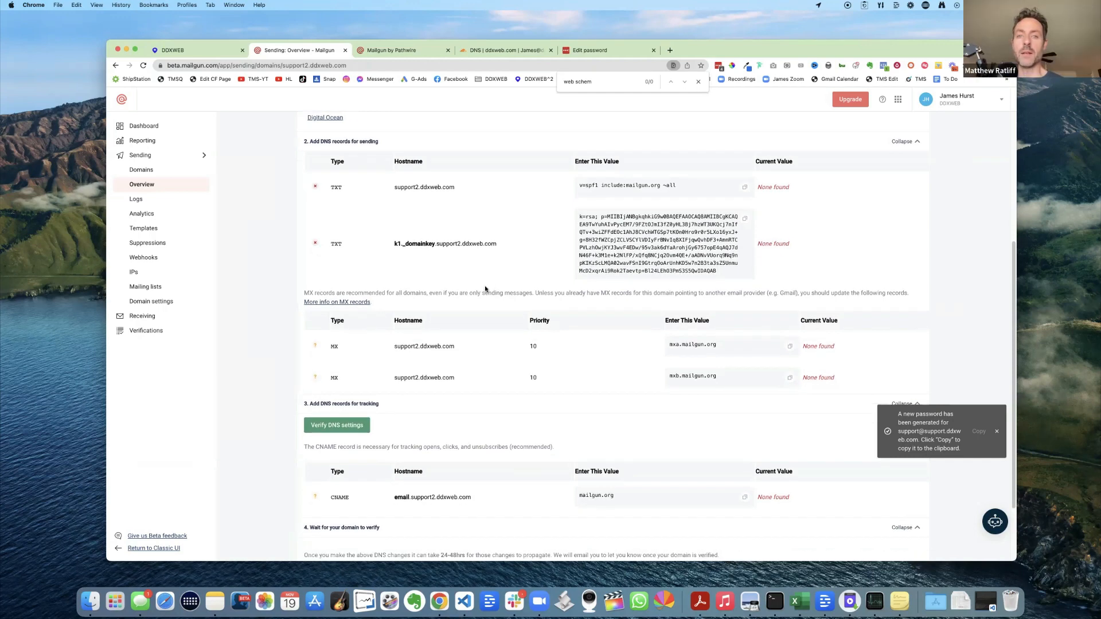
{"action": "scroll", "coordinate": [484, 289], "scroll_direction": "up", "scroll_amount": 6}
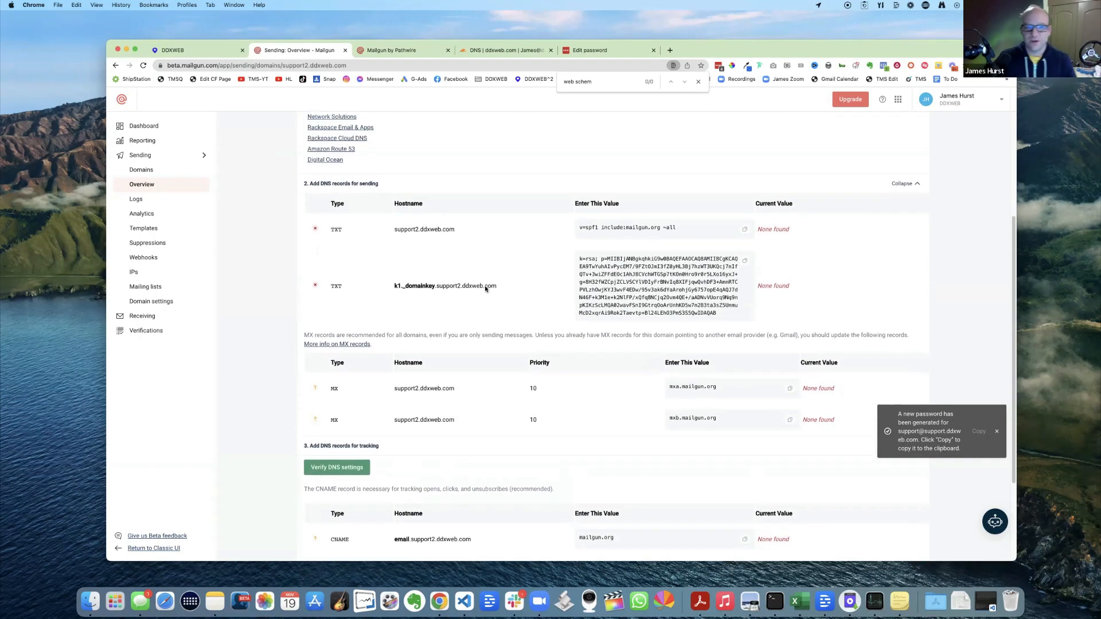
{"action": "scroll", "coordinate": [485, 290], "scroll_direction": "down", "scroll_amount": 6}
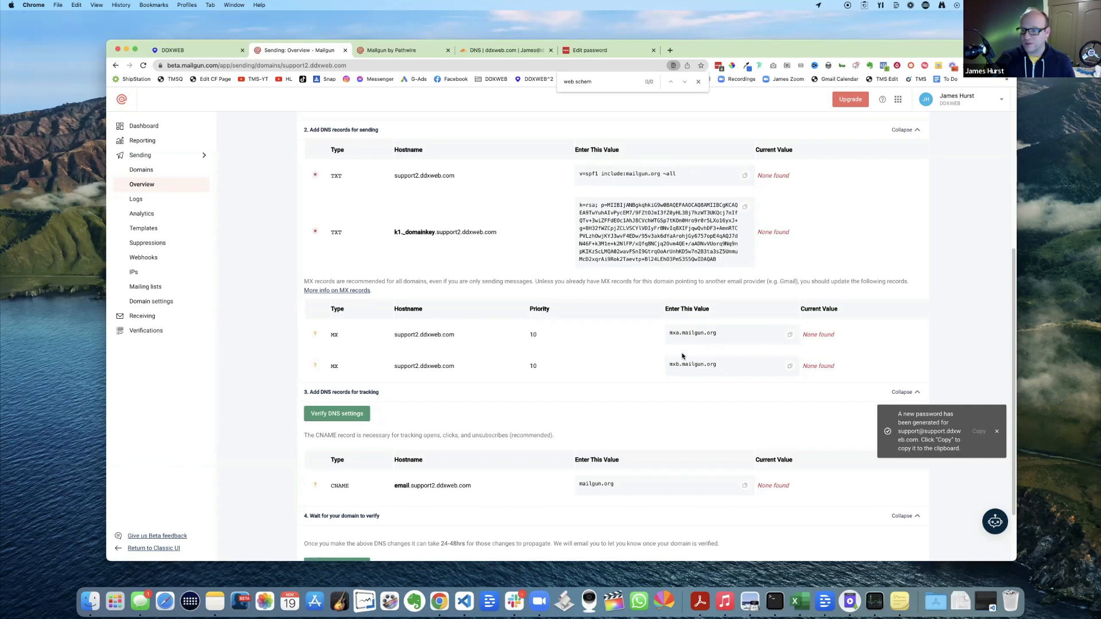
{"action": "scroll", "coordinate": [682, 357], "scroll_direction": "down", "scroll_amount": 1}
{"action": "scroll", "coordinate": [580, 347], "scroll_direction": "up", "scroll_amount": 2}
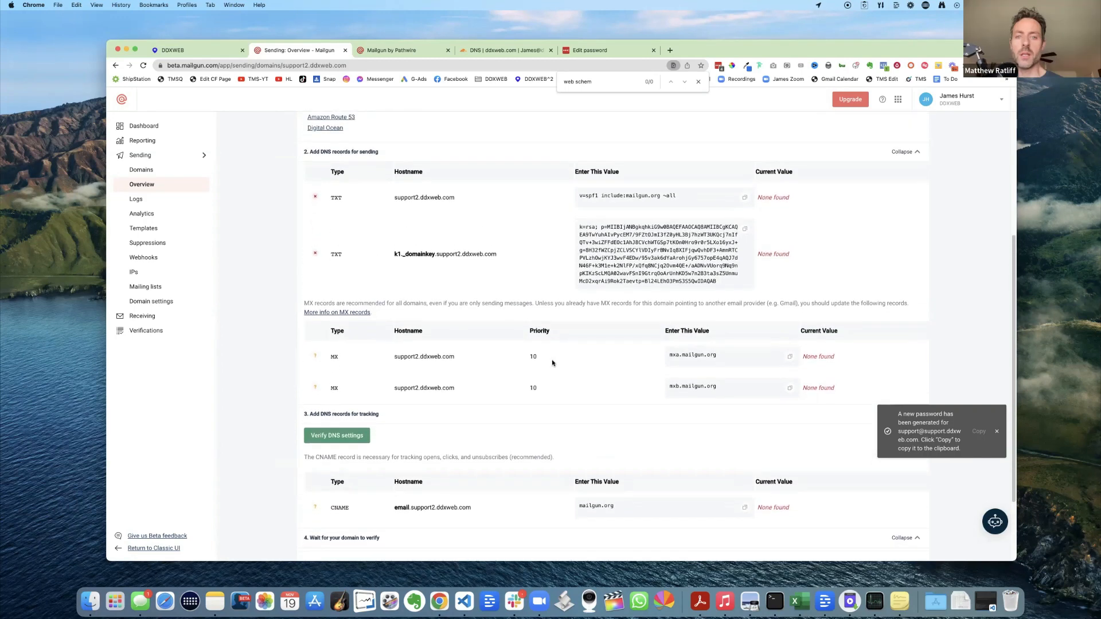
{"action": "scroll", "coordinate": [554, 364], "scroll_direction": "down", "scroll_amount": 3}
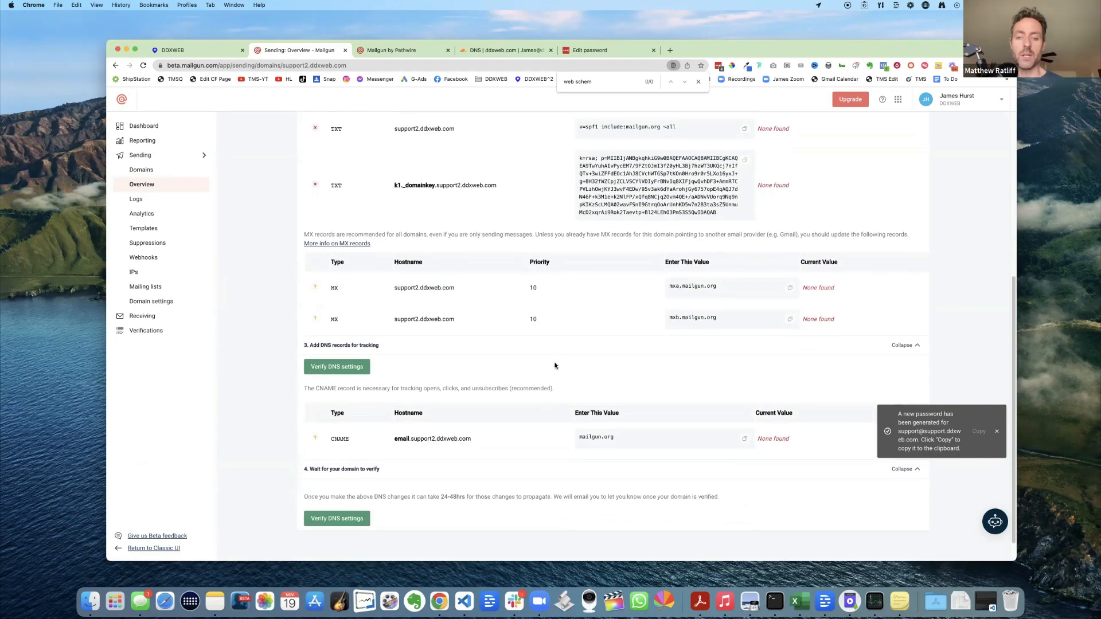
{"action": "scroll", "coordinate": [555, 365], "scroll_direction": "up", "scroll_amount": 6}
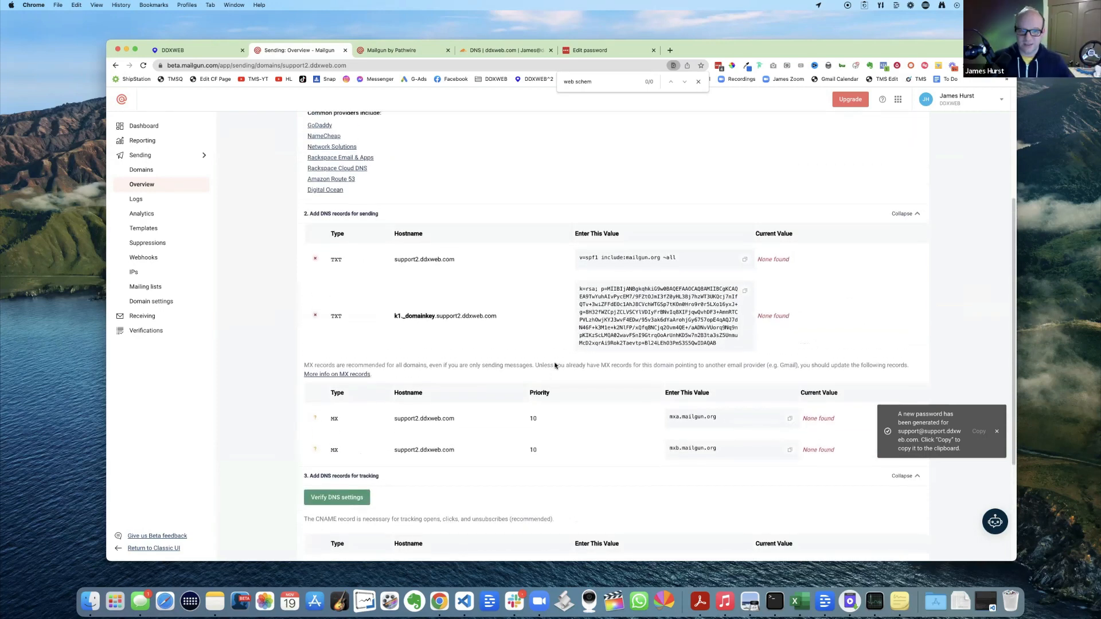
{"action": "scroll", "coordinate": [555, 366], "scroll_direction": "up", "scroll_amount": 4}
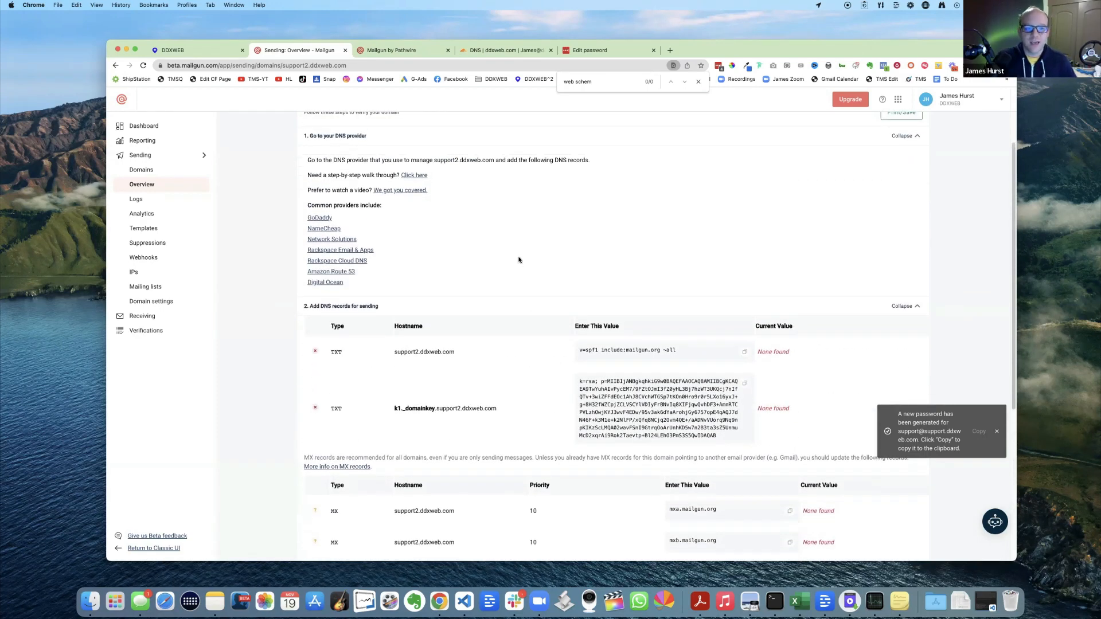
{"action": "scroll", "coordinate": [519, 260], "scroll_direction": "up", "scroll_amount": 2}
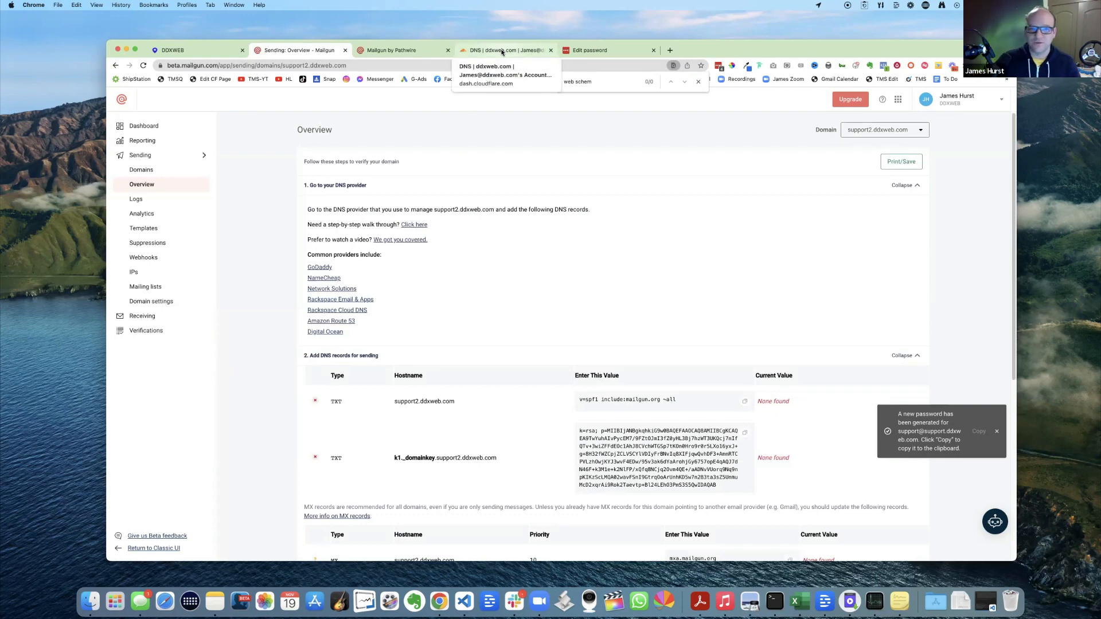
- Open Cloudflare's ddxweb.com DNS page, start a new record, and cross-check Mailgun's required records
{"action": "left_click", "coordinate": [502, 52]}
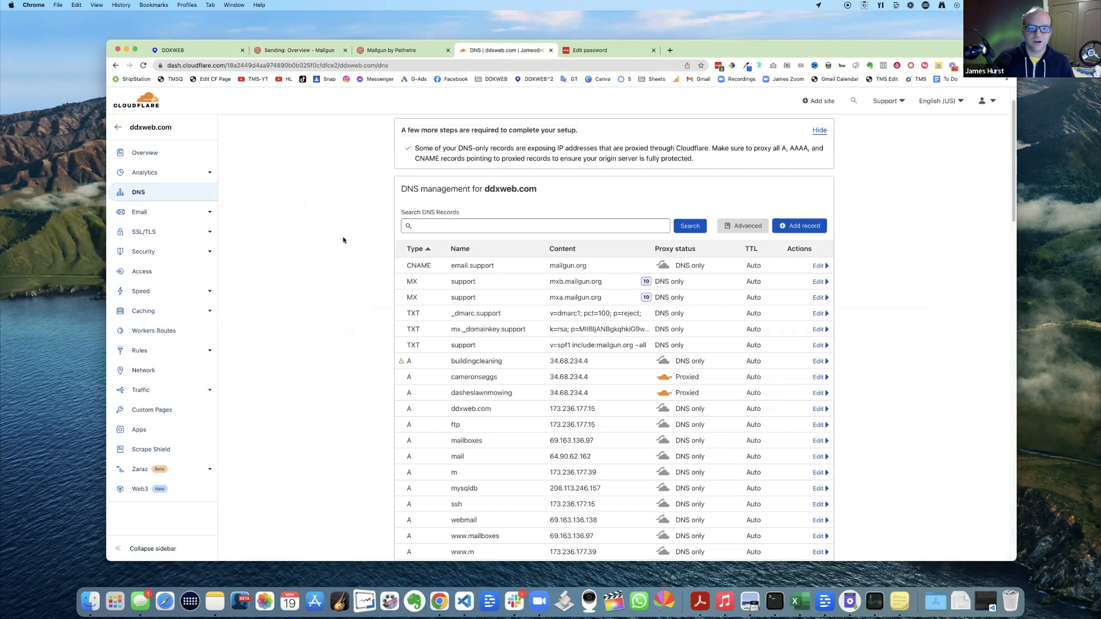
{"action": "scroll", "coordinate": [343, 239], "scroll_direction": "down", "scroll_amount": 1}
{"action": "scroll", "coordinate": [343, 240], "scroll_direction": "up", "scroll_amount": 2}
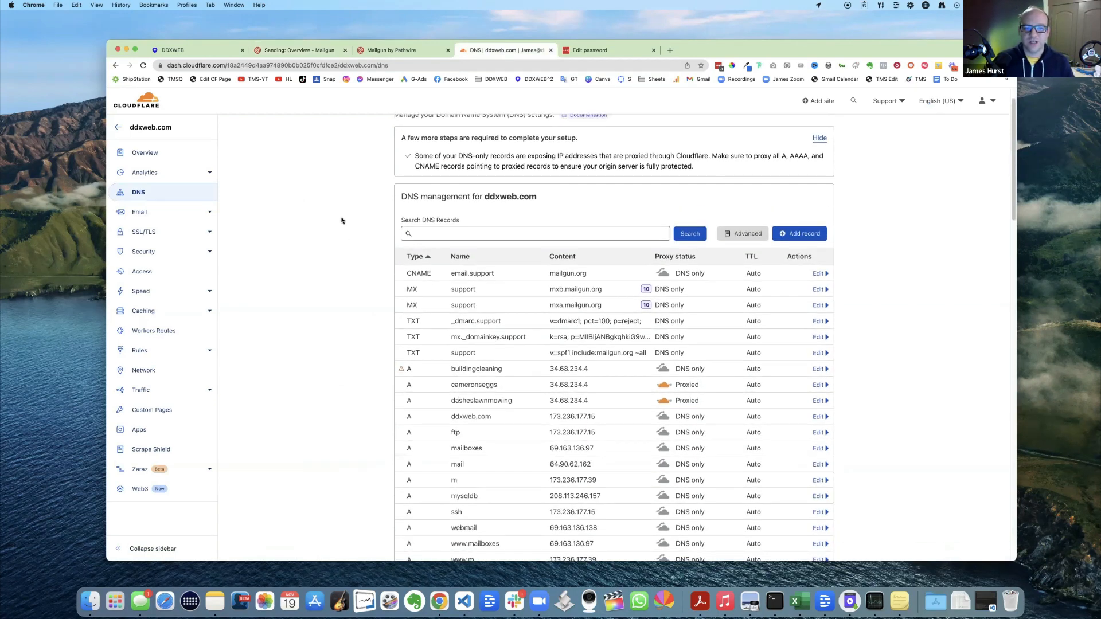
{"action": "left_click", "coordinate": [806, 251]}
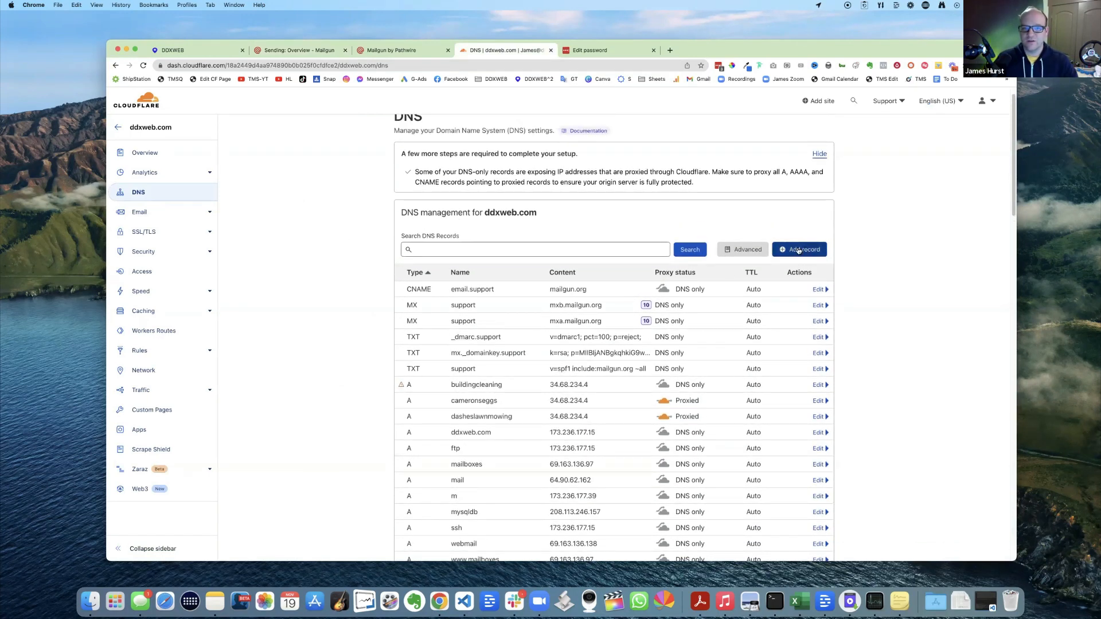
{"action": "left_click", "coordinate": [322, 51]}
{"action": "scroll", "coordinate": [459, 338], "scroll_direction": "down", "scroll_amount": 8}
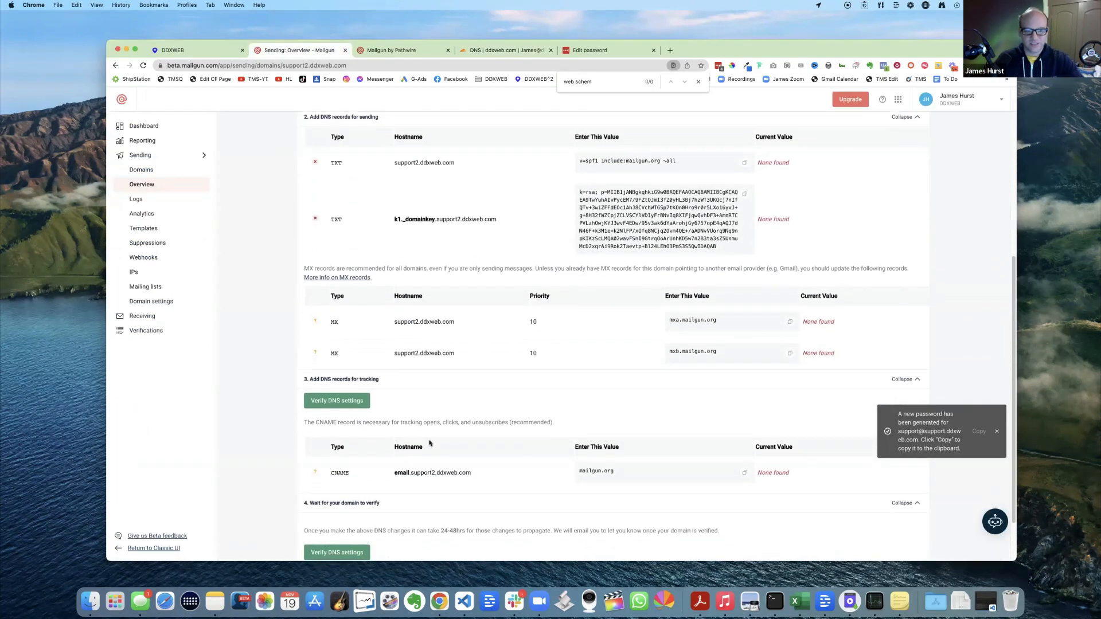
{"action": "scroll", "coordinate": [428, 438], "scroll_direction": "down", "scroll_amount": 2}
{"action": "scroll", "coordinate": [531, 241], "scroll_direction": "up", "scroll_amount": 2}
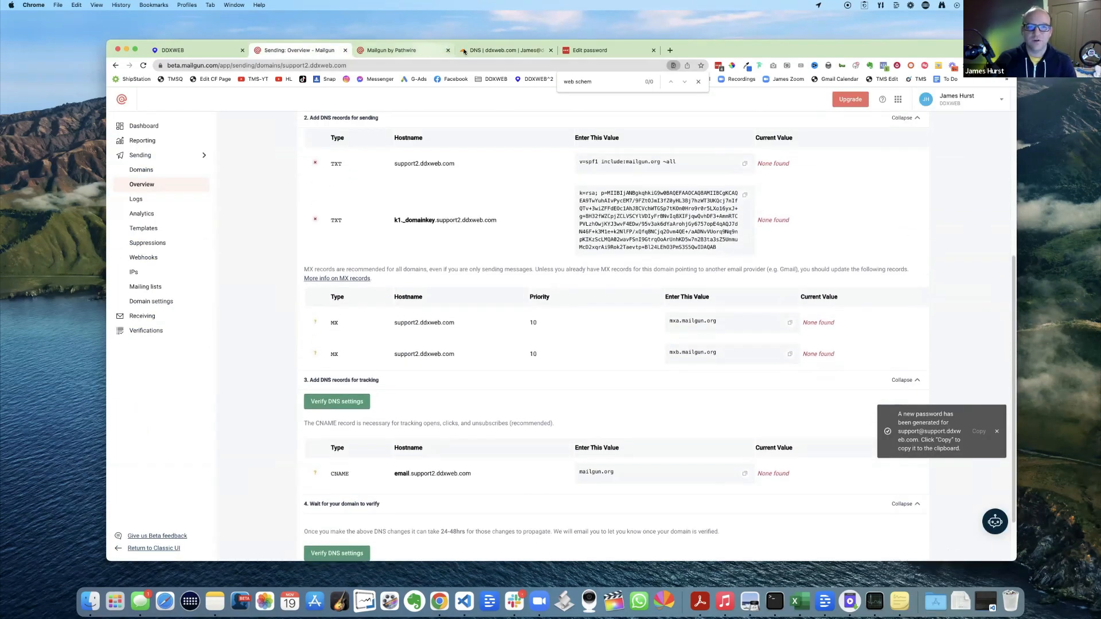
{"action": "left_click", "coordinate": [481, 49]}
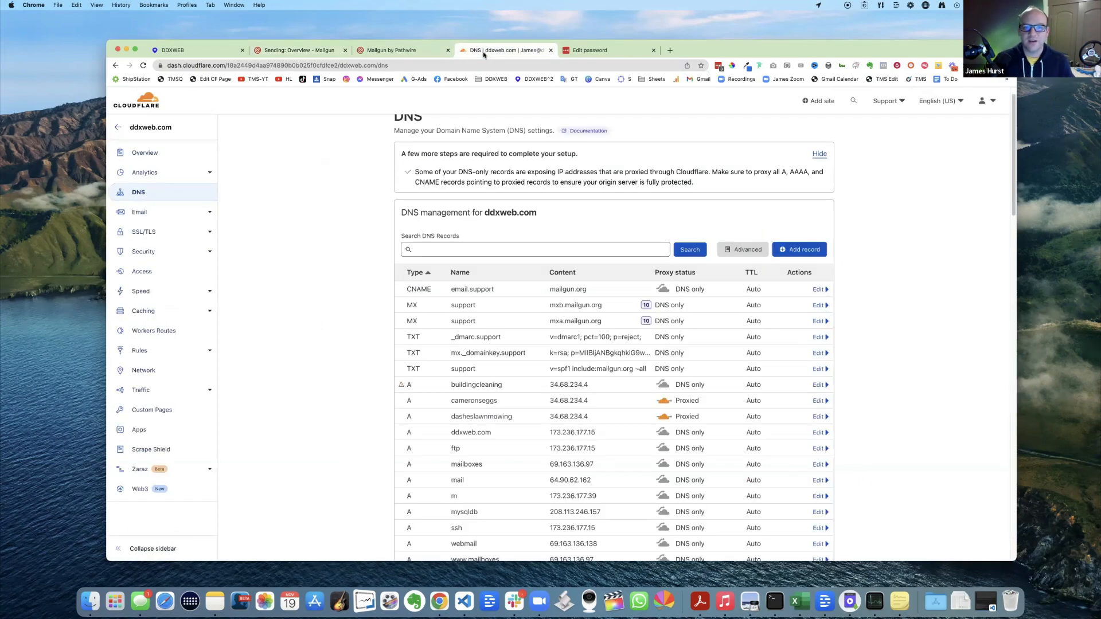
- Start a new Cloudflare DNS record, trying type TXT, and select the existing support name
{"action": "left_click", "coordinate": [793, 251]}
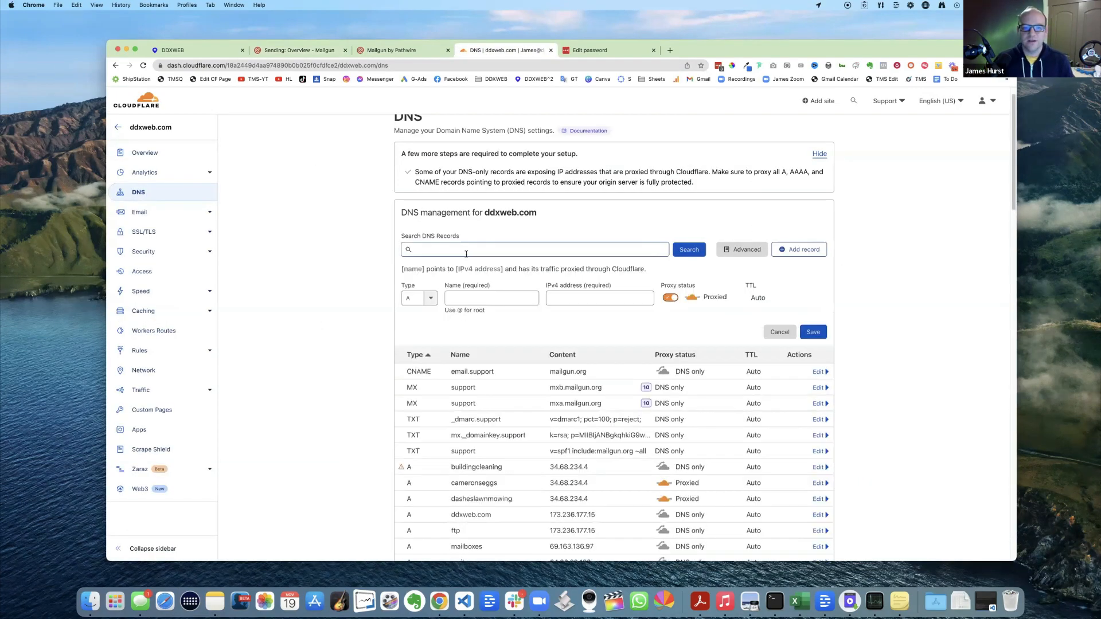
{"action": "left_click", "coordinate": [418, 301]}
{"action": "type", "text": "txt"}
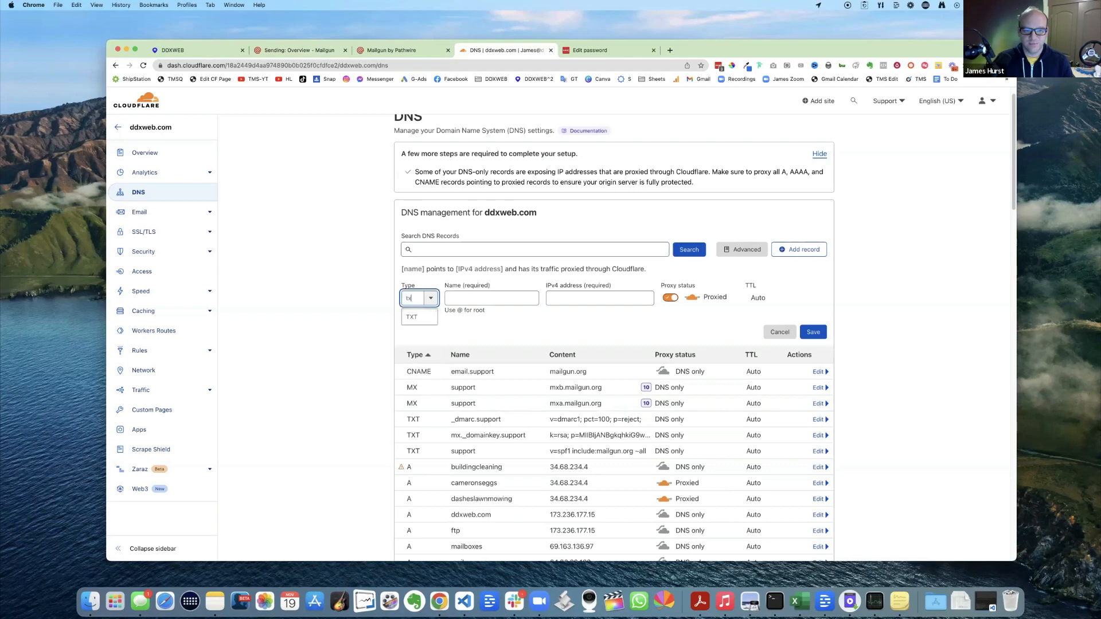
{"action": "left_click", "coordinate": [477, 299]}
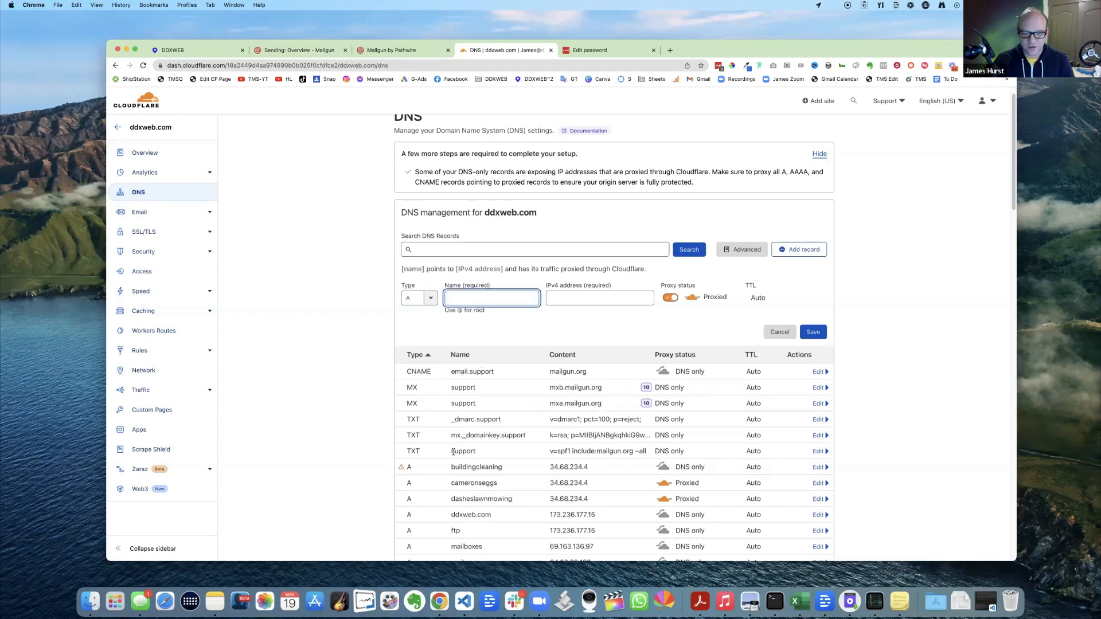
{"action": "left_click_drag", "start_coordinate": [453, 453], "coordinate": [491, 452]}
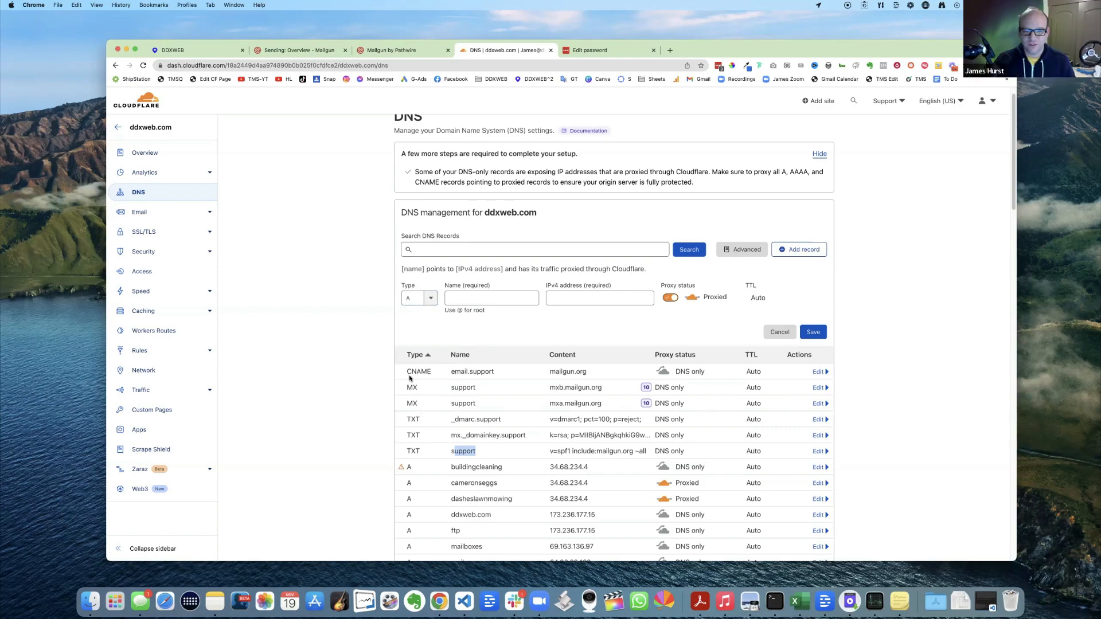
- Compare with Mailgun's records, select the existing _dmarc.support TXT row, and zoom to 125%
{"action": "left_click", "coordinate": [300, 50]}
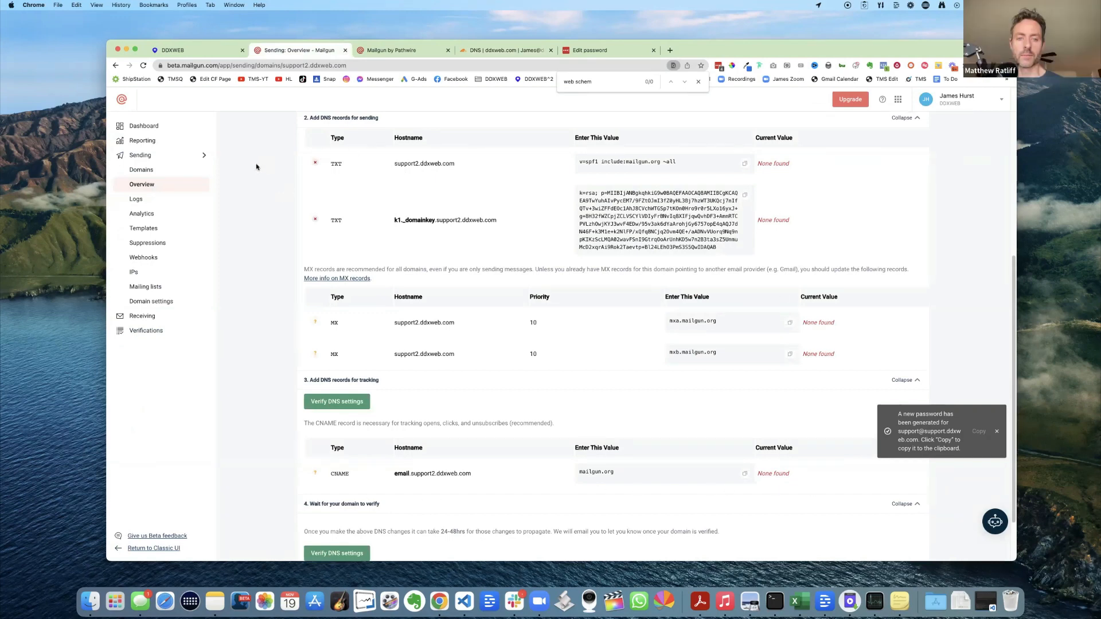
{"action": "left_click", "coordinate": [479, 52]}
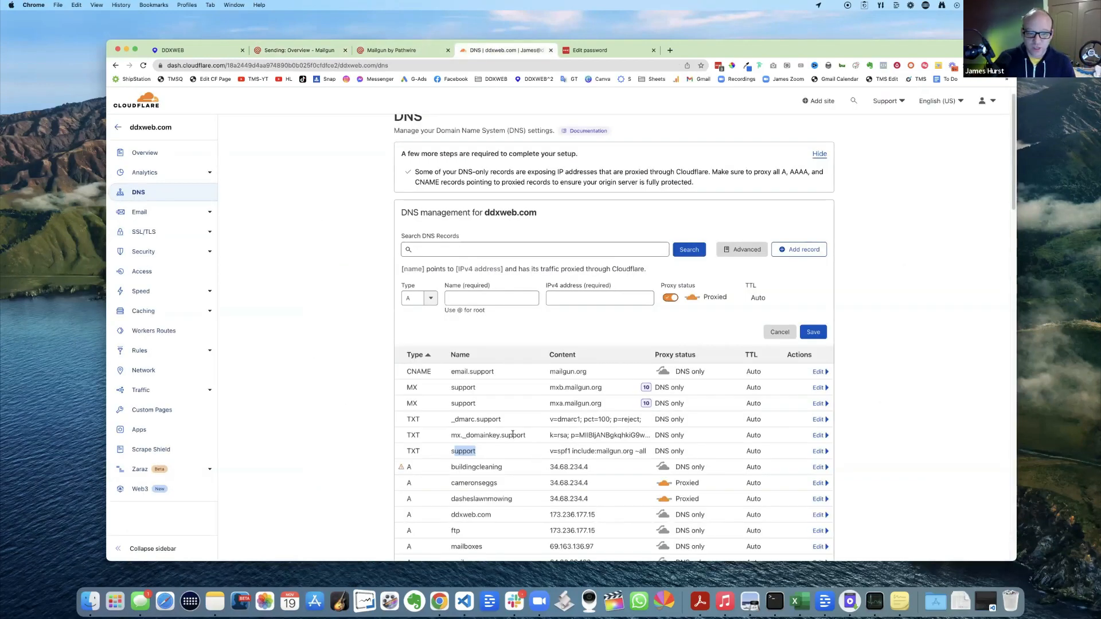
{"action": "left_click", "coordinate": [388, 404]}
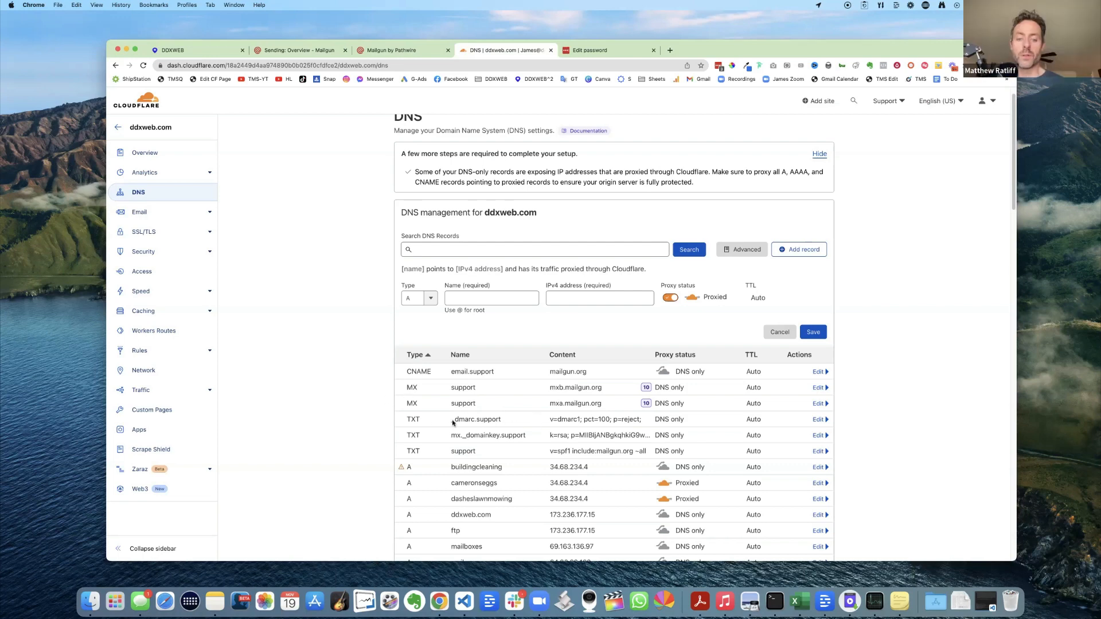
{"action": "left_click_drag", "start_coordinate": [404, 419], "coordinate": [714, 424]}
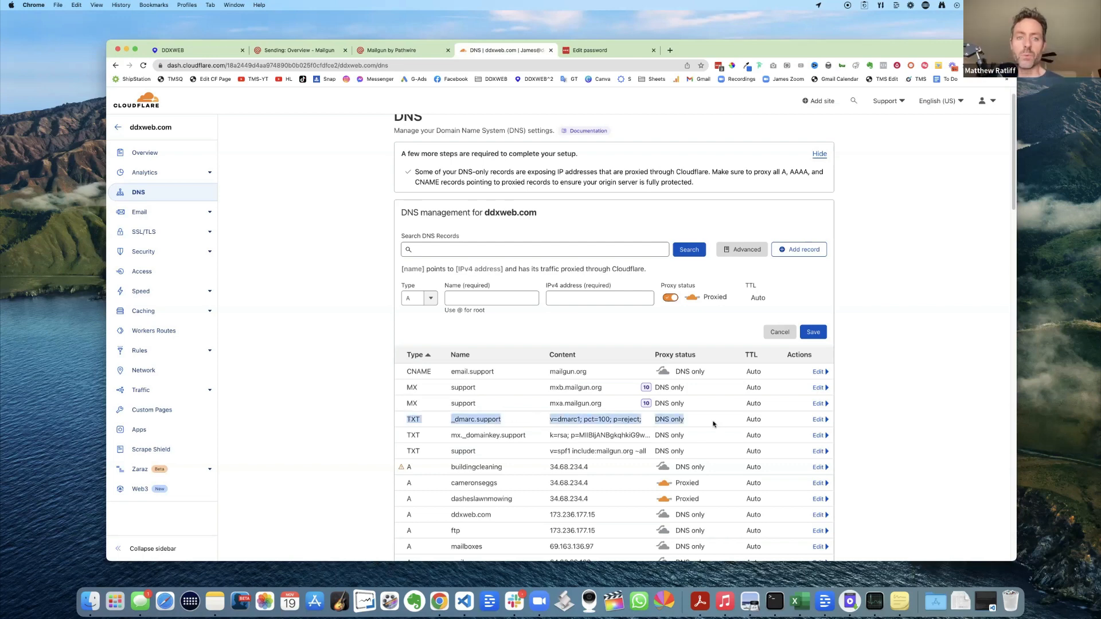
{"action": "left_click", "coordinate": [331, 426]}
{"action": "key", "text": "super+equal"}
{"action": "key", "text": "super+equal"}
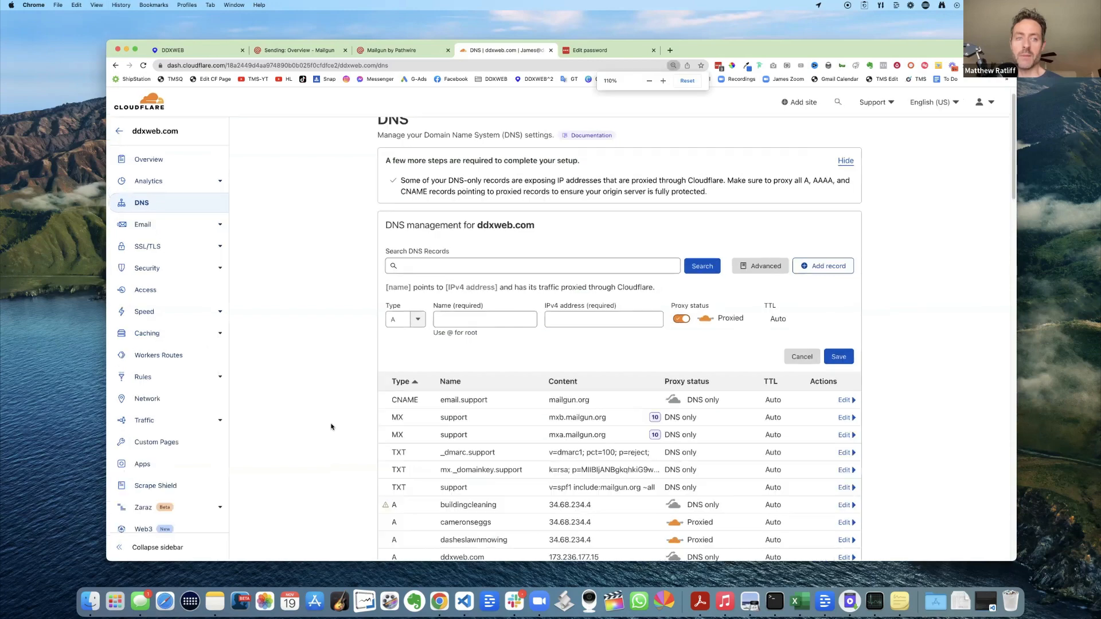
- Set the new Cloudflare record's type to TXT after highlighting the existing _dmarc.support entry
{"action": "scroll", "coordinate": [507, 360], "scroll_direction": "down", "scroll_amount": 5}
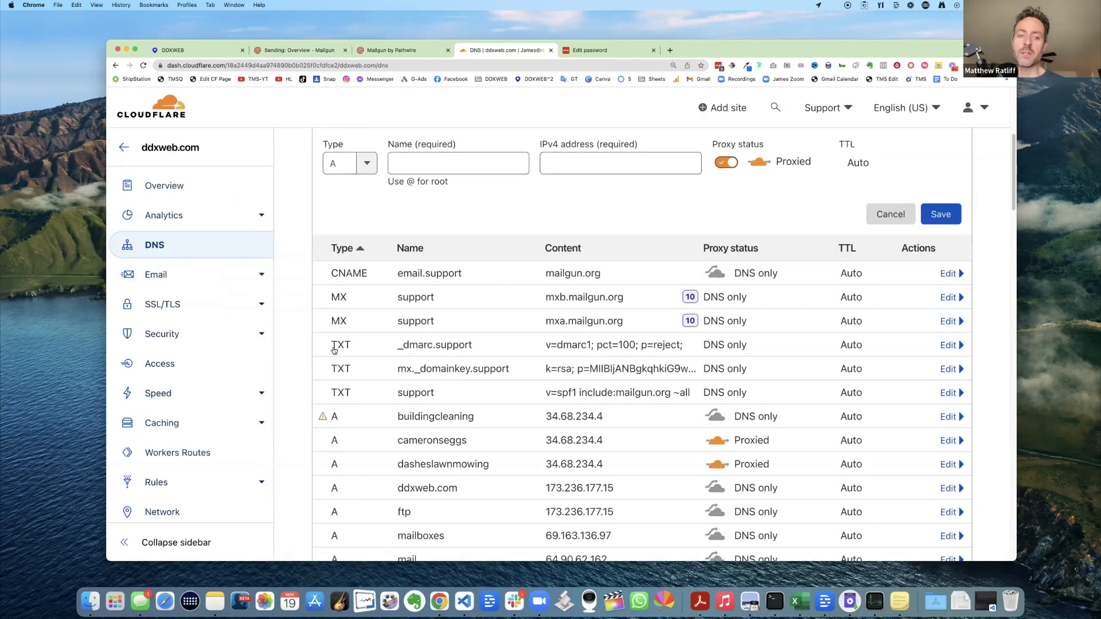
{"action": "left_click_drag", "start_coordinate": [337, 346], "coordinate": [674, 358]}
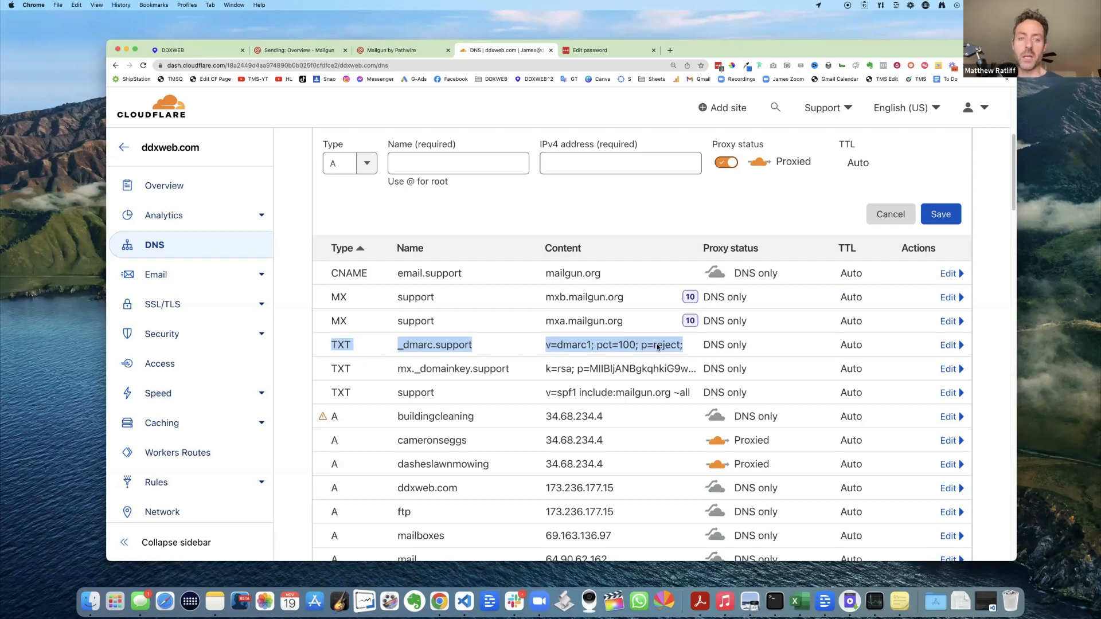
{"action": "left_click", "coordinate": [365, 169]}
{"action": "left_click", "coordinate": [366, 169]}
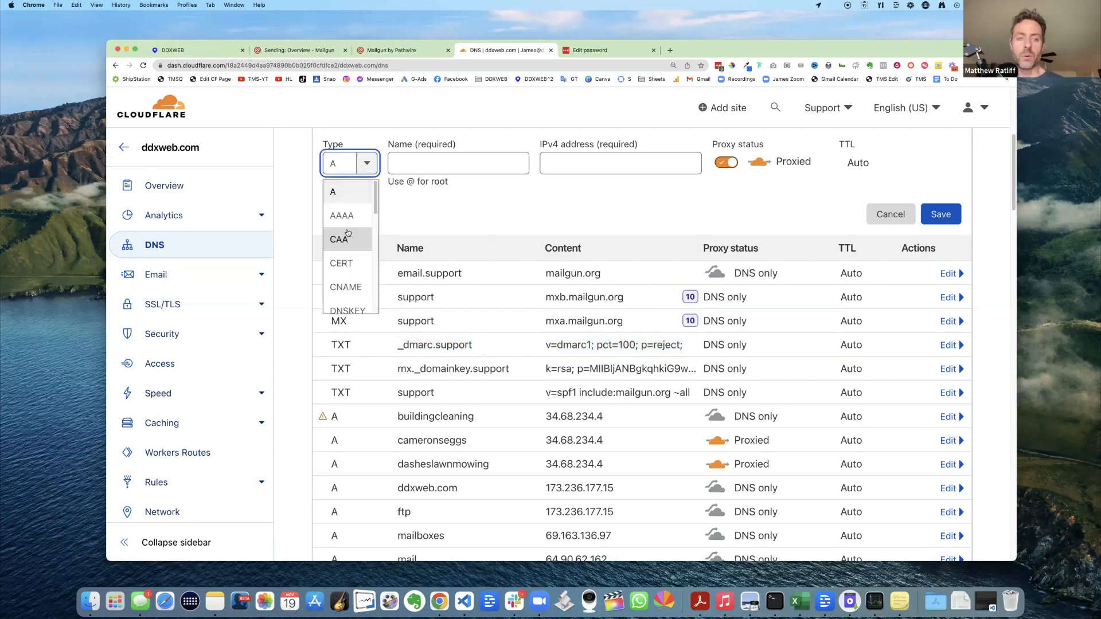
{"action": "type", "text": "txt"}
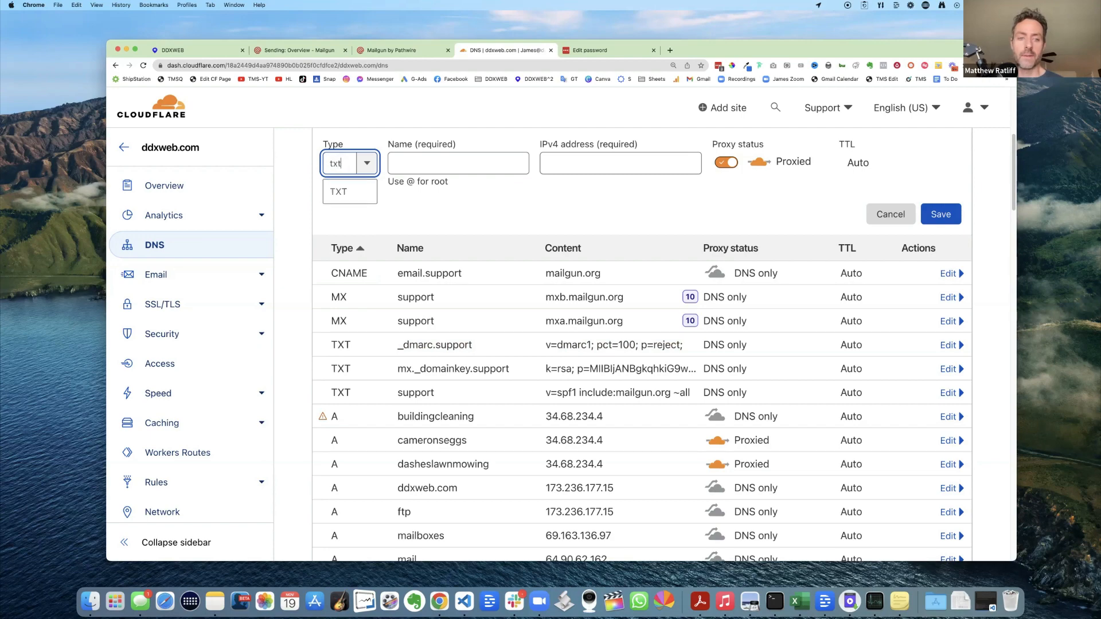
{"action": "left_click", "coordinate": [339, 191]}
{"action": "left_click", "coordinate": [446, 167]}
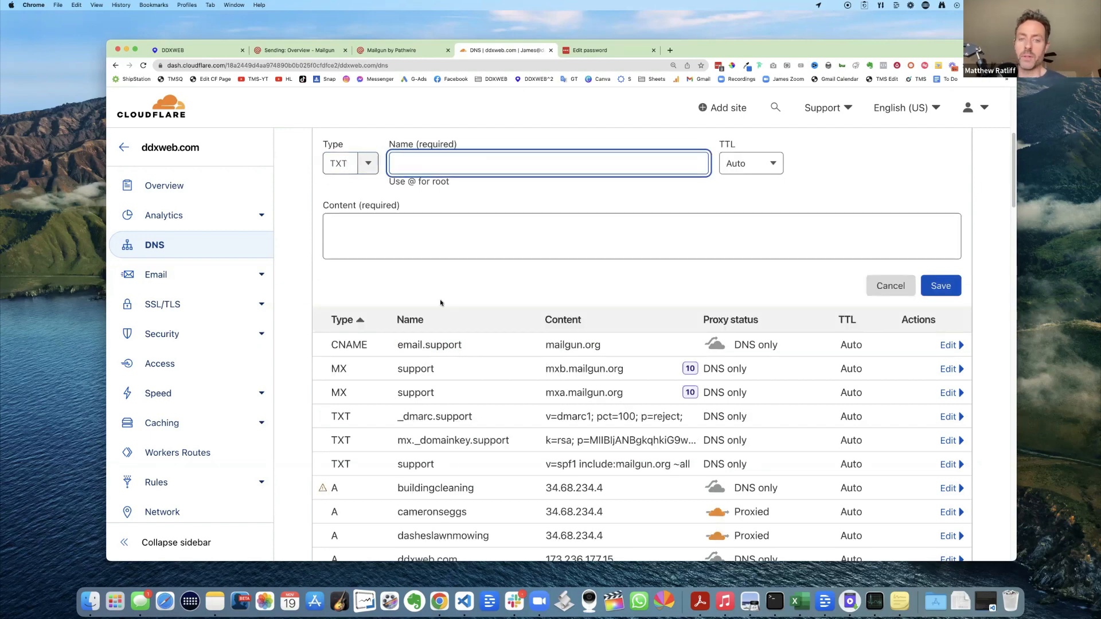
- Enter name _dmarc.support and paste 'v=dmarc1; pct=100; p=reject;' as the record content
{"action": "left_click_drag", "start_coordinate": [471, 424], "coordinate": [396, 420]}
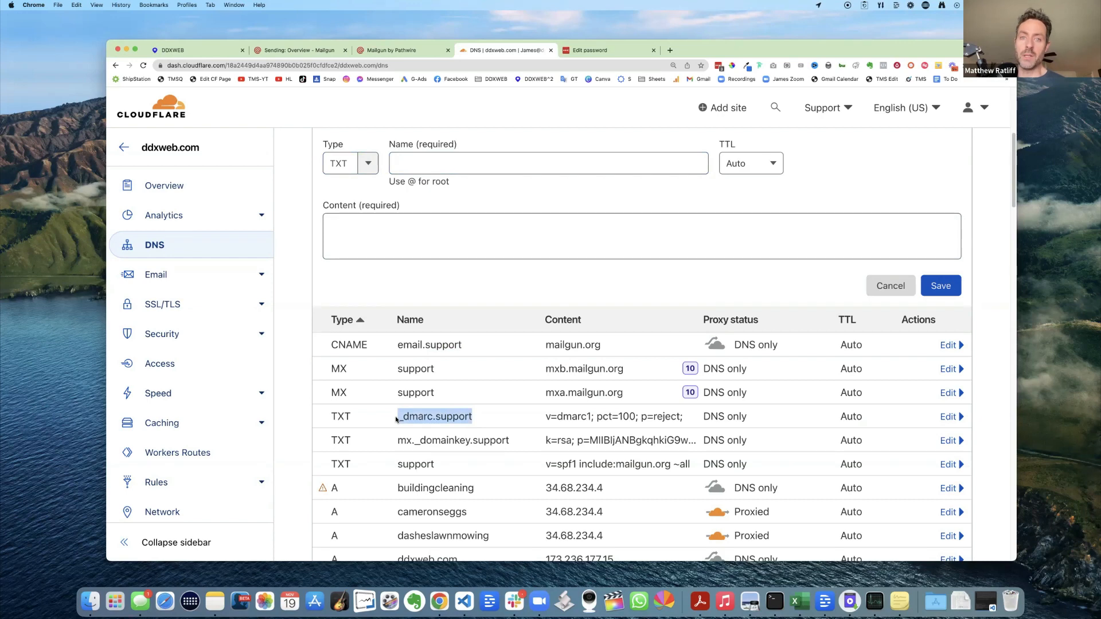
{"action": "left_click", "coordinate": [430, 166]}
{"action": "type", "text": "_dm"}
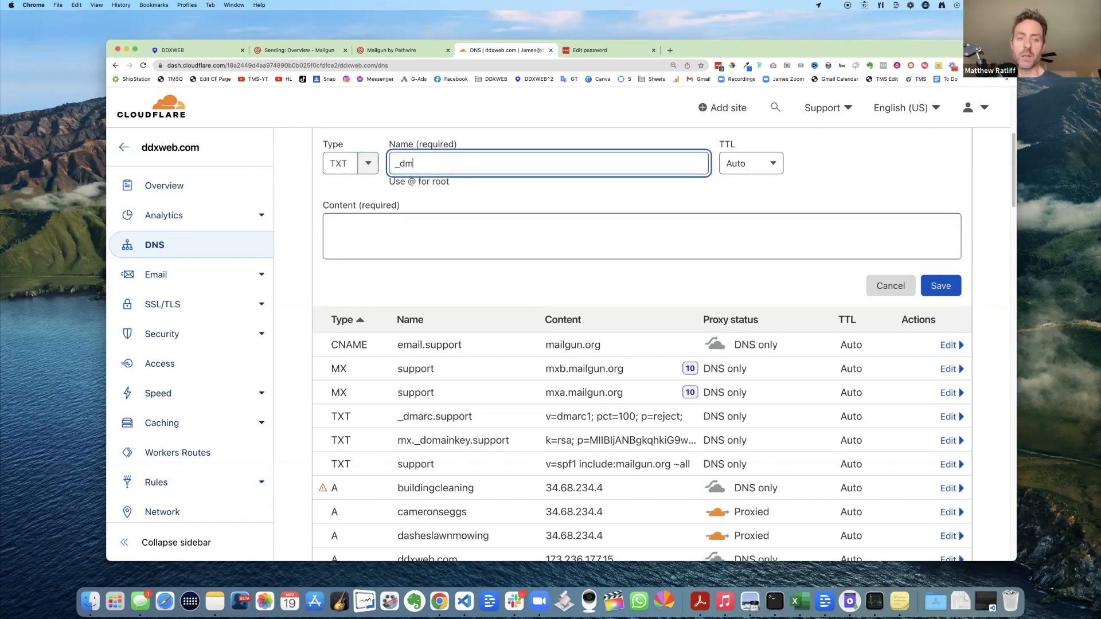
{"action": "type", "text": "arc."}
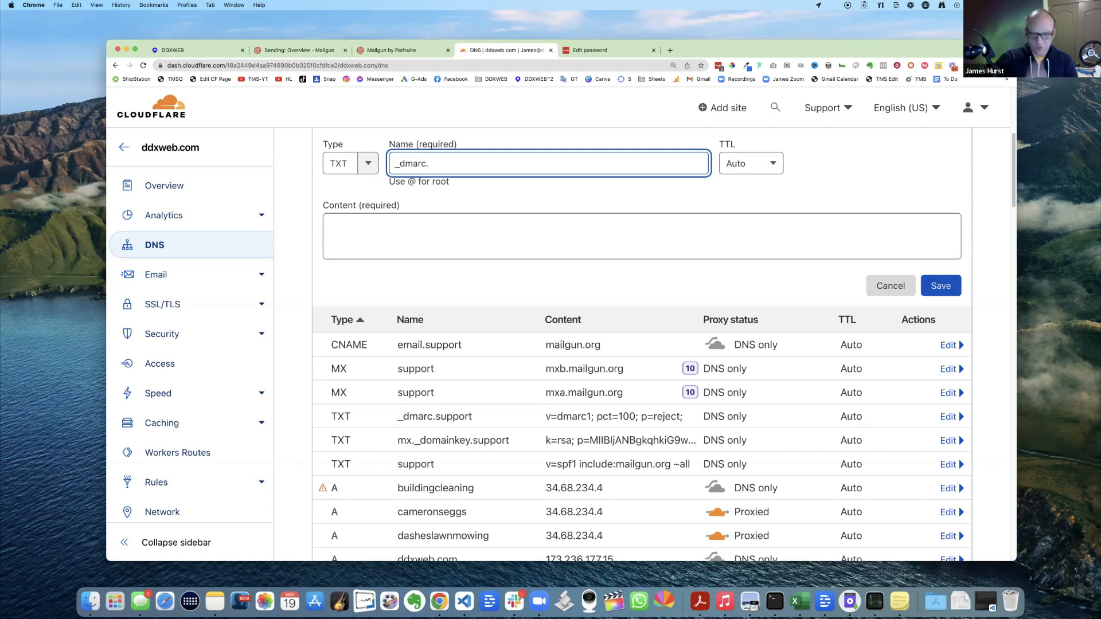
{"action": "type", "text": "support"}
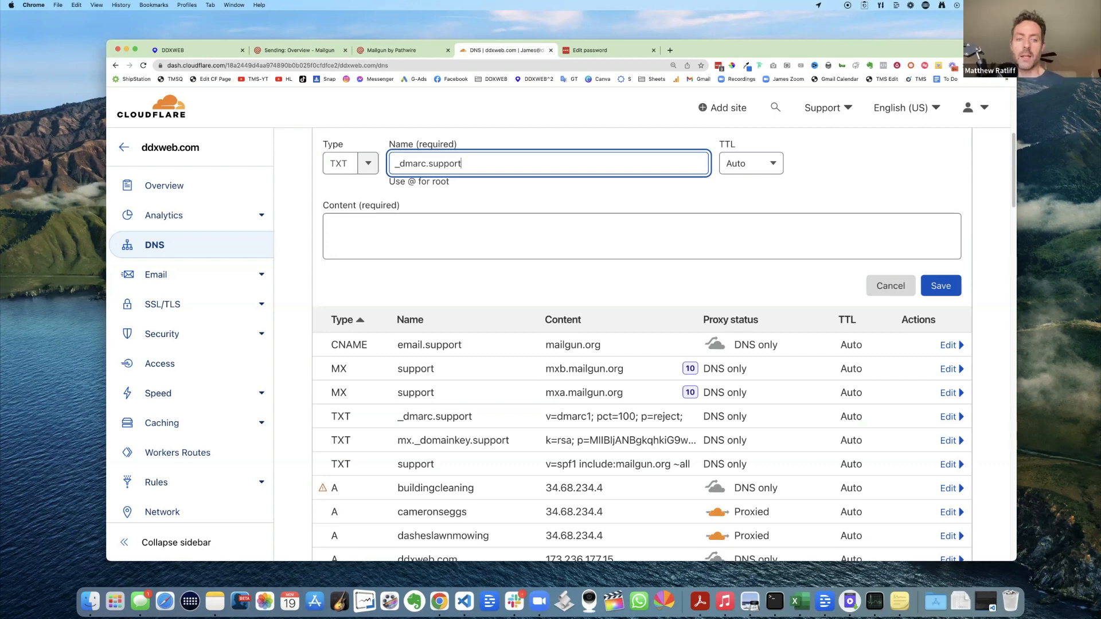
{"action": "left_click", "coordinate": [398, 226]}
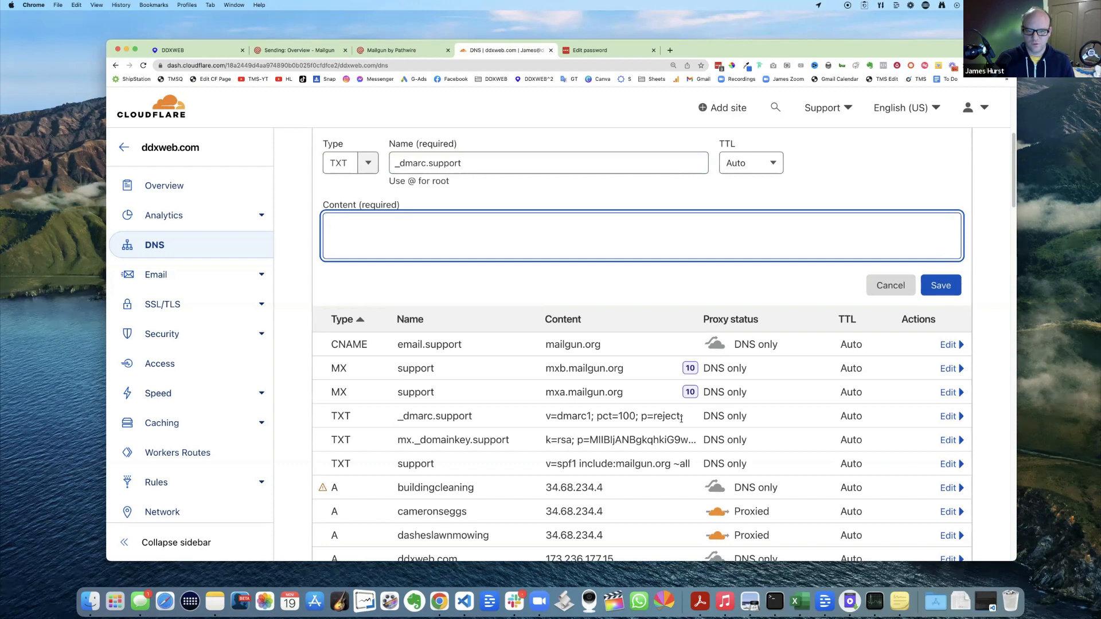
{"action": "left_click_drag", "start_coordinate": [683, 417], "coordinate": [545, 417]}
{"action": "key", "text": "super+c"}
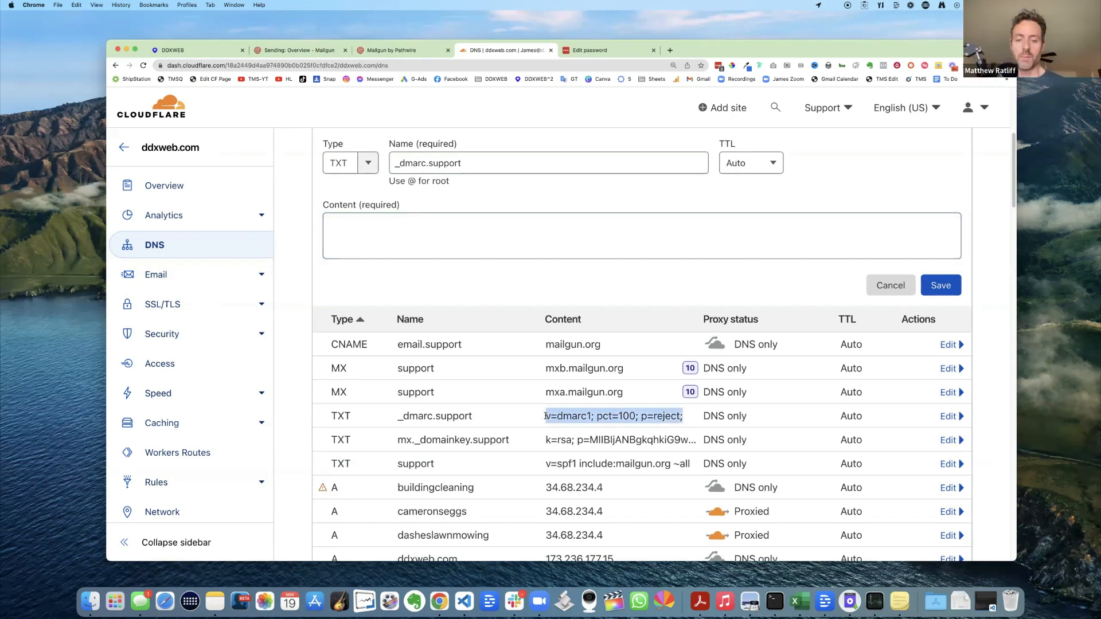
{"action": "left_click", "coordinate": [422, 242]}
{"action": "key", "text": "super+v"}
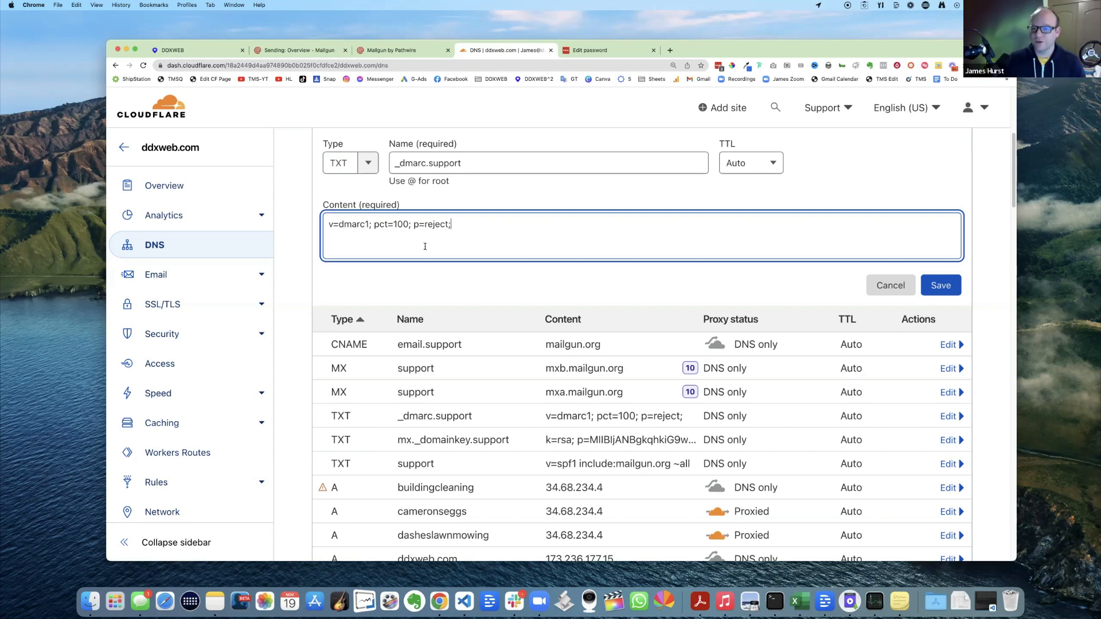
- Cancel the duplicate record after the existing-record warning and zoom the page back out
{"action": "scroll", "coordinate": [430, 248], "scroll_direction": "up", "scroll_amount": 1}
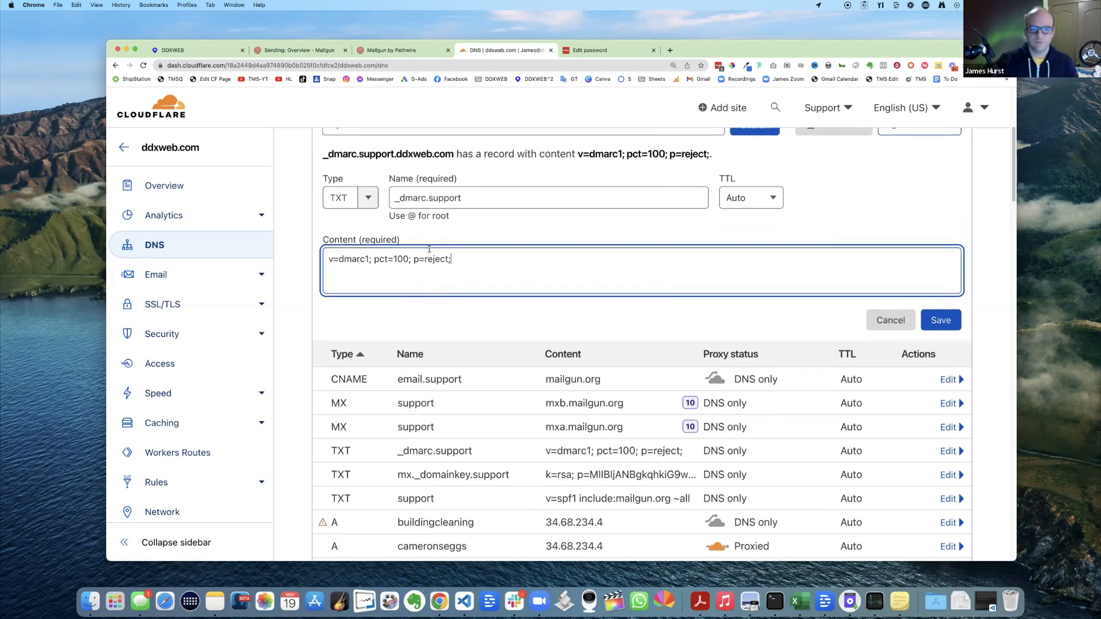
{"action": "scroll", "coordinate": [429, 248], "scroll_direction": "down", "scroll_amount": 1}
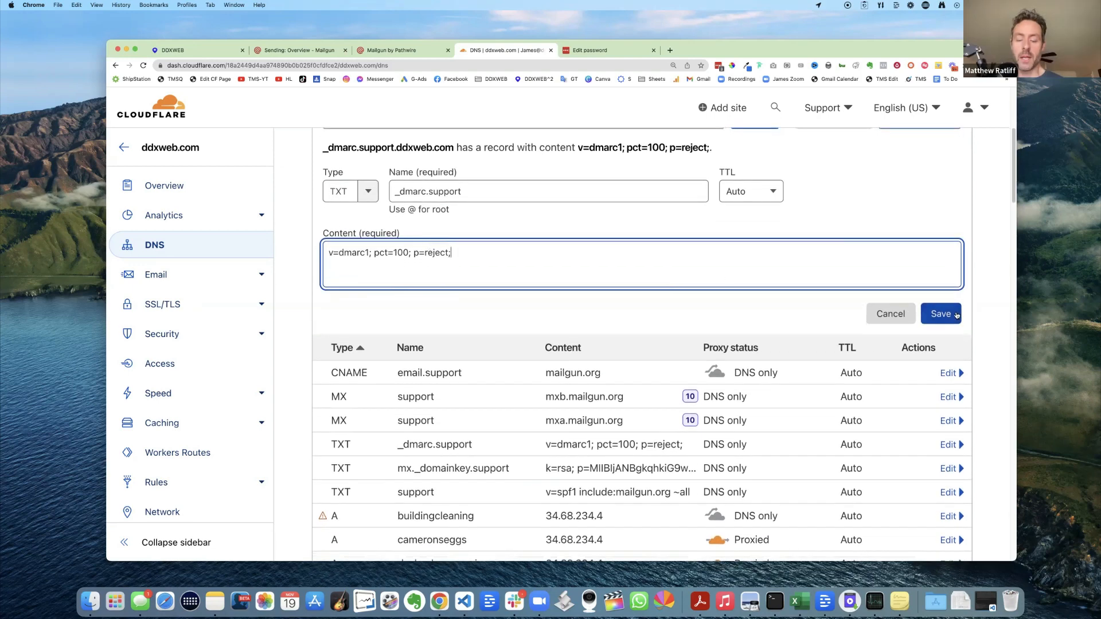
{"action": "left_click", "coordinate": [892, 315]}
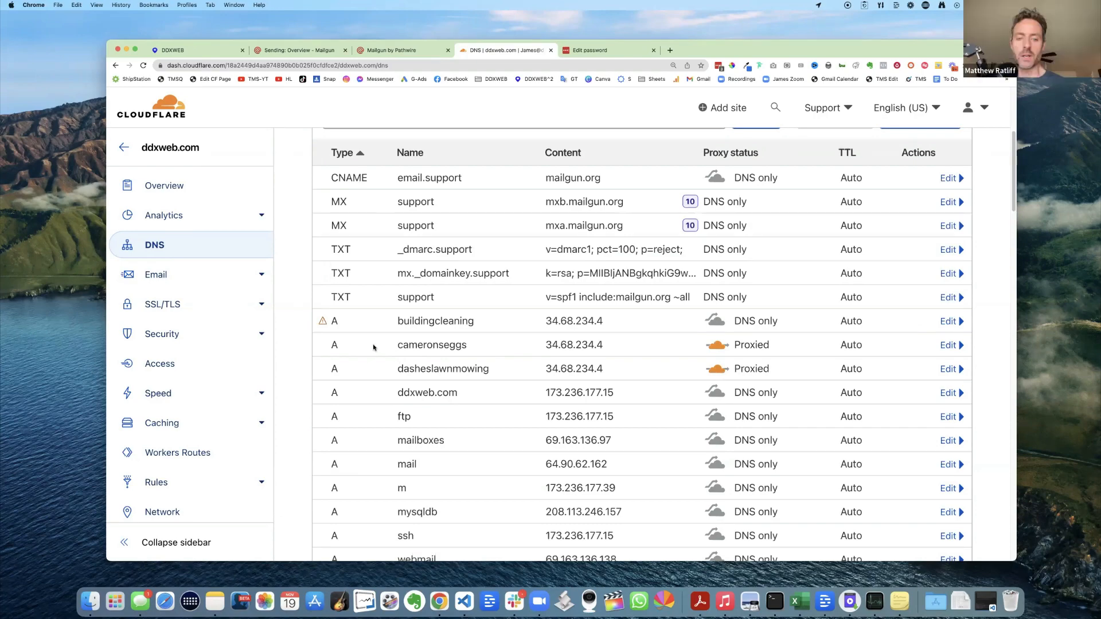
{"action": "key", "text": "super+minus"}
{"action": "key", "text": "super+minus"}
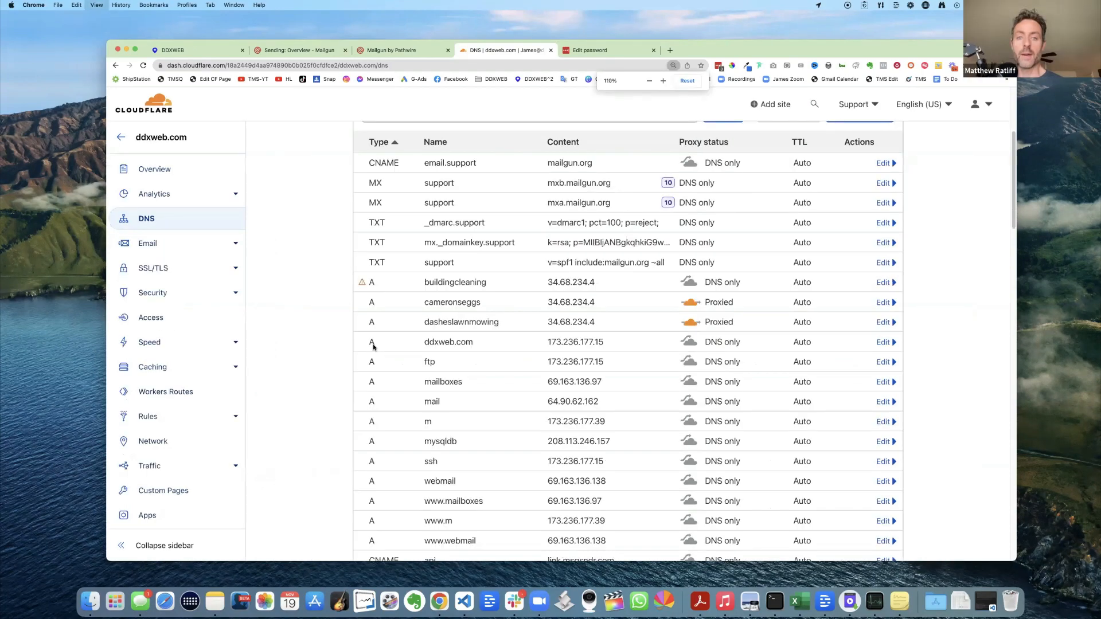
{"action": "scroll", "coordinate": [344, 274], "scroll_direction": "up", "scroll_amount": 5}
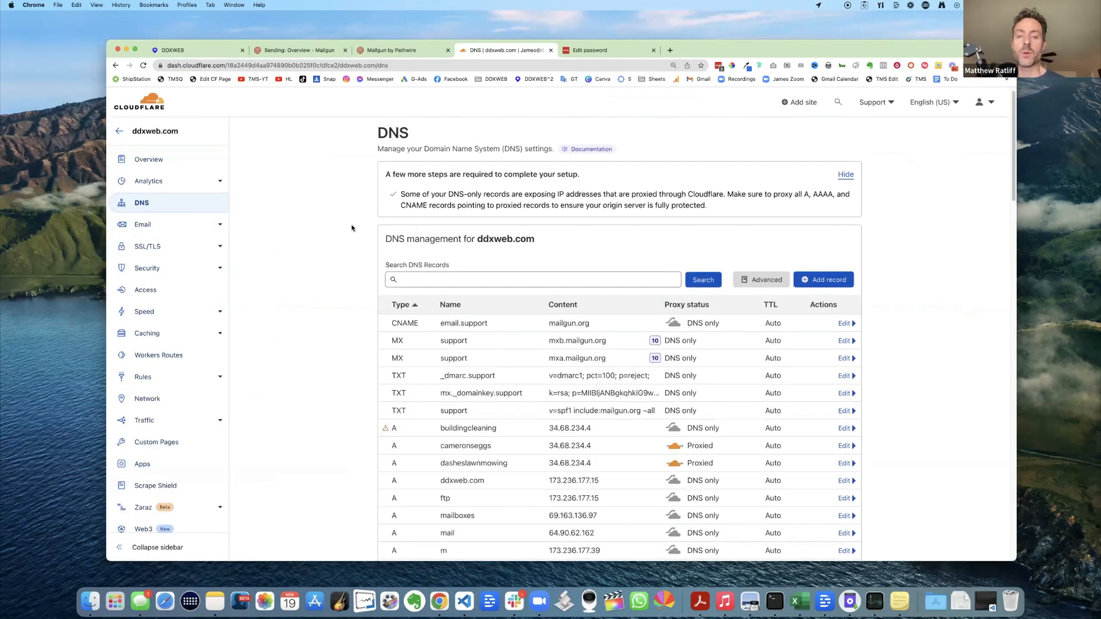
- Compare the duplicate Mailgun tab, settling back on the support2.ddxweb.com DNS setup overview
{"action": "left_click", "coordinate": [299, 50]}
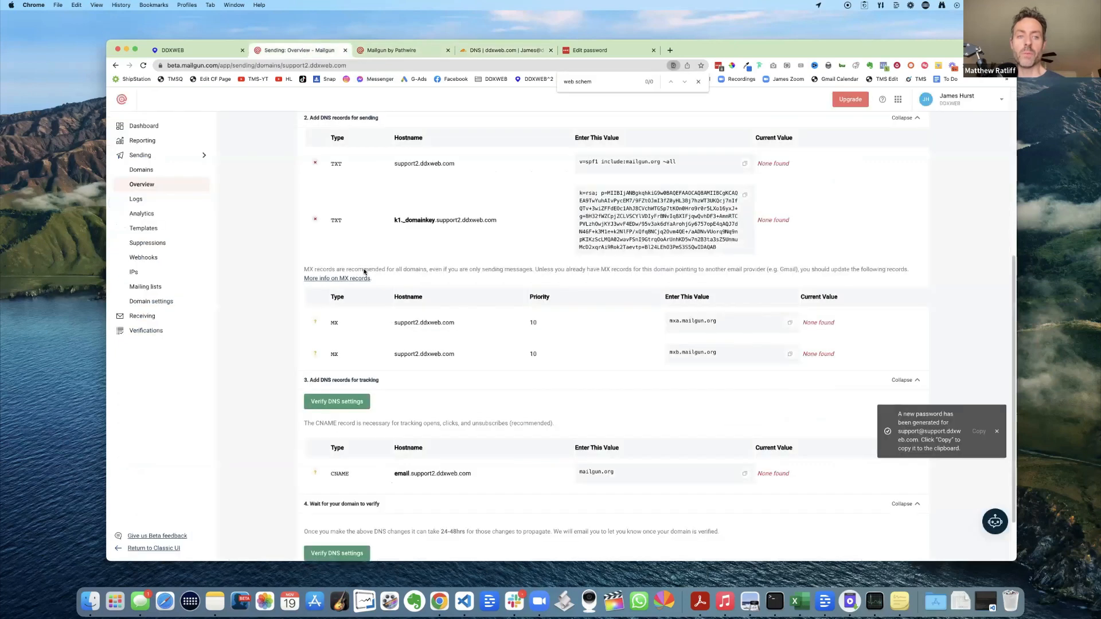
{"action": "left_click", "coordinate": [390, 51]}
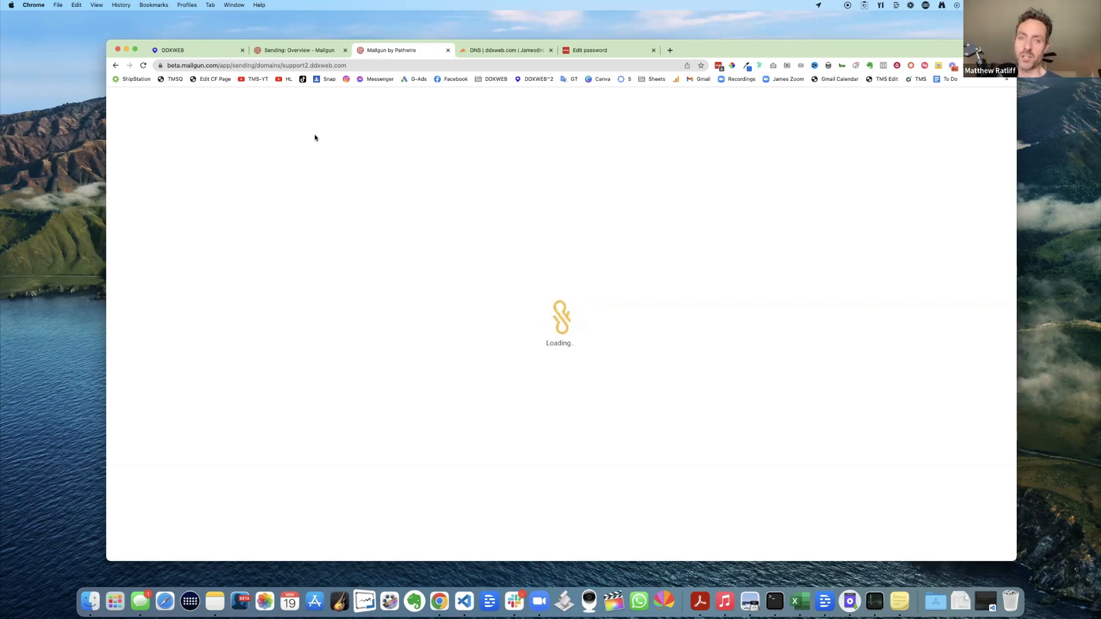
{"action": "left_click", "coordinate": [294, 51]}
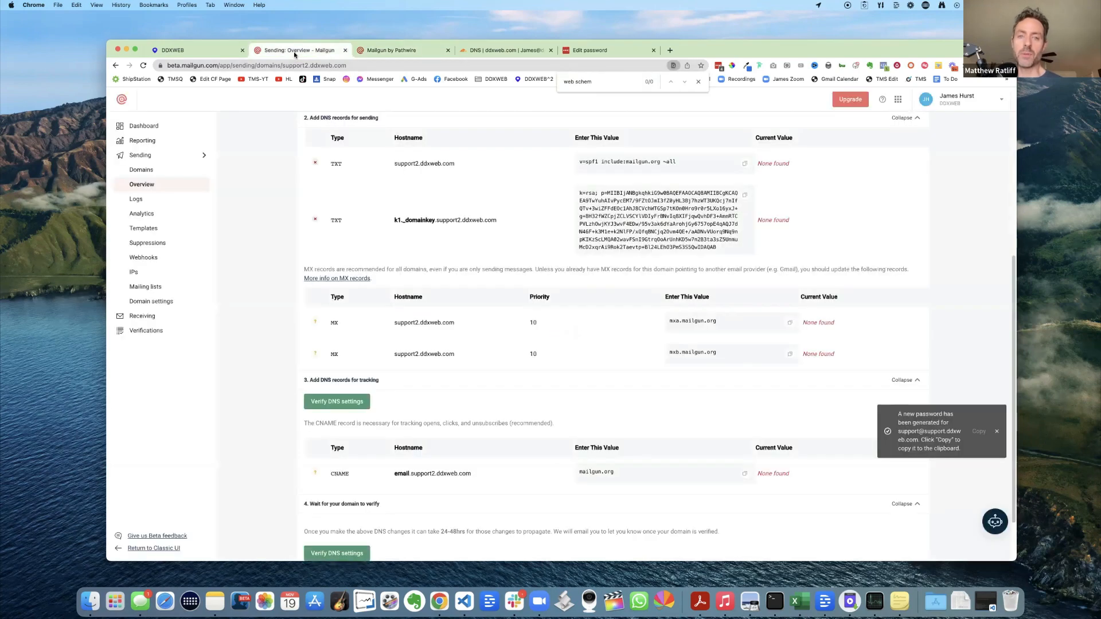
{"action": "left_click", "coordinate": [395, 50]}
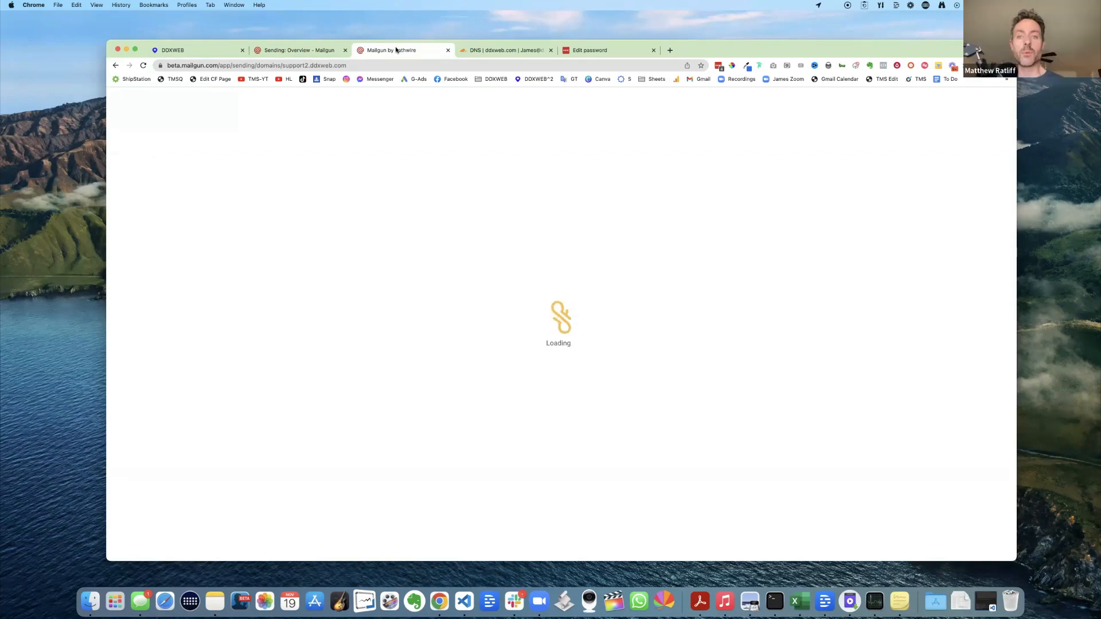
{"action": "left_click", "coordinate": [304, 50]}
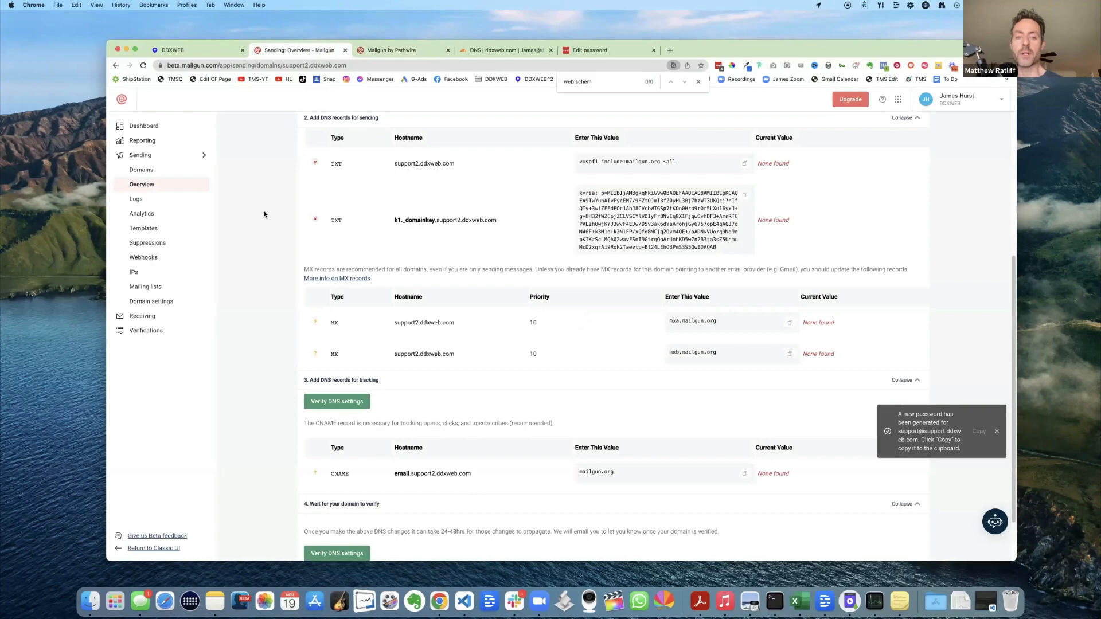
{"action": "scroll", "coordinate": [263, 214], "scroll_direction": "up", "scroll_amount": 5}
{"action": "scroll", "coordinate": [264, 214], "scroll_direction": "up", "scroll_amount": 1}
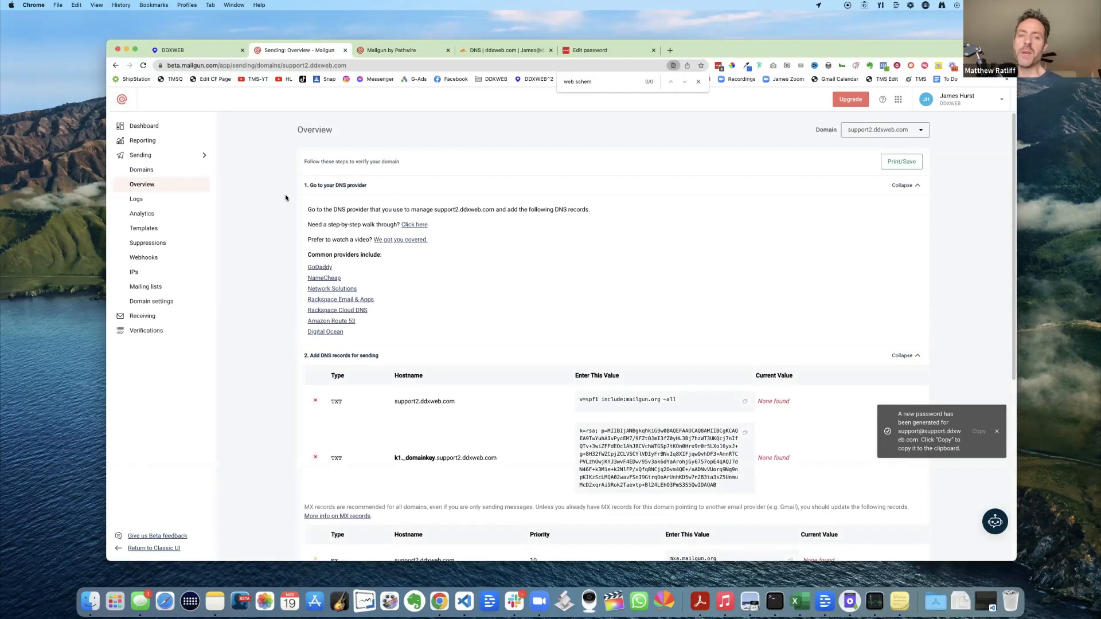
{"action": "scroll", "coordinate": [288, 218], "scroll_direction": "down", "scroll_amount": 7}
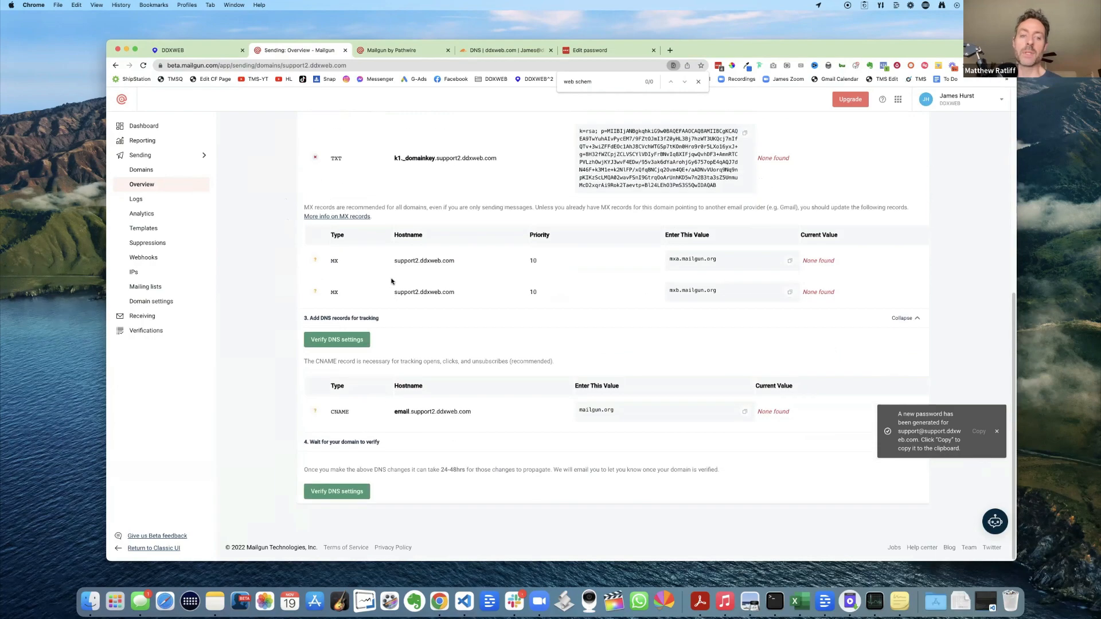
{"action": "scroll", "coordinate": [699, 211], "scroll_direction": "up", "scroll_amount": 8}
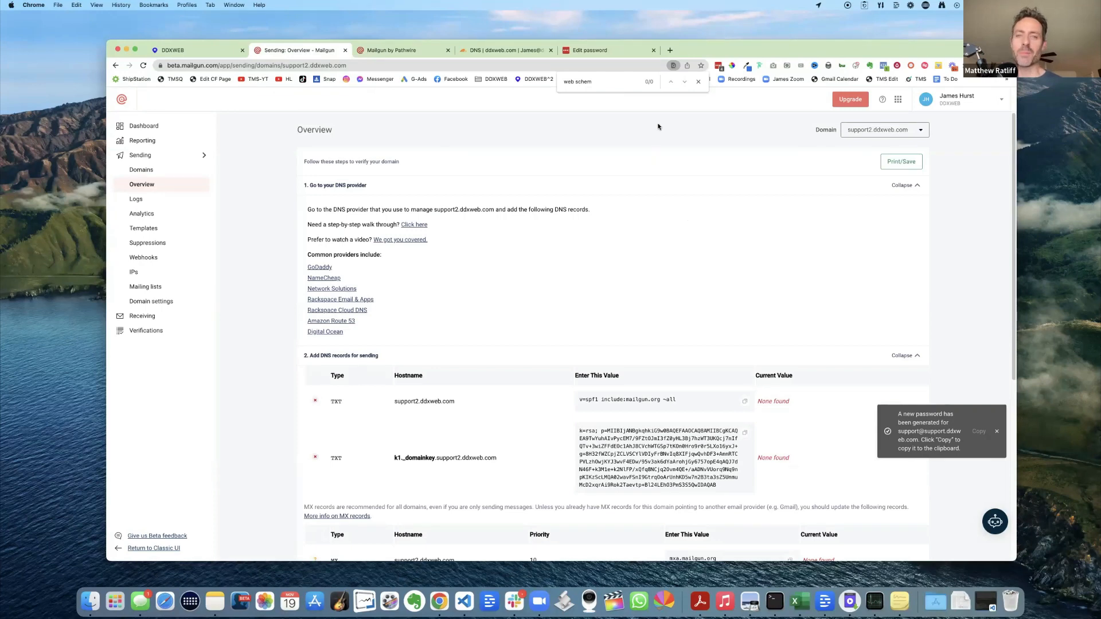
- Close the stalled duplicate Mailgun tab and the in-page find bar, then review the overview
{"action": "left_click", "coordinate": [448, 50]}
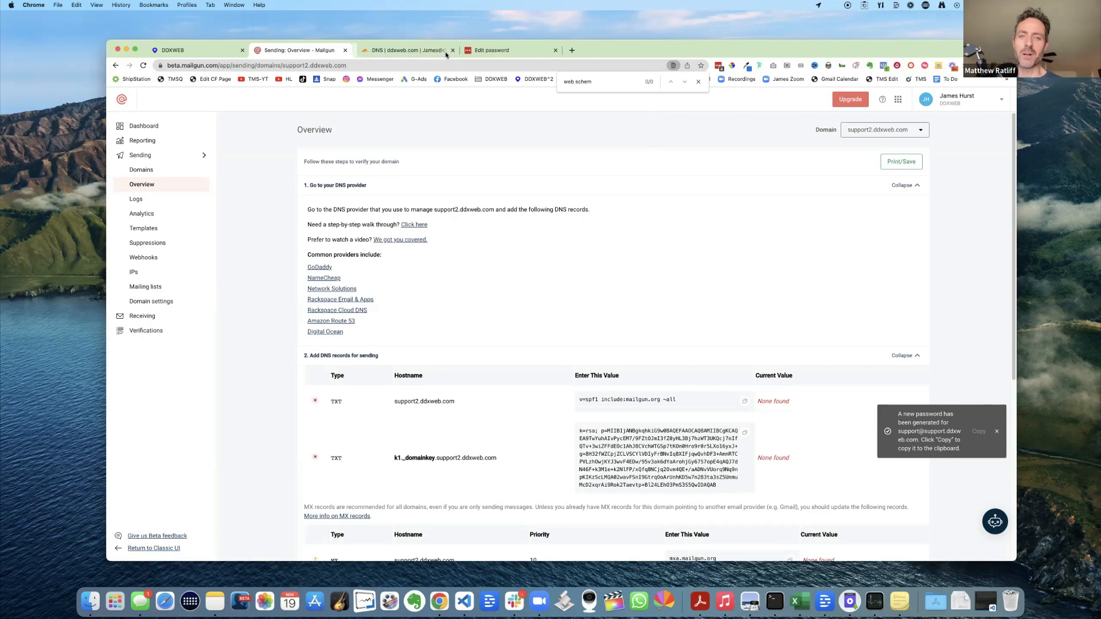
{"action": "left_click", "coordinate": [698, 82]}
{"action": "scroll", "coordinate": [613, 205], "scroll_direction": "down", "scroll_amount": 1}
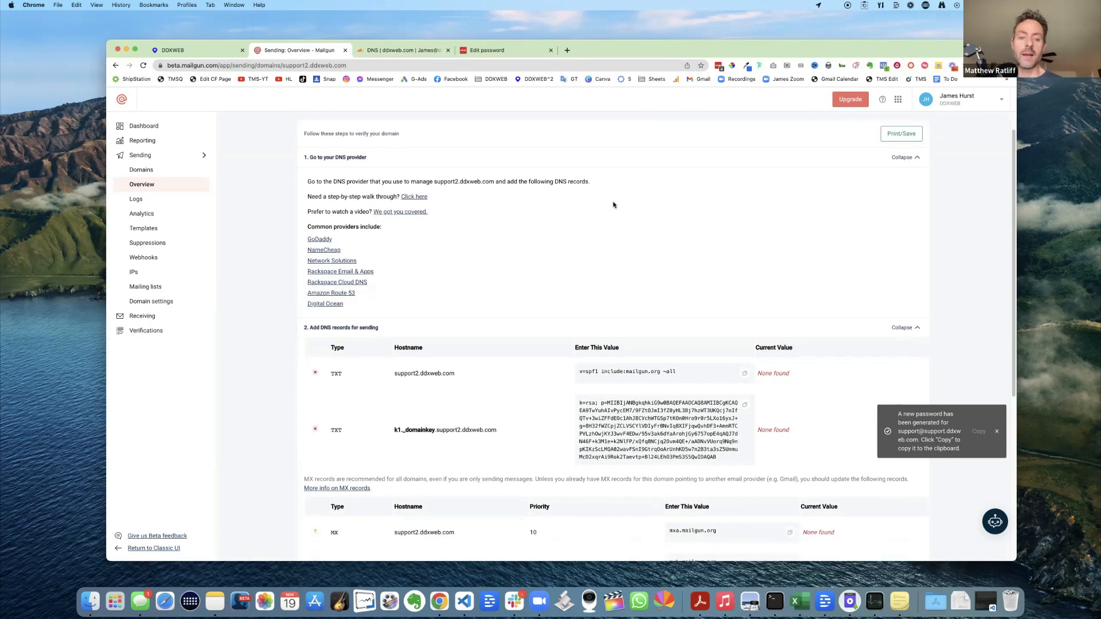
{"action": "scroll", "coordinate": [613, 204], "scroll_direction": "up", "scroll_amount": 1}
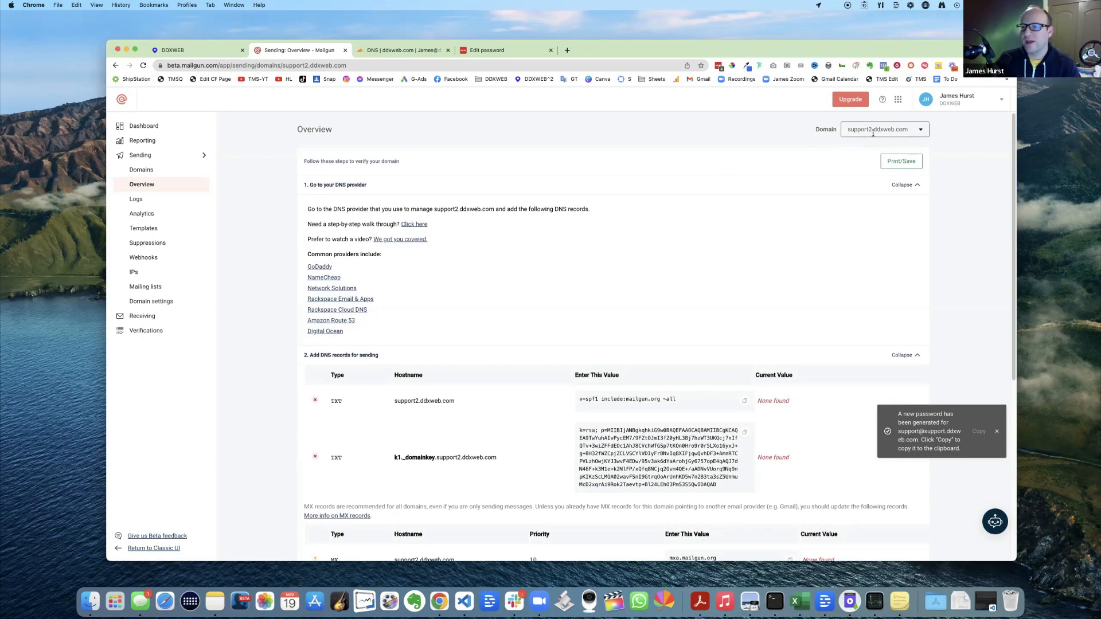
{"action": "scroll", "coordinate": [511, 229], "scroll_direction": "down", "scroll_amount": 5}
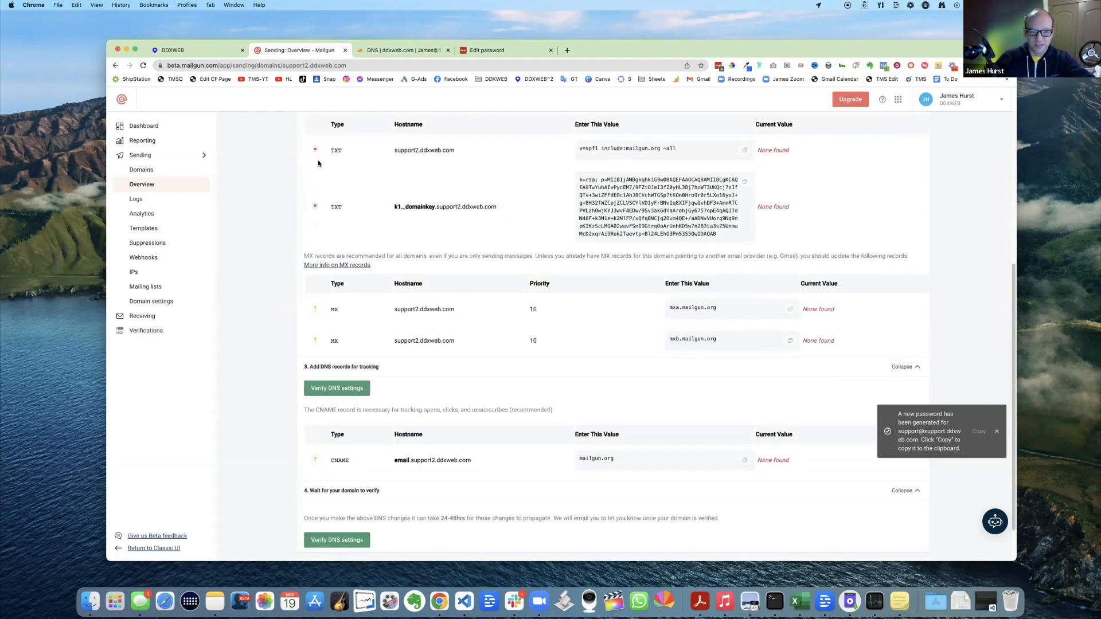
- Rerun DNS verification for support2.ddxweb.com (TXT and MX still None found) and browse the Domain dropdown
{"action": "left_click", "coordinate": [334, 391]}
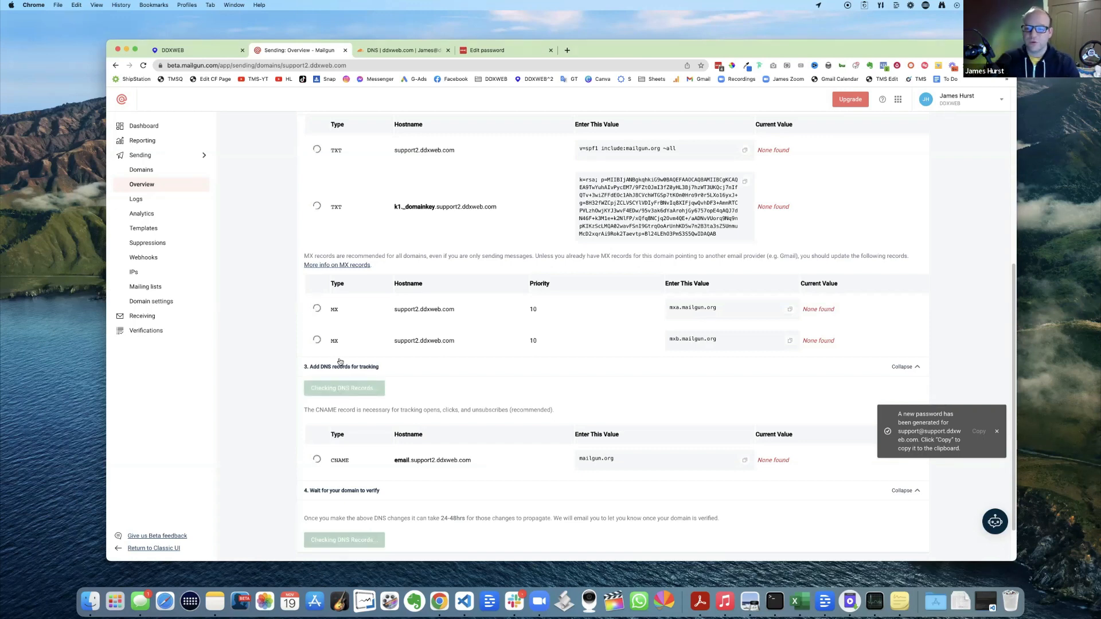
{"action": "scroll", "coordinate": [430, 287], "scroll_direction": "up", "scroll_amount": 5}
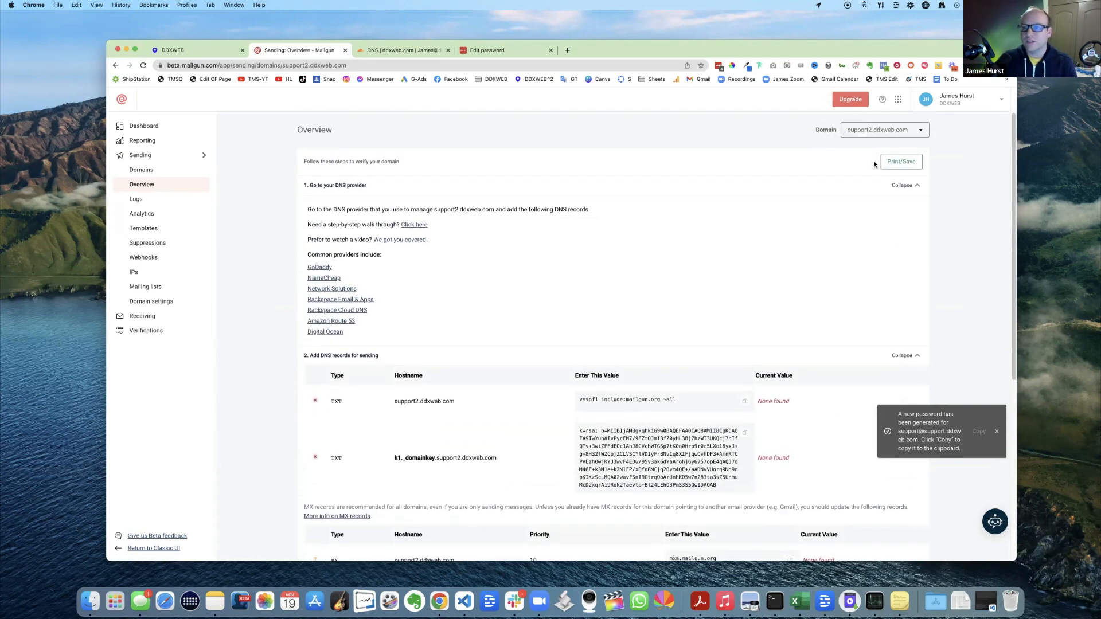
{"action": "left_click", "coordinate": [887, 132]}
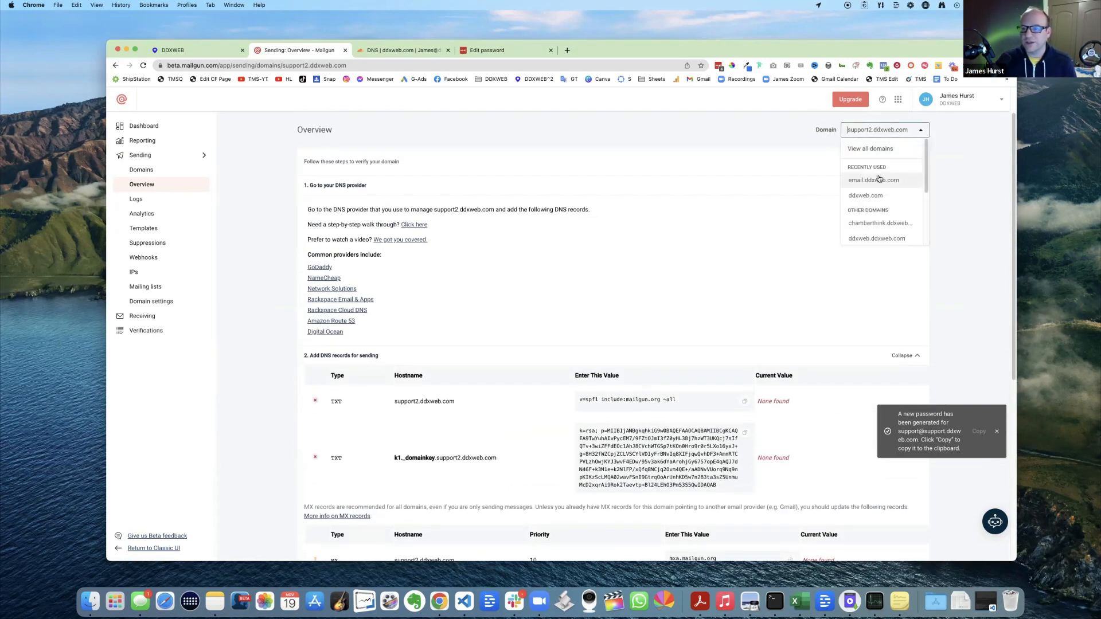
{"action": "scroll", "coordinate": [878, 178], "scroll_direction": "down", "scroll_amount": 3}
{"action": "scroll", "coordinate": [880, 189], "scroll_direction": "down", "scroll_amount": 1}
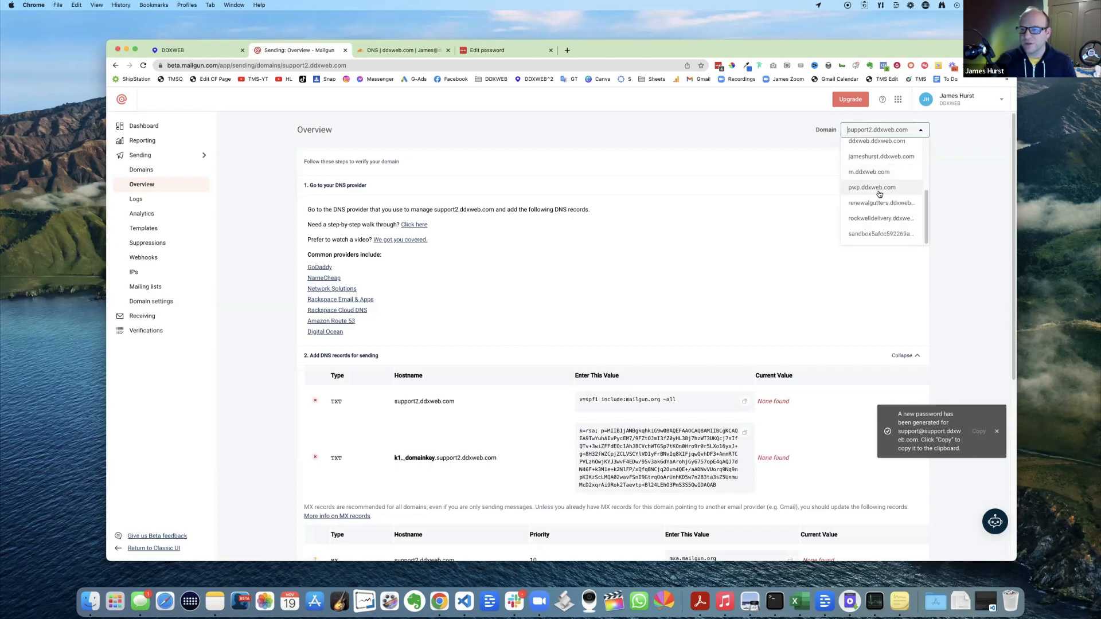
{"action": "scroll", "coordinate": [878, 184], "scroll_direction": "up", "scroll_amount": 4}
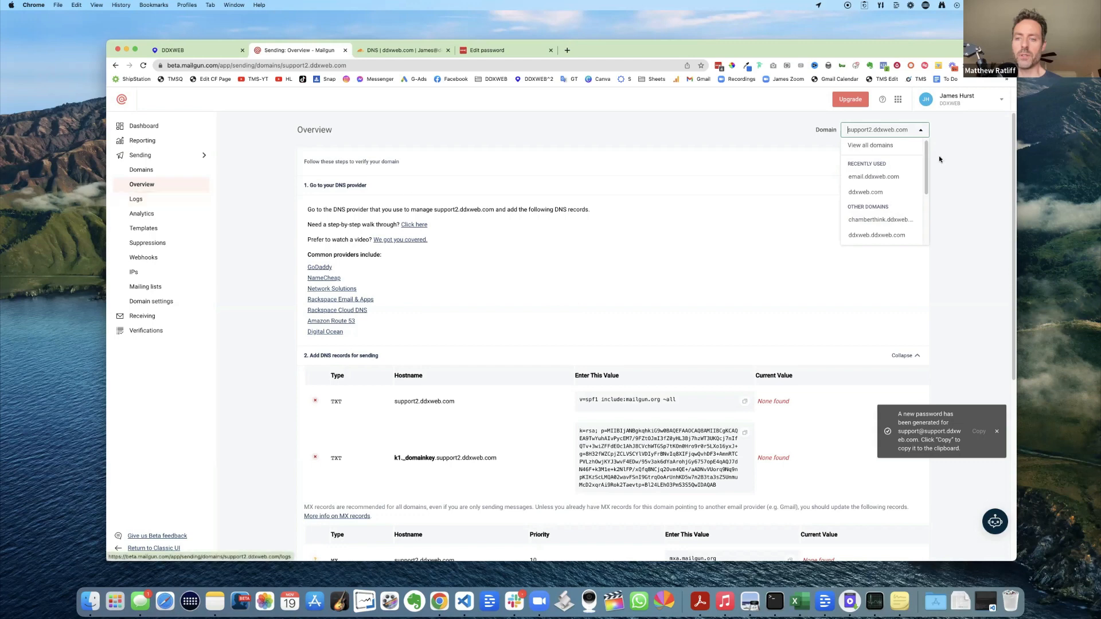
- Locate support.ddxweb.com in the all-domains list at 20 per page and open its Domain settings
{"action": "left_click", "coordinate": [872, 146]}
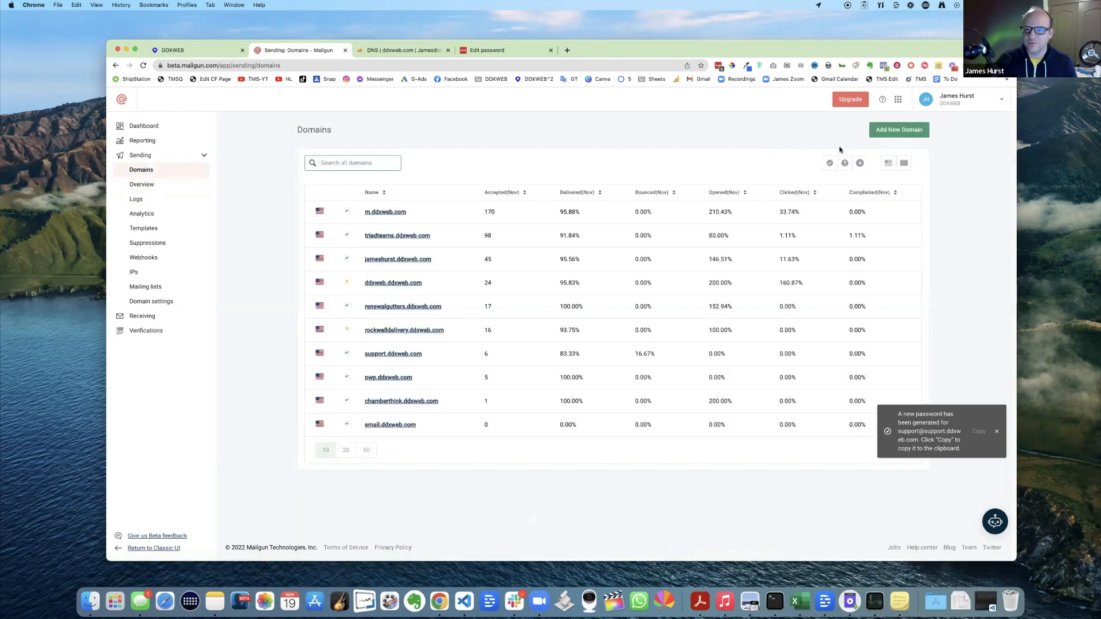
{"action": "left_click", "coordinate": [346, 450]}
{"action": "scroll", "coordinate": [367, 445], "scroll_direction": "down", "scroll_amount": 1}
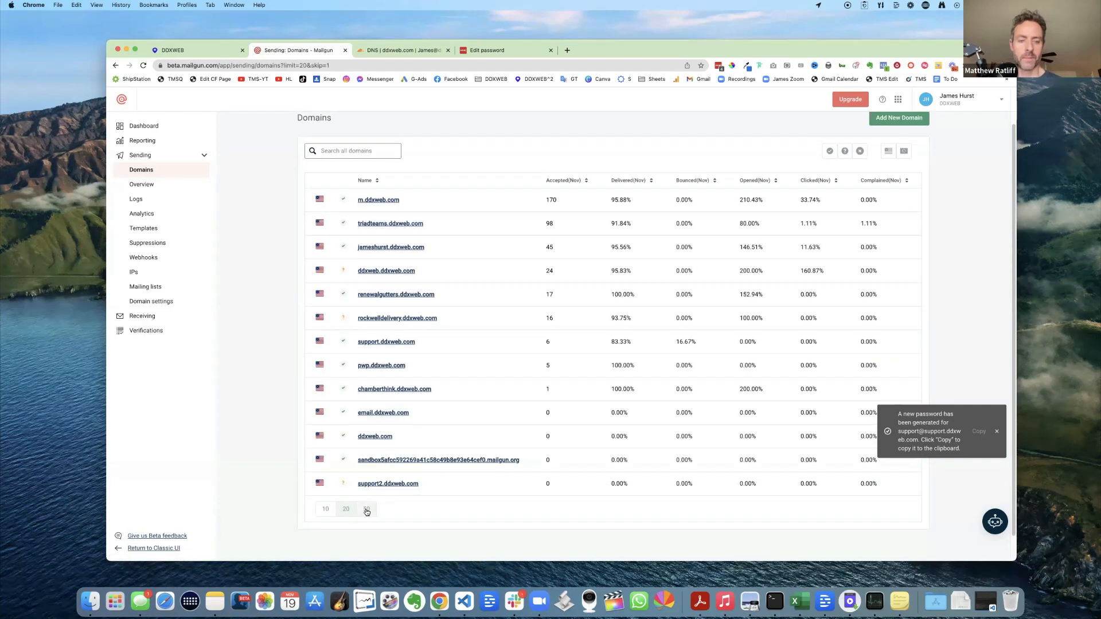
{"action": "left_click", "coordinate": [382, 343]}
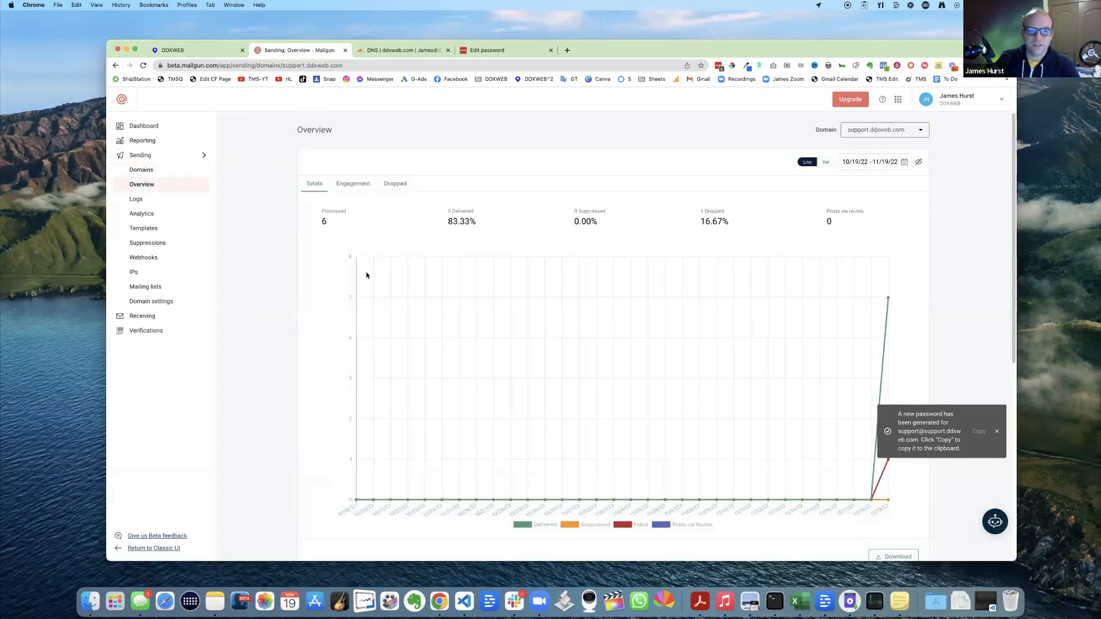
{"action": "scroll", "coordinate": [361, 245], "scroll_direction": "down", "scroll_amount": 3}
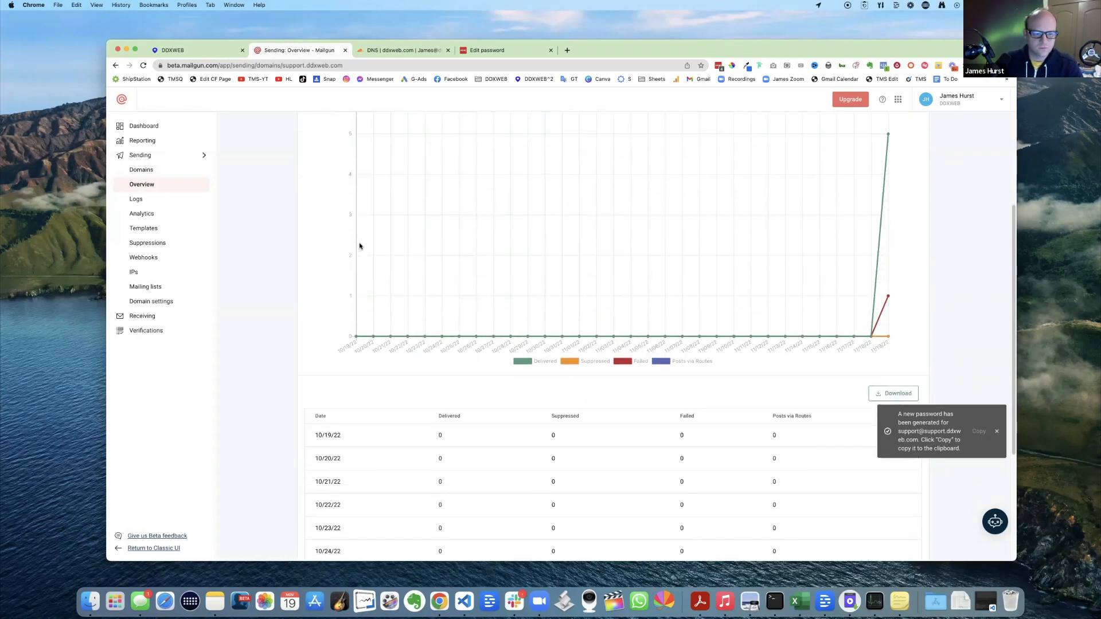
{"action": "scroll", "coordinate": [360, 246], "scroll_direction": "down", "scroll_amount": 4}
{"action": "left_click", "coordinate": [152, 301]}
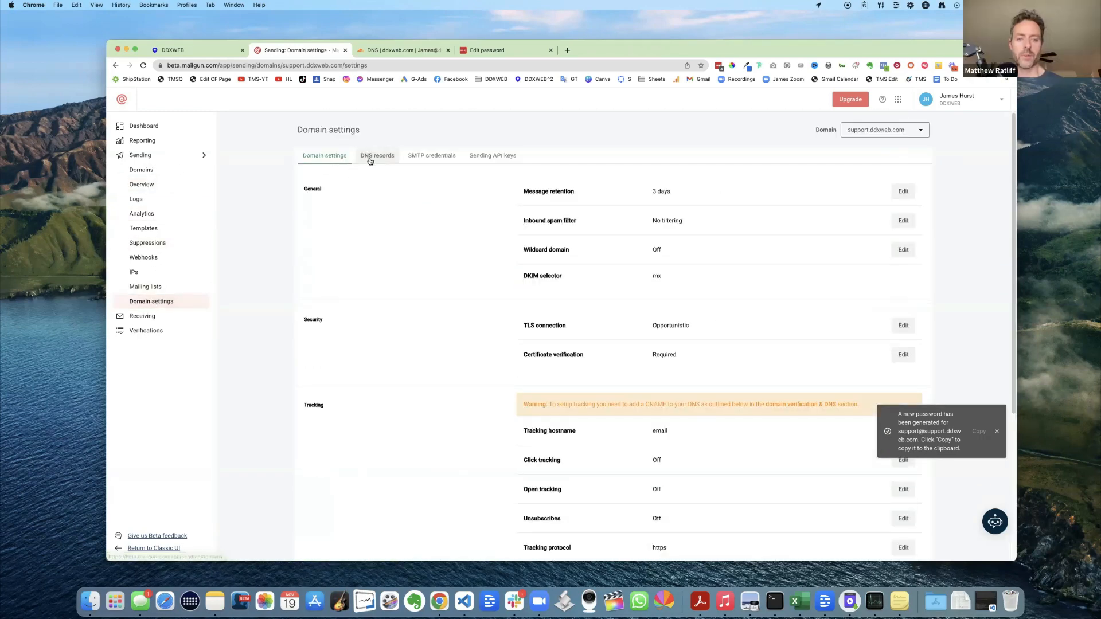
- Review support.ddxweb.com's DNS records: SPF, MX and tracking CNAME verified, DKIM key active
{"action": "left_click", "coordinate": [370, 158]}
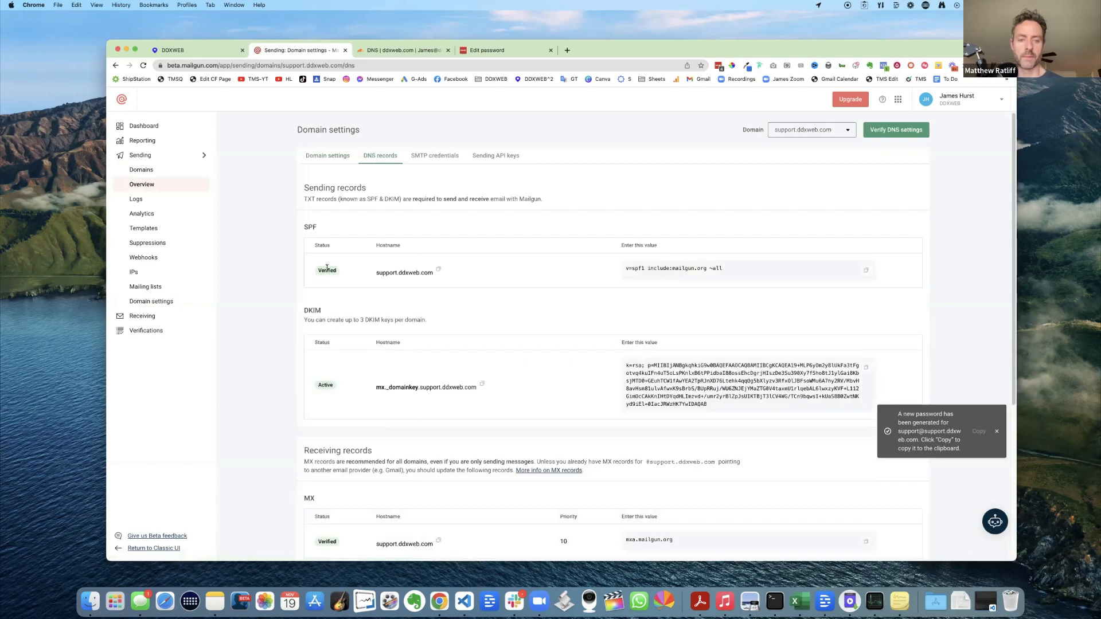
{"action": "scroll", "coordinate": [324, 391], "scroll_direction": "down", "scroll_amount": 8}
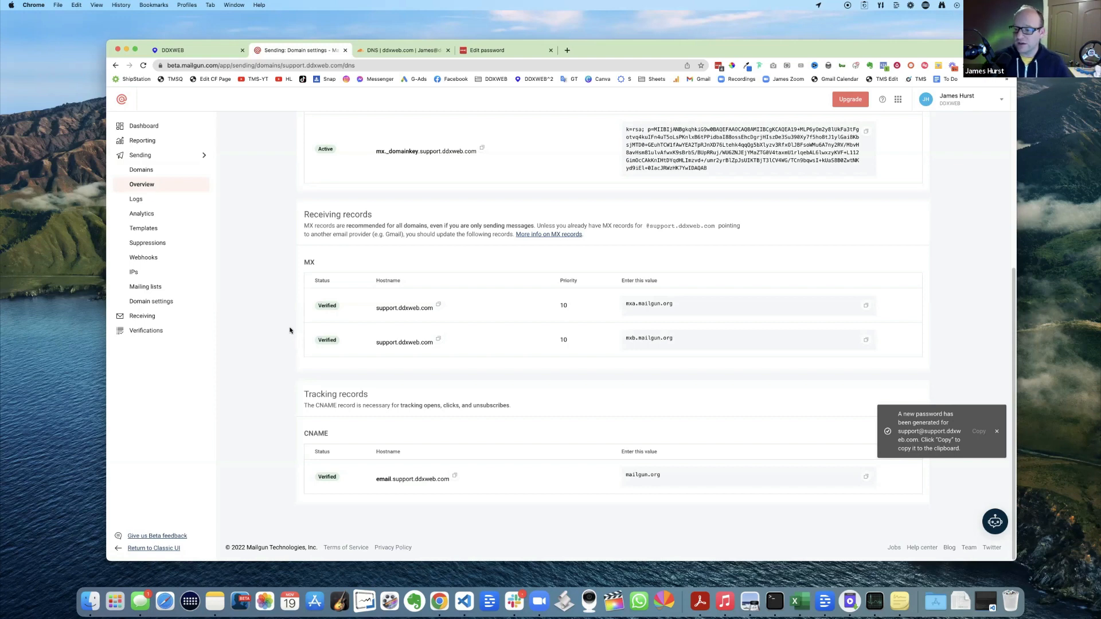
{"action": "scroll", "coordinate": [458, 308], "scroll_direction": "up", "scroll_amount": 5}
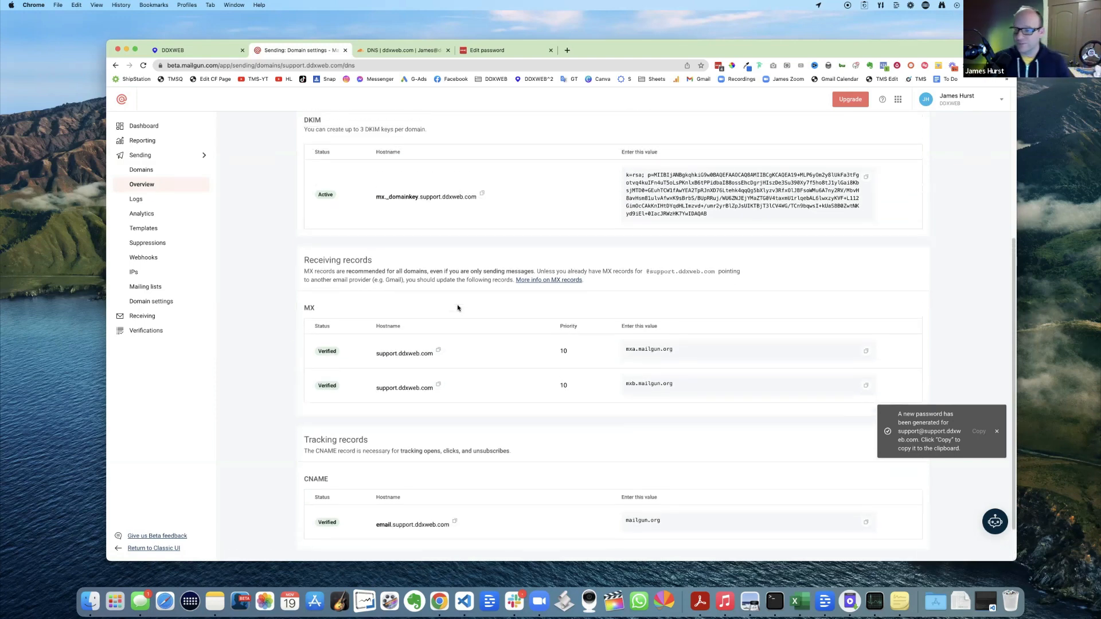
{"action": "scroll", "coordinate": [457, 308], "scroll_direction": "up", "scroll_amount": 4}
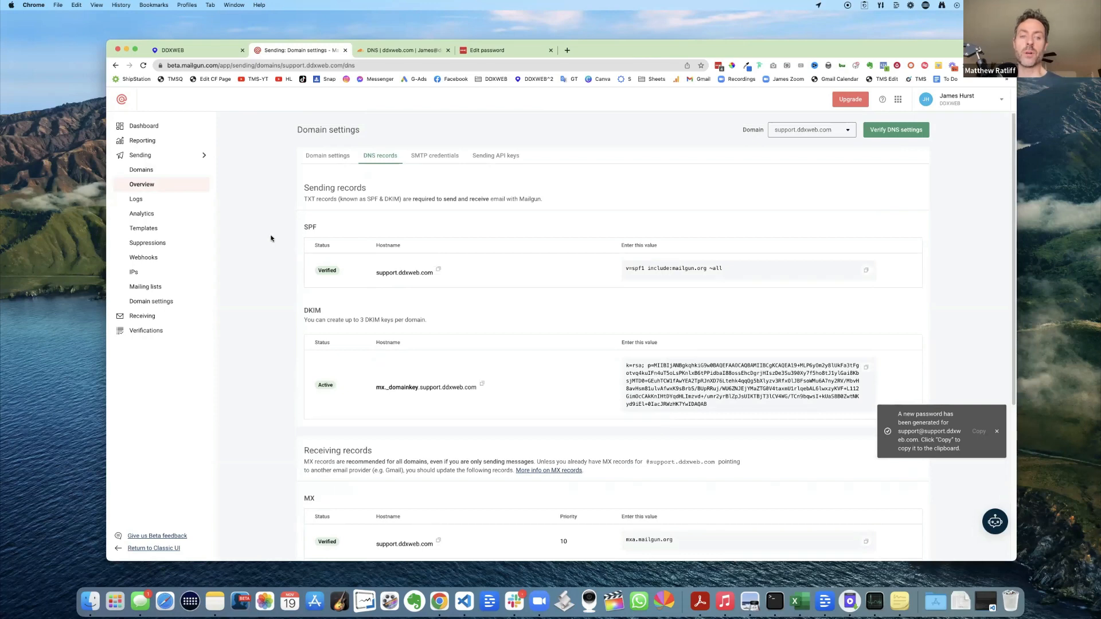
- Return to support.ddxweb.com's Domain settings and dismiss the new-password notification
{"action": "left_click", "coordinate": [328, 156]}
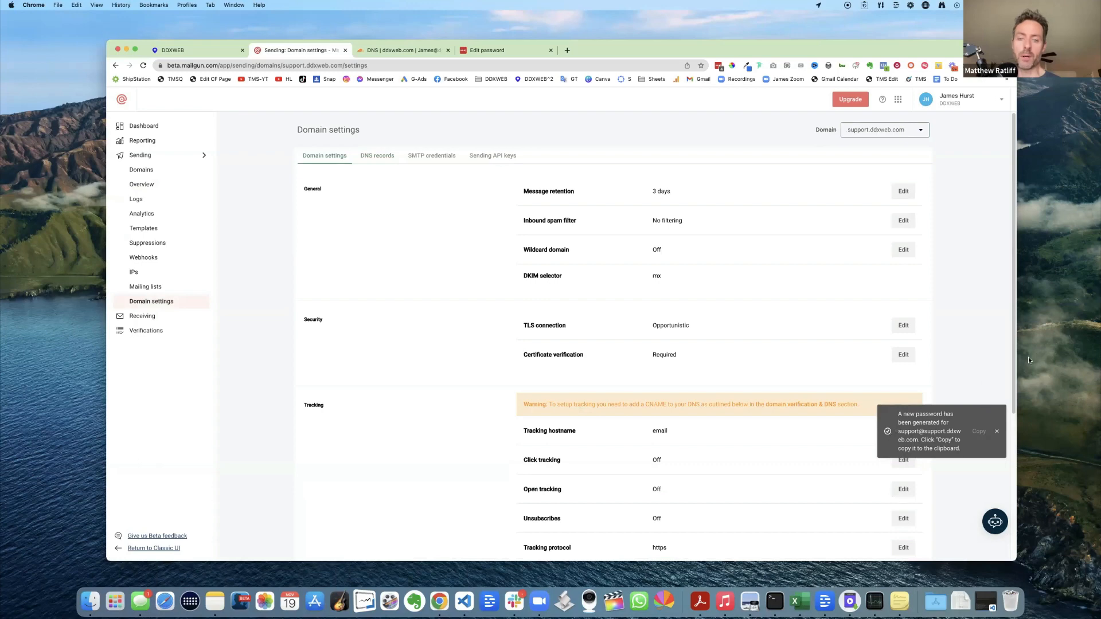
{"action": "left_click", "coordinate": [997, 434]}
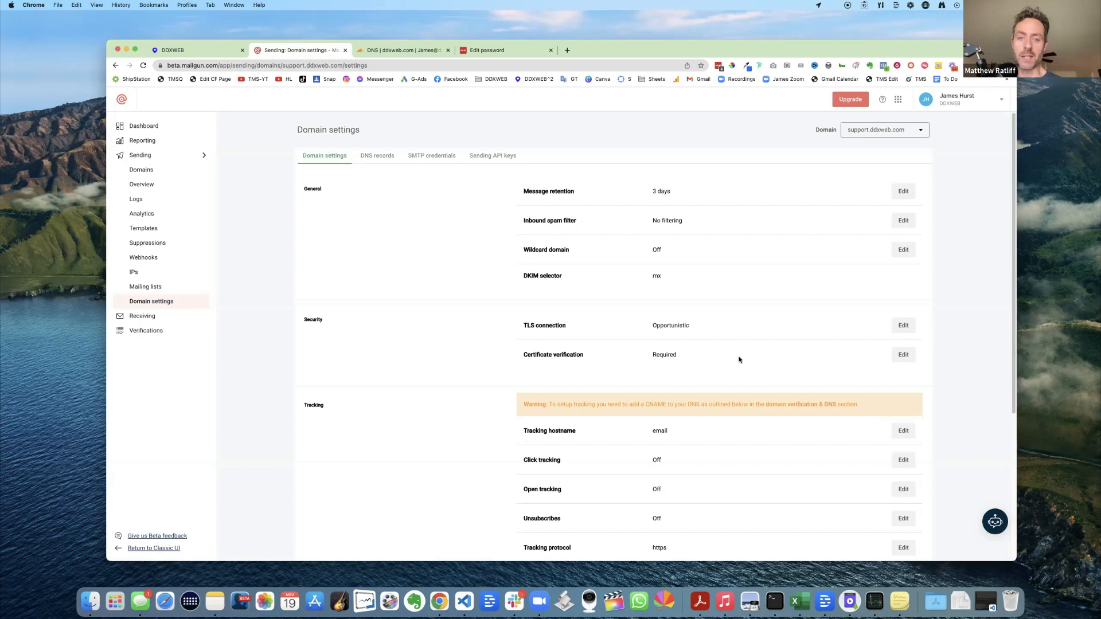
{"action": "scroll", "coordinate": [742, 360], "scroll_direction": "down", "scroll_amount": 5}
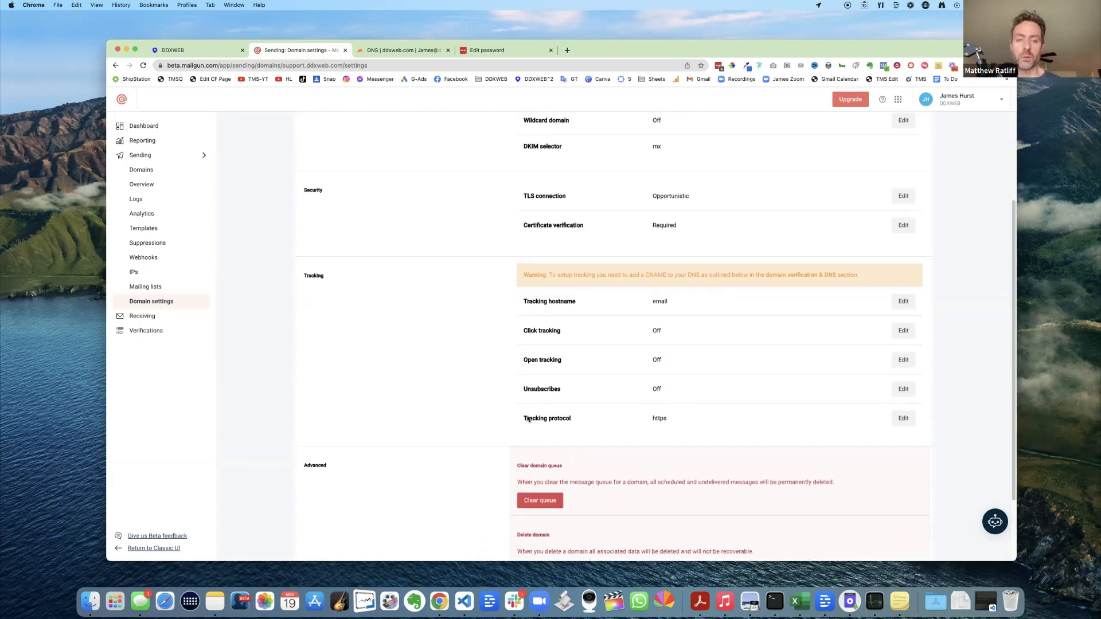
{"action": "scroll", "coordinate": [707, 409], "scroll_direction": "down", "scroll_amount": 3}
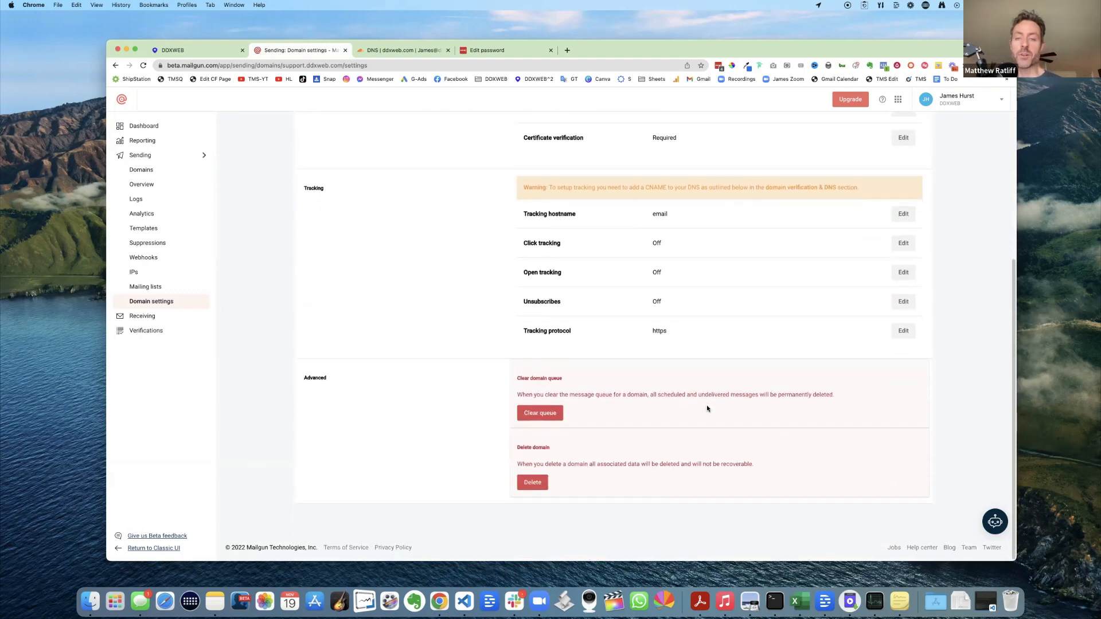
{"action": "scroll", "coordinate": [707, 405], "scroll_direction": "up", "scroll_amount": 8}
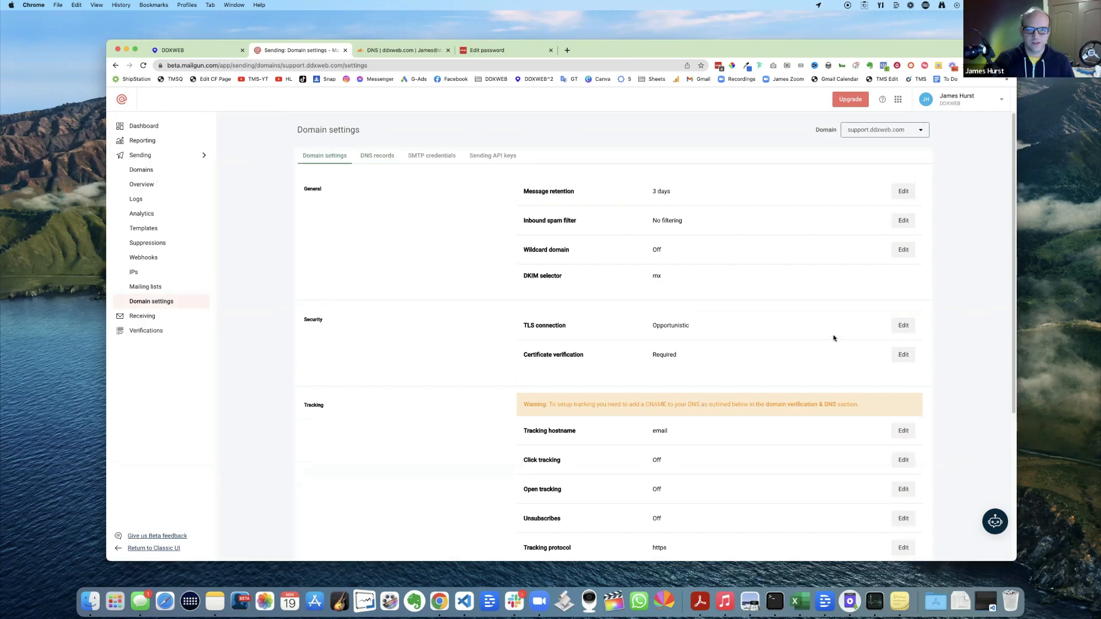
{"action": "scroll", "coordinate": [834, 340], "scroll_direction": "down", "scroll_amount": 5}
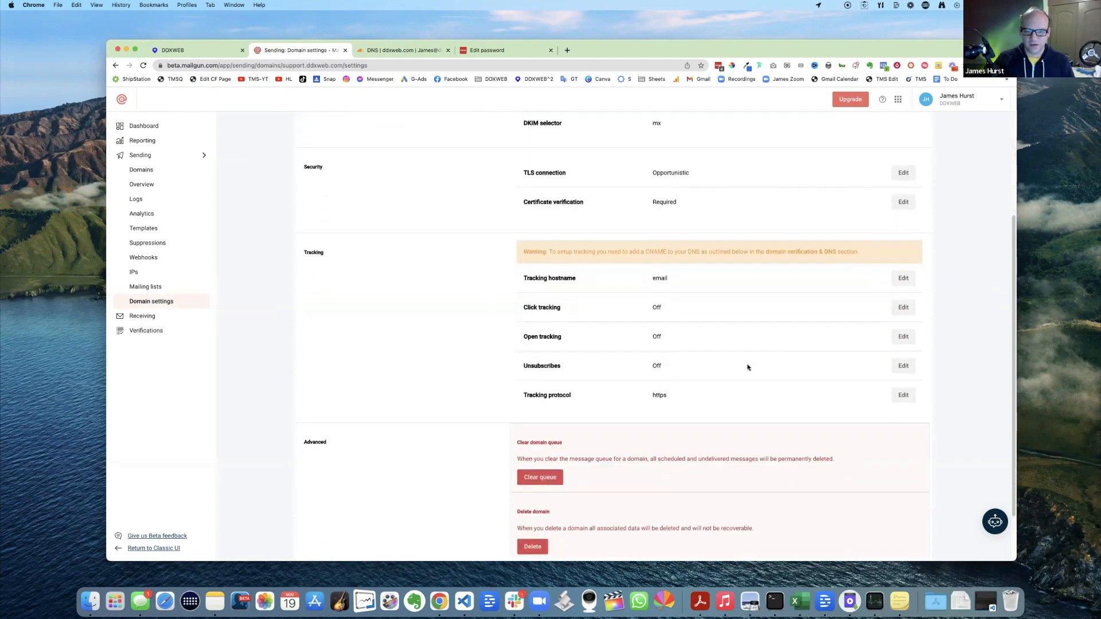
{"action": "scroll", "coordinate": [748, 367], "scroll_direction": "down", "scroll_amount": 1}
- Zoom the page in and highlight the Tracking protocol setting (https, click and open tracking off)
{"action": "key", "text": "super+equal"}
{"action": "key", "text": "super+equal"}
{"action": "key", "text": "super+equal"}
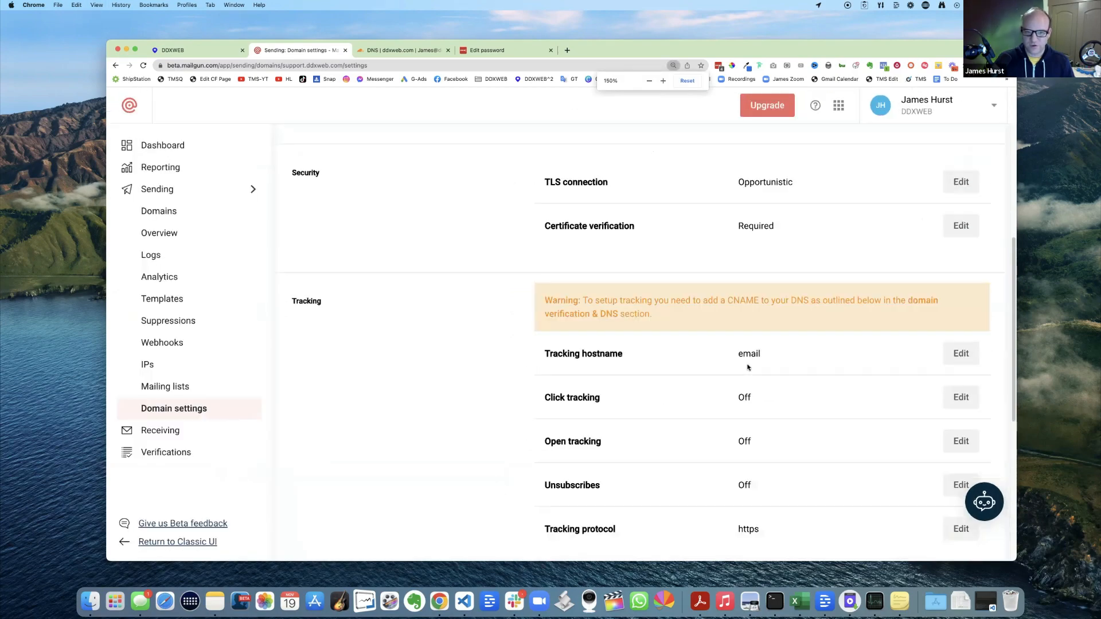
{"action": "scroll", "coordinate": [763, 361], "scroll_direction": "down", "scroll_amount": 4}
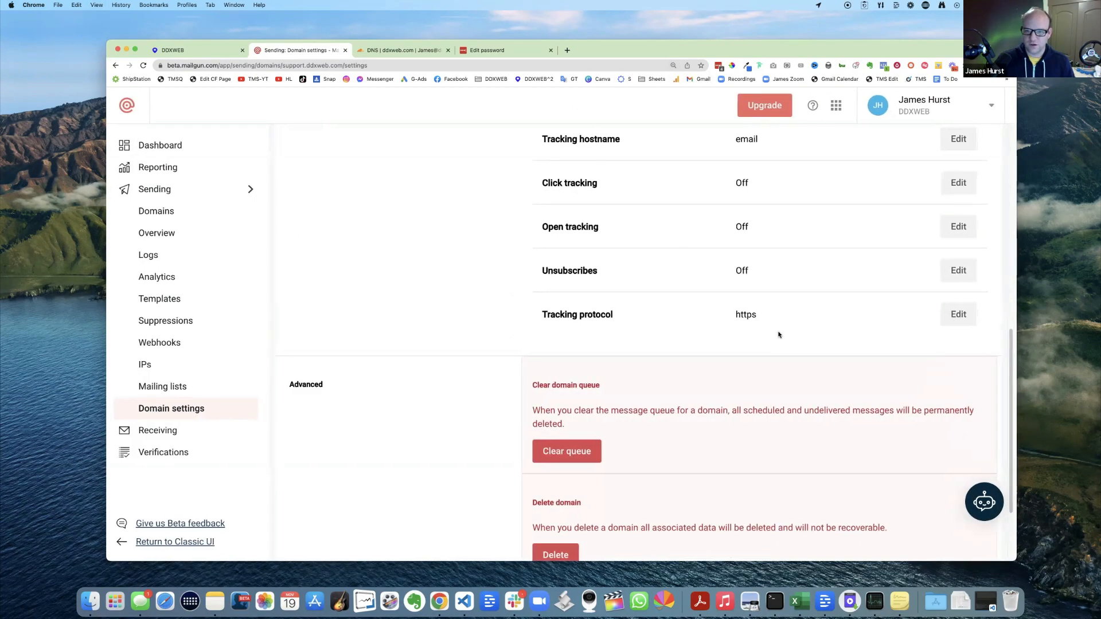
{"action": "left_click_drag", "start_coordinate": [544, 315], "coordinate": [629, 320]}
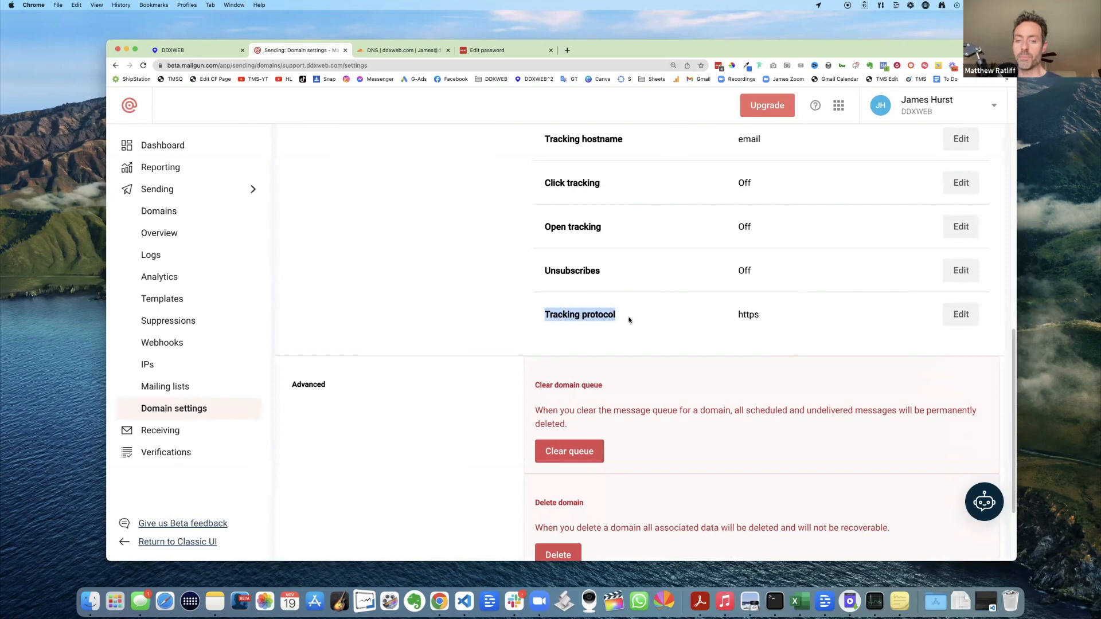
{"action": "left_click", "coordinate": [961, 315]}
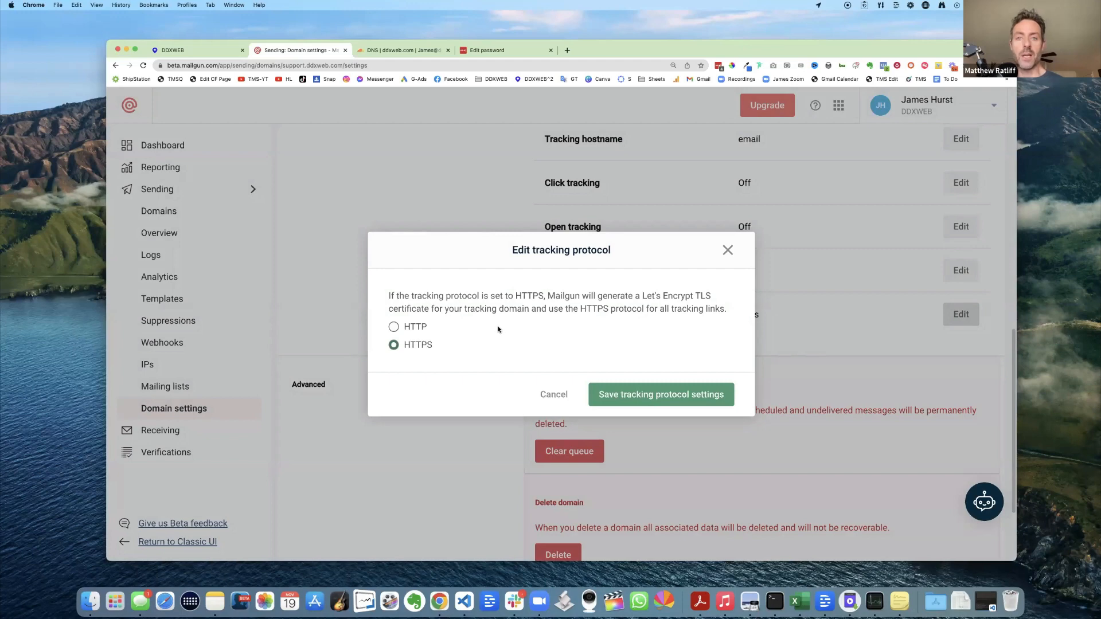
{"action": "left_click", "coordinate": [395, 328]}
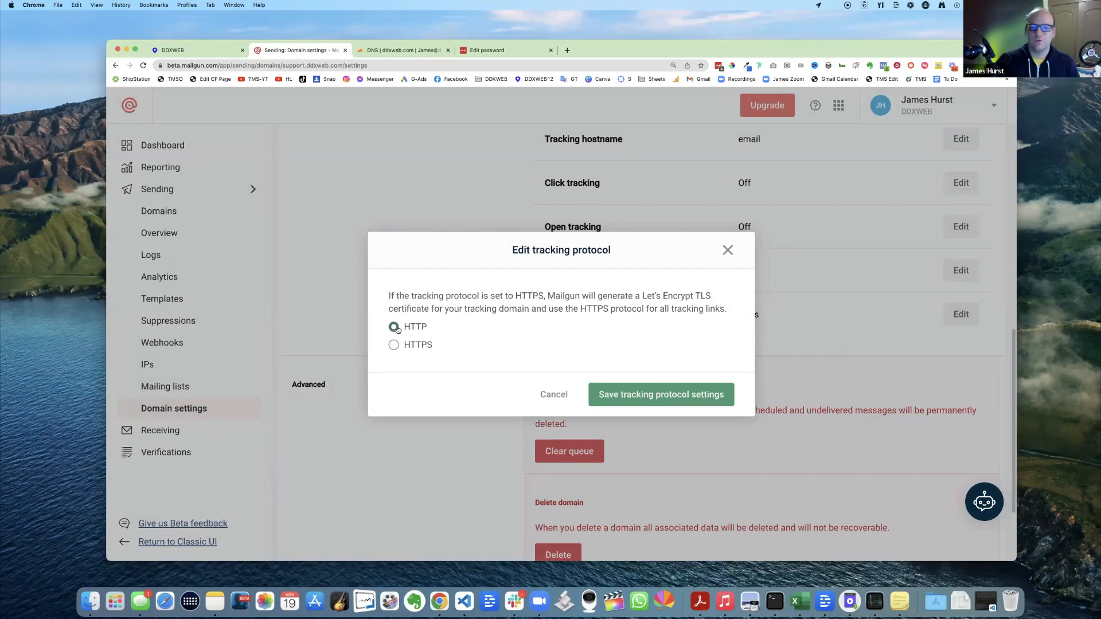
{"action": "left_click", "coordinate": [394, 345]}
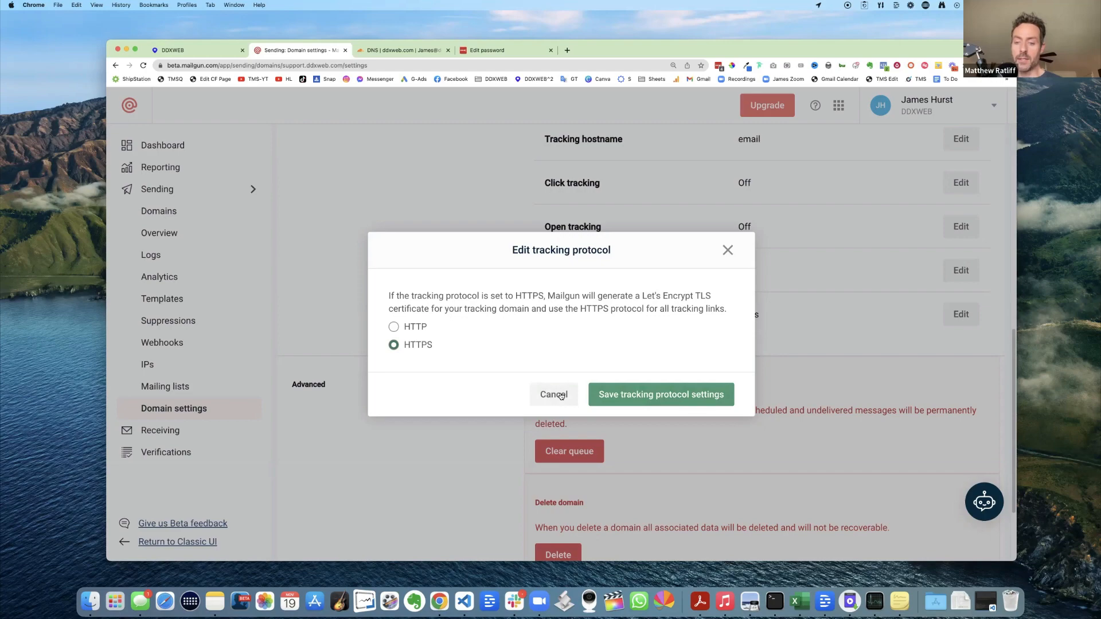
{"action": "left_click", "coordinate": [561, 396]}
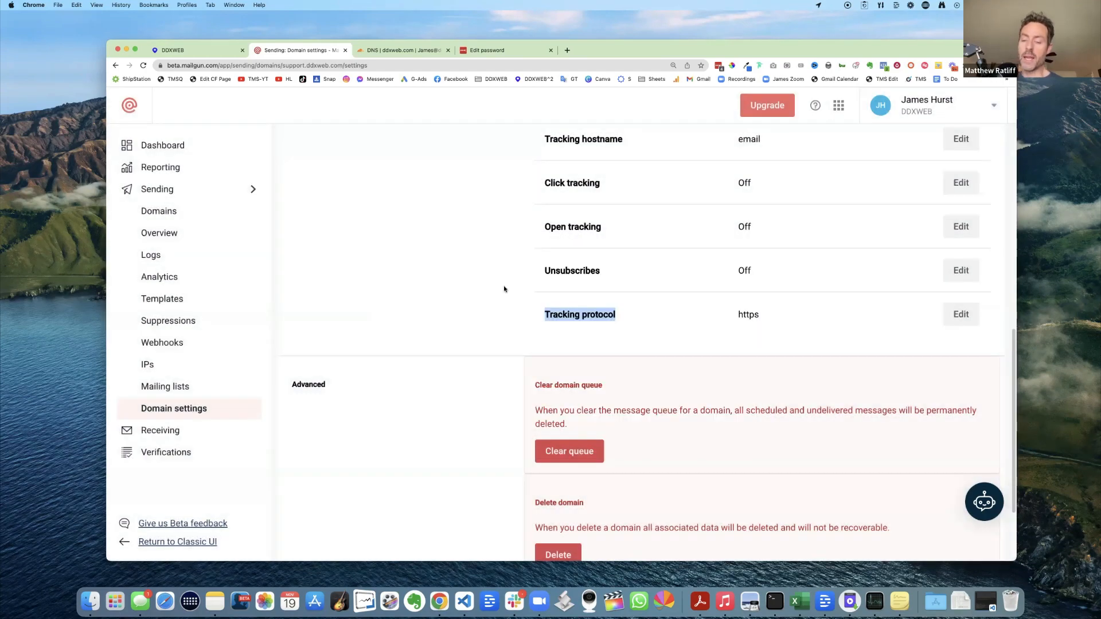
{"action": "key", "text": "super+equal"}
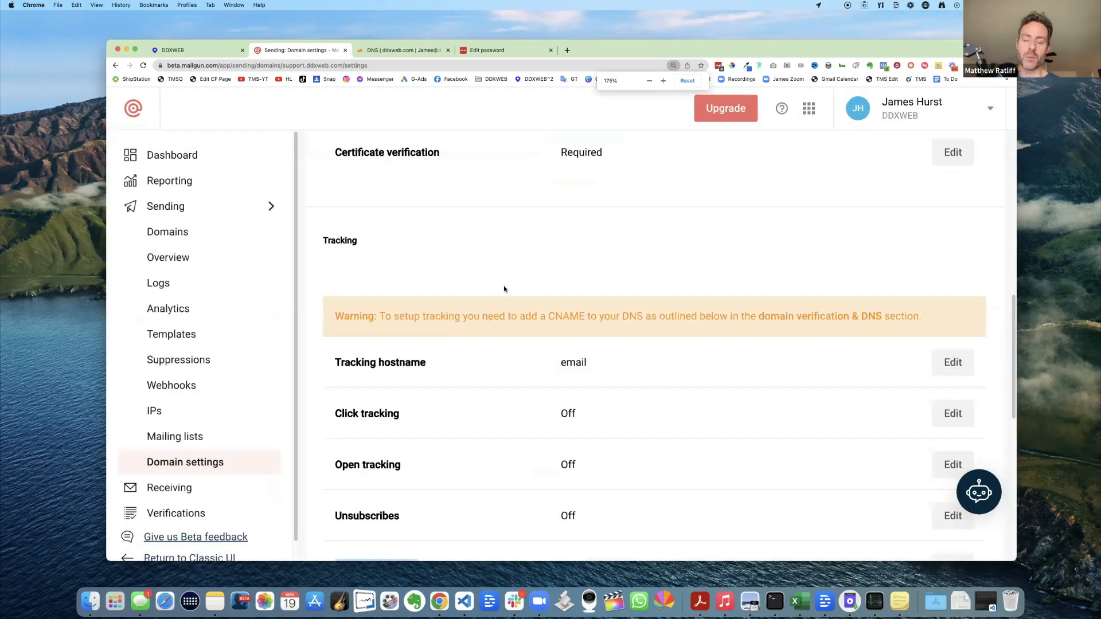
{"action": "key", "text": "super+minus"}
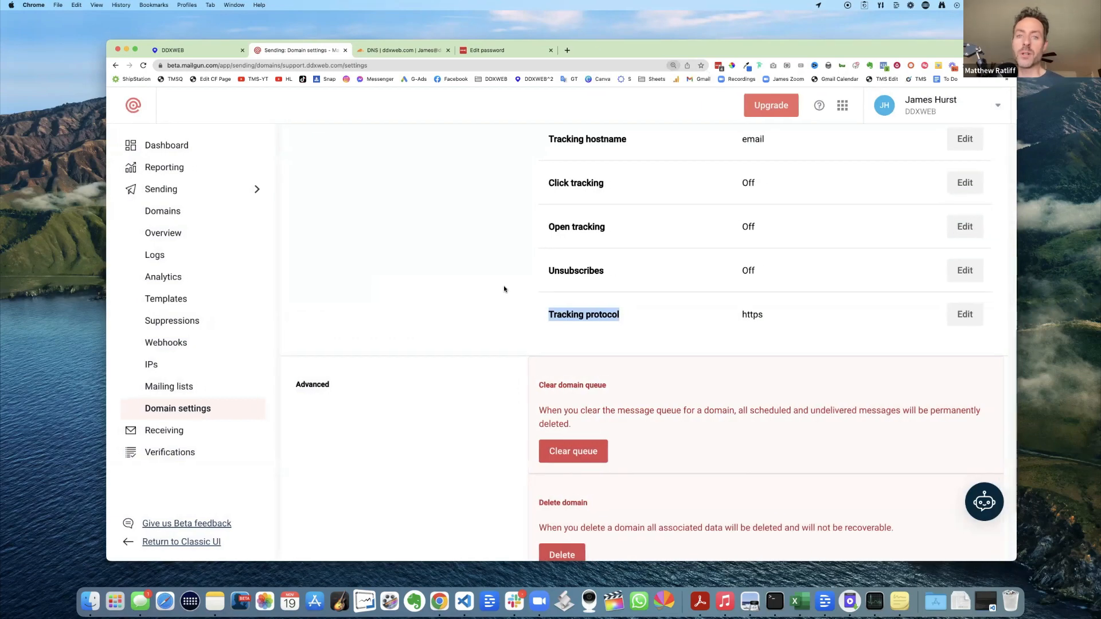
{"action": "key", "text": "super+minus"}
{"action": "key", "text": "super+minus"}
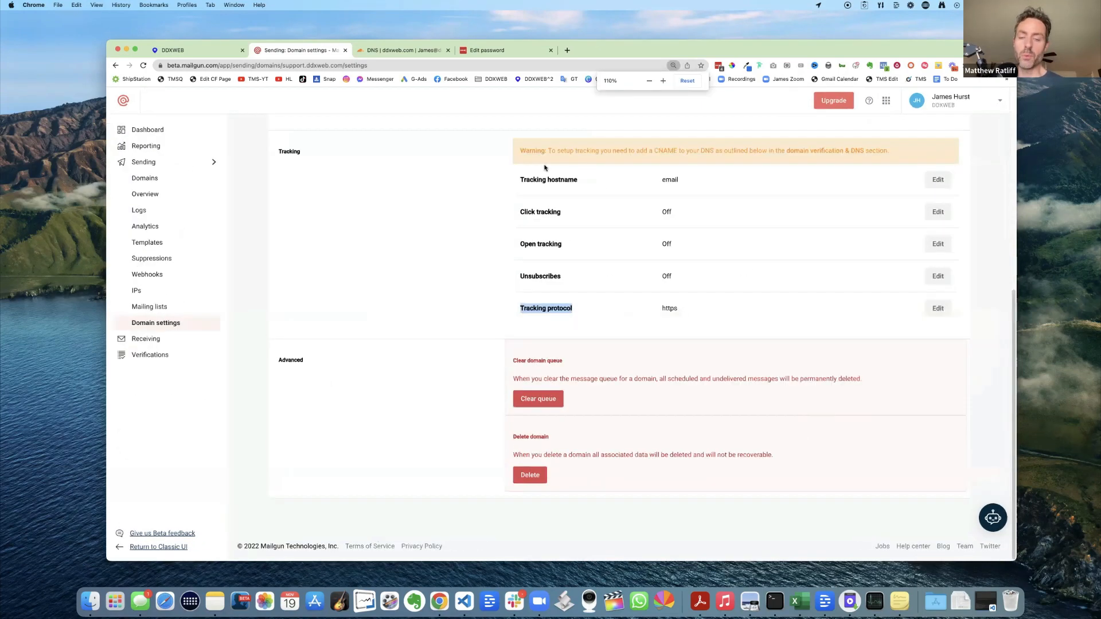
{"action": "key", "text": "super+minus"}
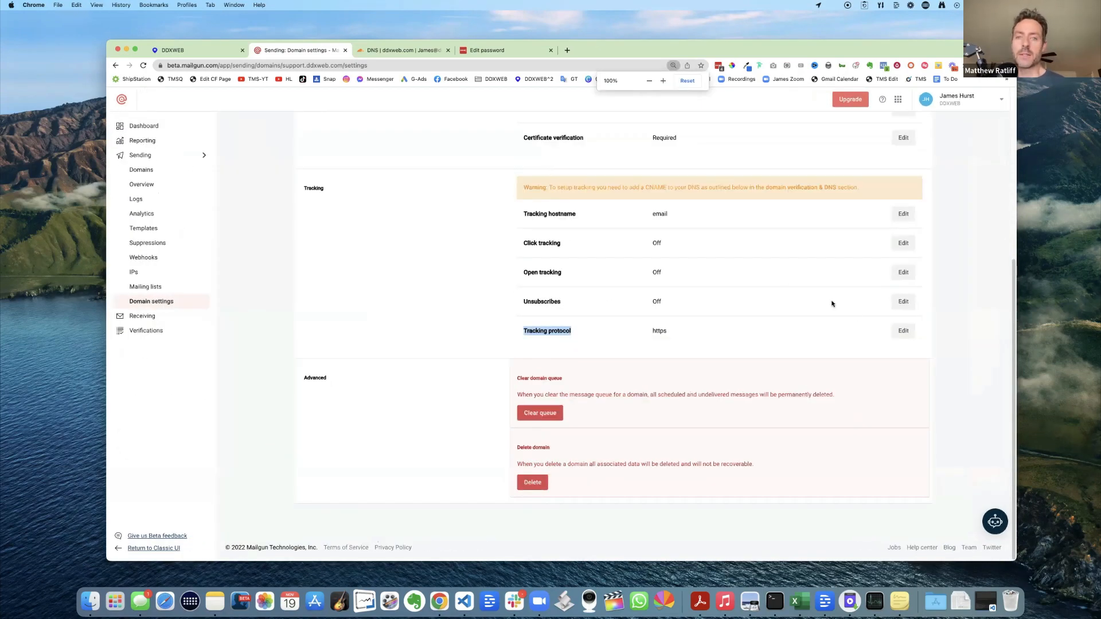
- Switch support.ddxweb.com's tracking protocol to HTTP and save it
{"action": "left_click", "coordinate": [904, 331]}
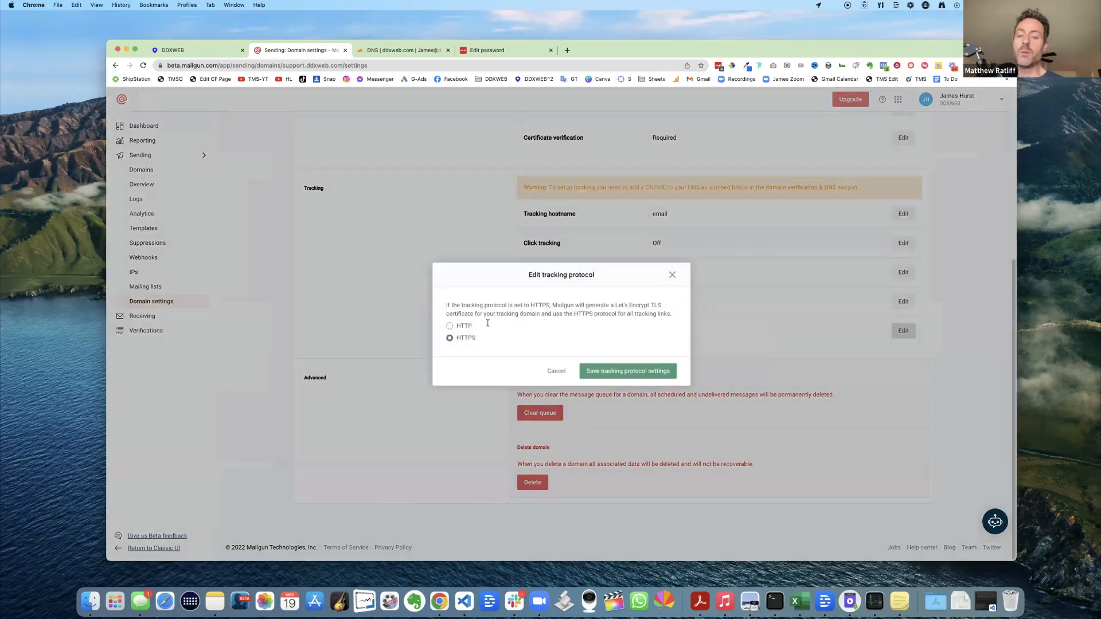
{"action": "left_click", "coordinate": [450, 327]}
{"action": "left_click", "coordinate": [618, 371]}
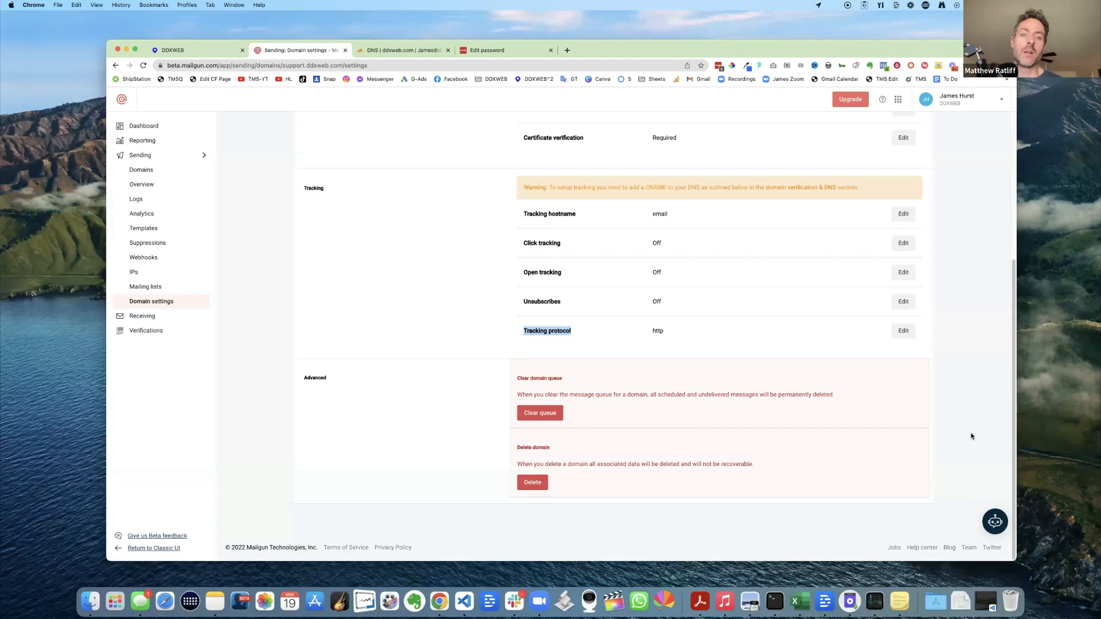
{"action": "left_click", "coordinate": [433, 313]}
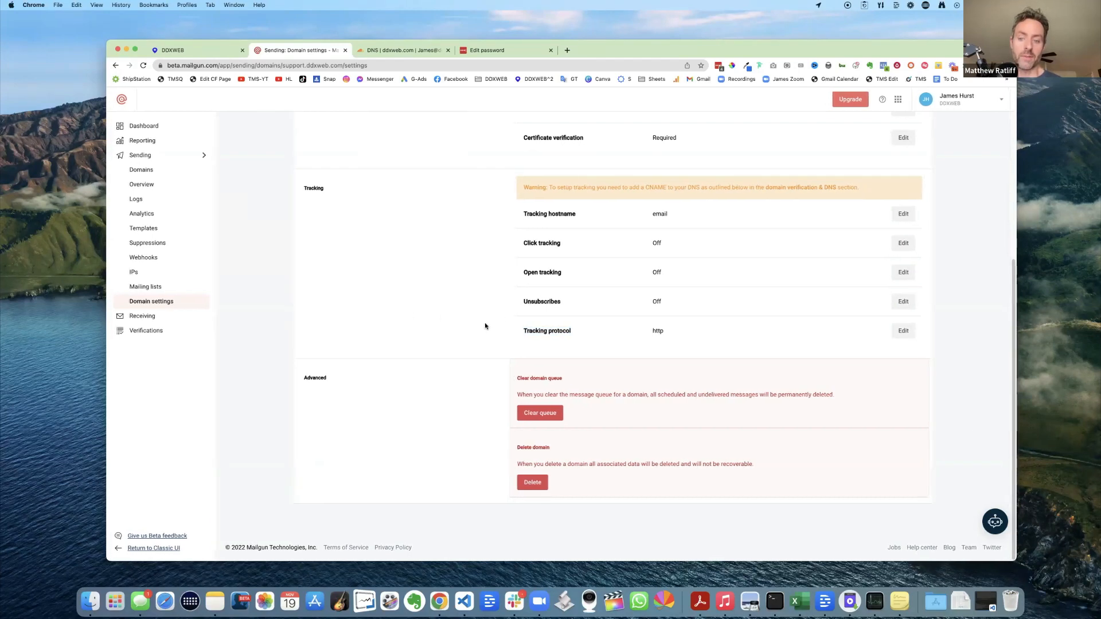
- Change the tracking protocol back to HTTPS and save it
{"action": "left_click", "coordinate": [906, 335]}
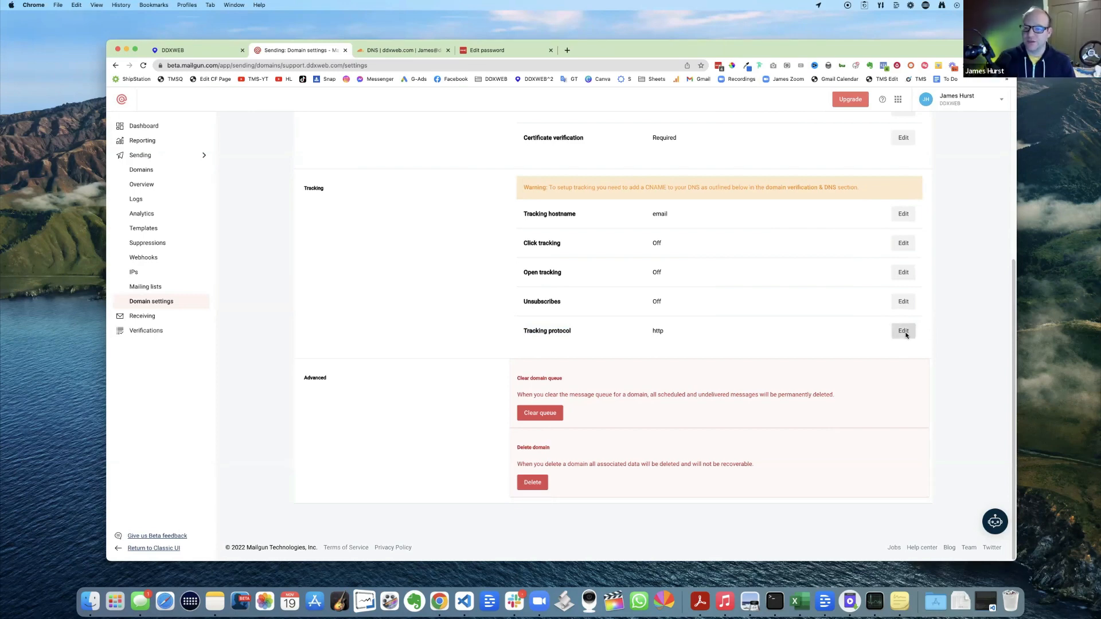
{"action": "left_click", "coordinate": [450, 339]}
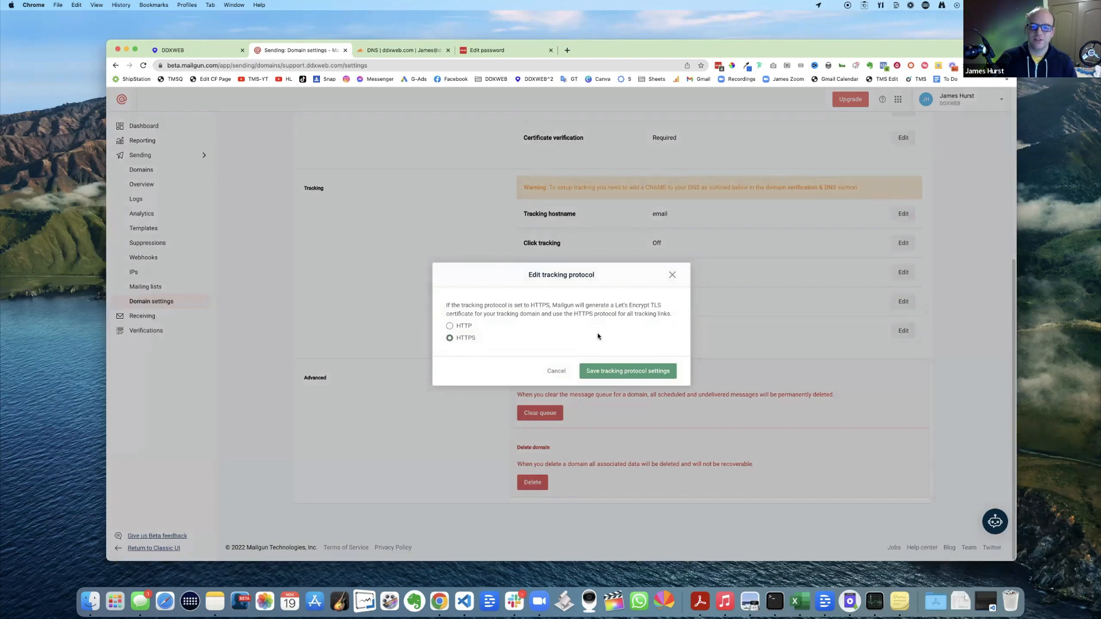
{"action": "left_click", "coordinate": [622, 372]}
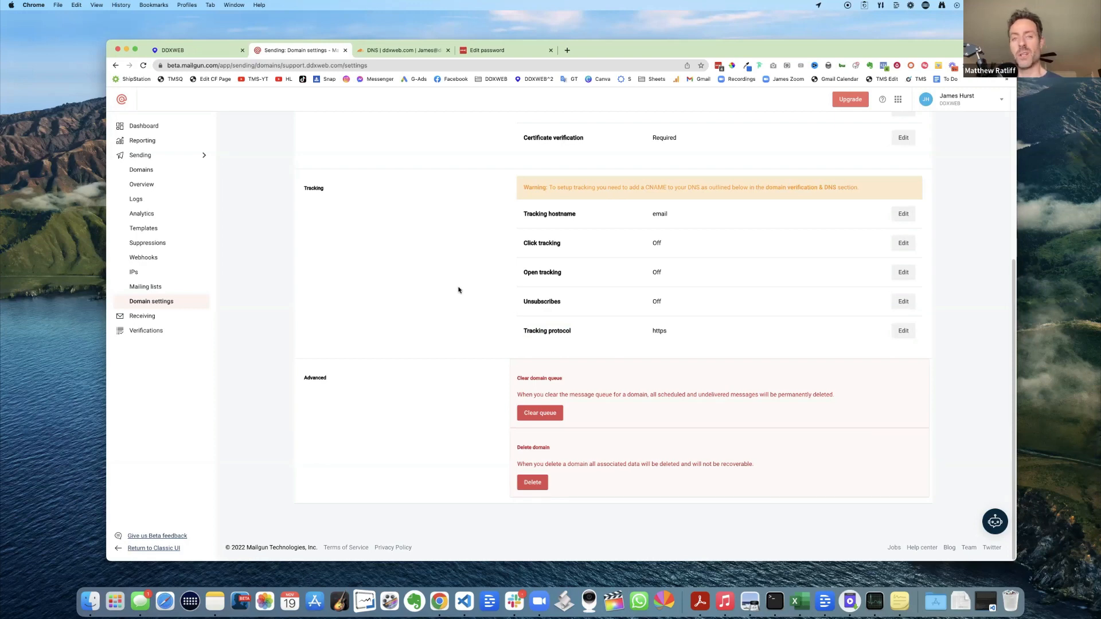
{"action": "scroll", "coordinate": [458, 290], "scroll_direction": "up", "scroll_amount": 5}
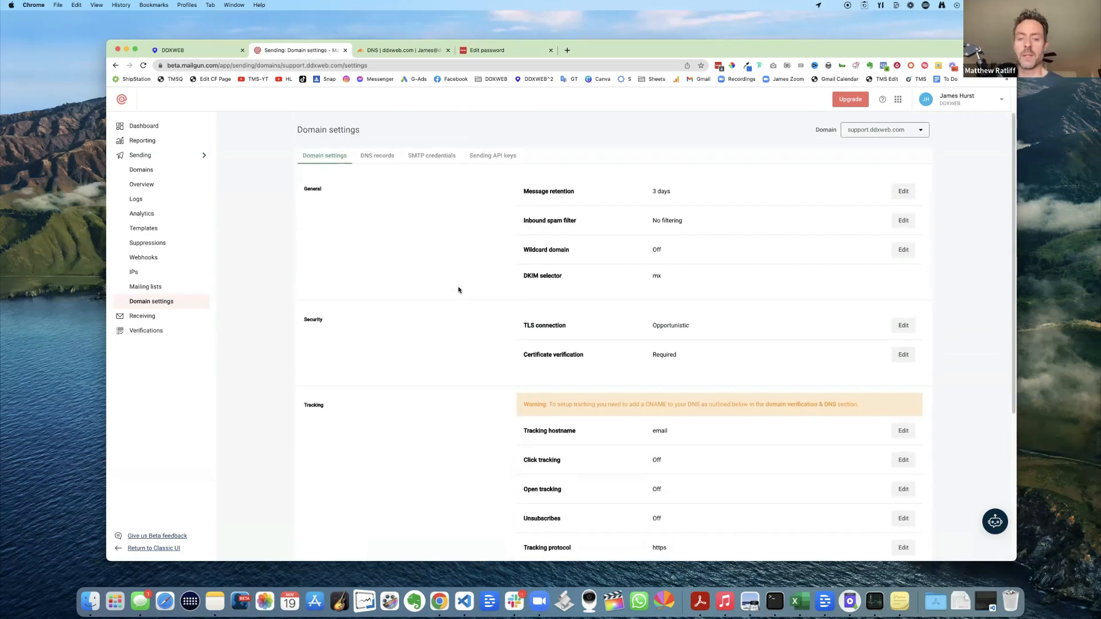
- Pick support2.ddxweb.com from the all-domains list at 20 per page and open its Domain settings
{"action": "left_click", "coordinate": [878, 128]}
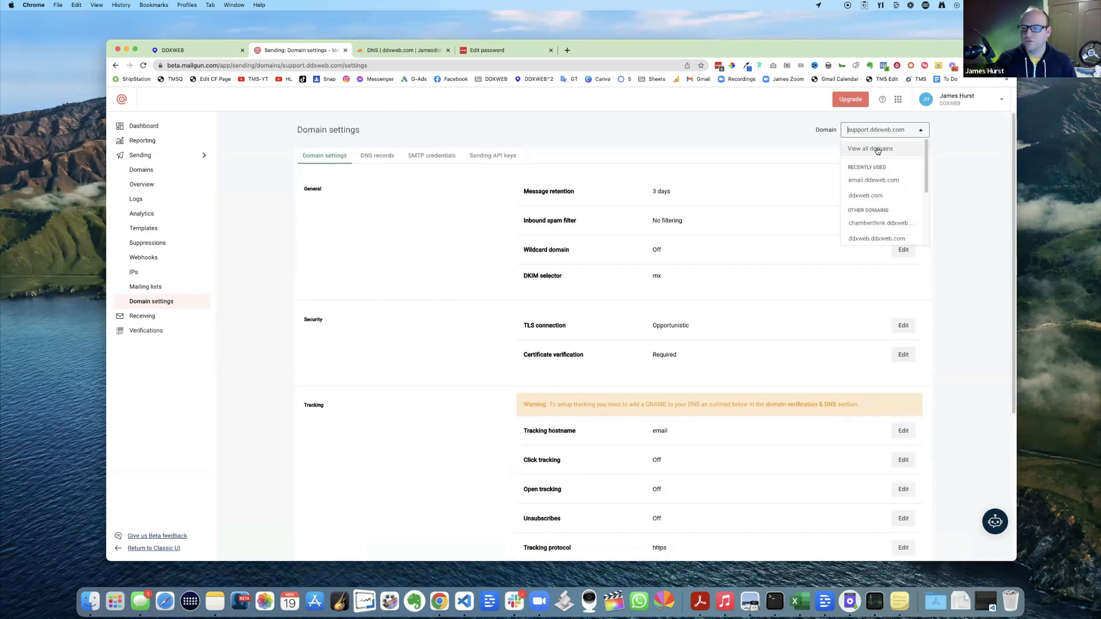
{"action": "left_click", "coordinate": [877, 149]}
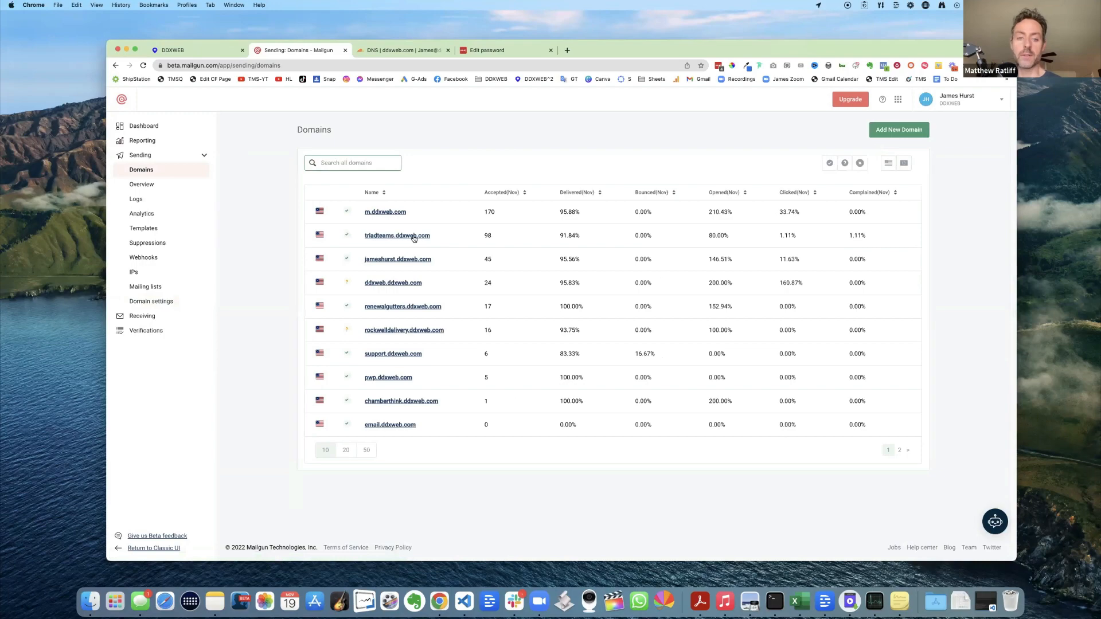
{"action": "left_click", "coordinate": [344, 451]}
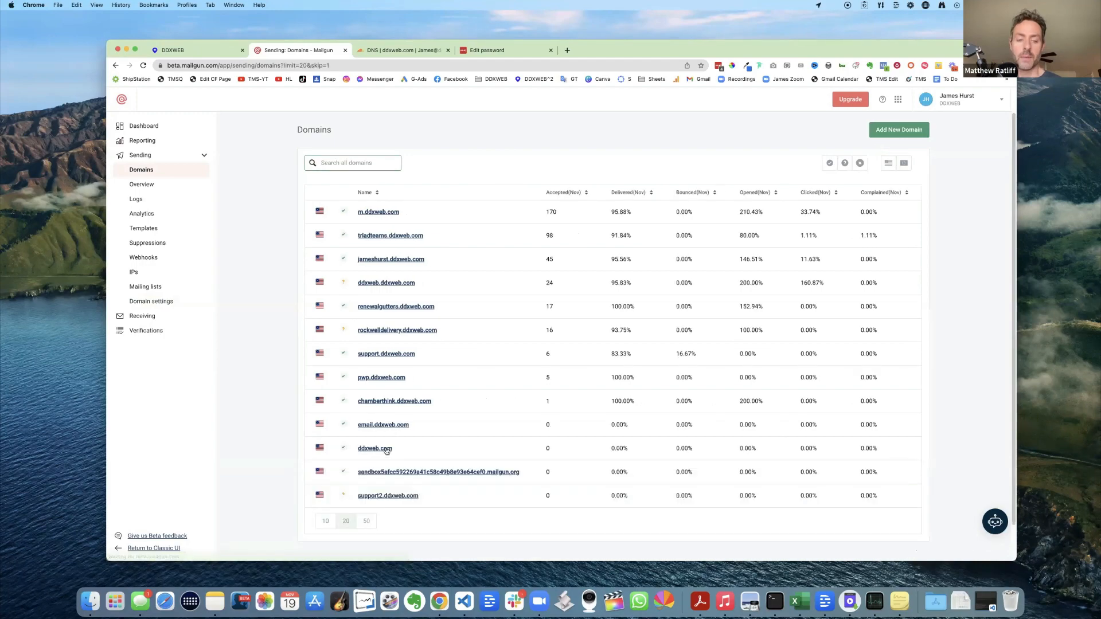
{"action": "left_click", "coordinate": [377, 497]}
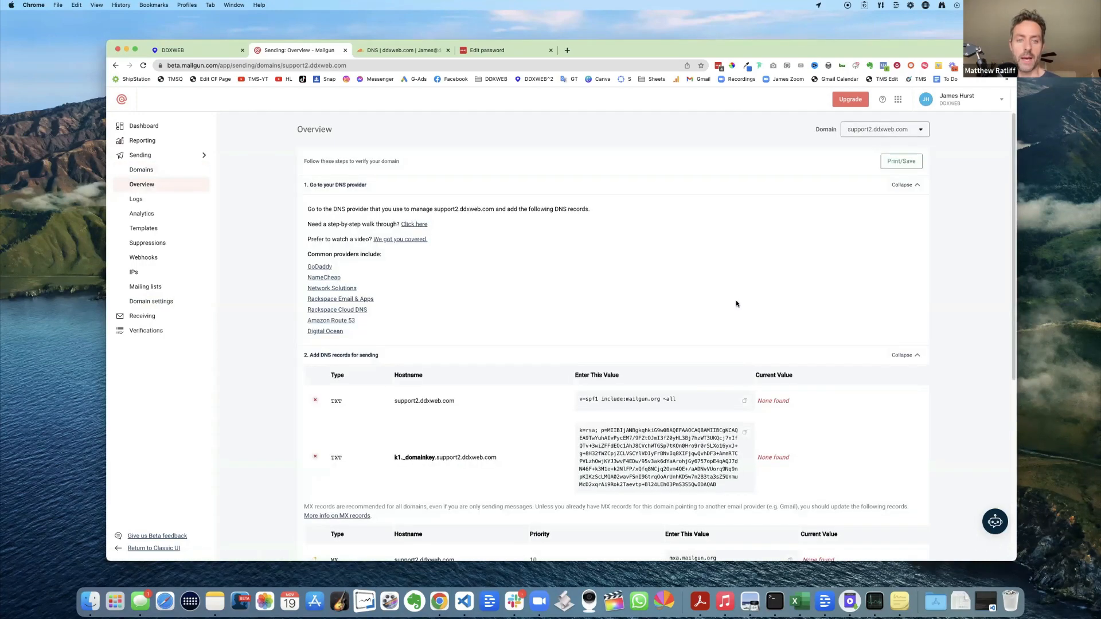
{"action": "scroll", "coordinate": [735, 301], "scroll_direction": "down", "scroll_amount": 2}
{"action": "scroll", "coordinate": [543, 278], "scroll_direction": "up", "scroll_amount": 2}
{"action": "left_click", "coordinate": [151, 301]}
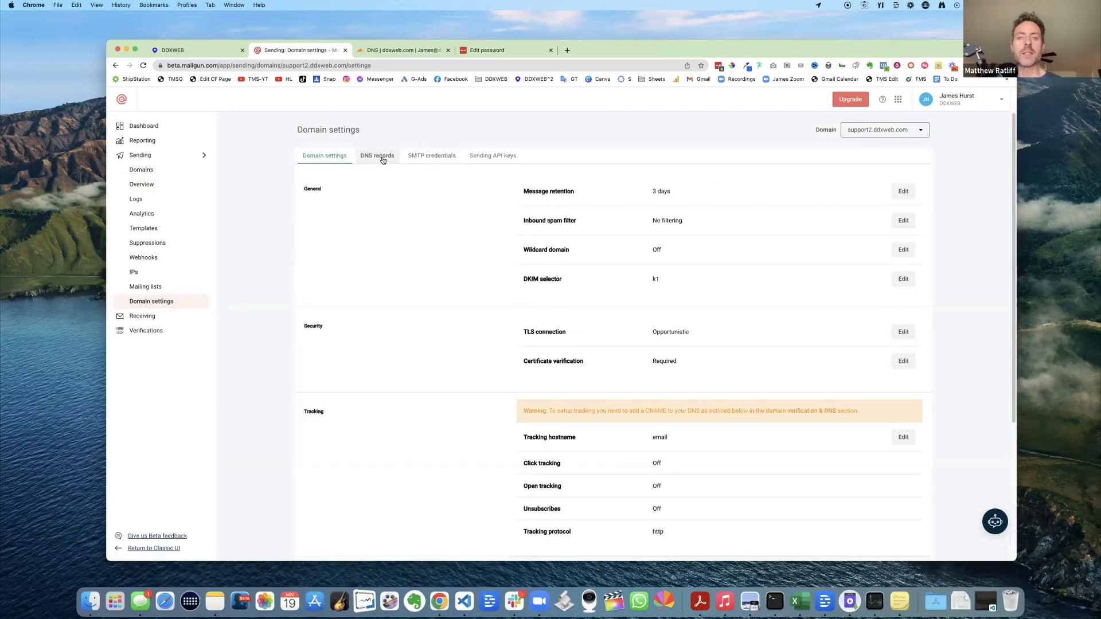
{"action": "scroll", "coordinate": [402, 206], "scroll_direction": "down", "scroll_amount": 5}
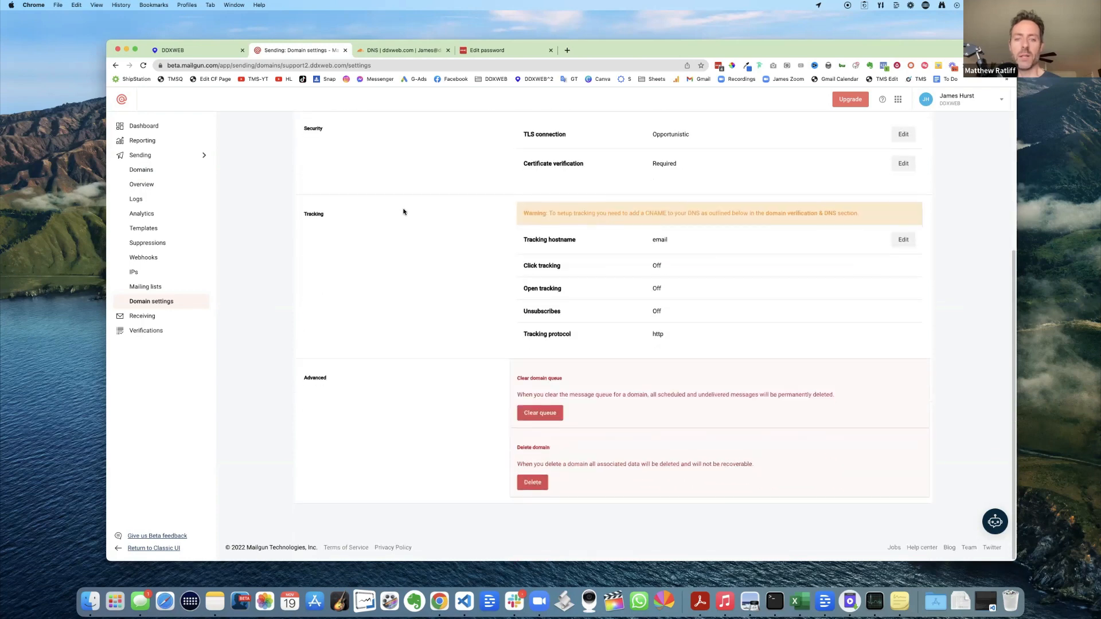
{"action": "scroll", "coordinate": [411, 230], "scroll_direction": "up", "scroll_amount": 5}
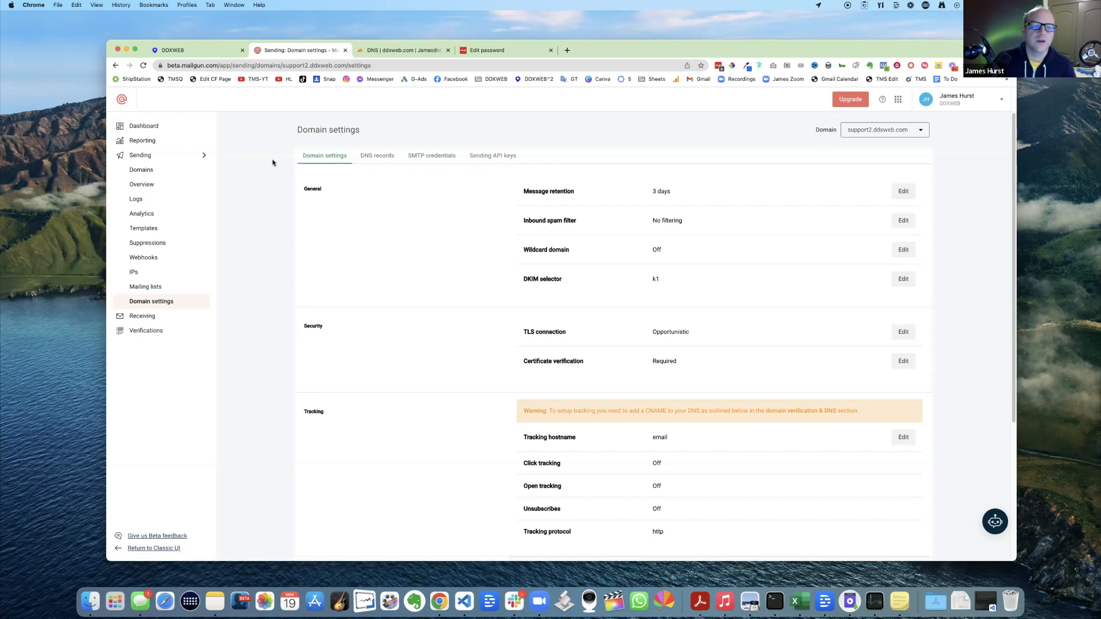
- Open support.ddxweb.com's SMTP credentials: two logins, smtp.mailgun.org on ports 25, 587 and 465
{"action": "left_click", "coordinate": [136, 171]}
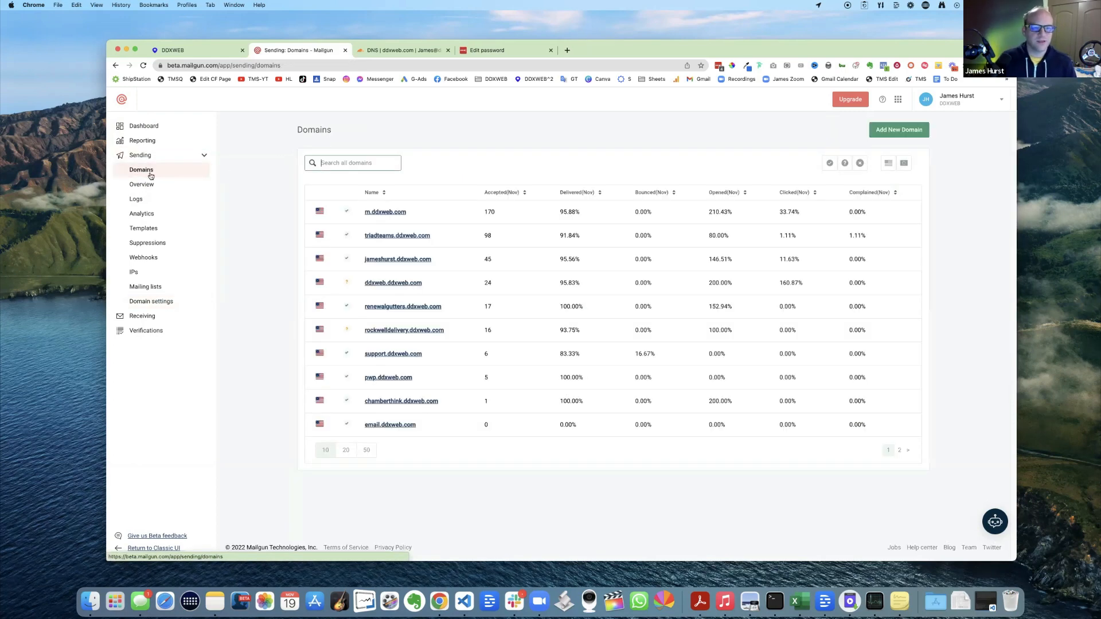
{"action": "left_click", "coordinate": [391, 354]}
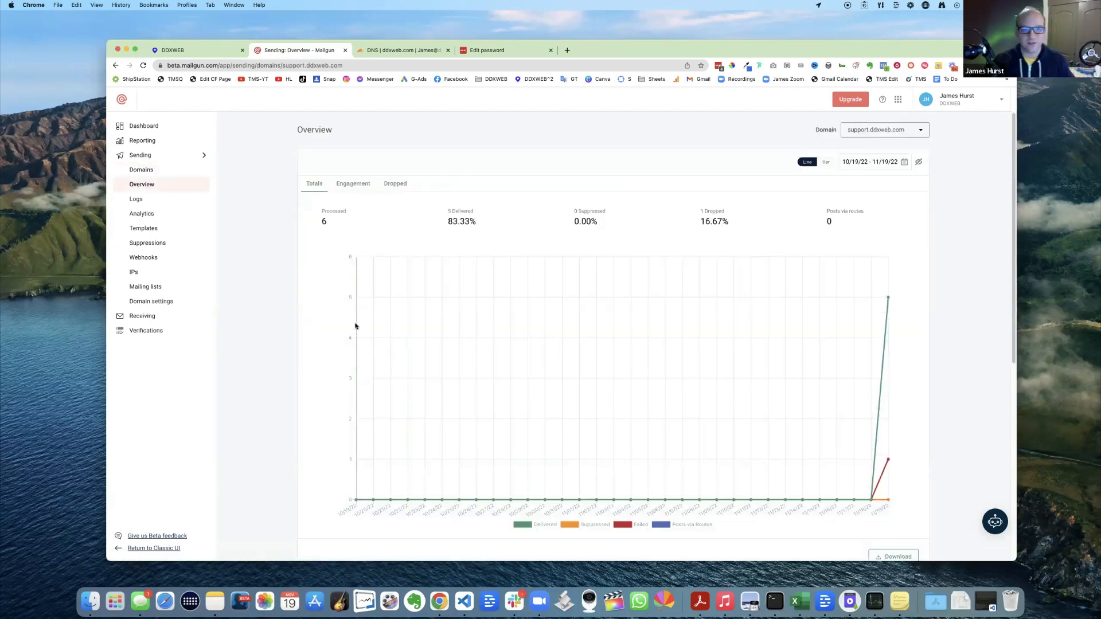
{"action": "scroll", "coordinate": [388, 255], "scroll_direction": "down", "scroll_amount": 1}
{"action": "left_click", "coordinate": [159, 300]}
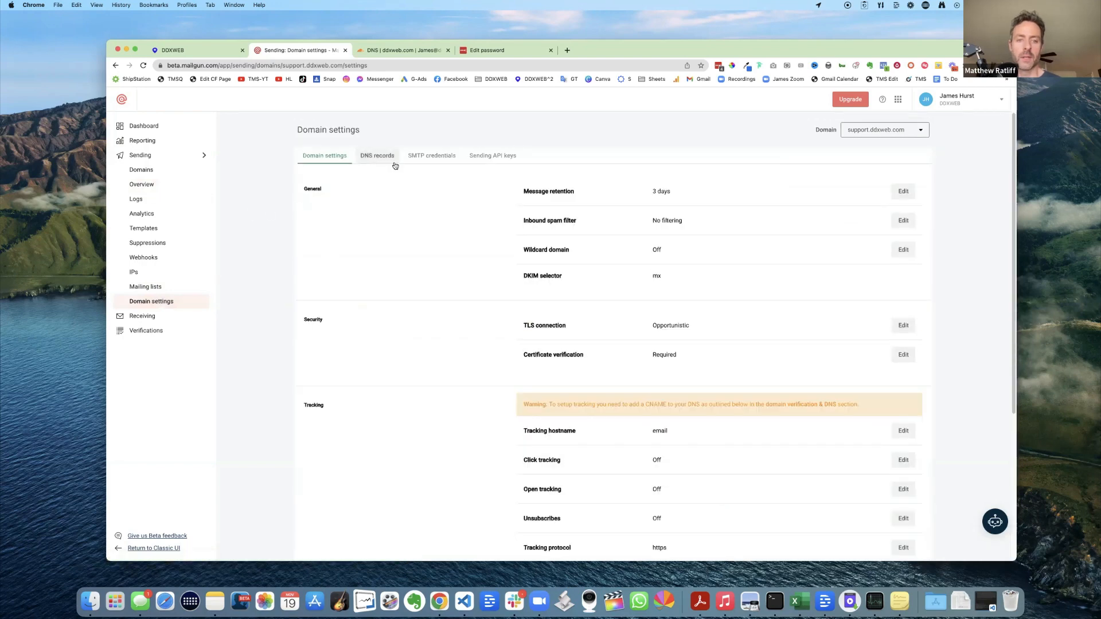
{"action": "left_click", "coordinate": [437, 157]}
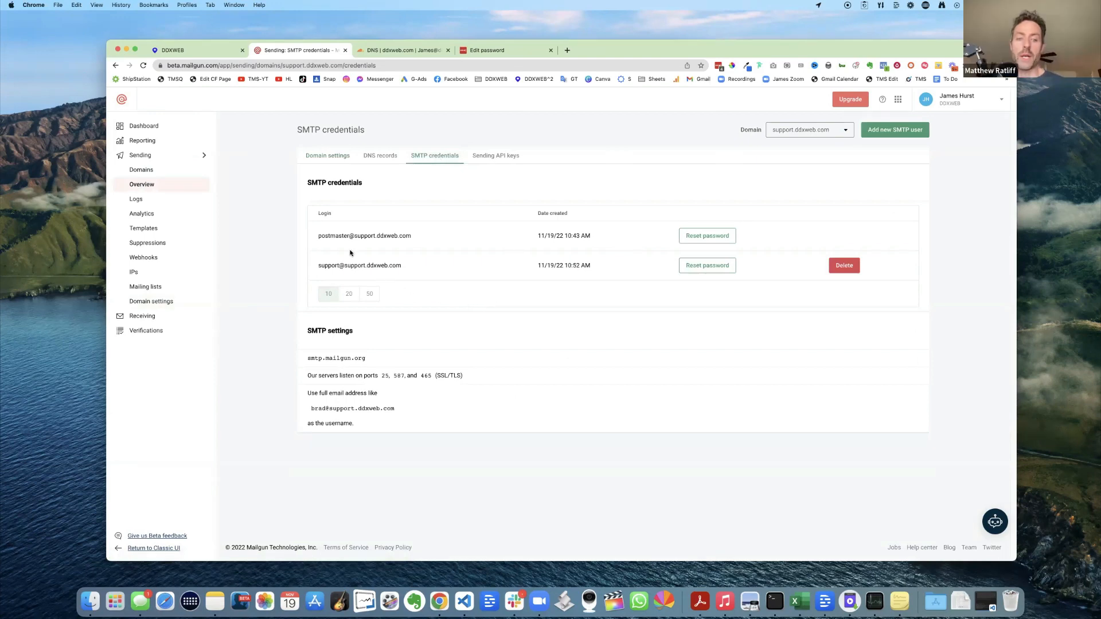
{"action": "left_click_drag", "start_coordinate": [321, 236], "coordinate": [431, 240]}
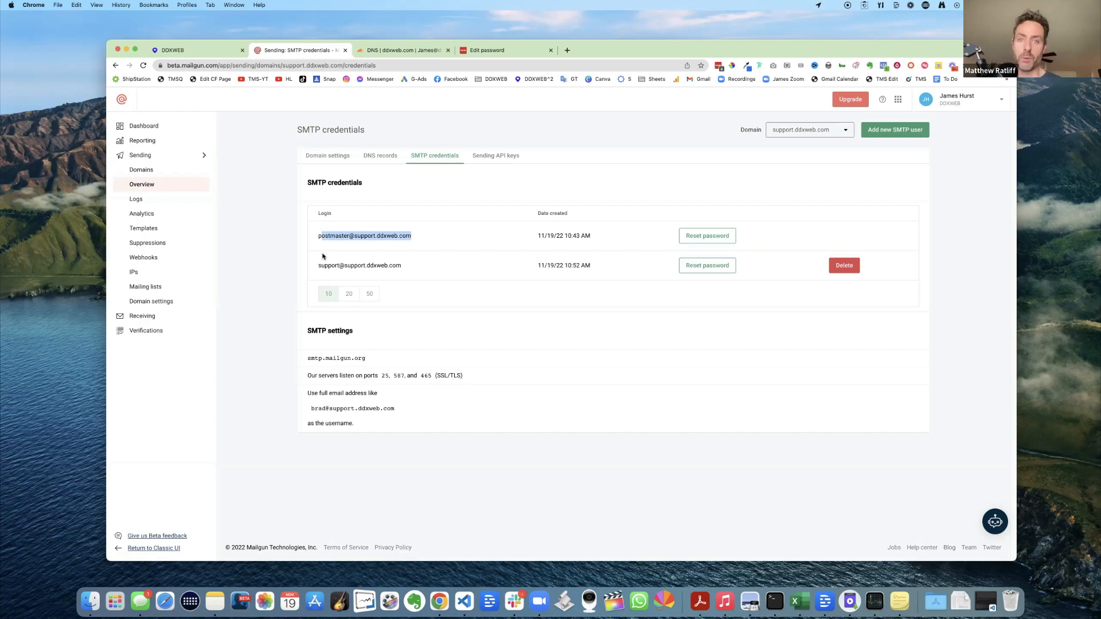
{"action": "left_click", "coordinate": [280, 253]}
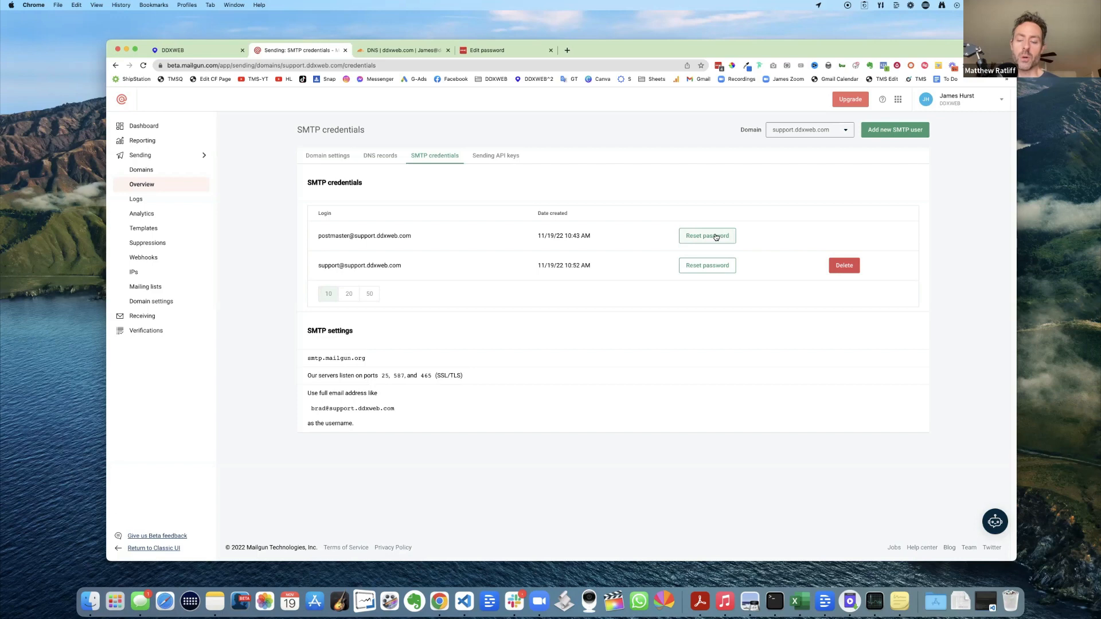
- Add SMTP user 'yournamehere' for support.ddxweb.com and copy its generated password
{"action": "left_click", "coordinate": [896, 132]}
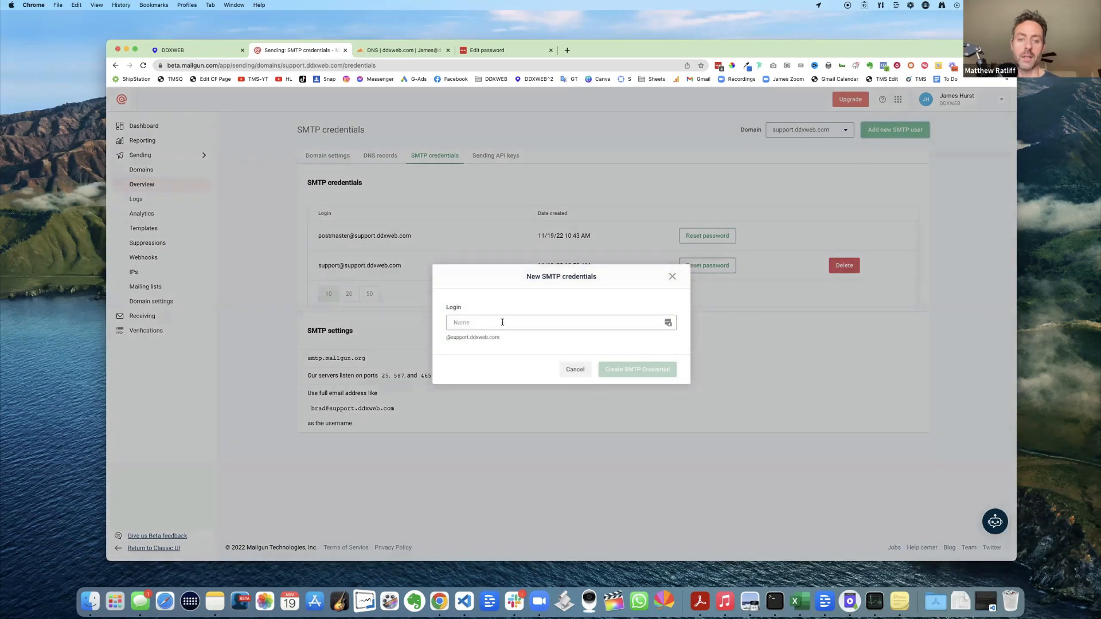
{"action": "left_click", "coordinate": [502, 322]}
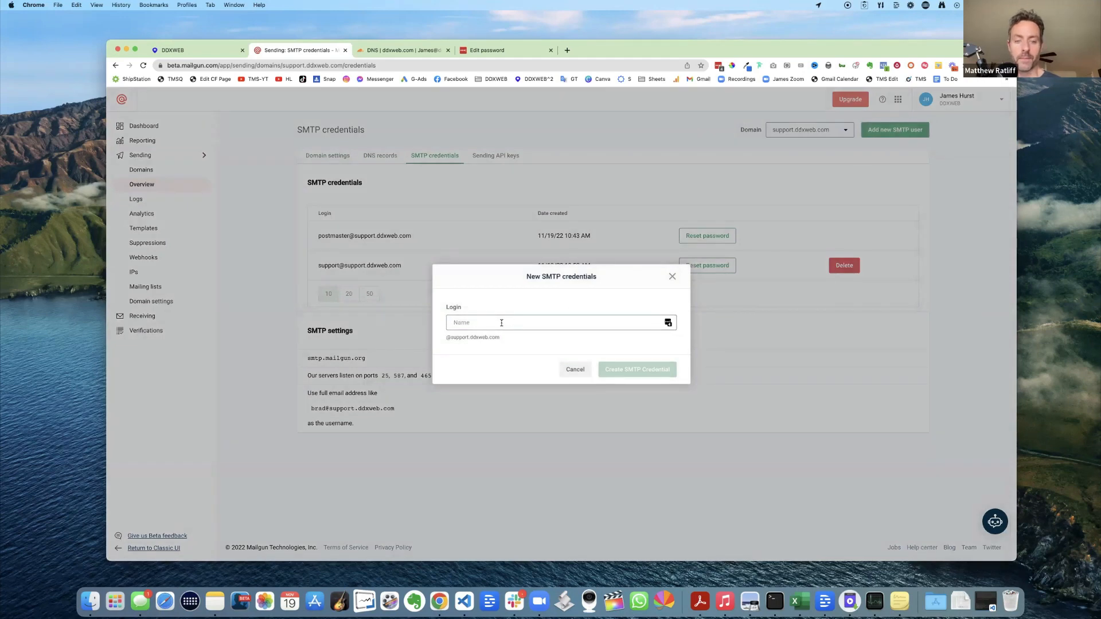
{"action": "type", "text": "yourname"}
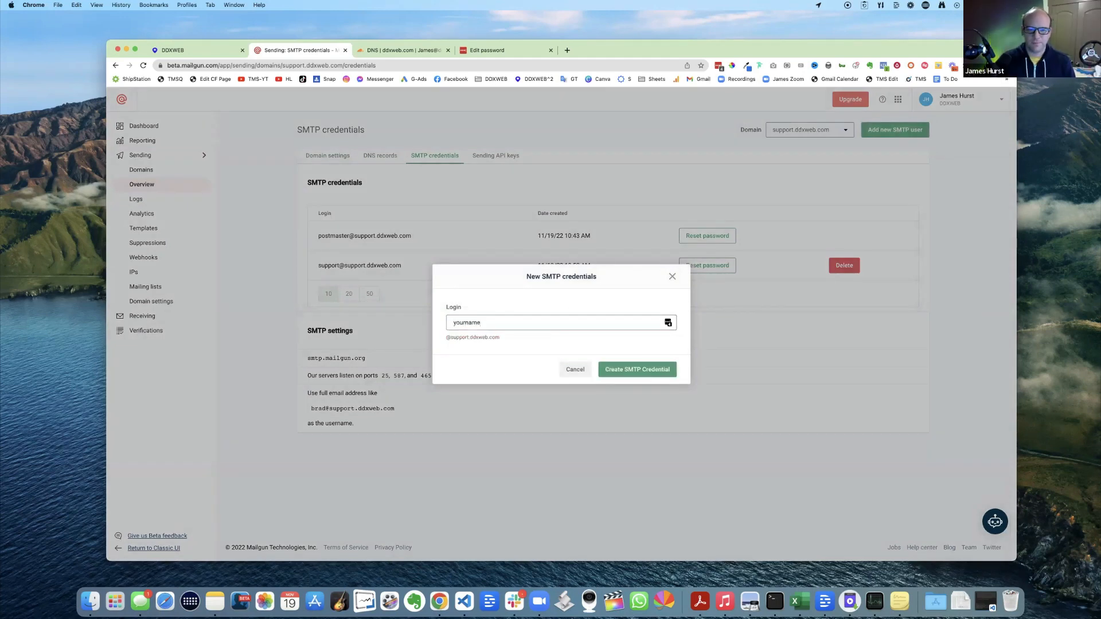
{"action": "type", "text": "here"}
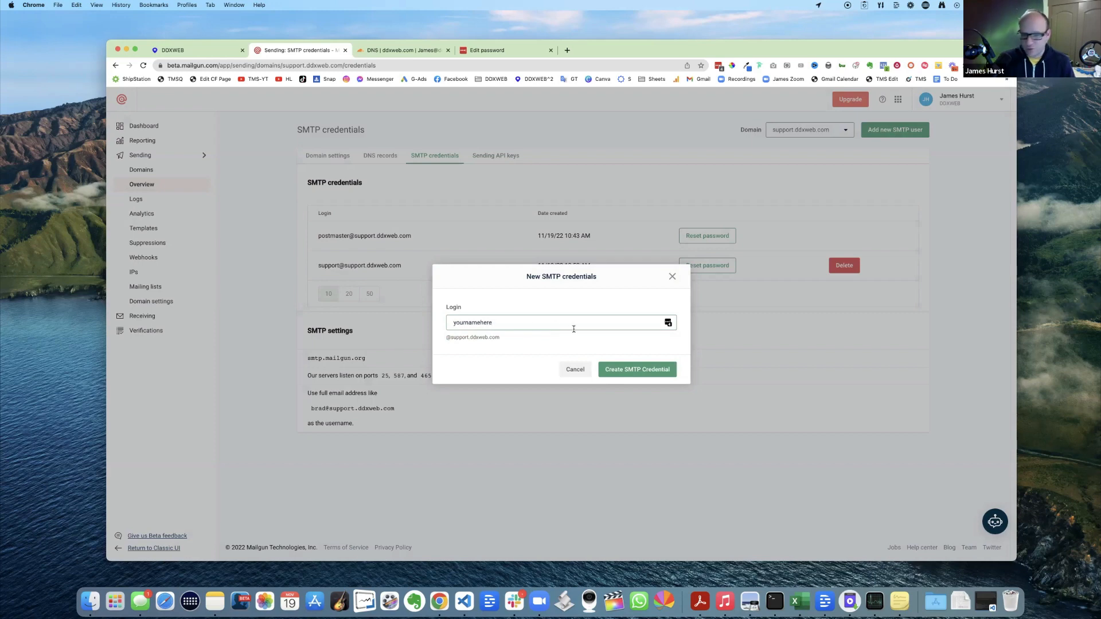
{"action": "left_click", "coordinate": [634, 370]}
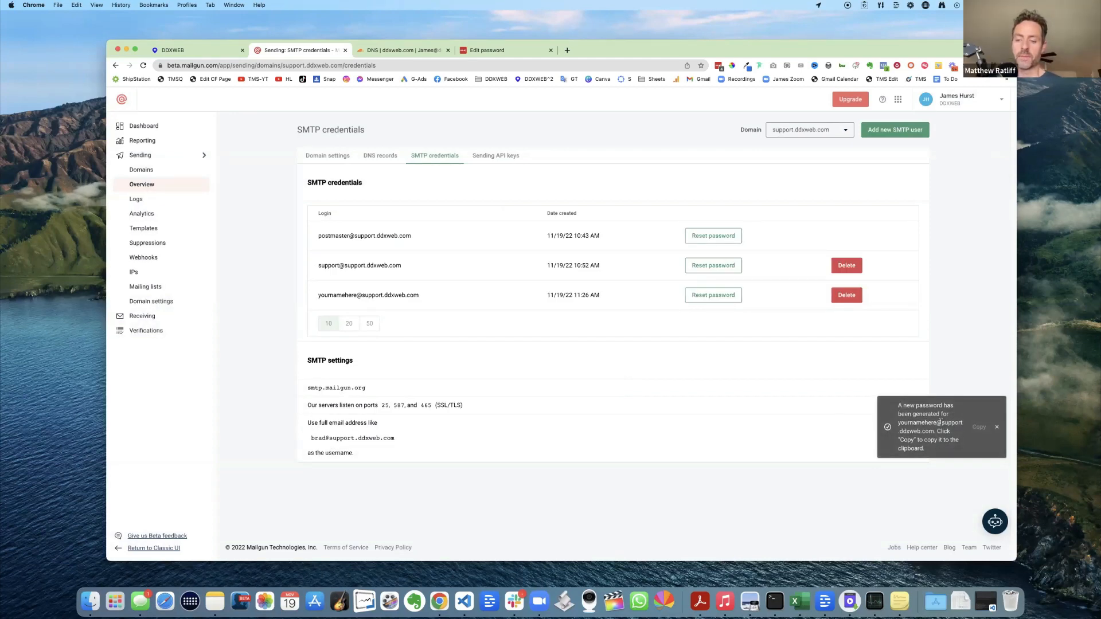
{"action": "left_click", "coordinate": [980, 428]}
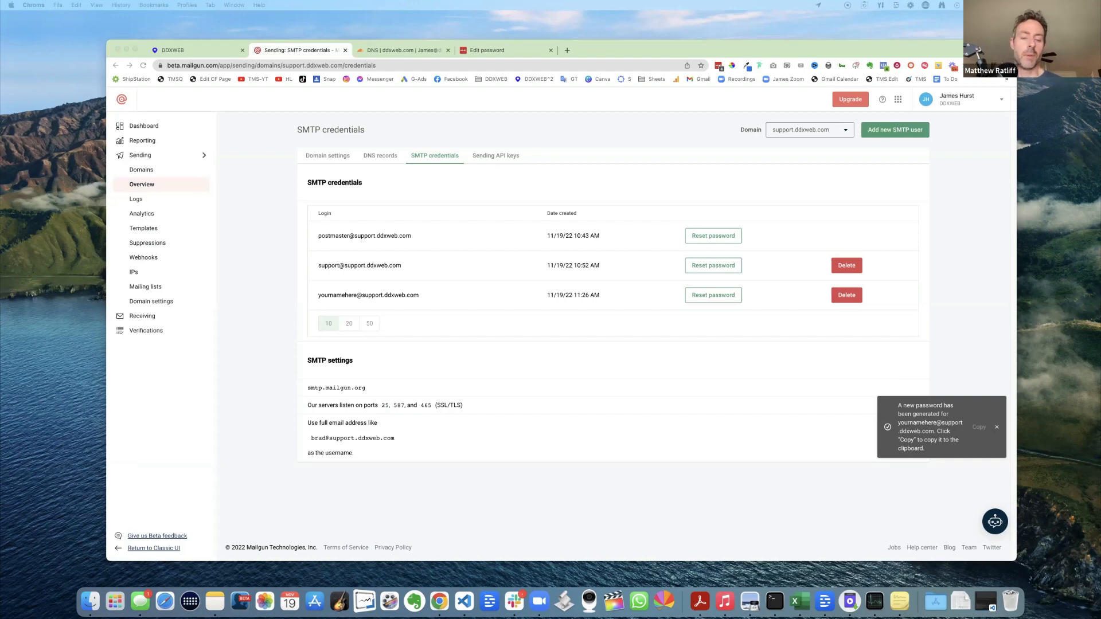
- Save the new SMTP password and the yournamehere login address in a Stickies note, then return to DDXWEB
{"action": "left_click_drag", "start_coordinate": [1, 321], "coordinate": [454, 239]}
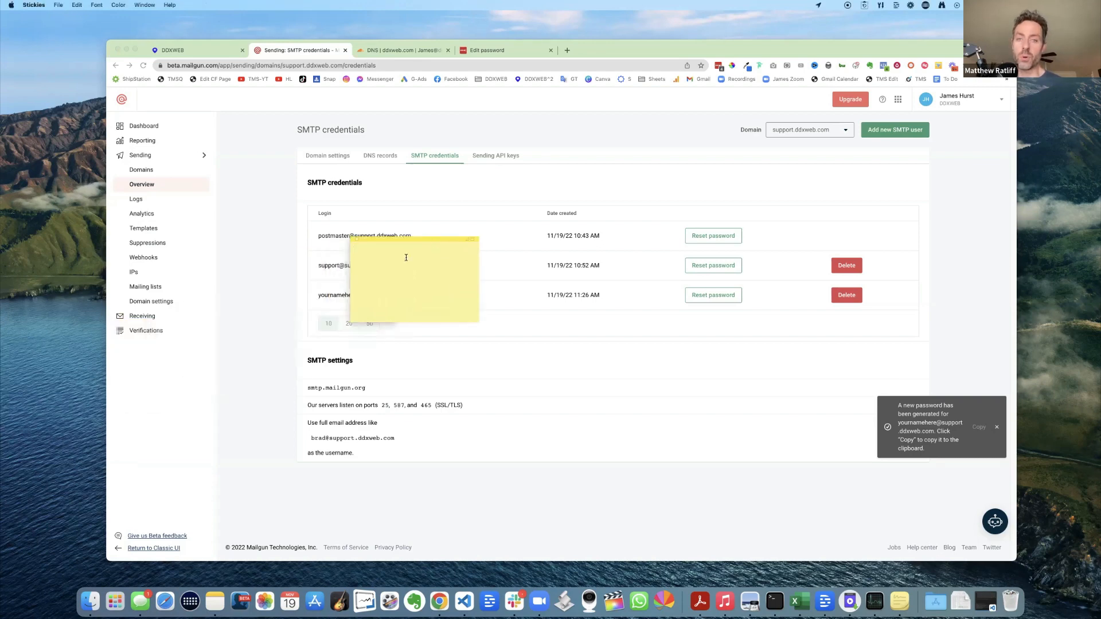
{"action": "key", "text": "super+v"}
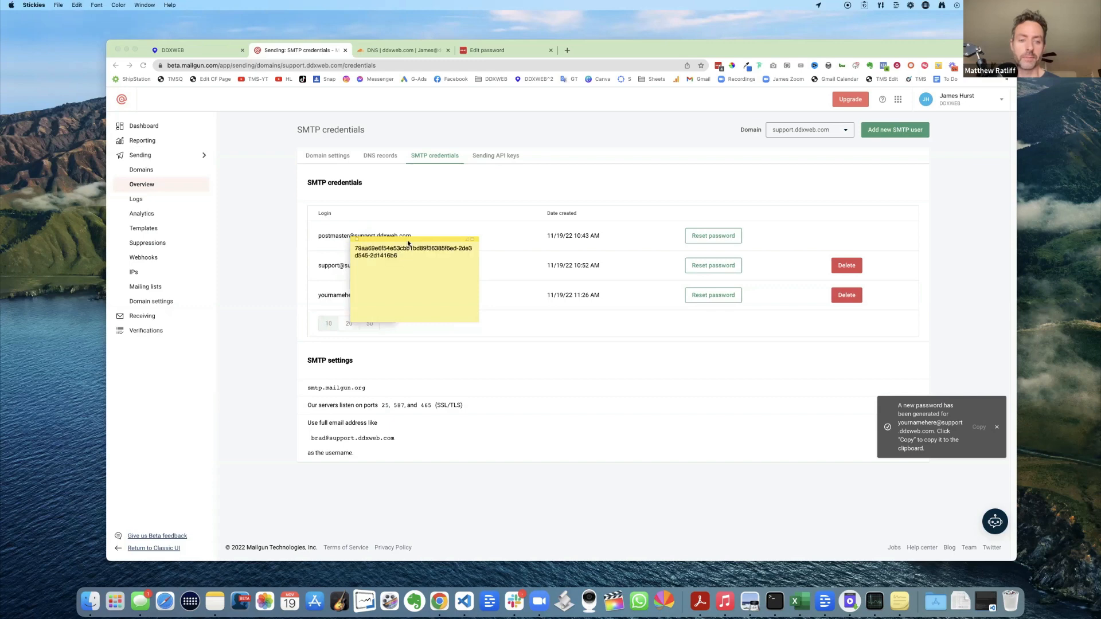
{"action": "left_click_drag", "start_coordinate": [425, 245], "coordinate": [992, 151]}
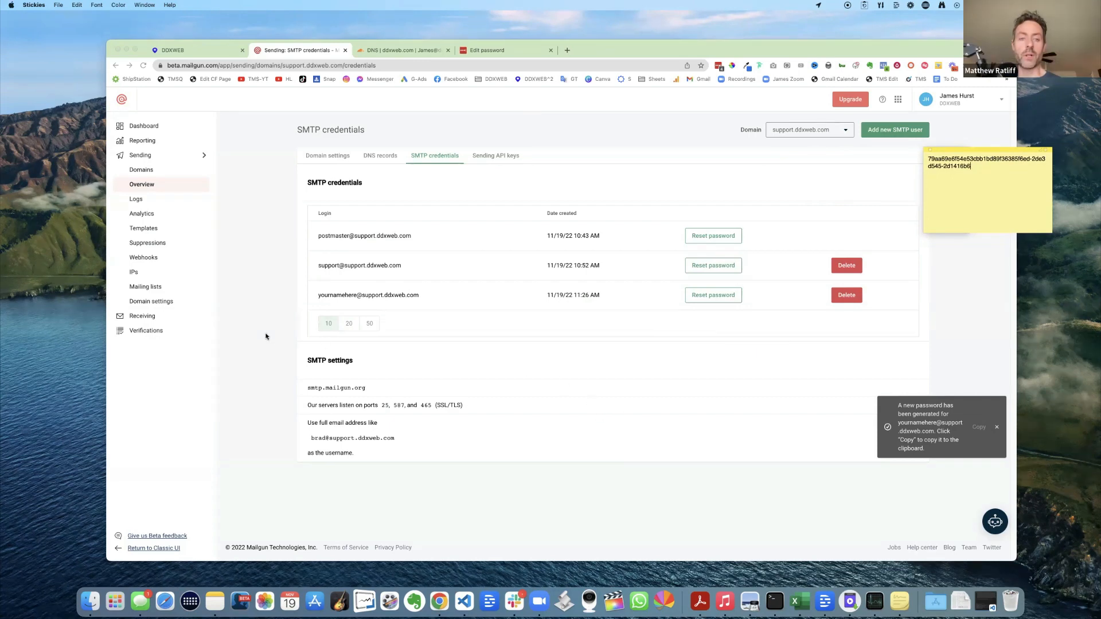
{"action": "left_click_drag", "start_coordinate": [425, 295], "coordinate": [319, 296]}
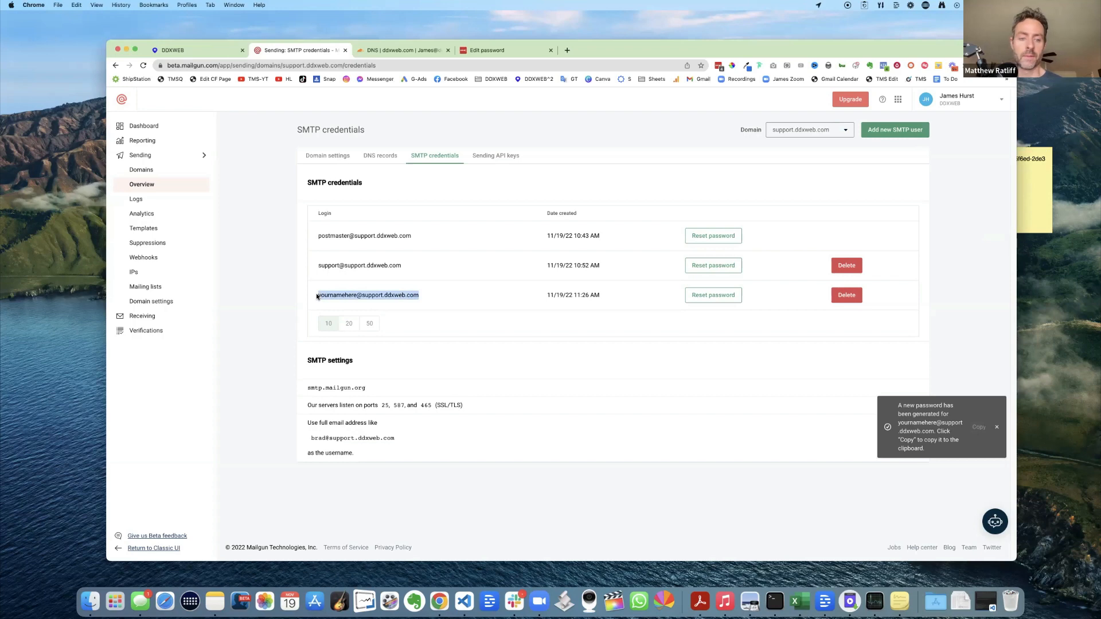
{"action": "left_click", "coordinate": [1029, 206]}
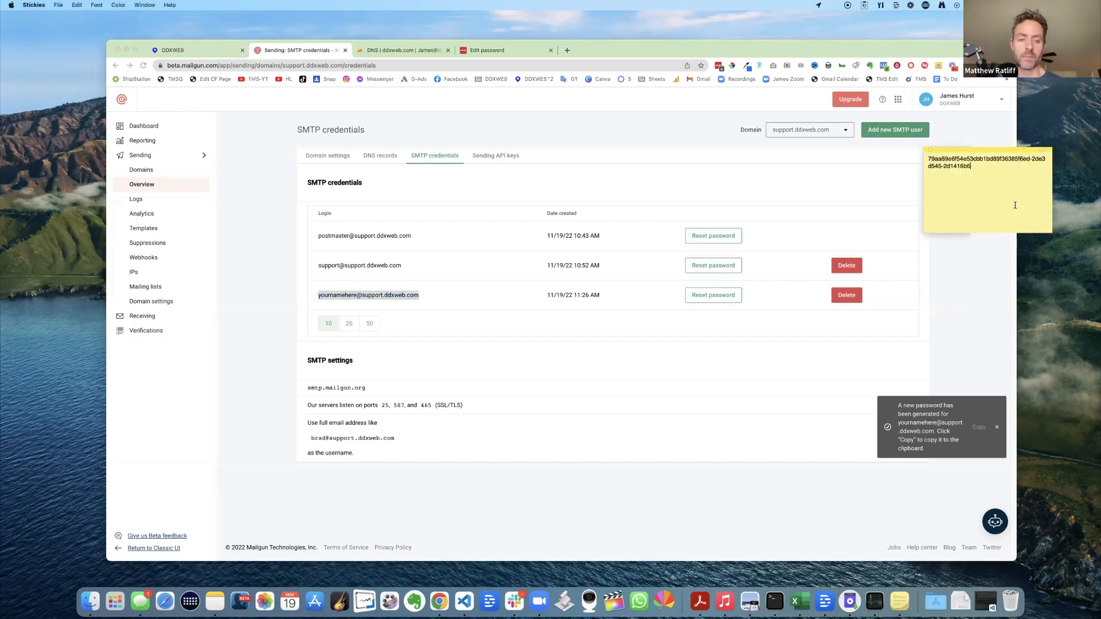
{"action": "key", "text": "Return"}
{"action": "key", "text": "Return"}
{"action": "key", "text": "super+v"}
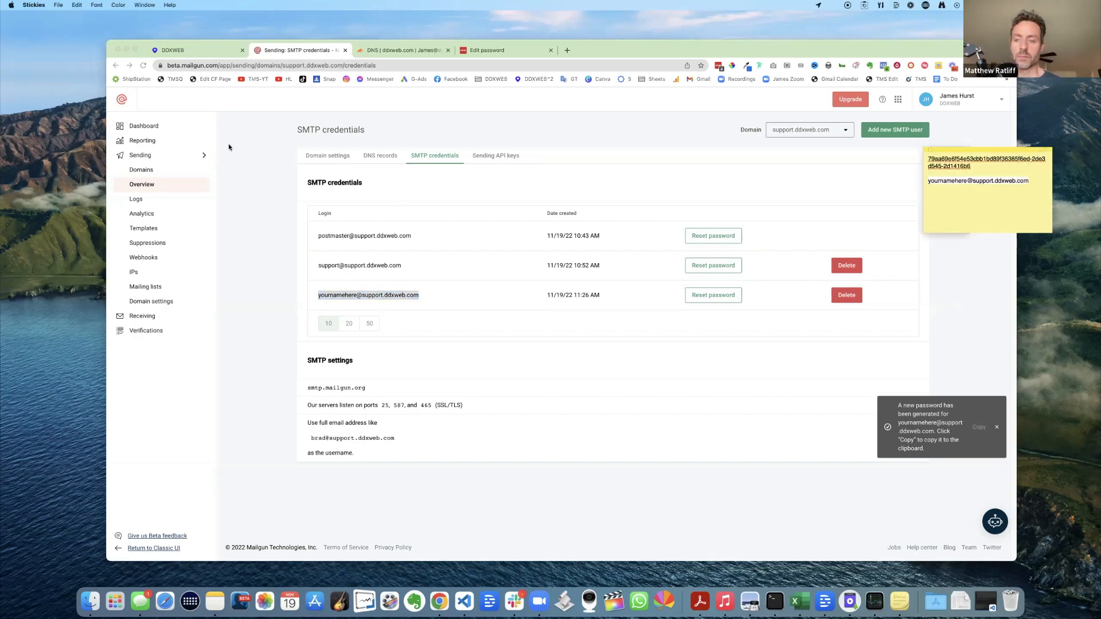
{"action": "left_click", "coordinate": [208, 51]}
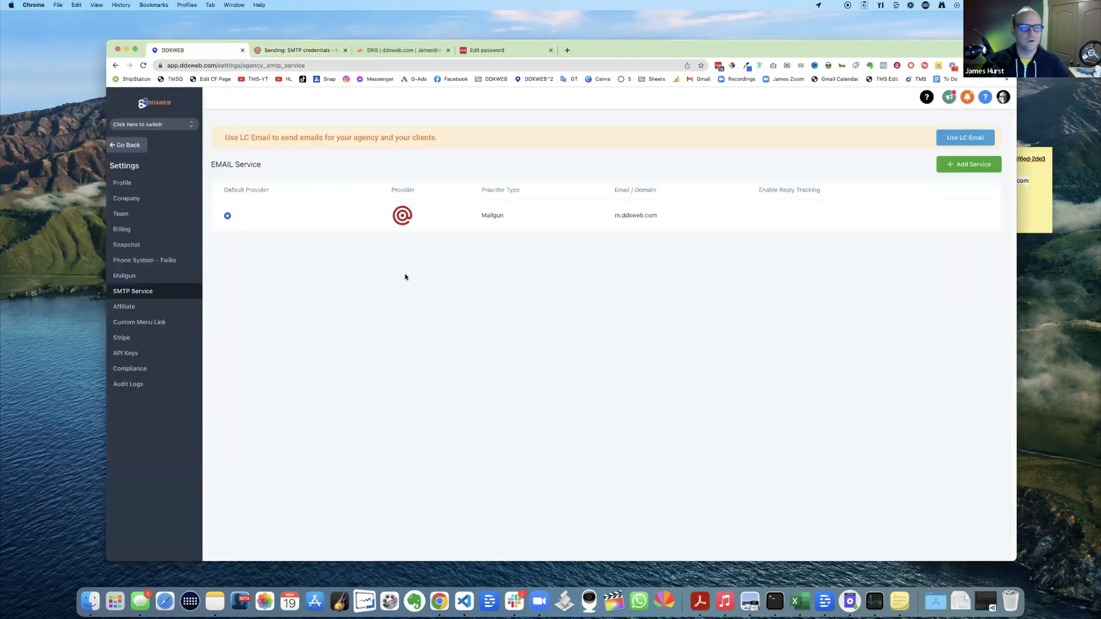
{"action": "left_click", "coordinate": [148, 125]}
{"action": "left_click", "coordinate": [133, 149]}
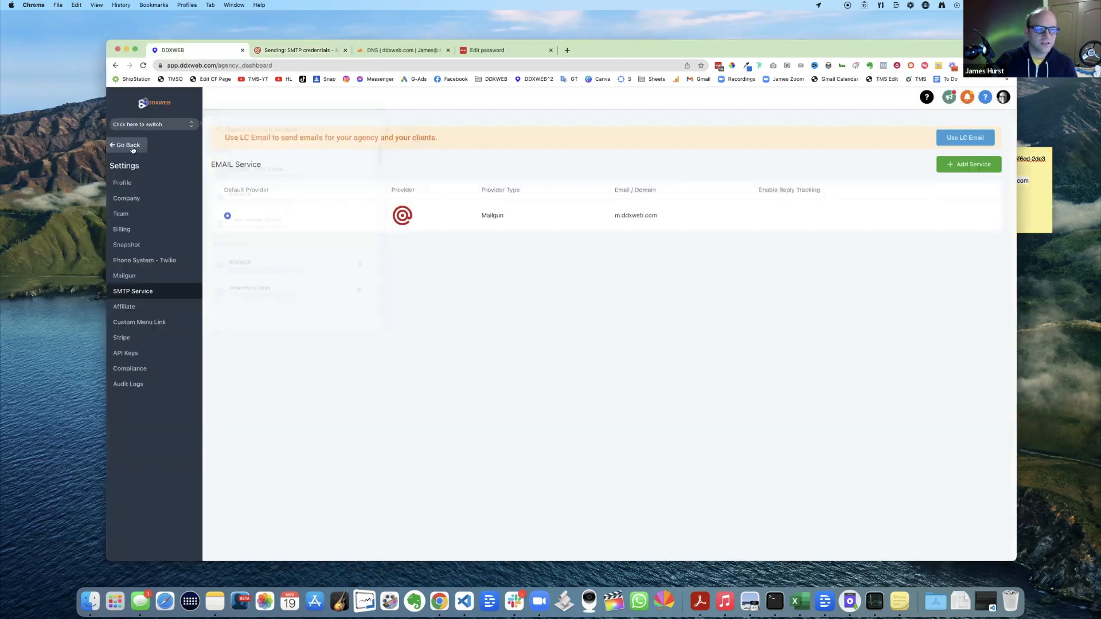
{"action": "left_click", "coordinate": [147, 126]}
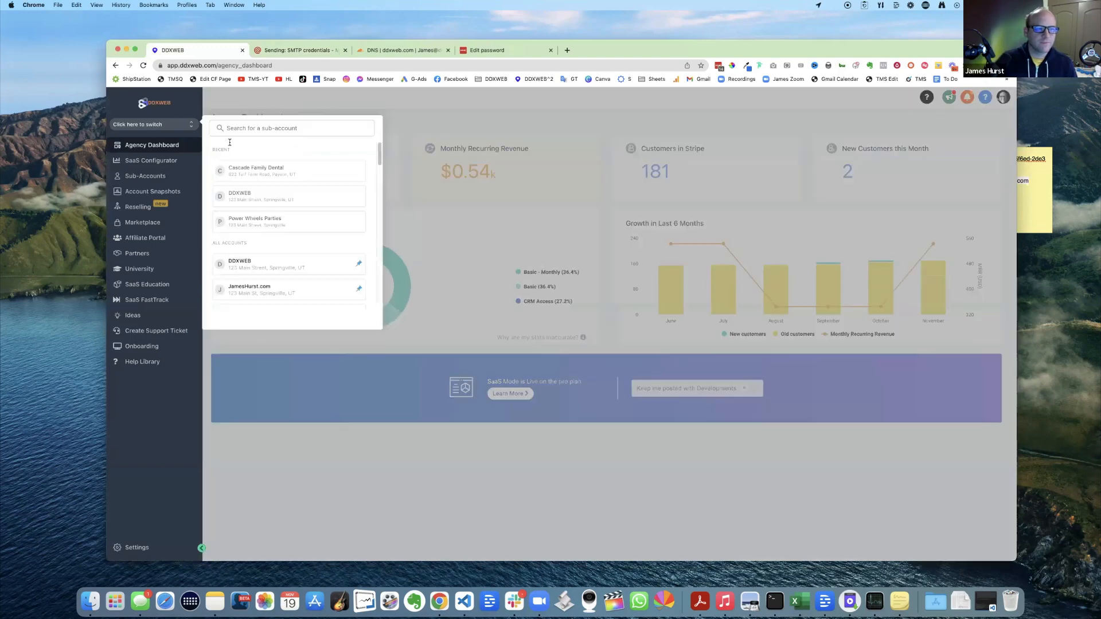
{"action": "left_click", "coordinate": [136, 548]}
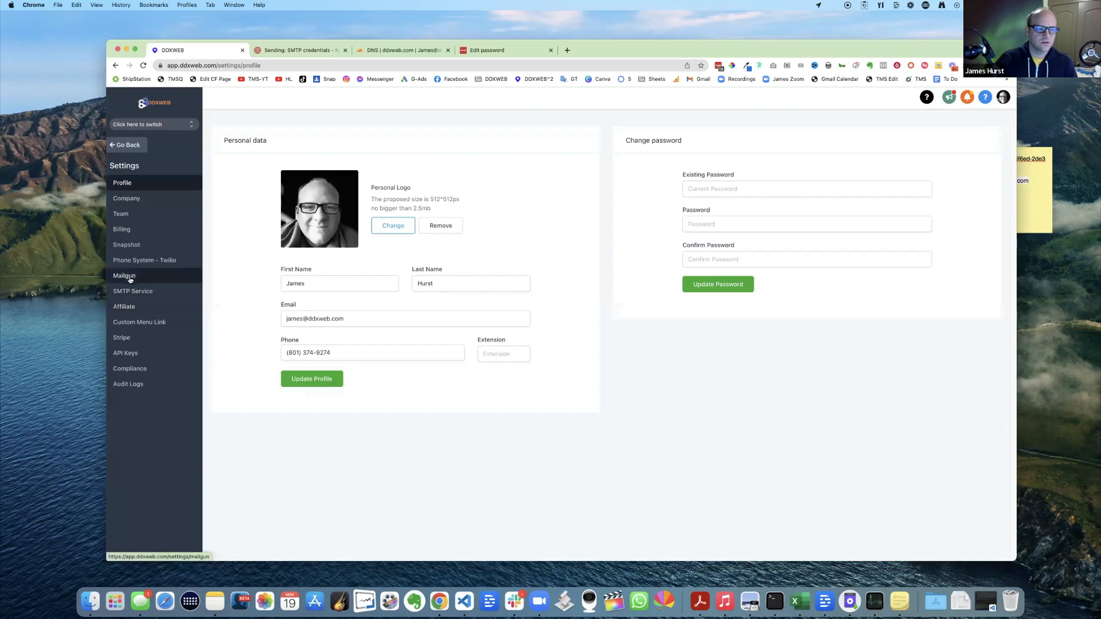
{"action": "left_click", "coordinate": [129, 294]}
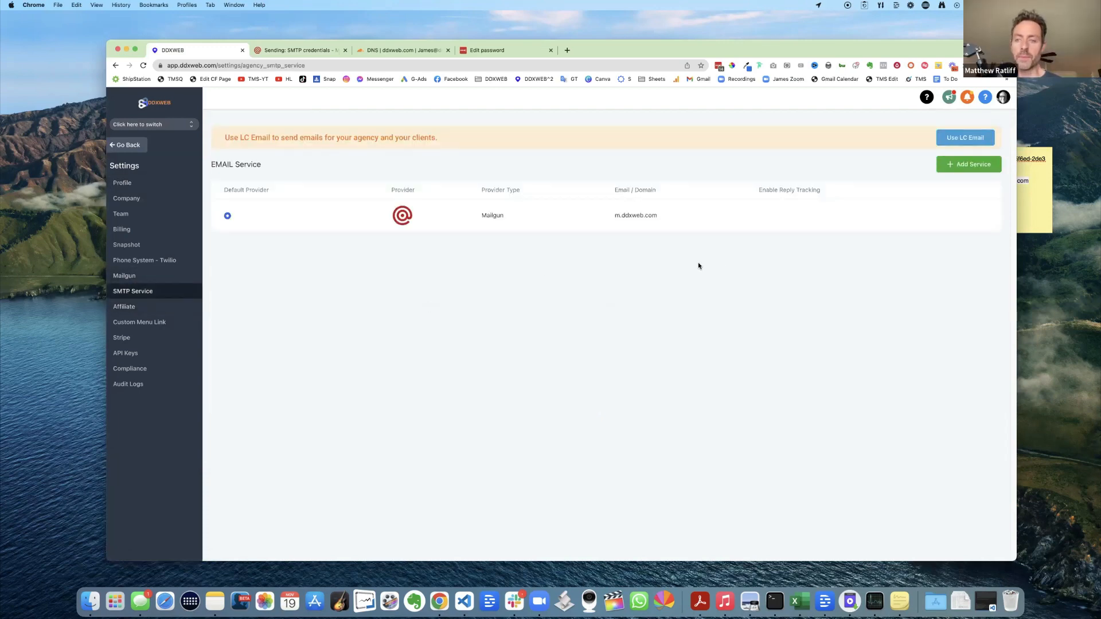
- Start adding a new email service provider with SMTP Provider type Other
{"action": "left_click", "coordinate": [966, 166]}
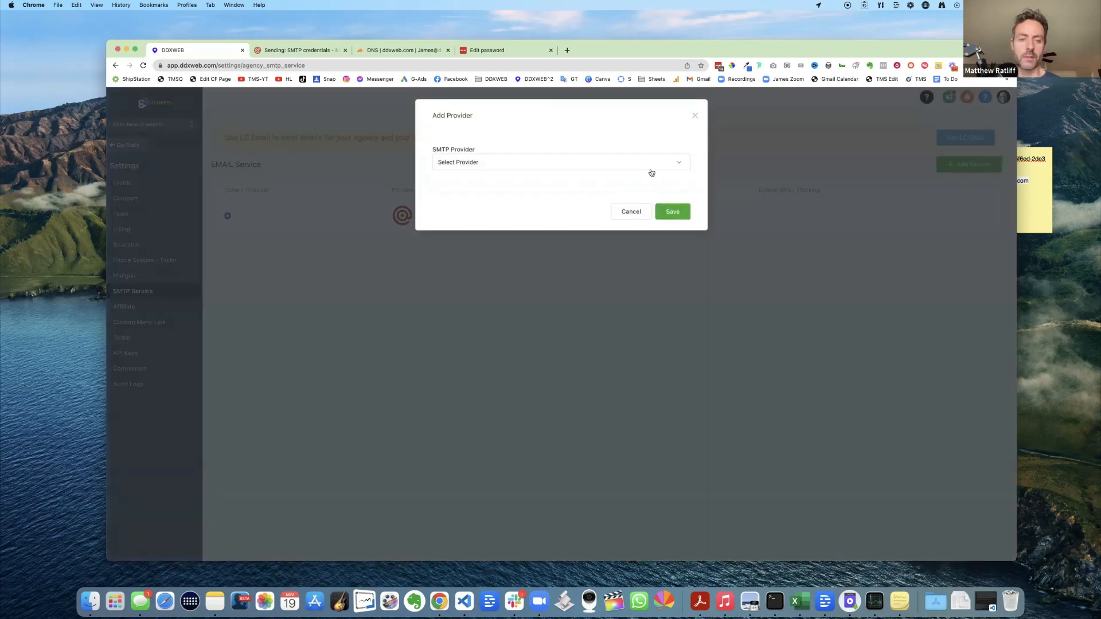
{"action": "left_click", "coordinate": [552, 163]}
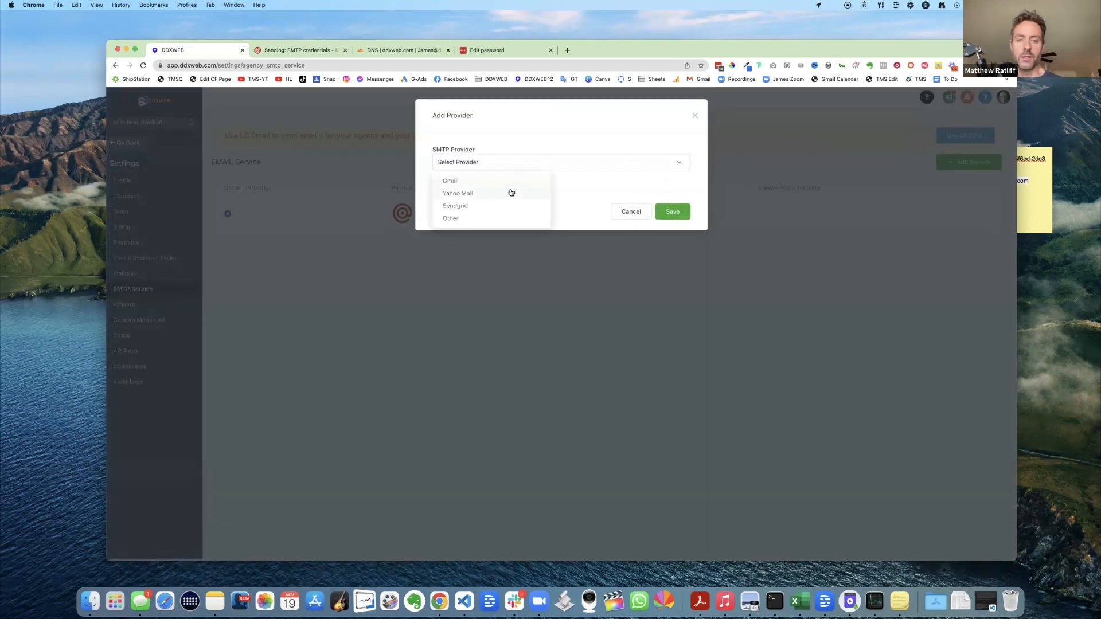
{"action": "left_click", "coordinate": [453, 220]}
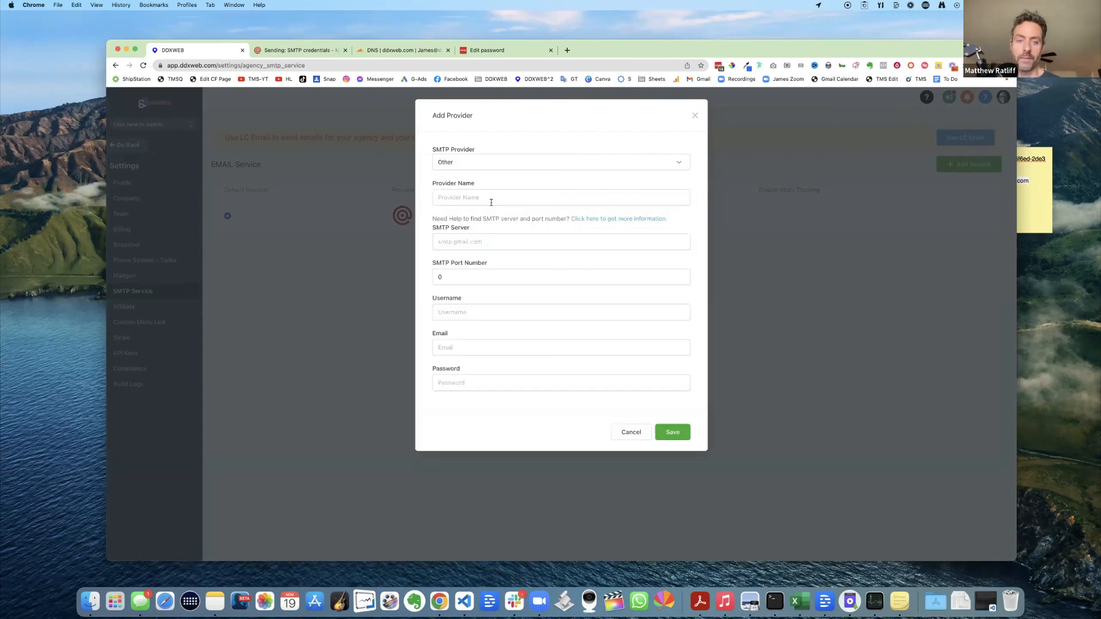
- Name the provider 'DDXWEB Mailgun Support Provider'
{"action": "left_click", "coordinate": [485, 198]}
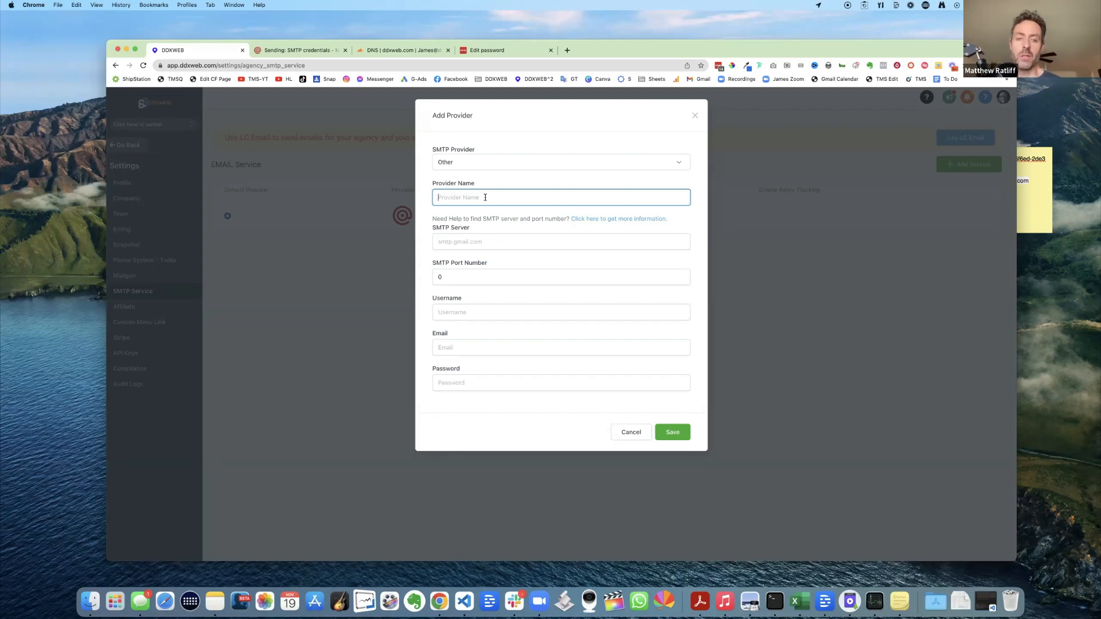
{"action": "type", "text": "D"}
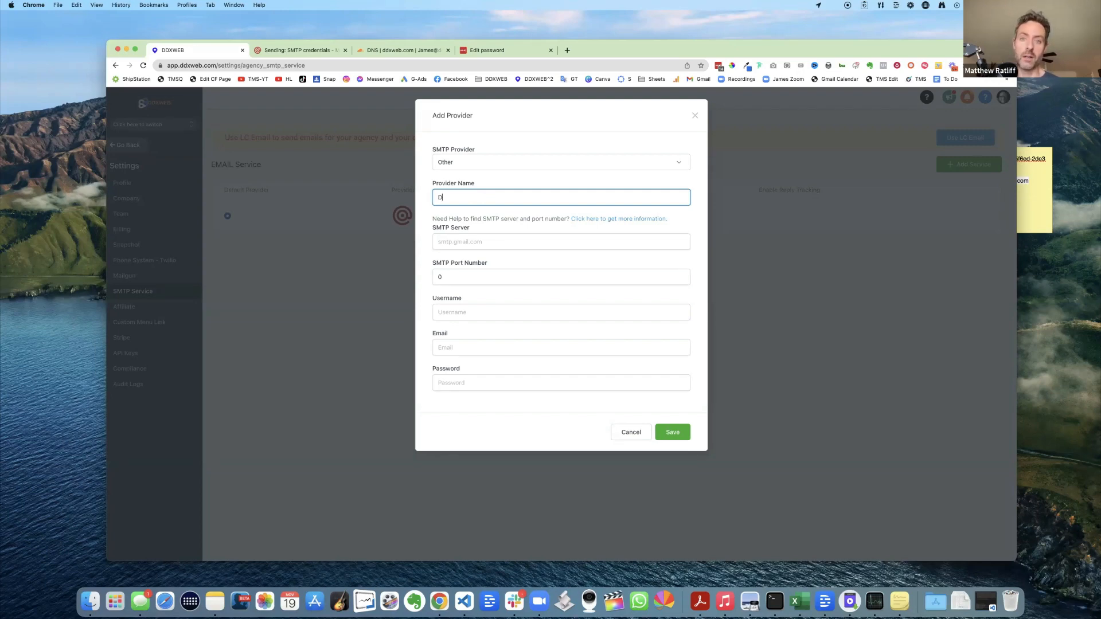
{"action": "key", "text": "BackSpace"}
{"action": "type", "text": "S"}
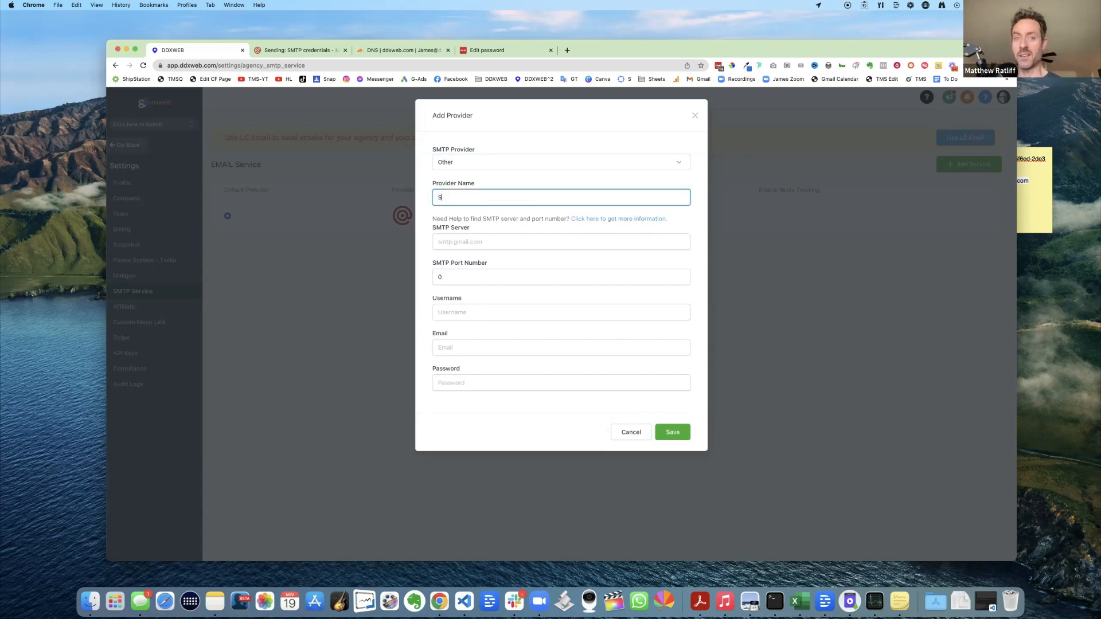
{"action": "type", "text": "upport"}
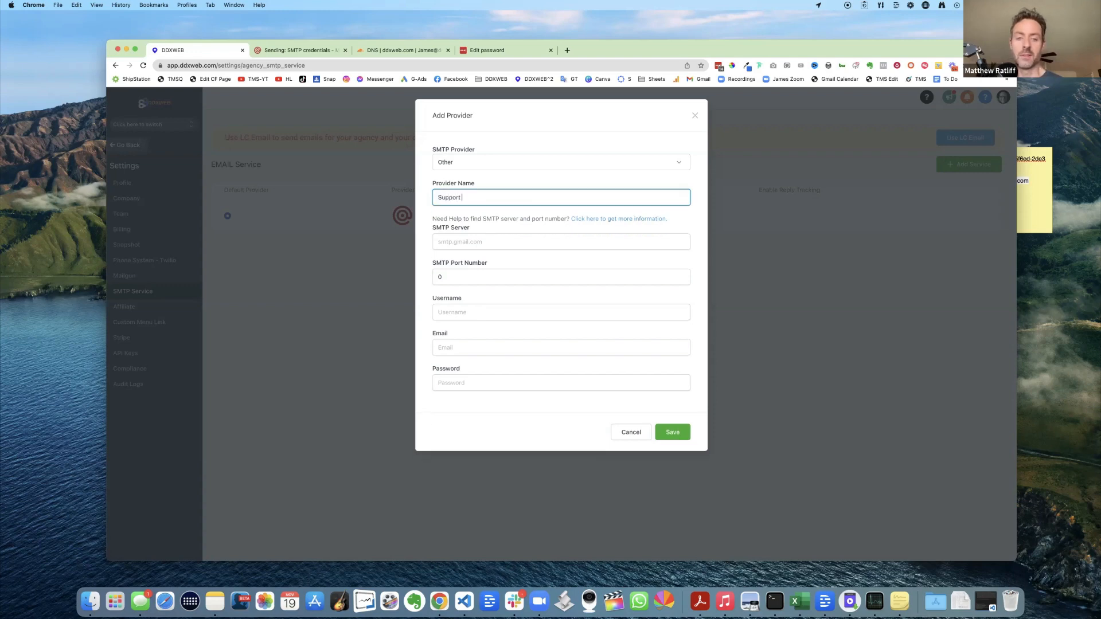
{"action": "type", "text": " TMS"}
{"action": "key", "text": "BackSpace"}
{"action": "key", "text": "BackSpace"}
{"action": "key", "text": "BackSpace"}
{"action": "key", "text": "BackSpace"}
{"action": "key", "text": "BackSpace"}
{"action": "key", "text": "BackSpace"}
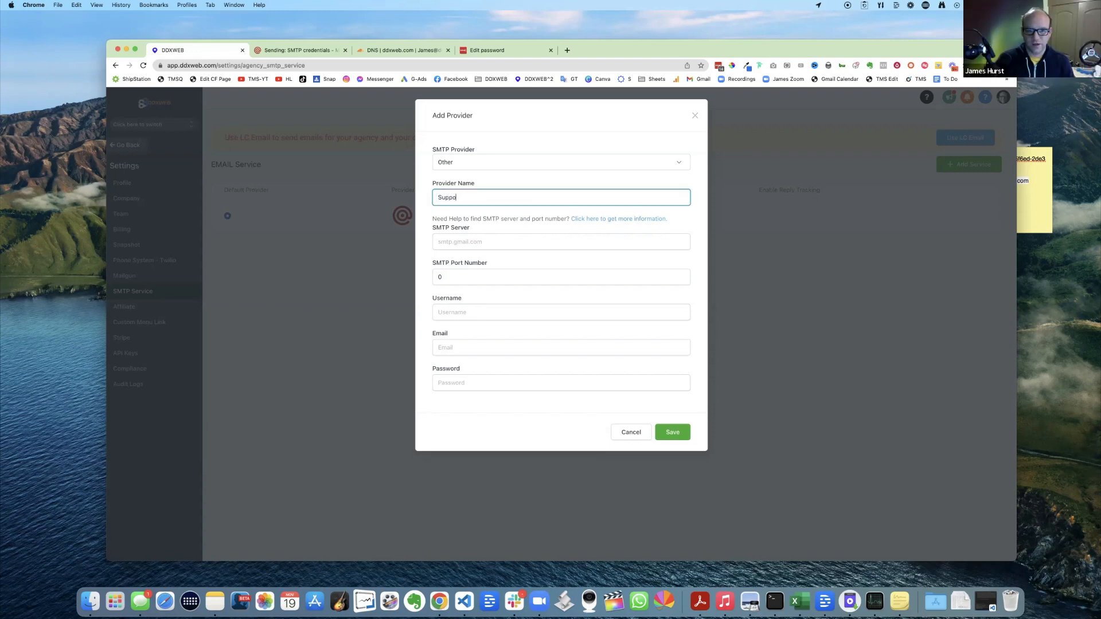
{"action": "key", "text": "BackSpace"}
{"action": "key", "text": "BackSpace"}
{"action": "key", "text": "BackSpace"}
{"action": "key", "text": "BackSpace"}
{"action": "key", "text": "BackSpace"}
{"action": "type", "text": "D"}
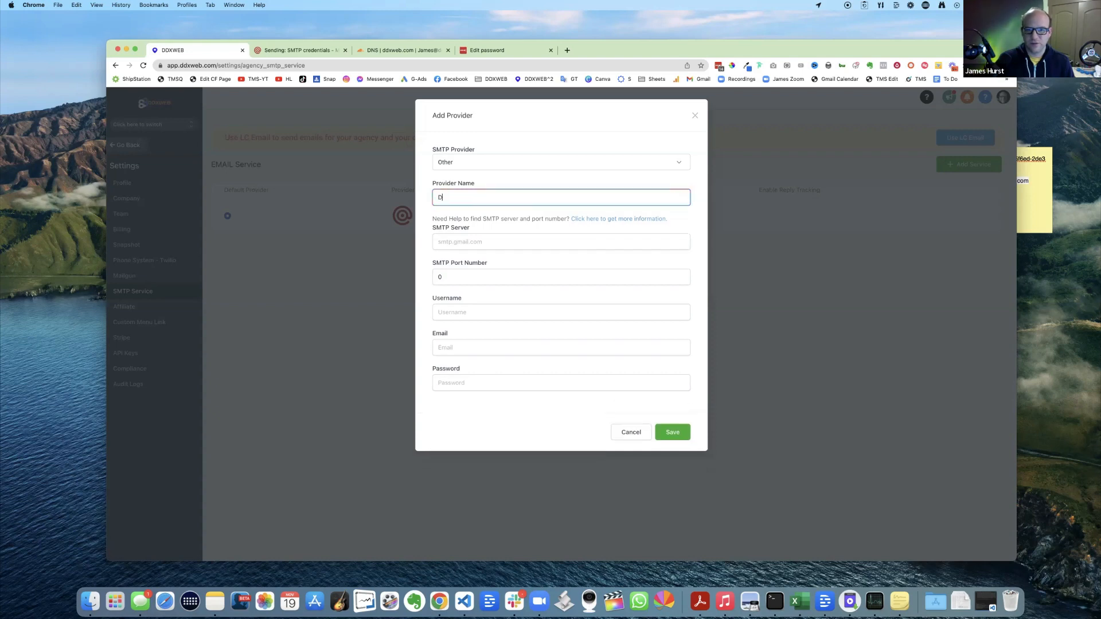
{"action": "type", "text": "DXWEB"}
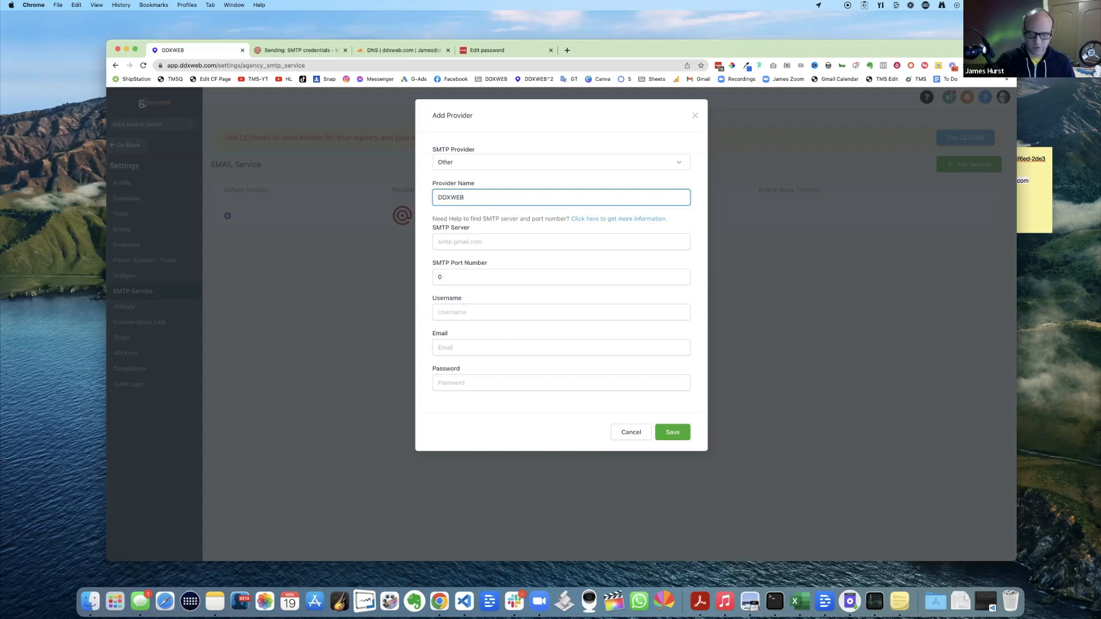
{"action": "type", "text": " PRovMailgun Support"}
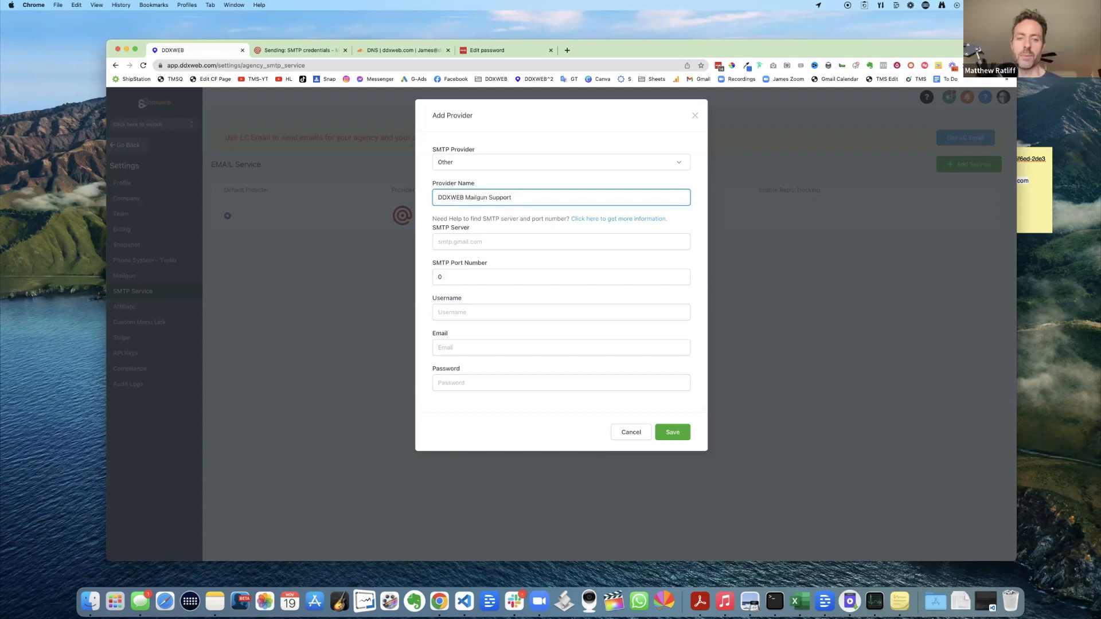
{"action": "type", "text": " Provider"}
{"action": "left_click", "coordinate": [482, 242]}
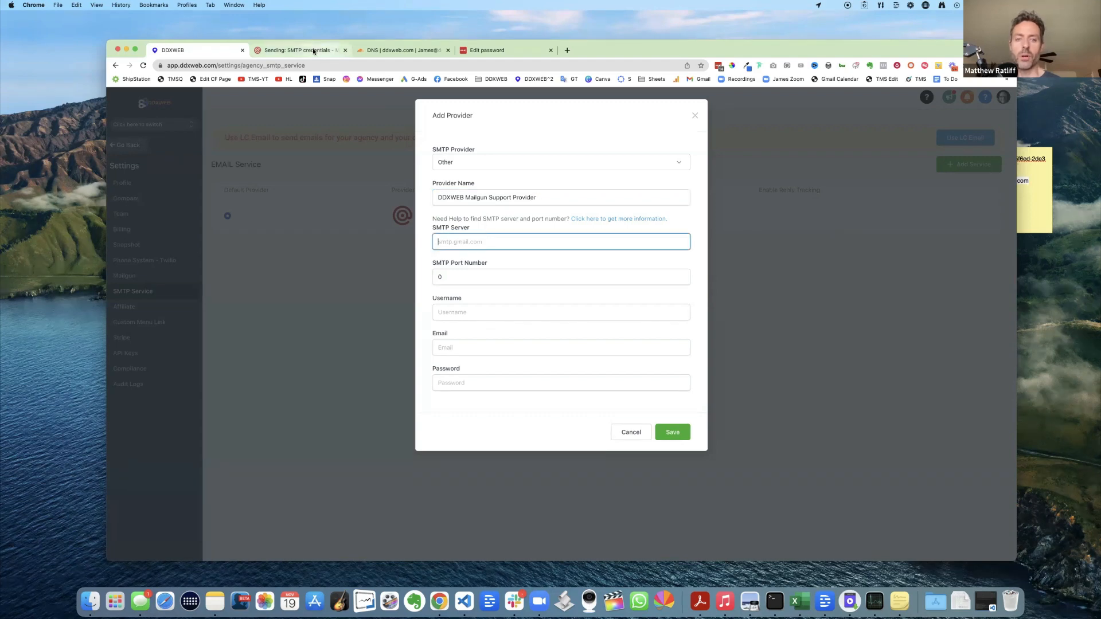
- Copy smtp.mailgun.org from the Mailgun page into the SMTP Server field
{"action": "left_click", "coordinate": [332, 51]}
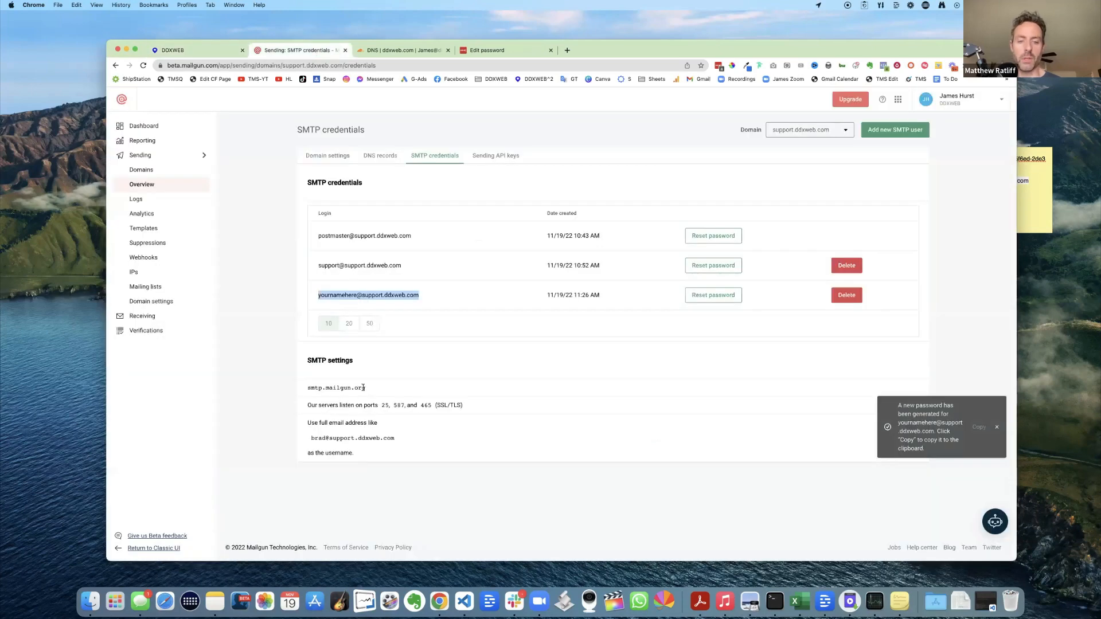
{"action": "left_click_drag", "start_coordinate": [366, 390], "coordinate": [308, 389]}
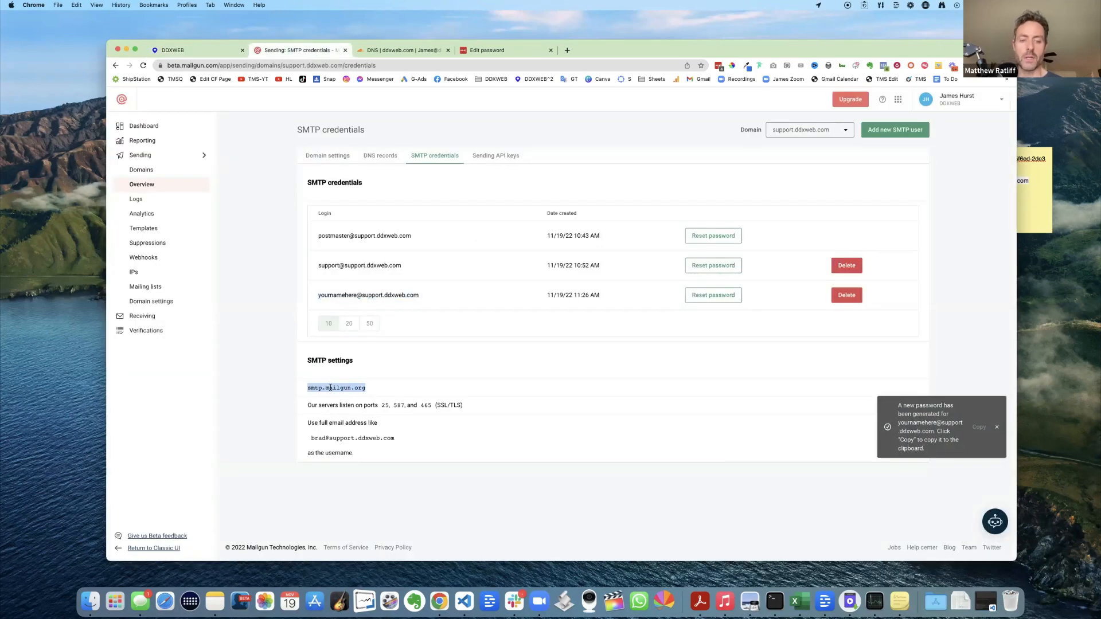
{"action": "right_click", "coordinate": [331, 388]}
{"action": "left_click", "coordinate": [351, 407]}
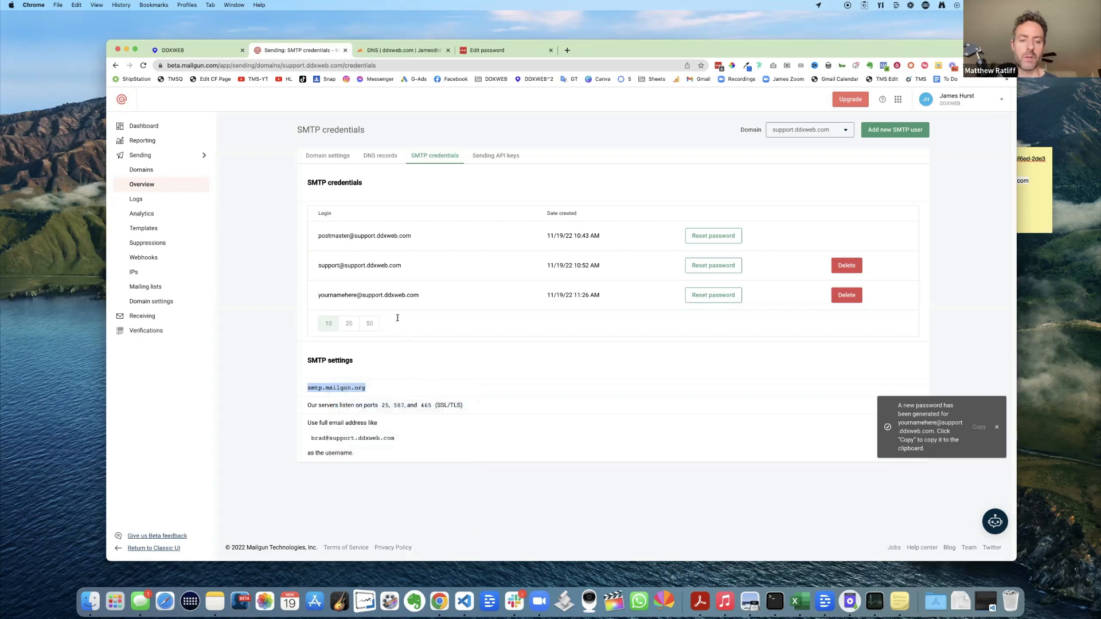
{"action": "left_click", "coordinate": [195, 51]}
{"action": "left_click", "coordinate": [451, 241]}
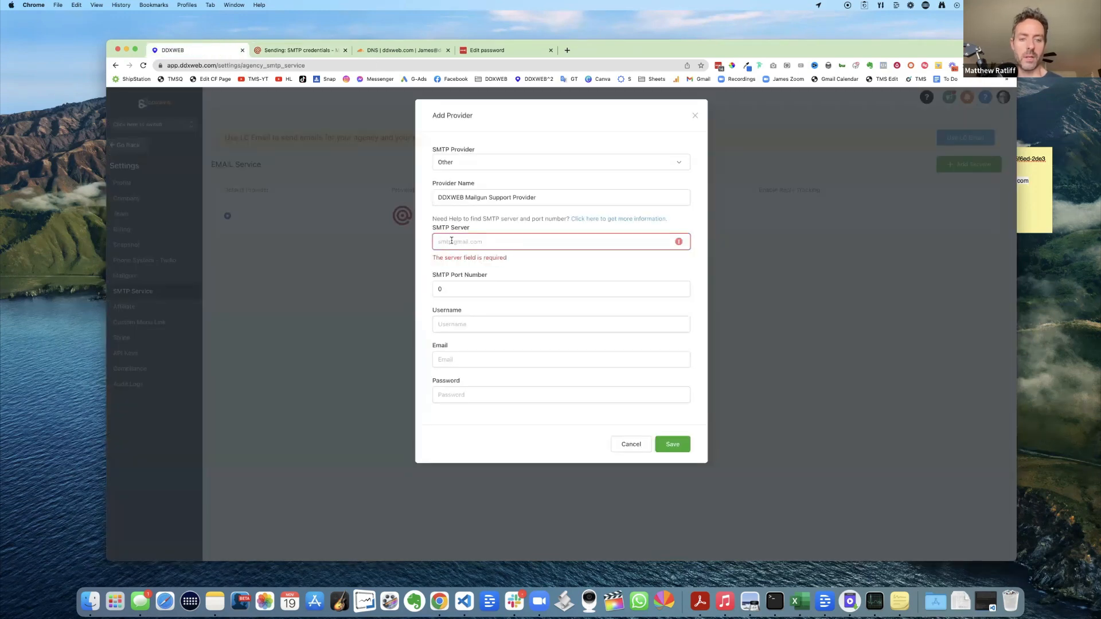
{"action": "key", "text": "super+v"}
{"action": "left_click", "coordinate": [428, 261]}
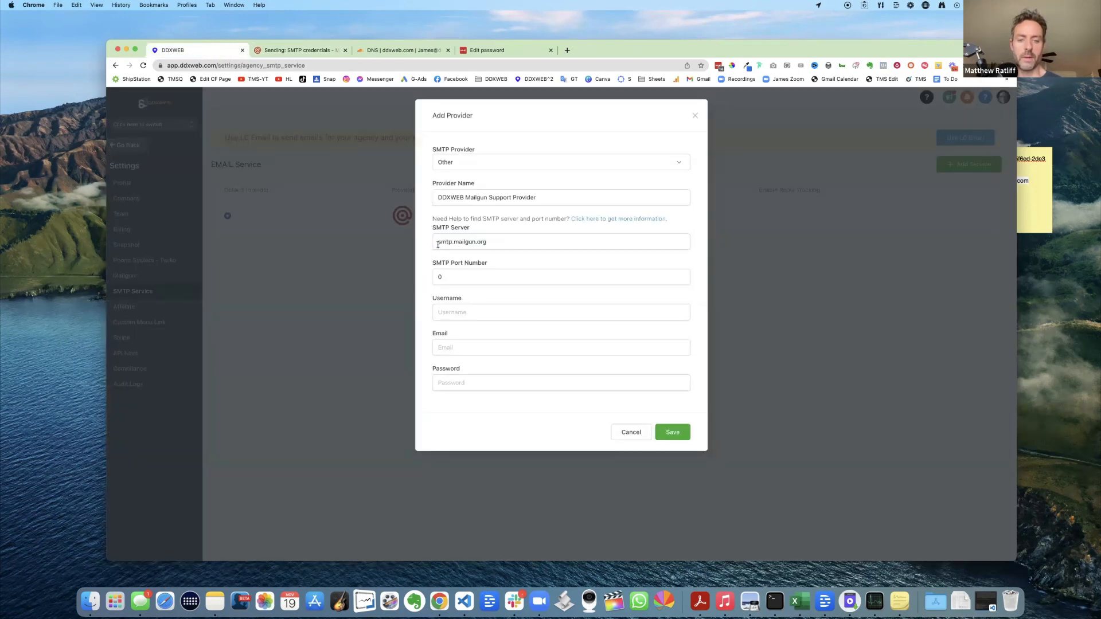
{"action": "left_click", "coordinate": [459, 241]}
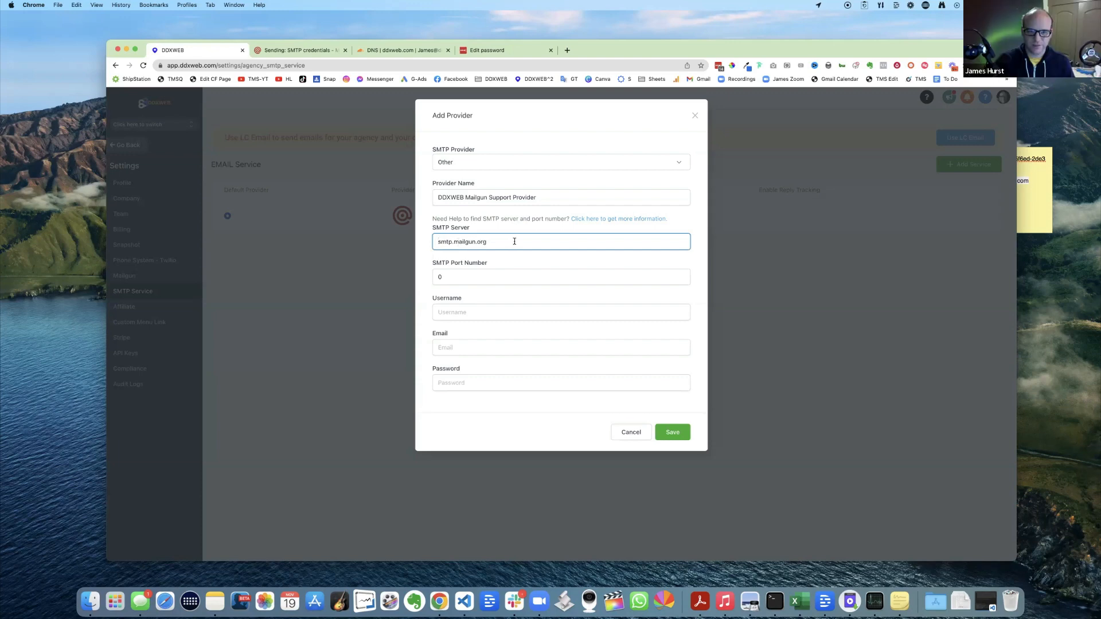
- Replace the default port 0 with SMTP port 587
{"action": "left_click", "coordinate": [470, 278]}
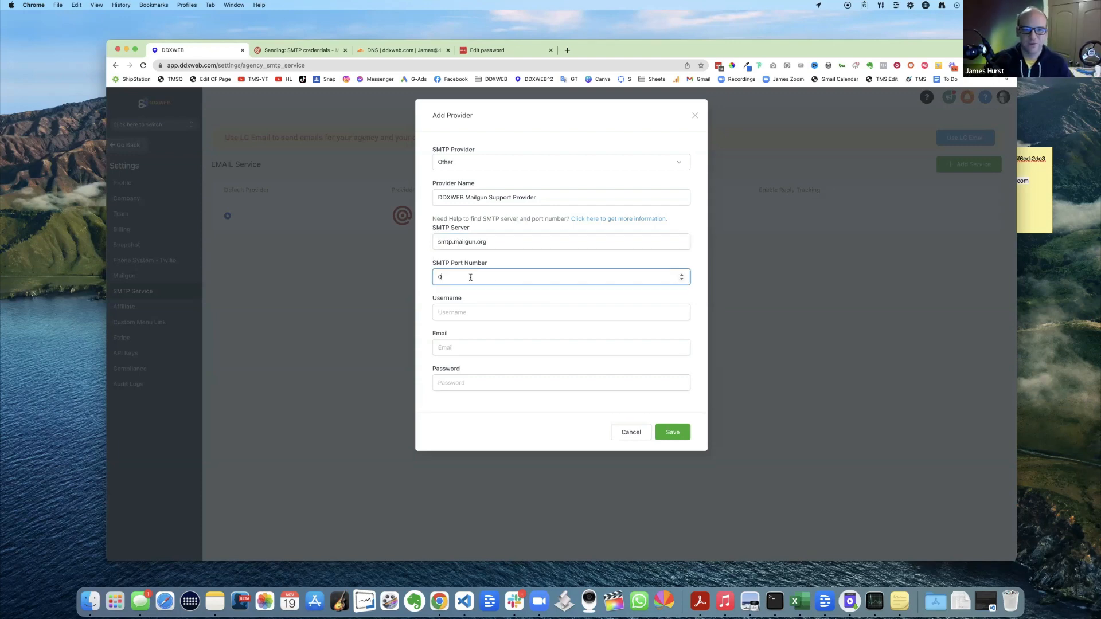
{"action": "key", "text": "BackSpace"}
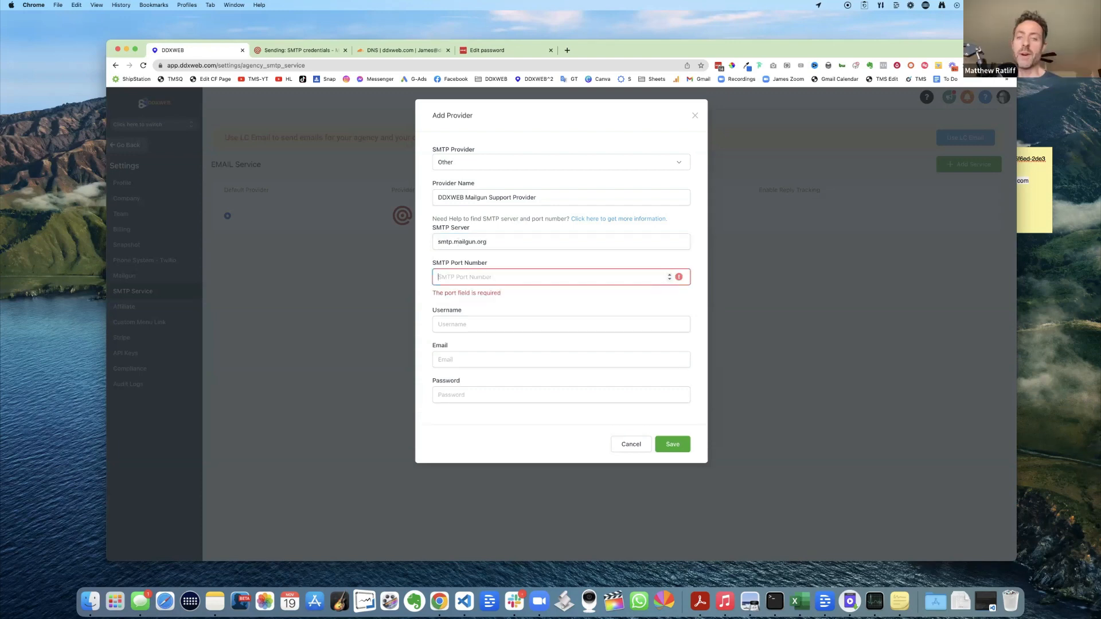
{"action": "type", "text": "587"}
{"action": "key", "text": "BackSpace"}
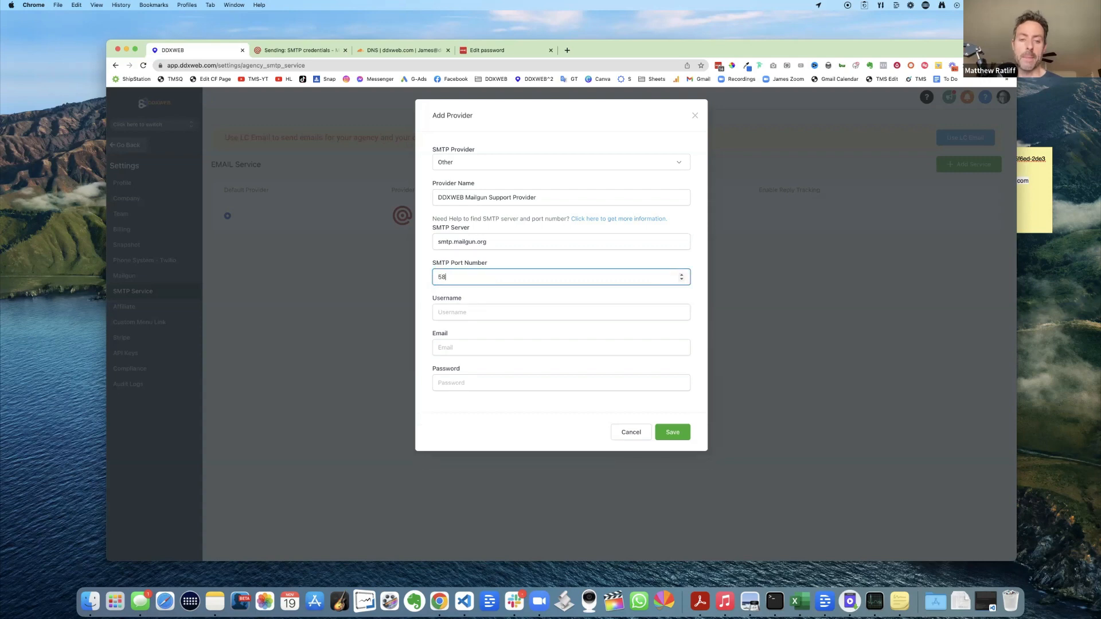
{"action": "type", "text": "7"}
{"action": "left_click", "coordinate": [482, 311]}
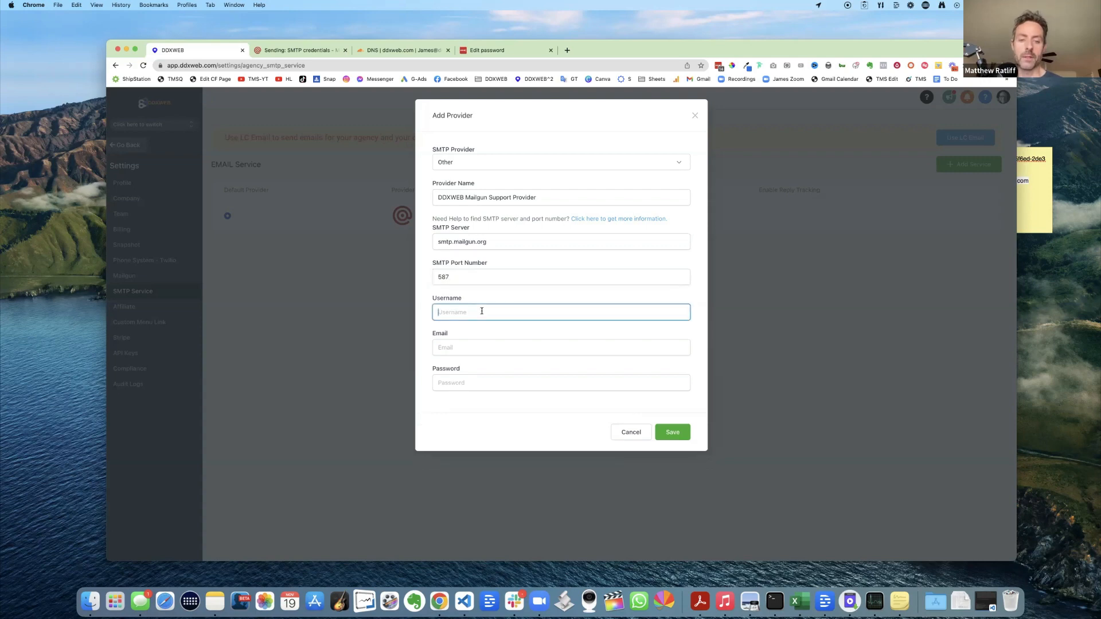
- Paste the Mailgun SMTP login from the sticky note into the Username field
{"action": "left_click", "coordinate": [1033, 183]}
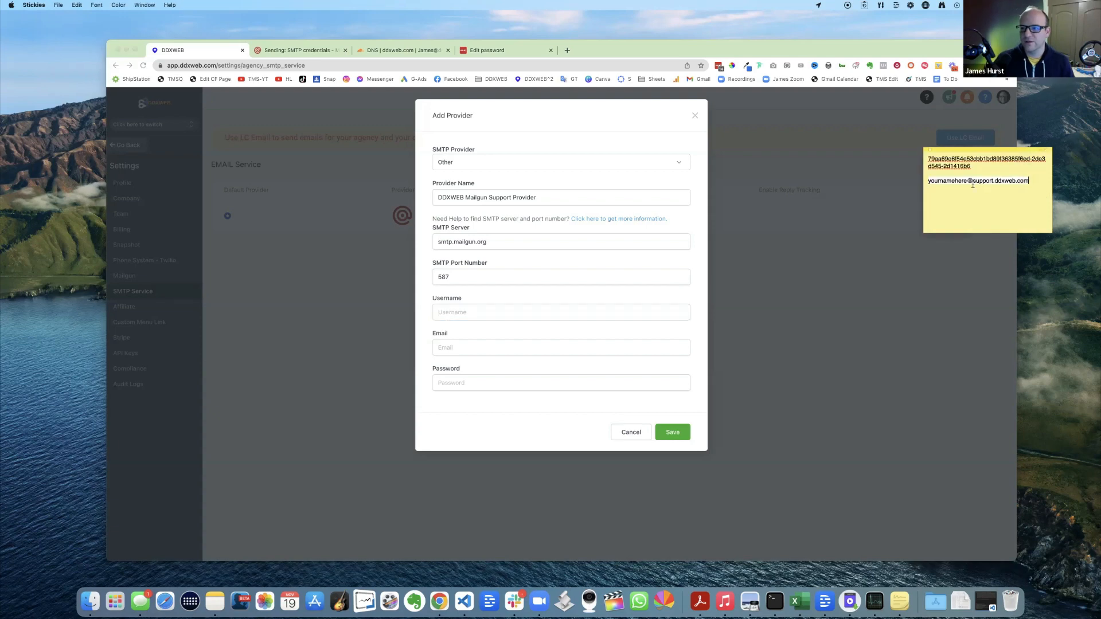
{"action": "left_click_drag", "start_coordinate": [1030, 181], "coordinate": [926, 183]}
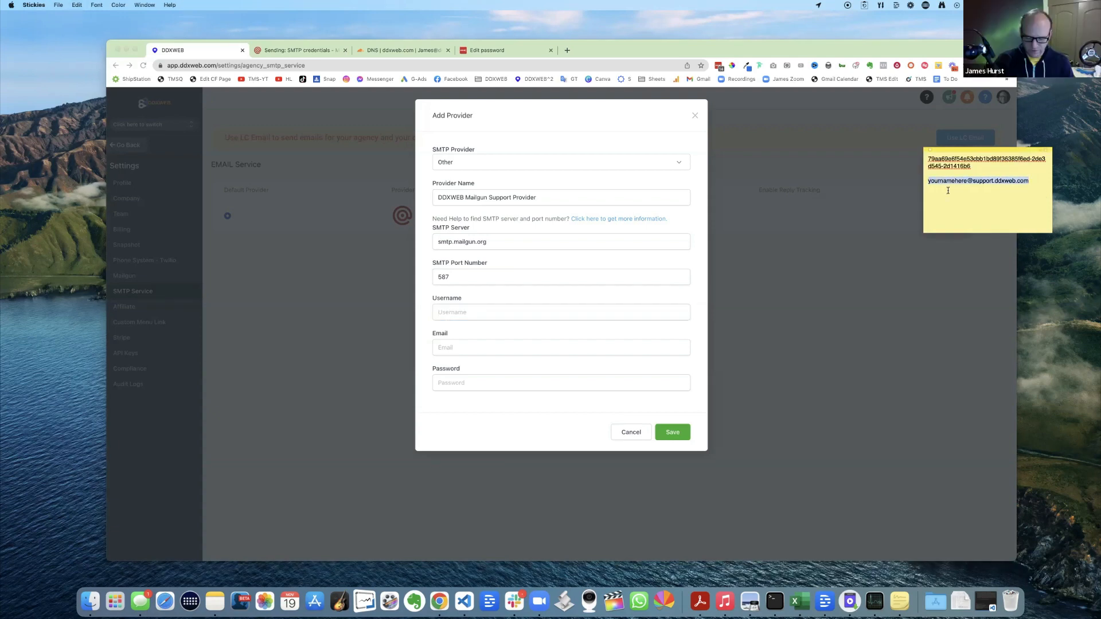
{"action": "left_click", "coordinate": [448, 312]}
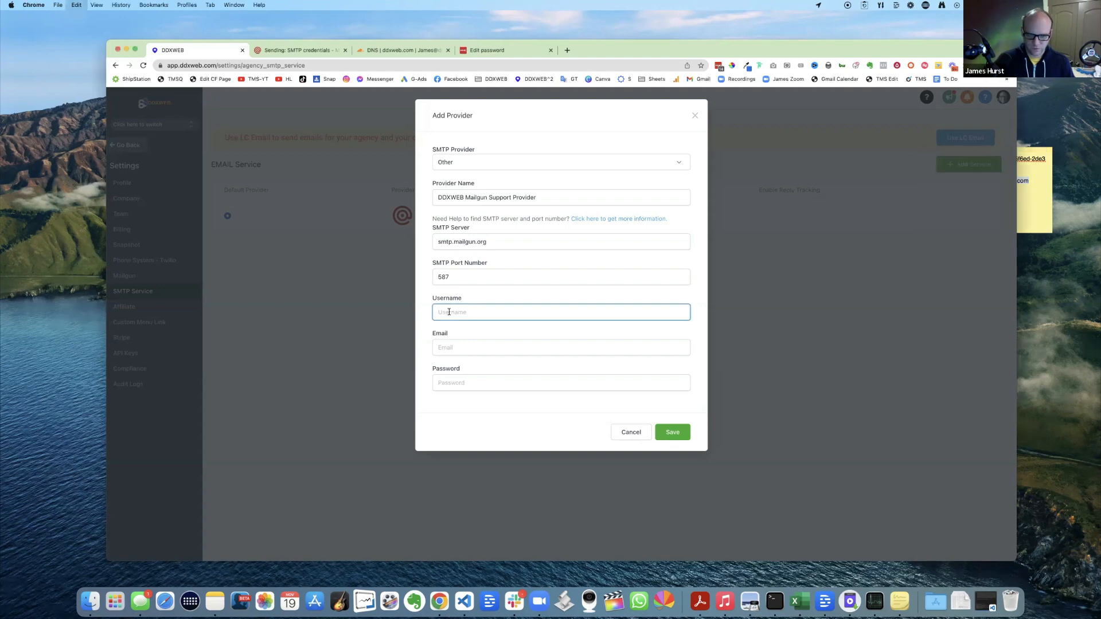
{"action": "key", "text": "super+v"}
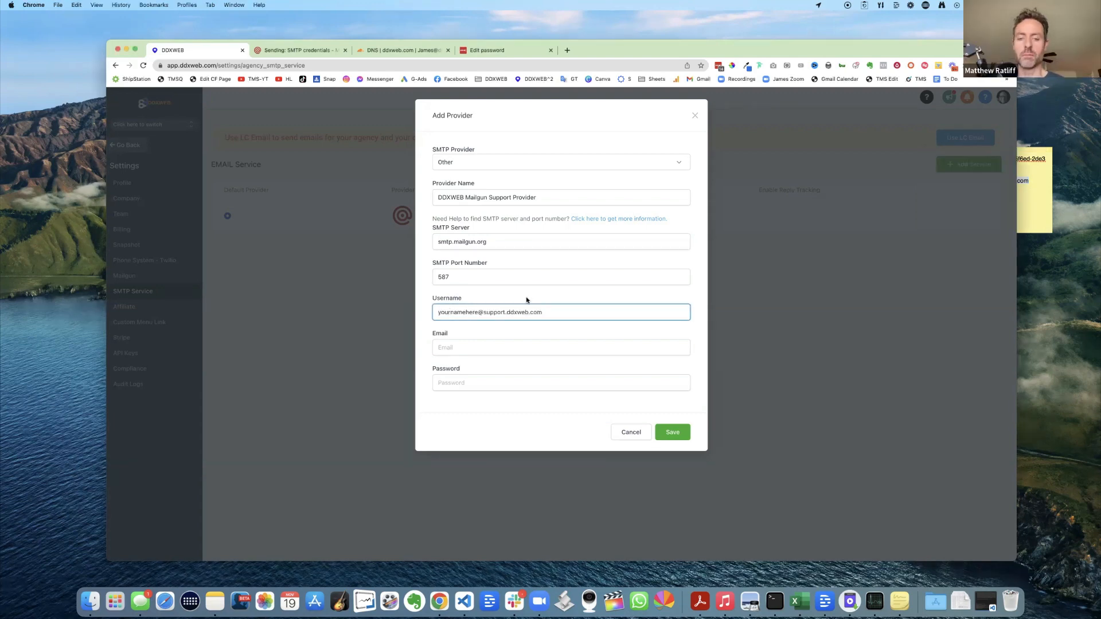
{"action": "left_click", "coordinate": [448, 312]}
{"action": "left_click_drag", "start_coordinate": [449, 312], "coordinate": [528, 312]}
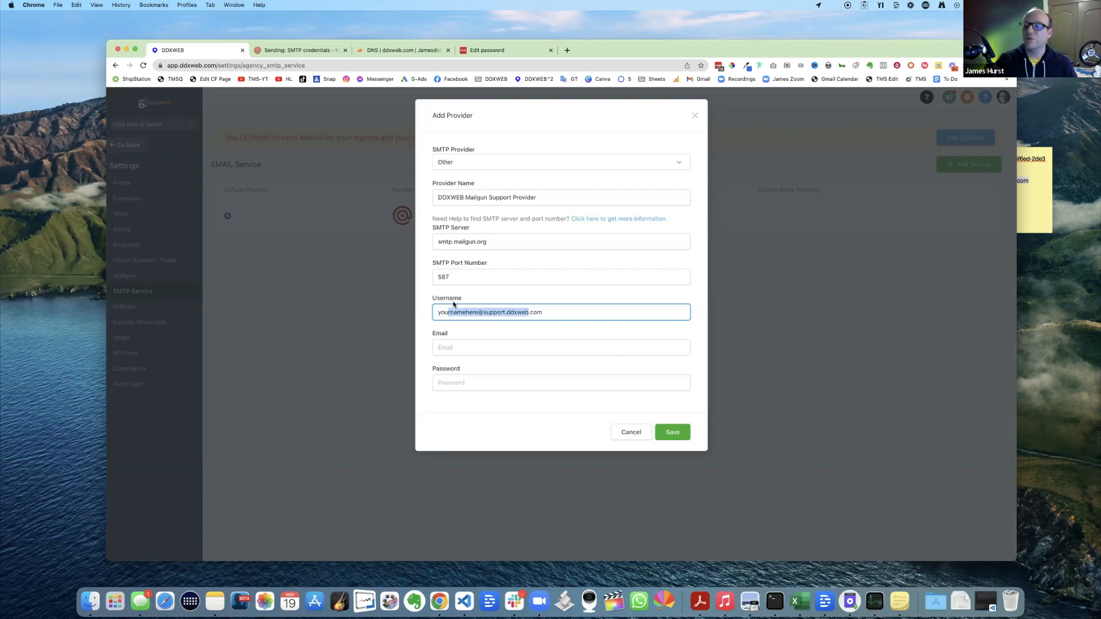
{"action": "left_click", "coordinate": [457, 347]}
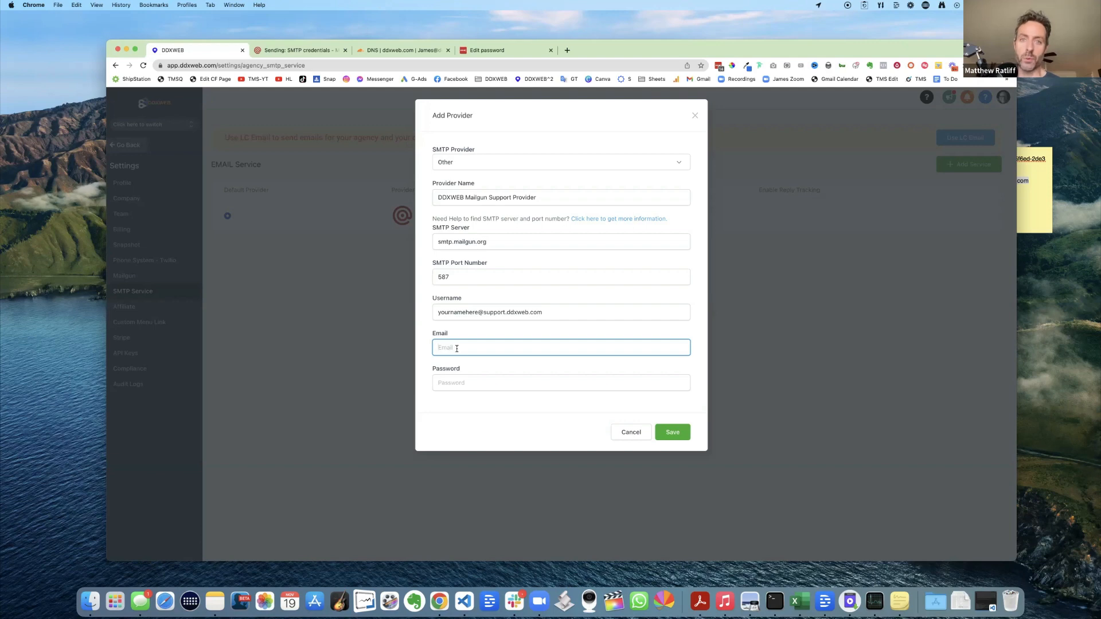
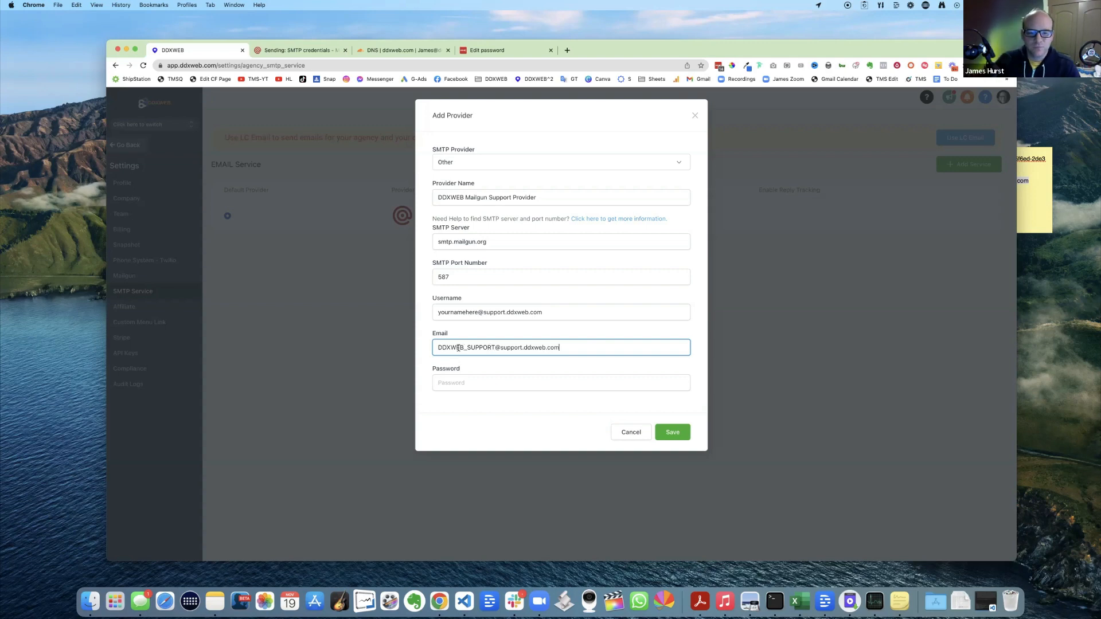
{"action": "left_click_drag", "start_coordinate": [464, 348], "coordinate": [496, 348]}
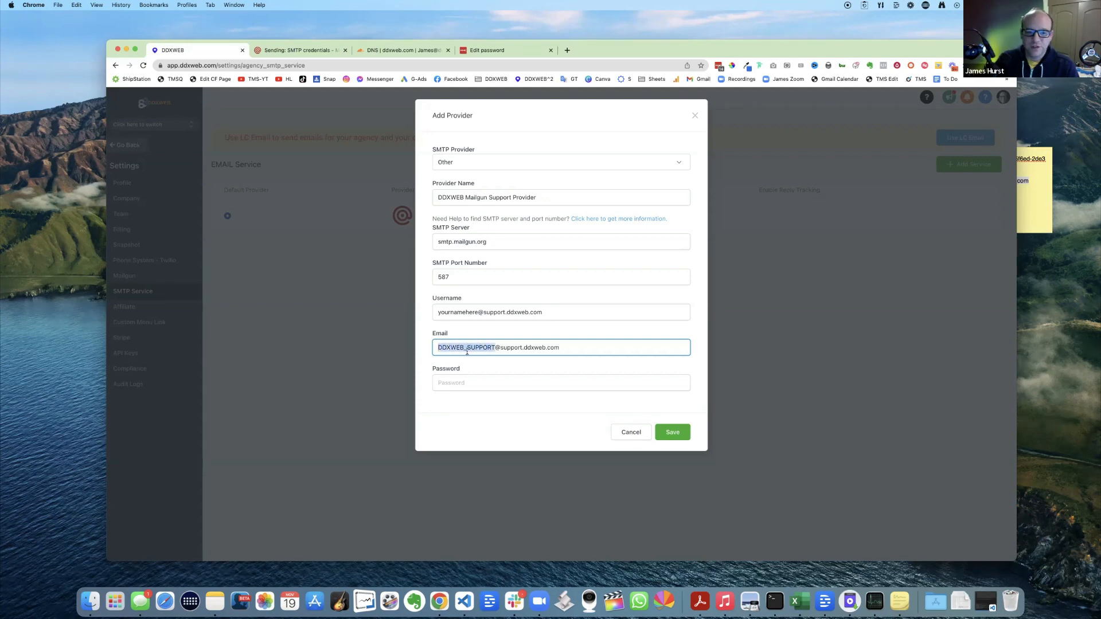
- Delete '_SUPPORT' from the sender email's name, leaving DDXWEB before the @
{"action": "left_click", "coordinate": [535, 355]}
{"action": "key", "text": "BackSpace"}
{"action": "key", "text": "BackSpace"}
{"action": "key", "text": "BackSpace"}
{"action": "key", "text": "BackSpace"}
{"action": "key", "text": "BackSpace"}
{"action": "key", "text": "BackSpace"}
{"action": "key", "text": "BackSpace"}
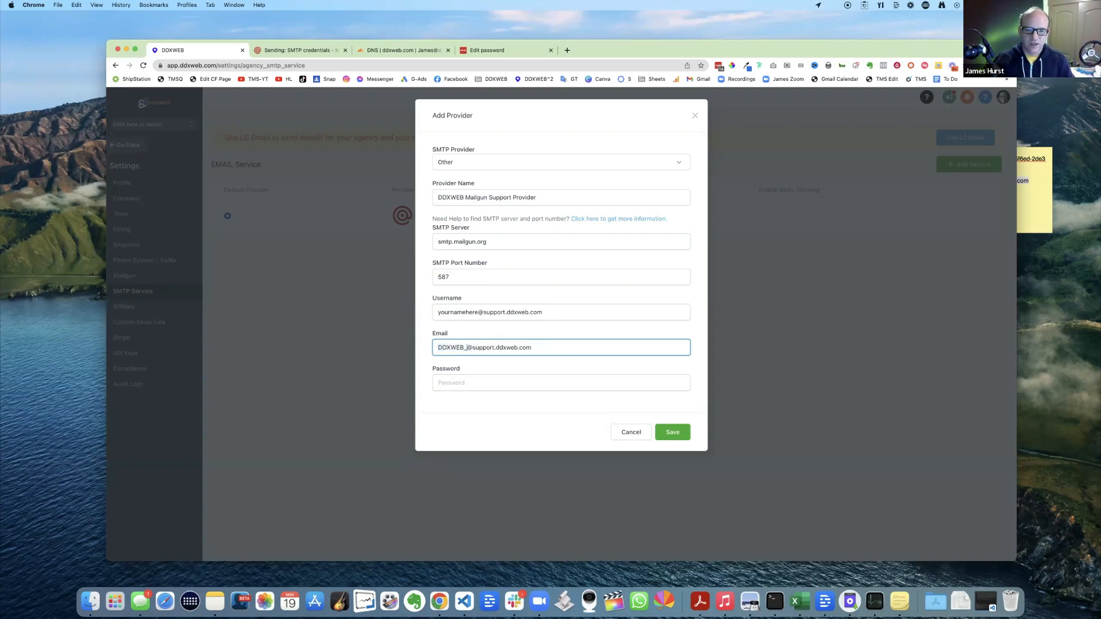
{"action": "key", "text": "BackSpace"}
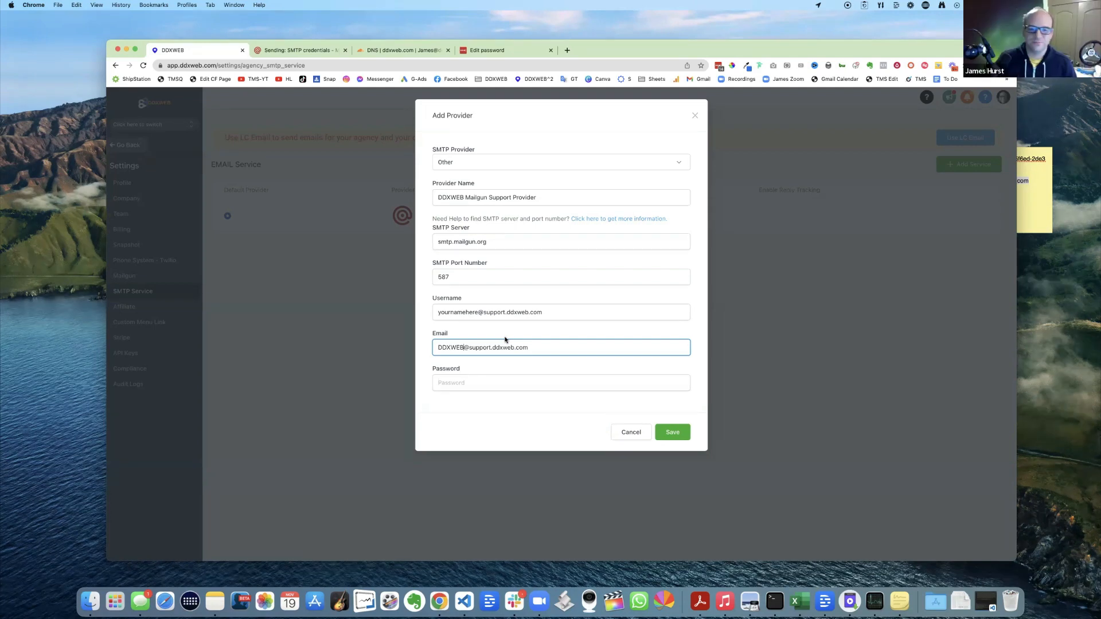
{"action": "left_click", "coordinate": [465, 348]}
{"action": "type", "text": "_"}
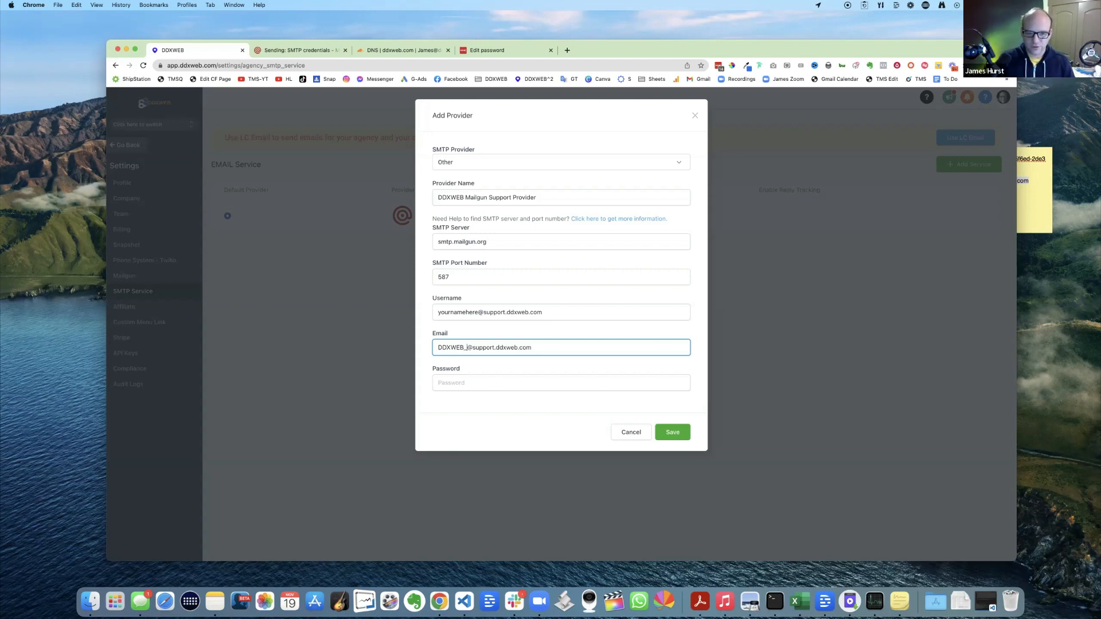
{"action": "key", "text": "BackSpace"}
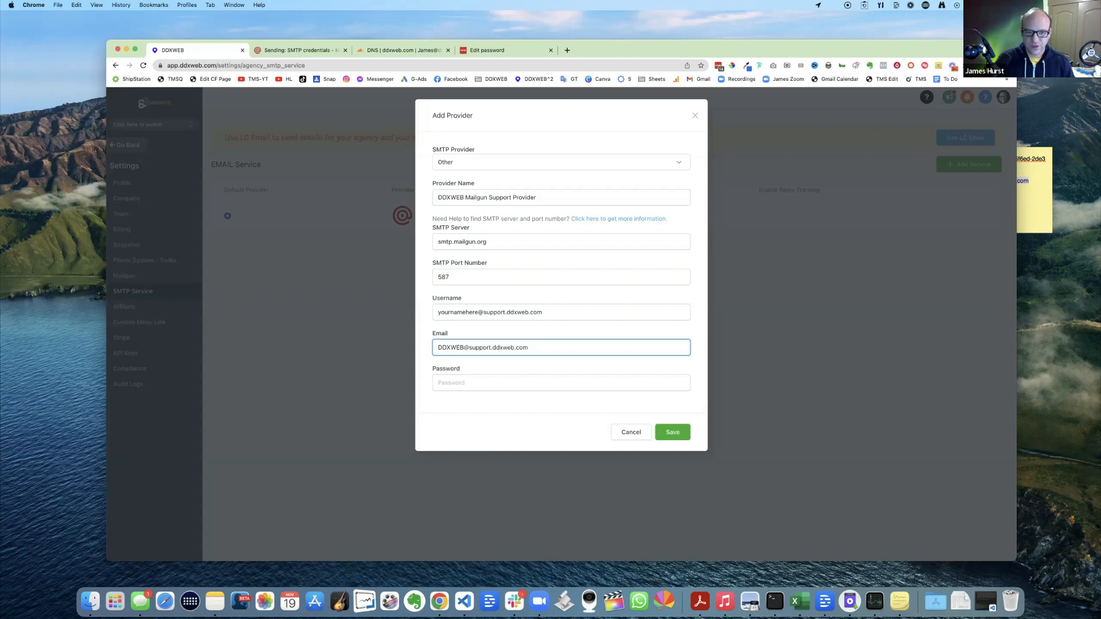
{"action": "left_click", "coordinate": [544, 331]}
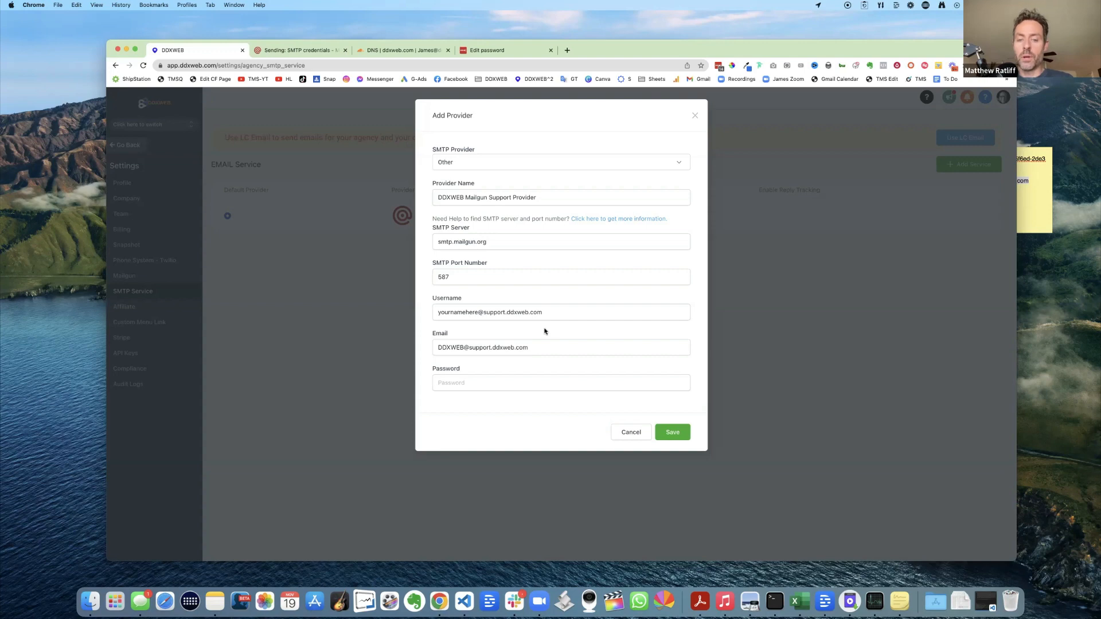
- Try The_Marketing_Show as the email name, then revert it to DDXWEB
{"action": "left_click", "coordinate": [454, 348]}
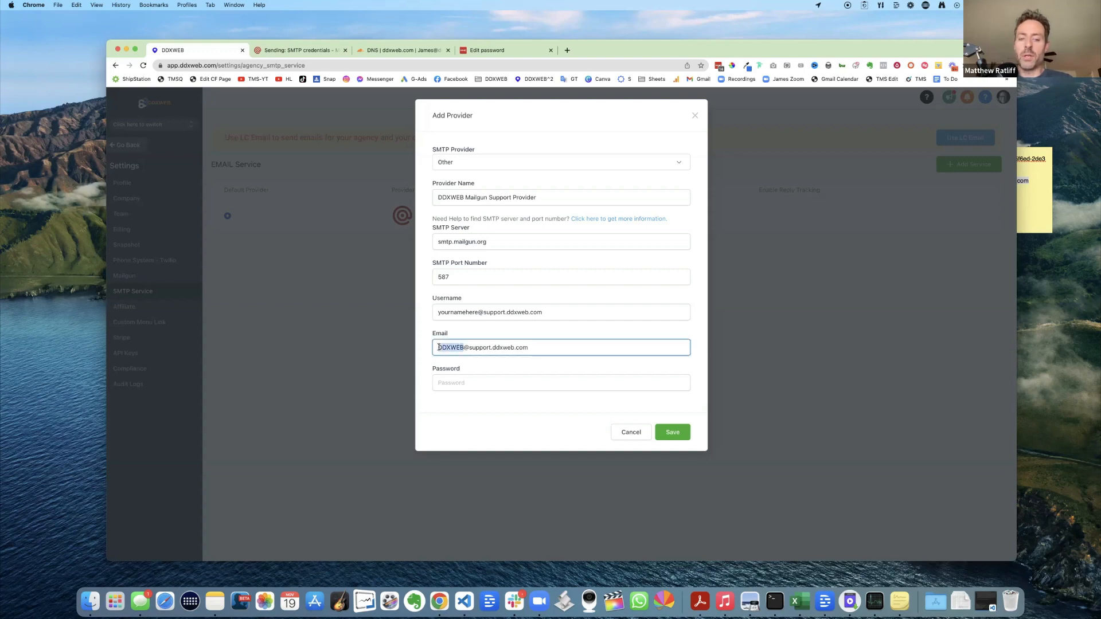
{"action": "type", "text": "the"}
{"action": "key", "text": "BackSpace"}
{"action": "key", "text": "BackSpace"}
{"action": "key", "text": "BackSpace"}
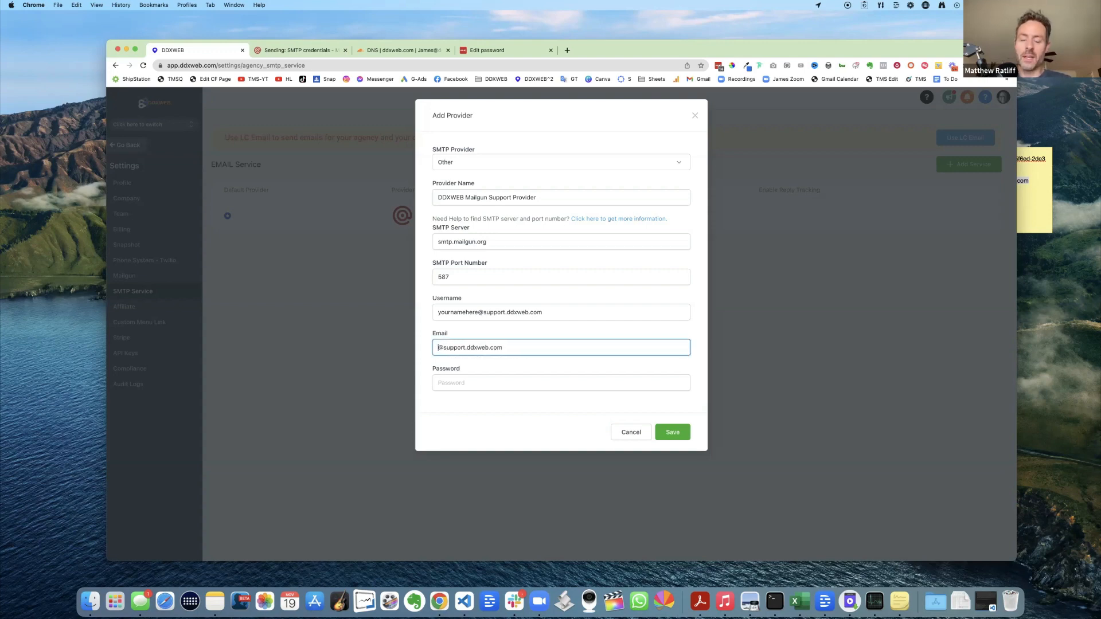
{"action": "type", "text": "THe"}
{"action": "key", "text": "BackSpace"}
{"action": "key", "text": "BackSpace"}
{"action": "type", "text": "he_Ma"}
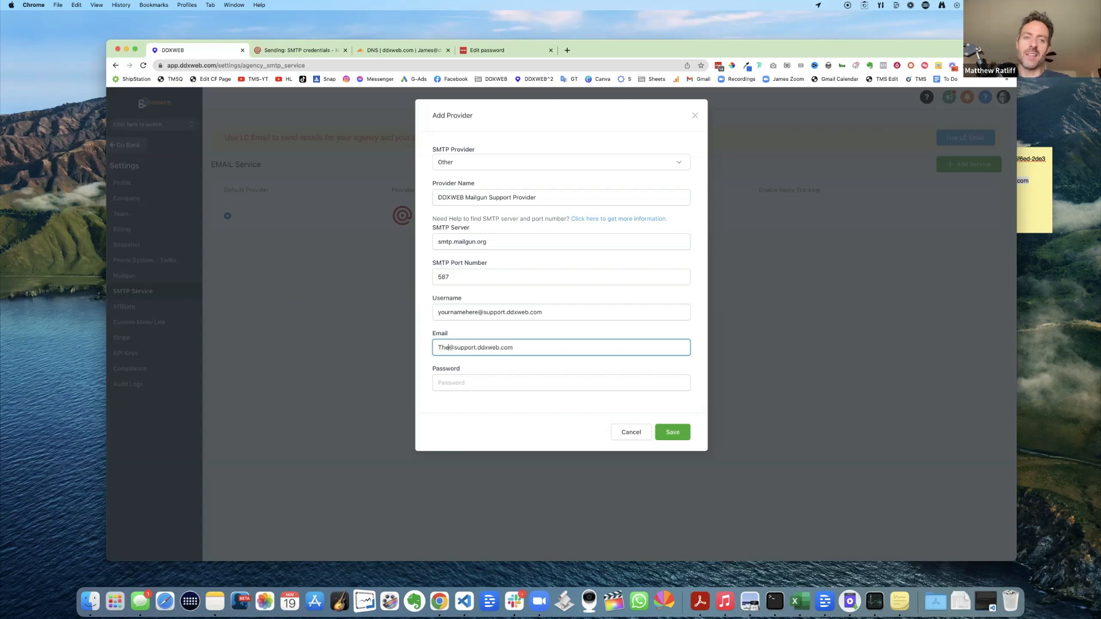
{"action": "type", "text": "ing_Show"}
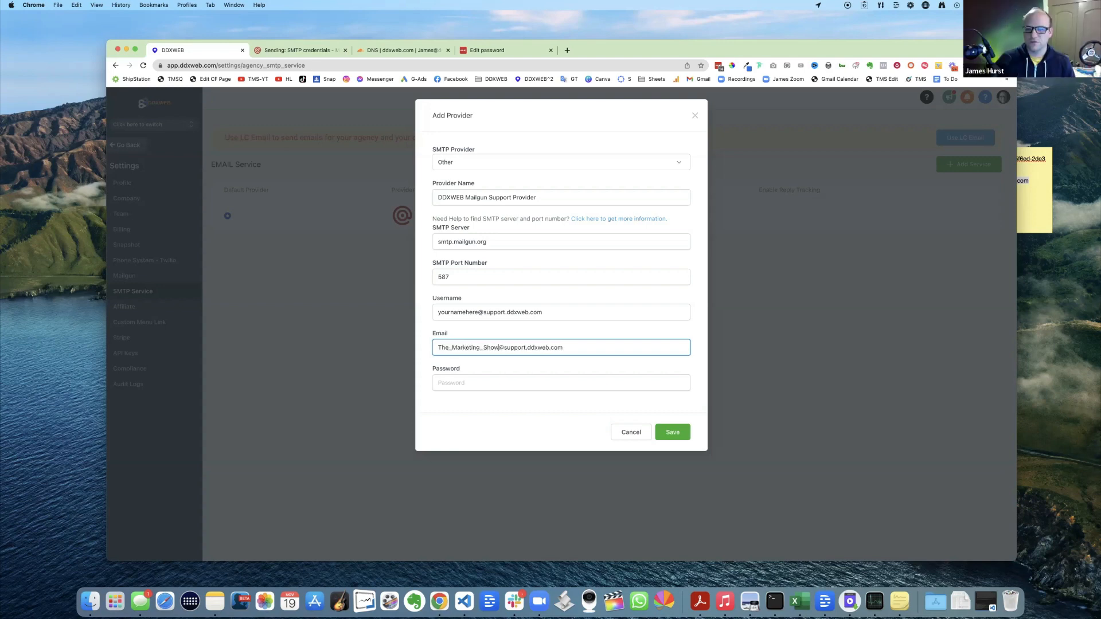
{"action": "key", "text": "BackSpace"}
{"action": "key", "text": "BackSpace"}
{"action": "key", "text": "BackSpace"}
{"action": "key", "text": "BackSpace"}
{"action": "key", "text": "BackSpace"}
{"action": "key", "text": "BackSpace"}
{"action": "key", "text": "BackSpace"}
{"action": "key", "text": "BackSpace"}
{"action": "key", "text": "BackSpace"}
{"action": "key", "text": "BackSpace"}
{"action": "key", "text": "BackSpace"}
{"action": "key", "text": "BackSpace"}
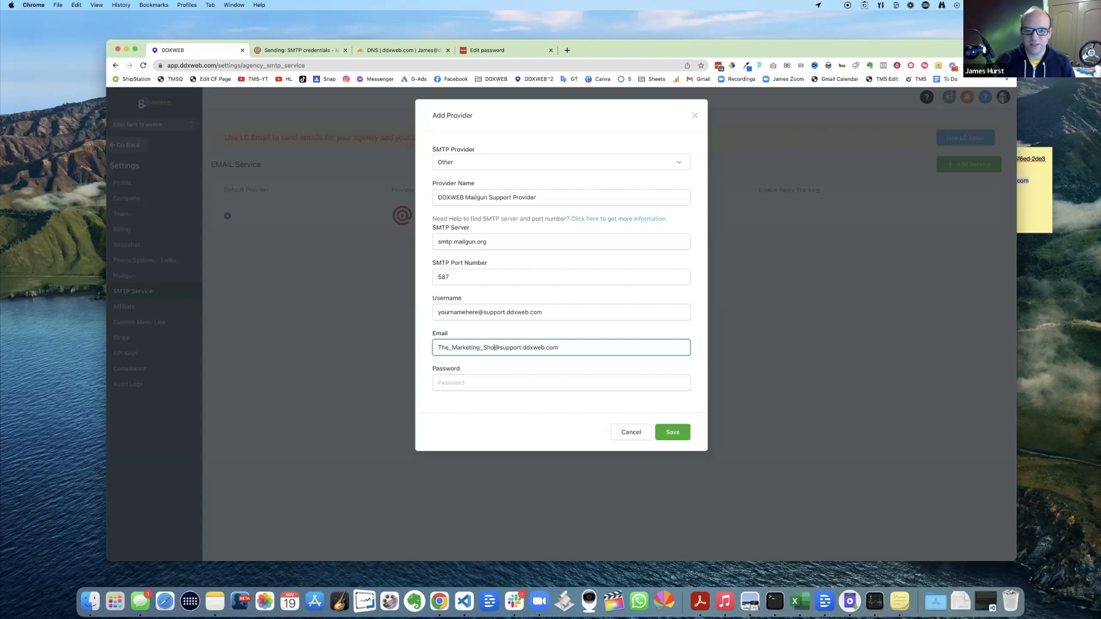
{"action": "key", "text": "BackSpace"}
{"action": "key", "text": "BackSpace"}
{"action": "key", "text": "BackSpace"}
{"action": "key", "text": "BackSpace"}
{"action": "key", "text": "BackSpace"}
{"action": "key", "text": "BackSpace"}
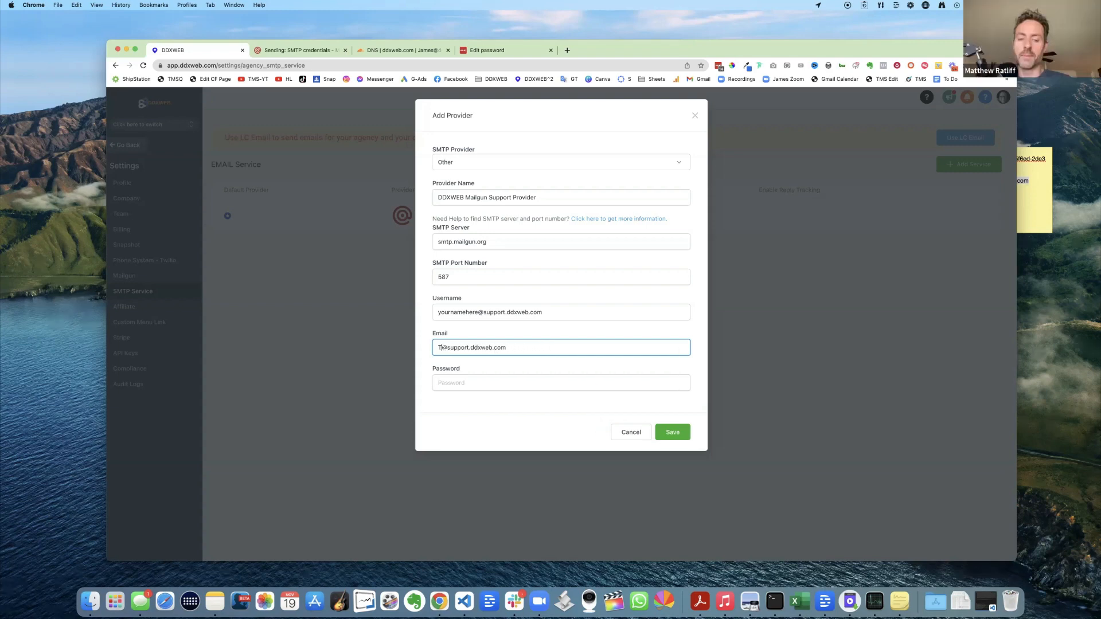
{"action": "type", "text": "DDXWEB"}
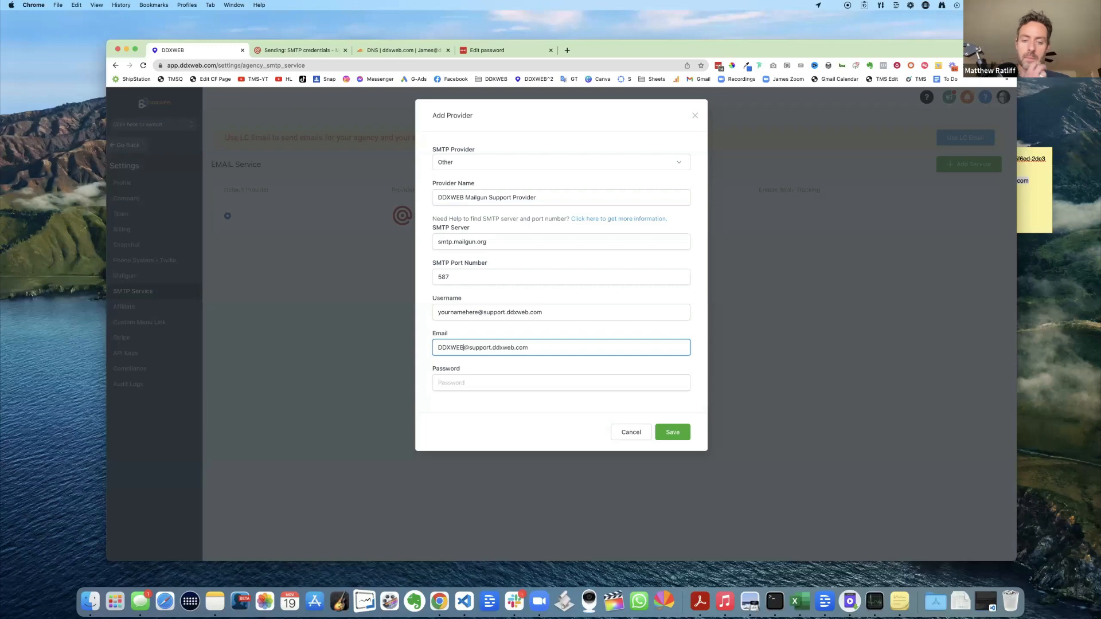
{"action": "left_click", "coordinate": [468, 384]}
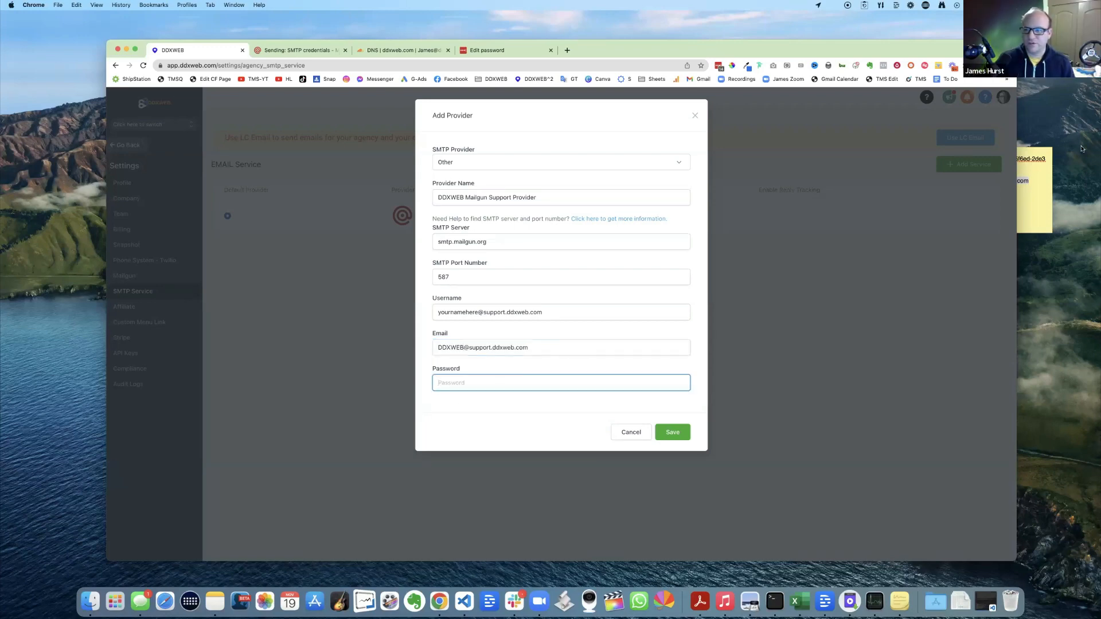
- Paste the Mailgun key from the sticky note as the Password and save the provider
{"action": "left_click", "coordinate": [1044, 192]}
{"action": "left_click_drag", "start_coordinate": [974, 167], "coordinate": [928, 159]}
{"action": "right_click", "coordinate": [952, 168]}
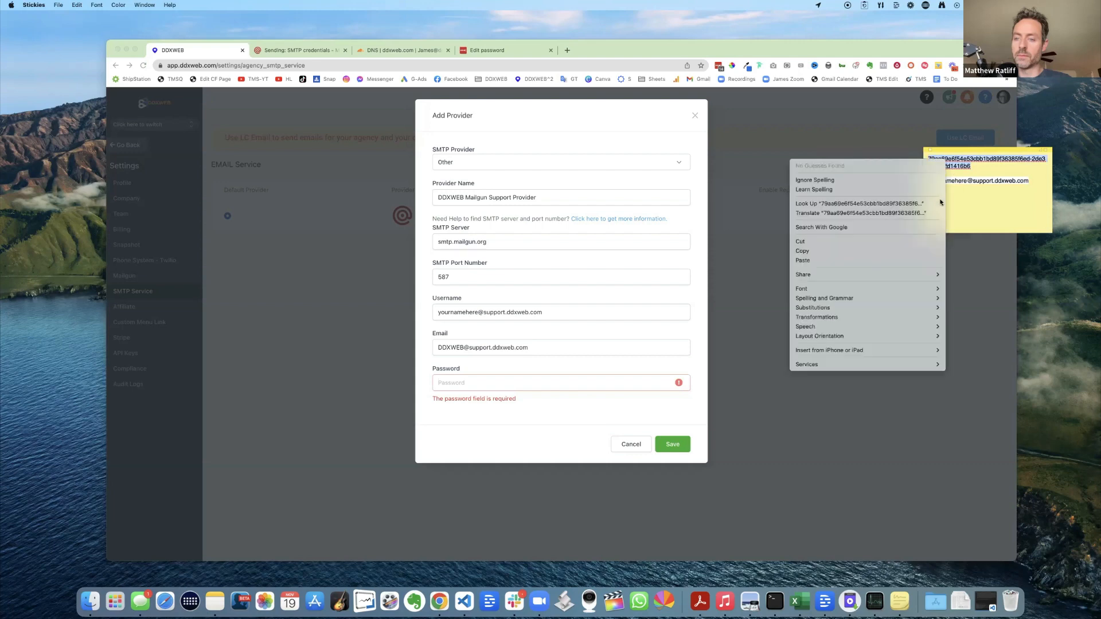
{"action": "left_click", "coordinate": [840, 251]}
{"action": "left_click", "coordinate": [457, 384]}
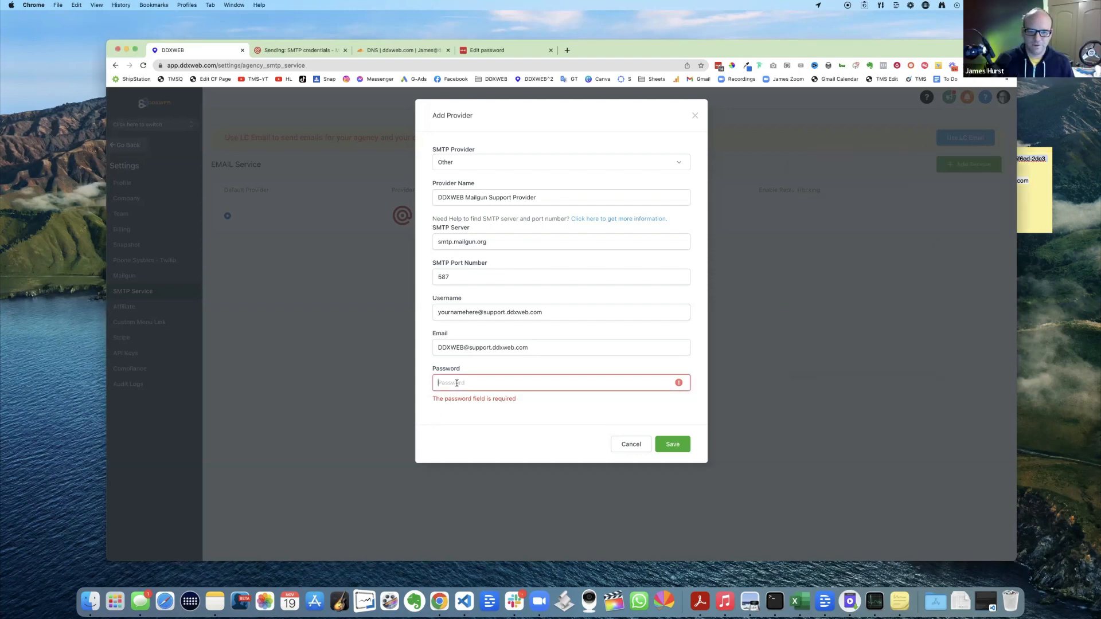
{"action": "key", "text": "super+v"}
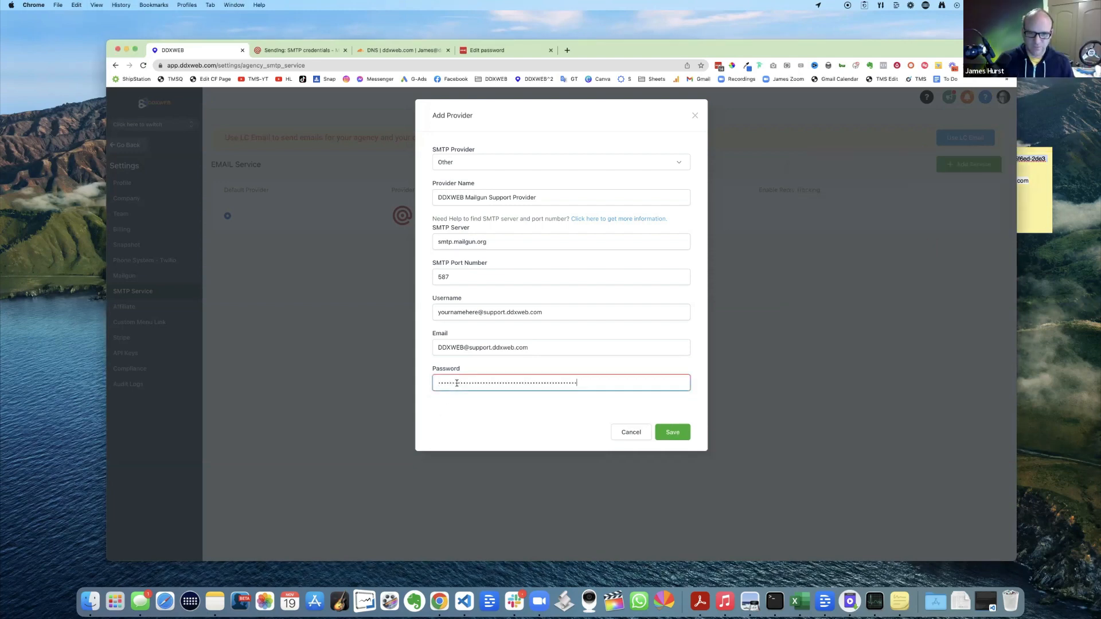
{"action": "left_click", "coordinate": [678, 437]}
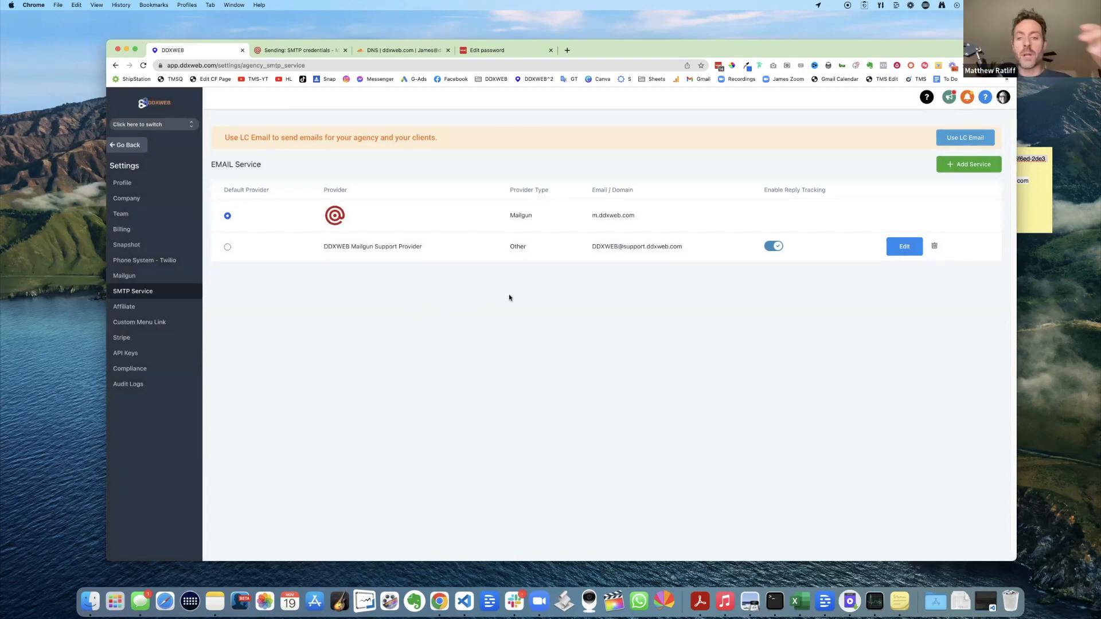
- Mark DDXWEB Mailgun Support Provider as the default provider and reopen its settings
{"action": "left_click", "coordinate": [227, 247]}
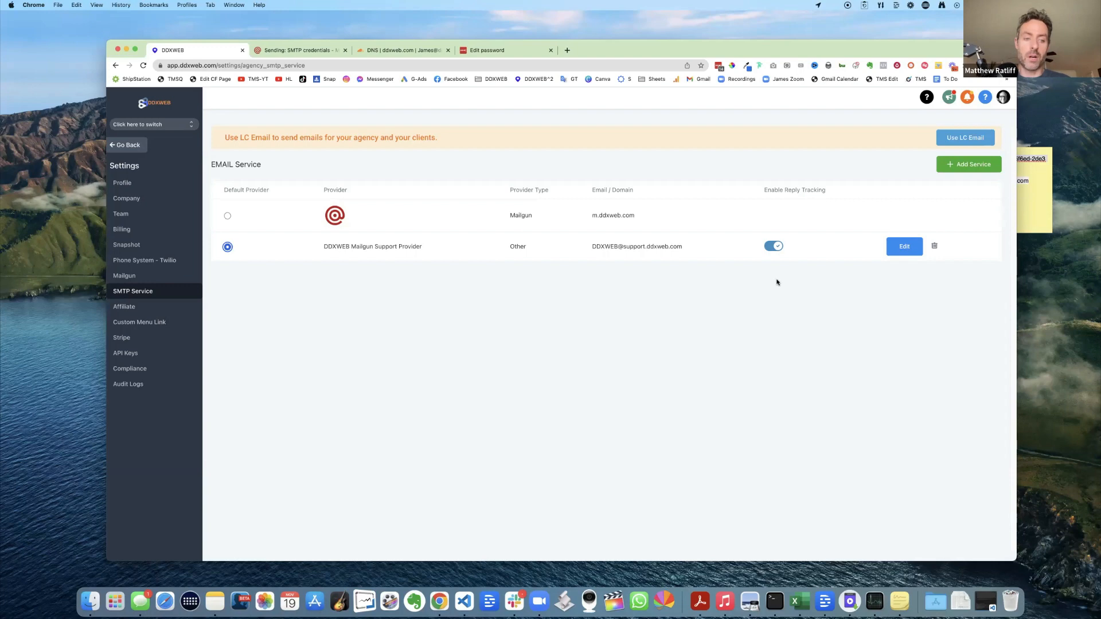
{"action": "left_click", "coordinate": [905, 250]}
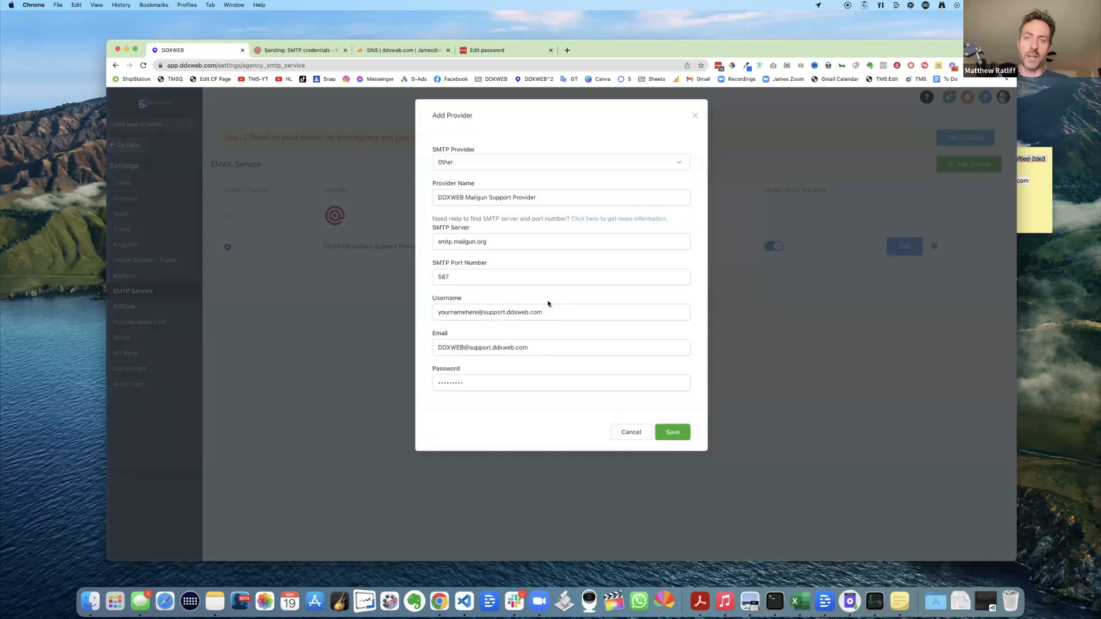
- Append 2 to make the sender email name DDXWEB2 and save the provider
{"action": "left_click", "coordinate": [464, 348]}
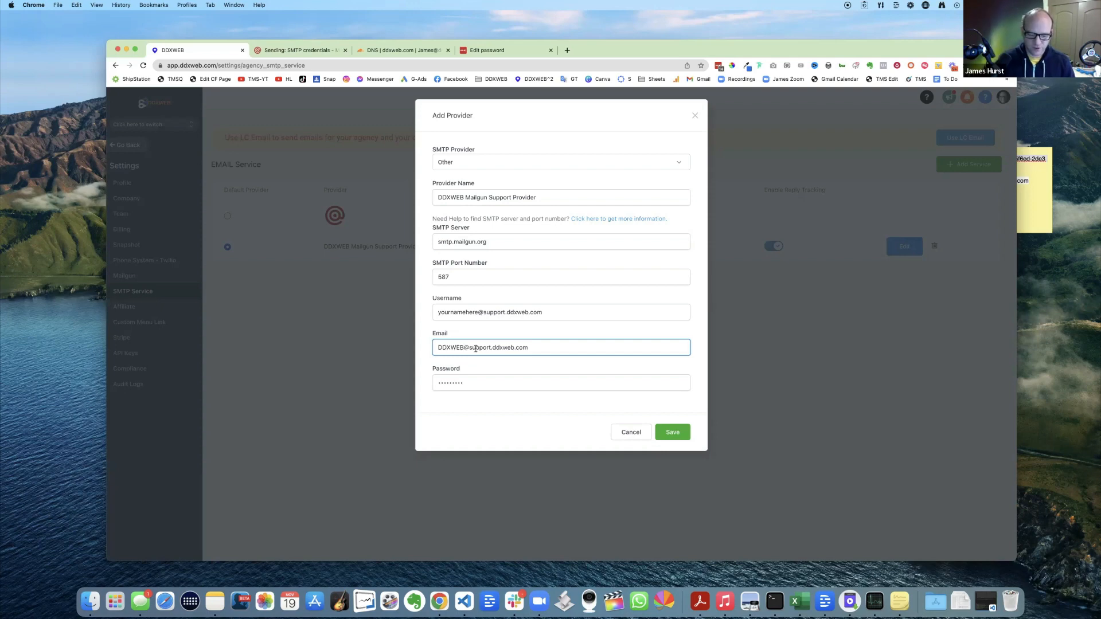
{"action": "type", "text": "2"}
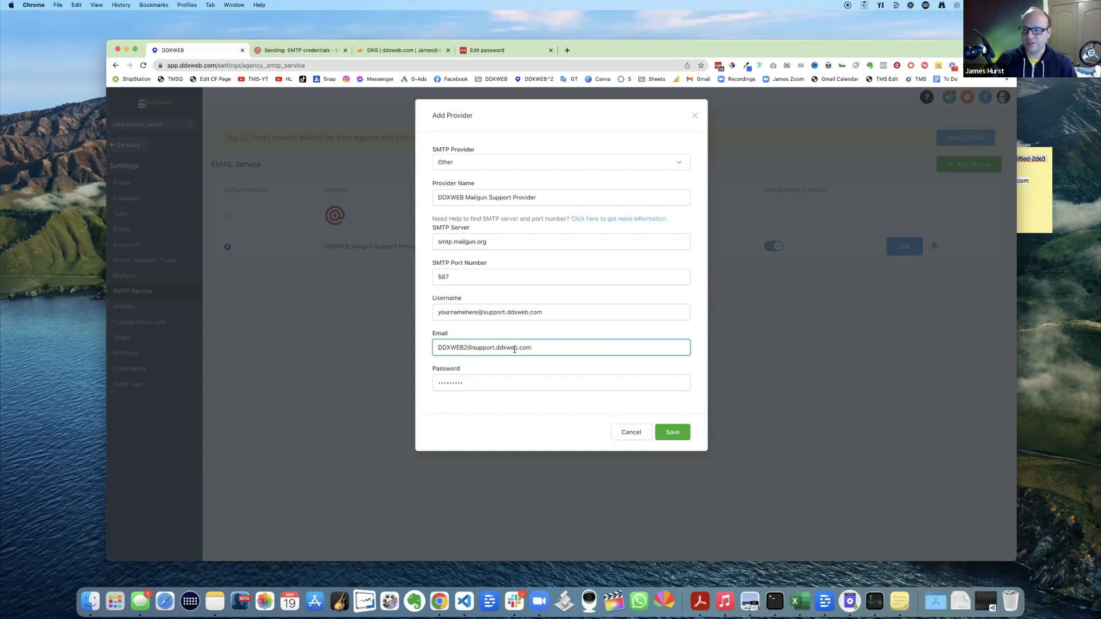
{"action": "left_click", "coordinate": [674, 433]}
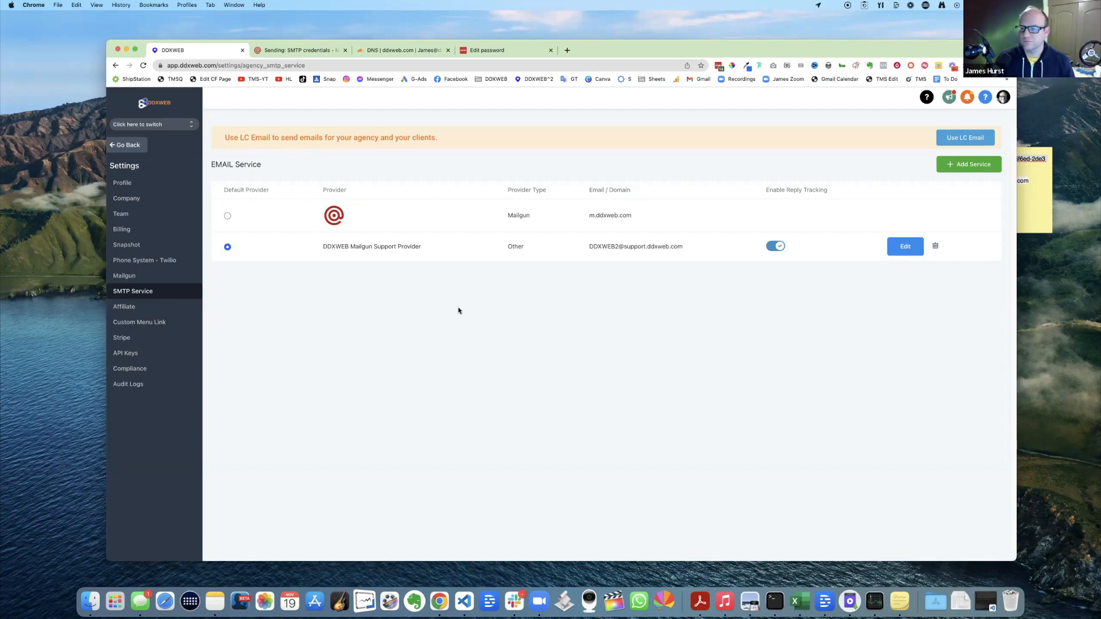
- Replace the provider's password with the Mailgun key from the sticky note, save, and open a new window
{"action": "left_click", "coordinate": [902, 250]}
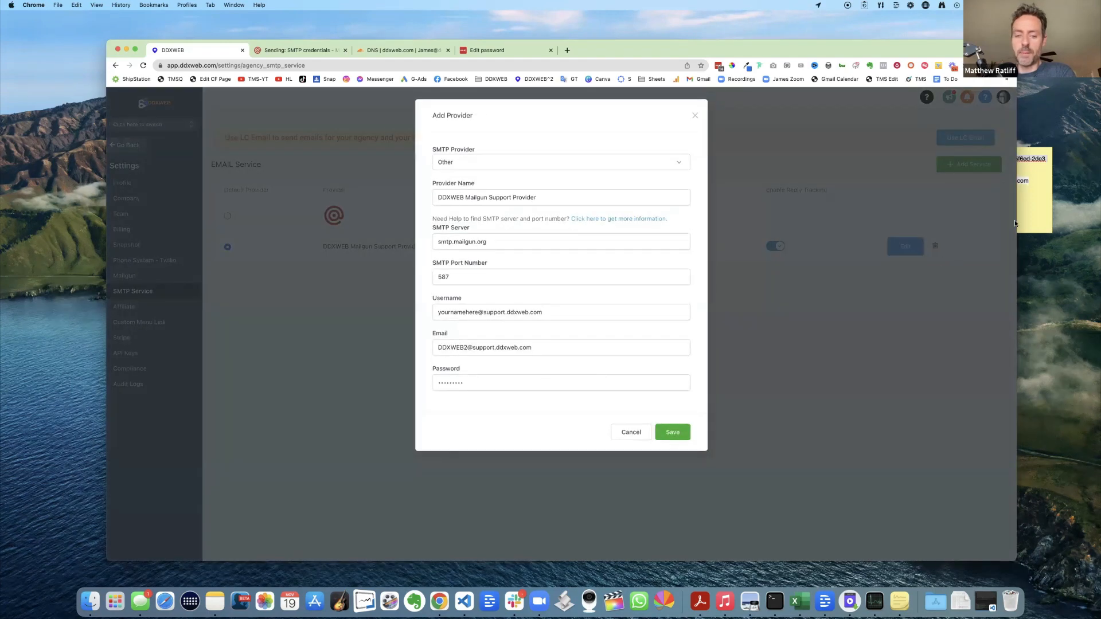
{"action": "left_click", "coordinate": [1015, 223]}
{"action": "left_click_drag", "start_coordinate": [970, 167], "coordinate": [928, 161]}
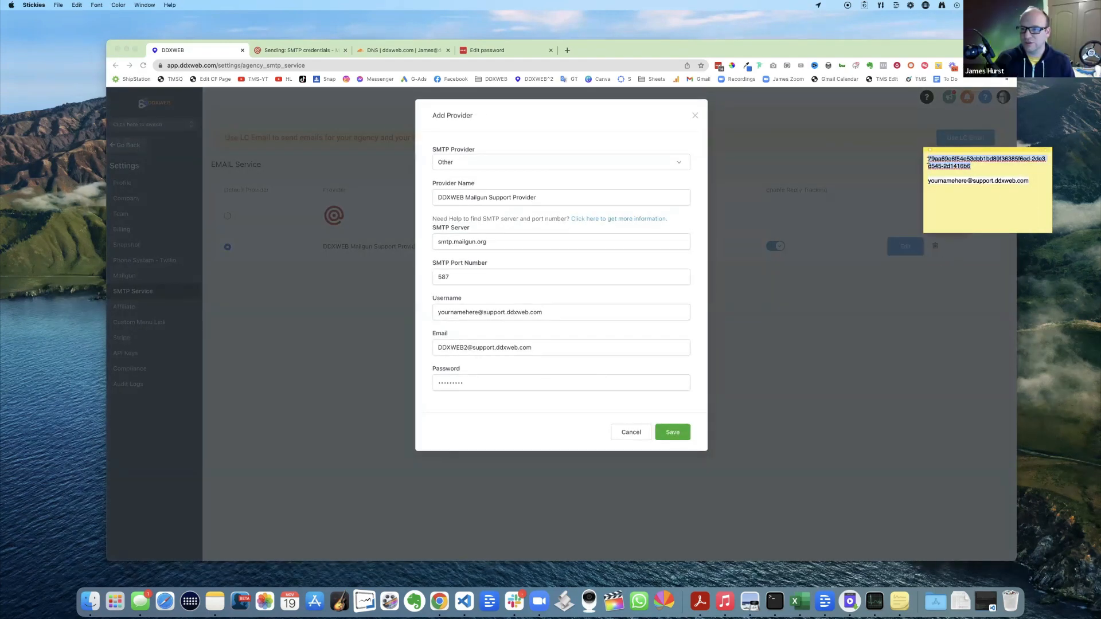
{"action": "left_click", "coordinate": [519, 383]}
{"action": "left_click_drag", "start_coordinate": [499, 383], "coordinate": [423, 384]}
{"action": "key", "text": "BackSpace"}
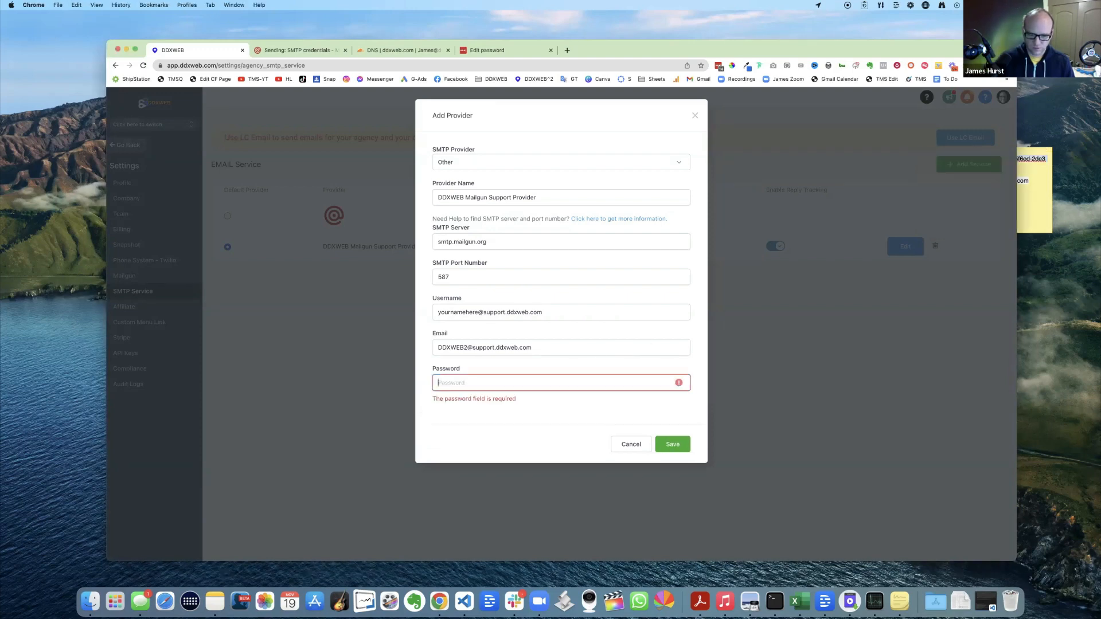
{"action": "key", "text": "super+v"}
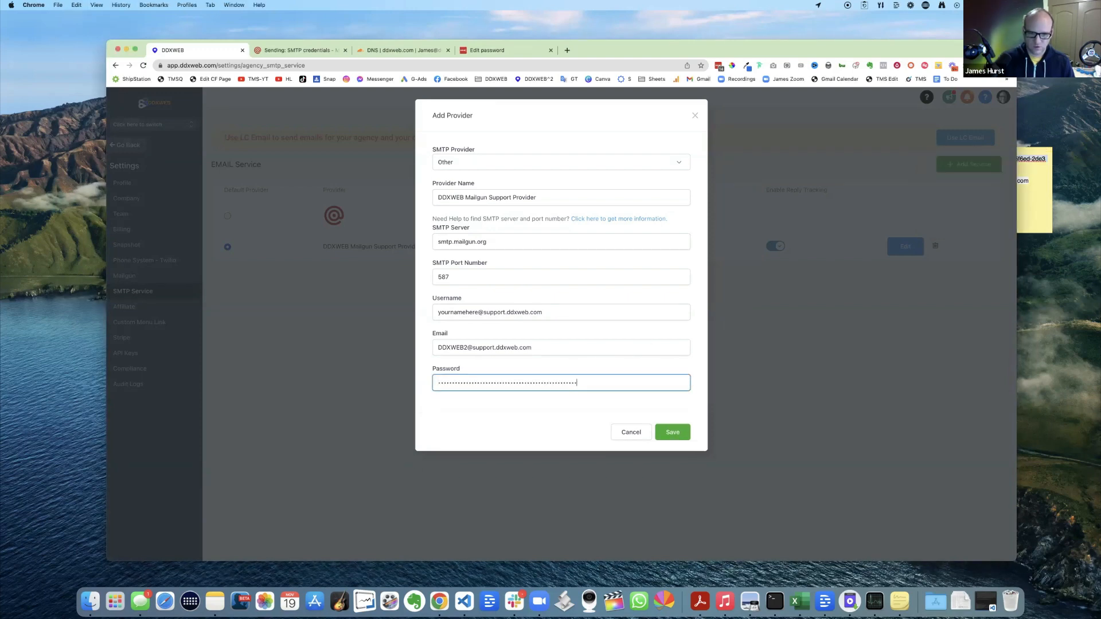
{"action": "left_click", "coordinate": [678, 435]}
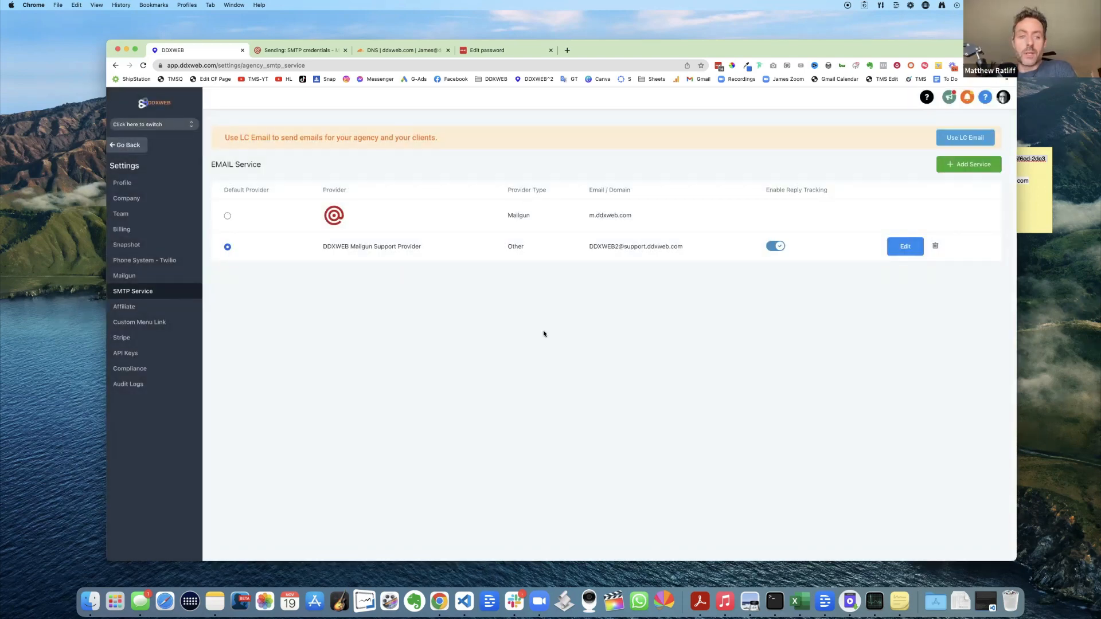
{"action": "key", "text": "super+n"}
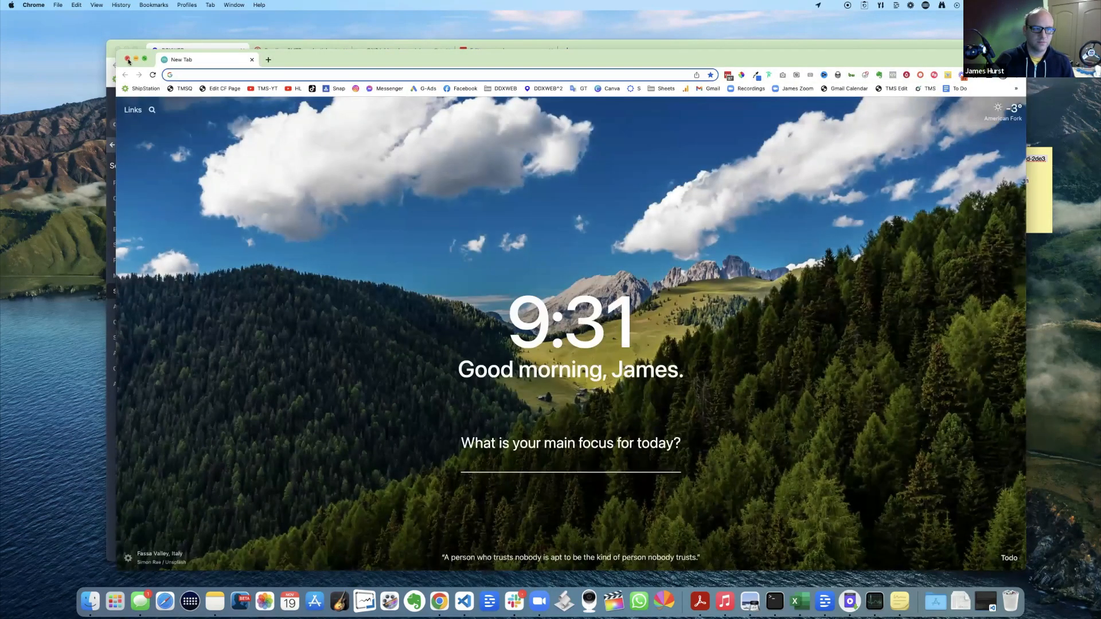
- Close the blank window and open the sub-account switcher list, trying a 'ca' search
{"action": "key", "text": "super+w"}
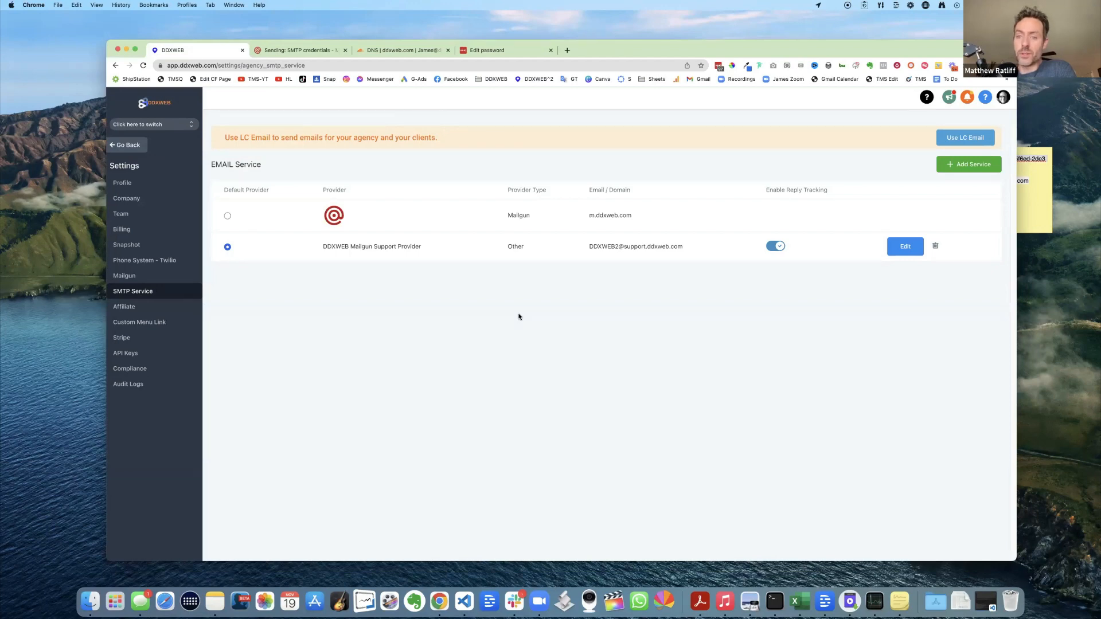
{"action": "left_click", "coordinate": [164, 126]}
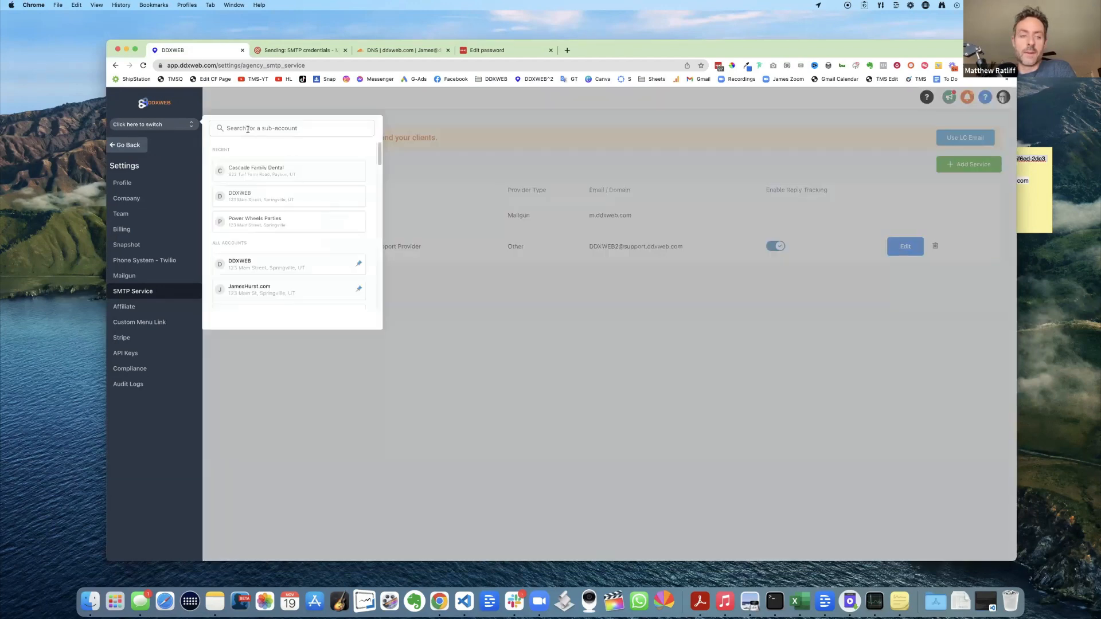
{"action": "left_click", "coordinate": [248, 129]}
{"action": "type", "text": "ca"}
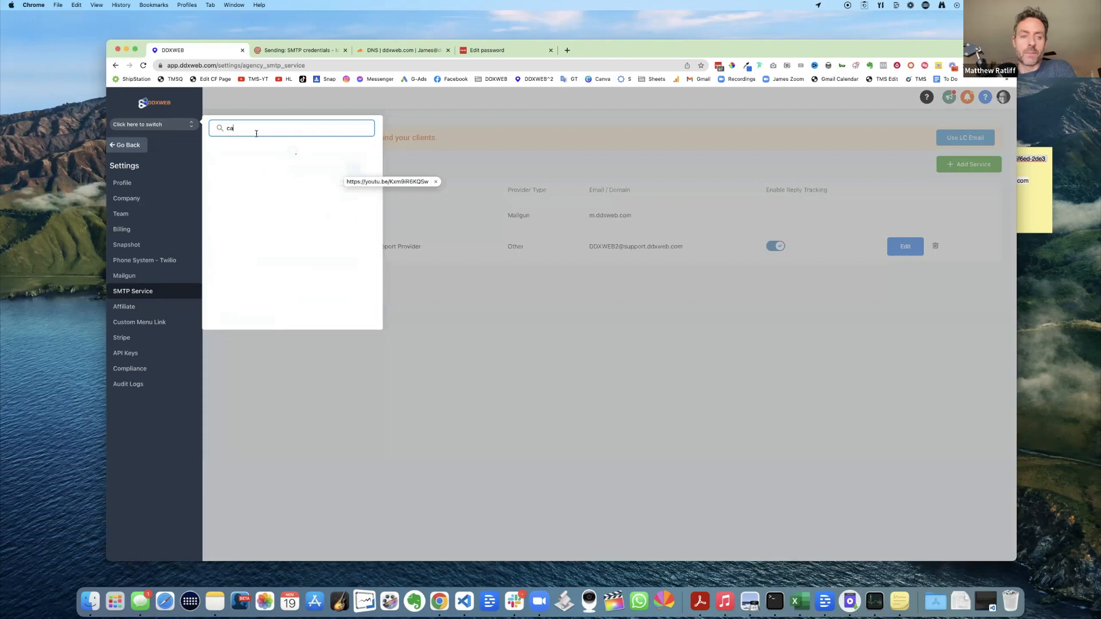
{"action": "key", "text": "Return"}
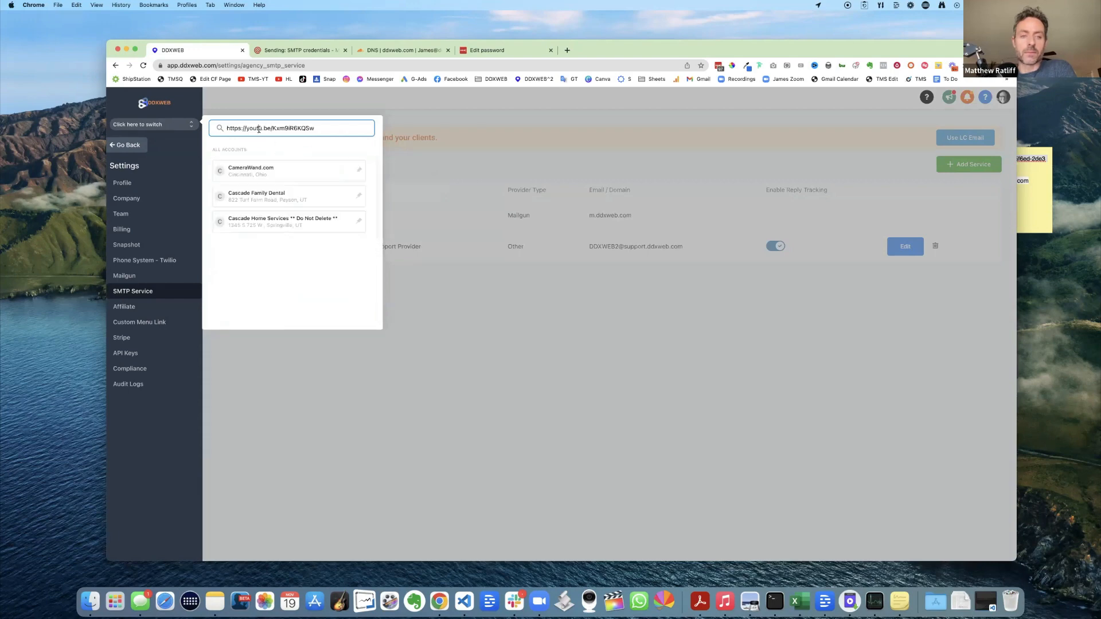
{"action": "left_click", "coordinate": [200, 128]}
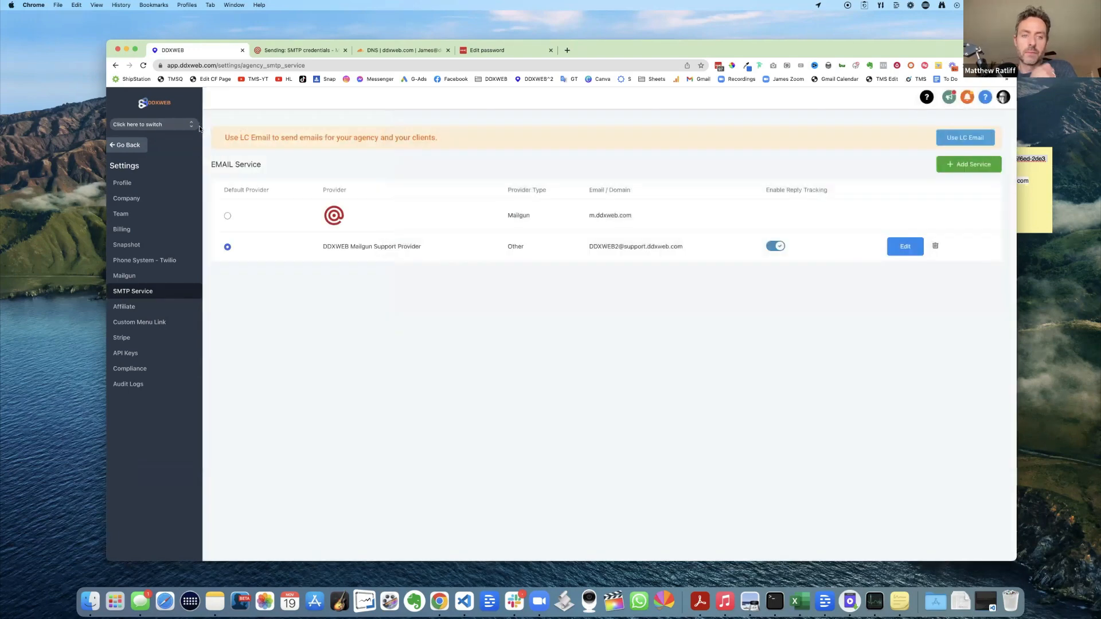
{"action": "left_click", "coordinate": [199, 126]}
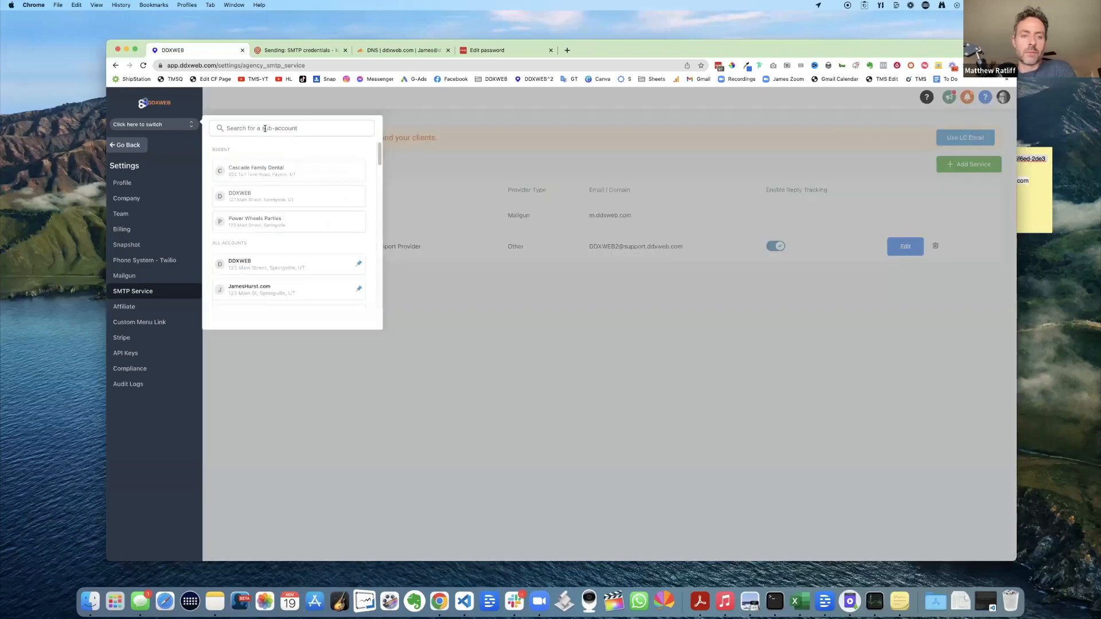
- Enter the Cascade Family Dental sub-account and open an Add Employee form from Settings > My Staff
{"action": "left_click", "coordinate": [258, 168]}
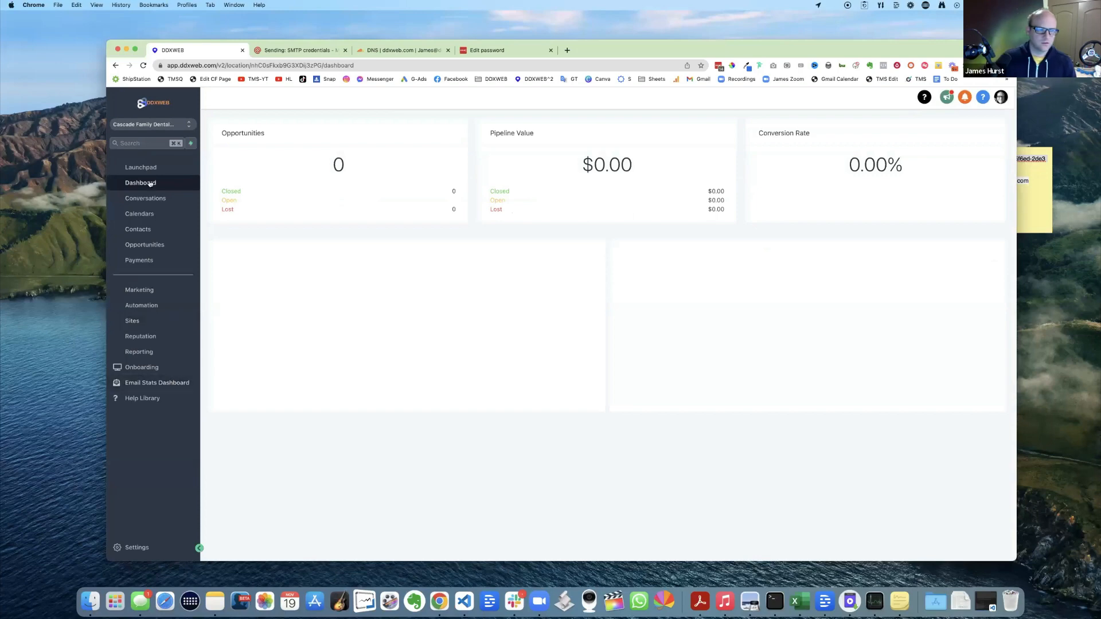
{"action": "left_click", "coordinate": [143, 548]}
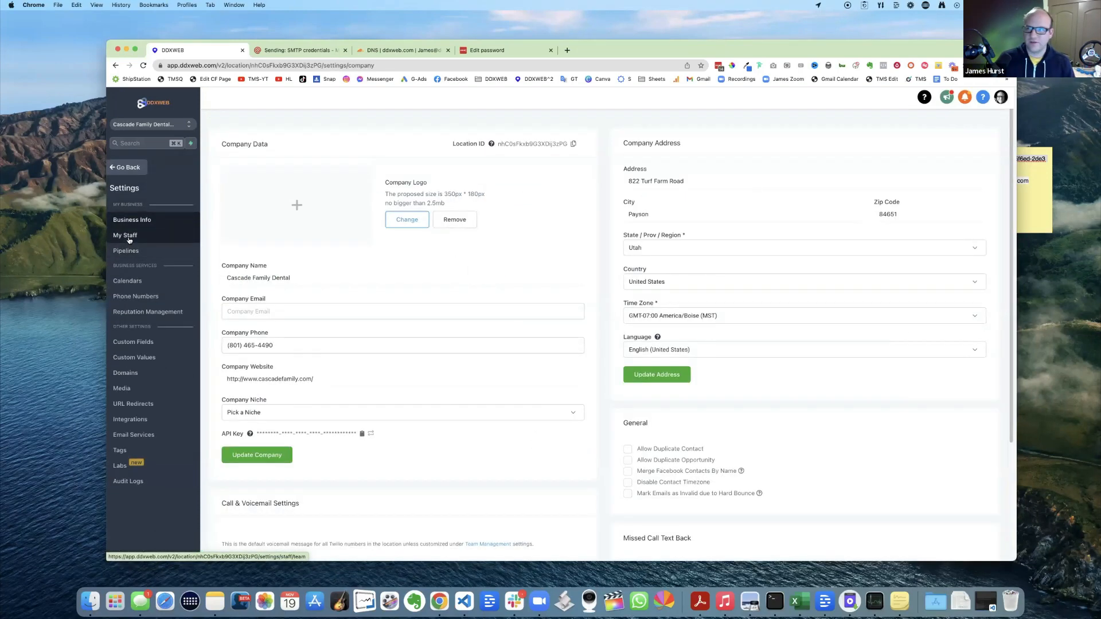
{"action": "left_click", "coordinate": [130, 240]}
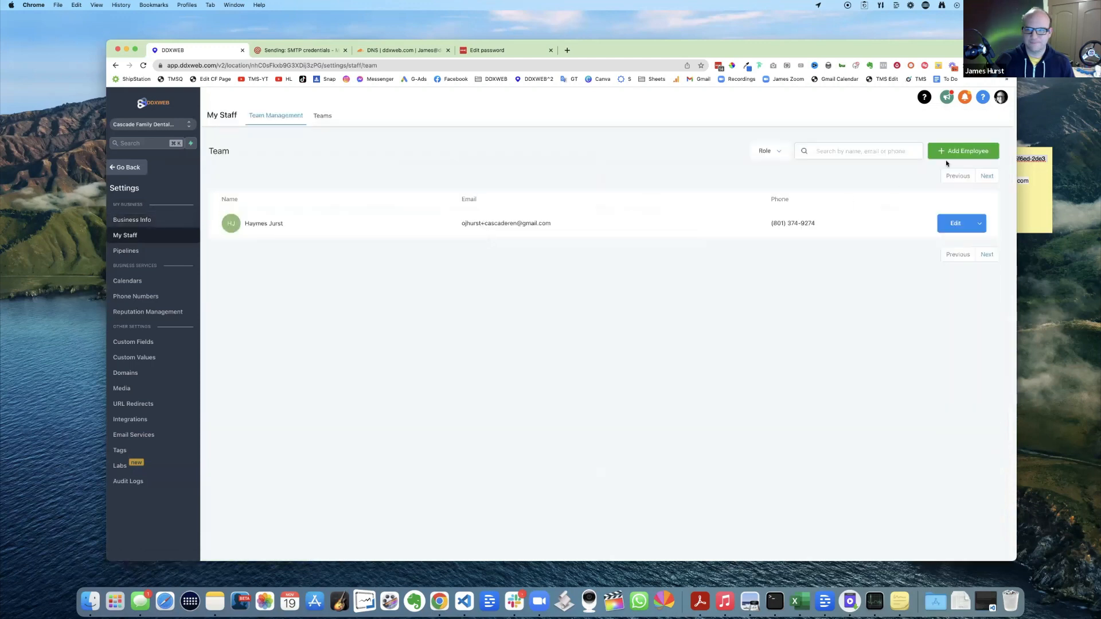
{"action": "left_click", "coordinate": [963, 151]}
{"action": "left_click", "coordinate": [469, 161]}
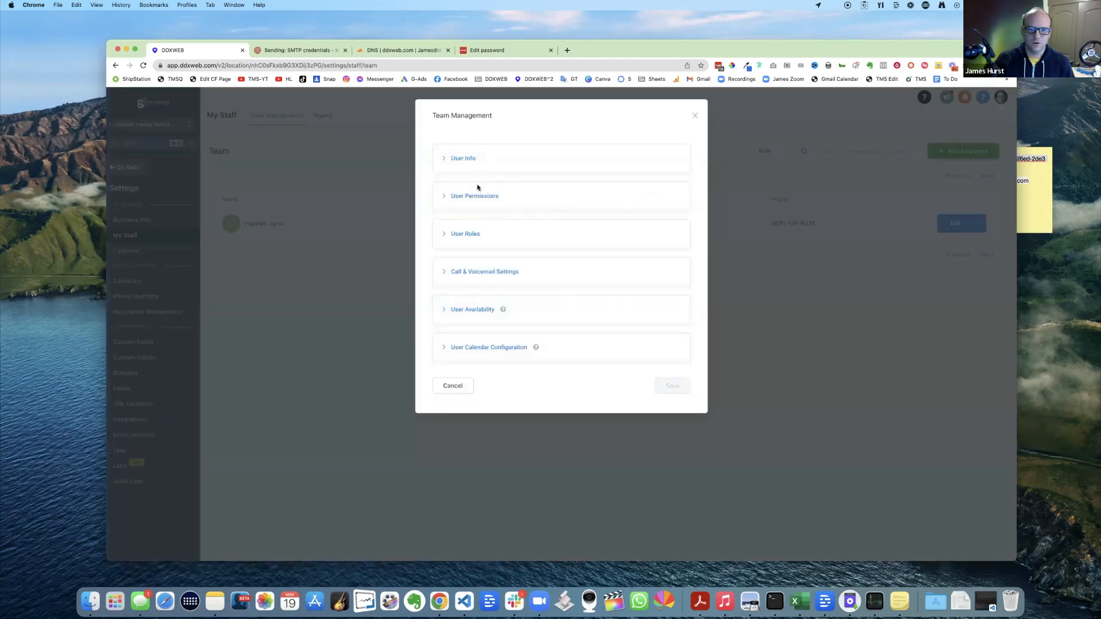
{"action": "left_click", "coordinate": [492, 293]}
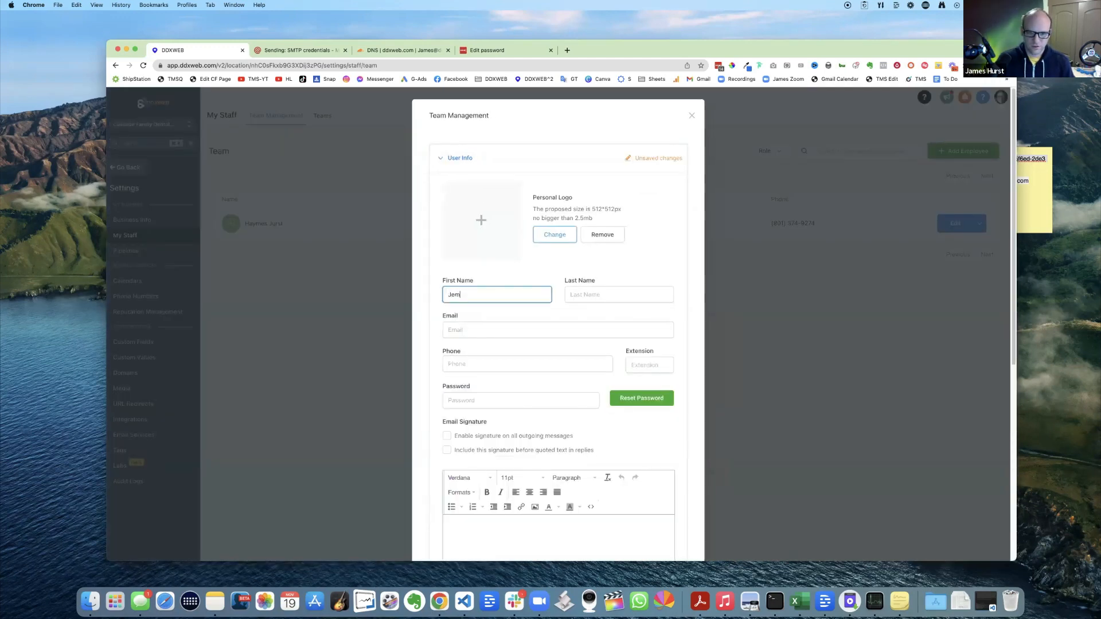
- Enter the new employee's first and last name
{"action": "key", "text": "Tab"}
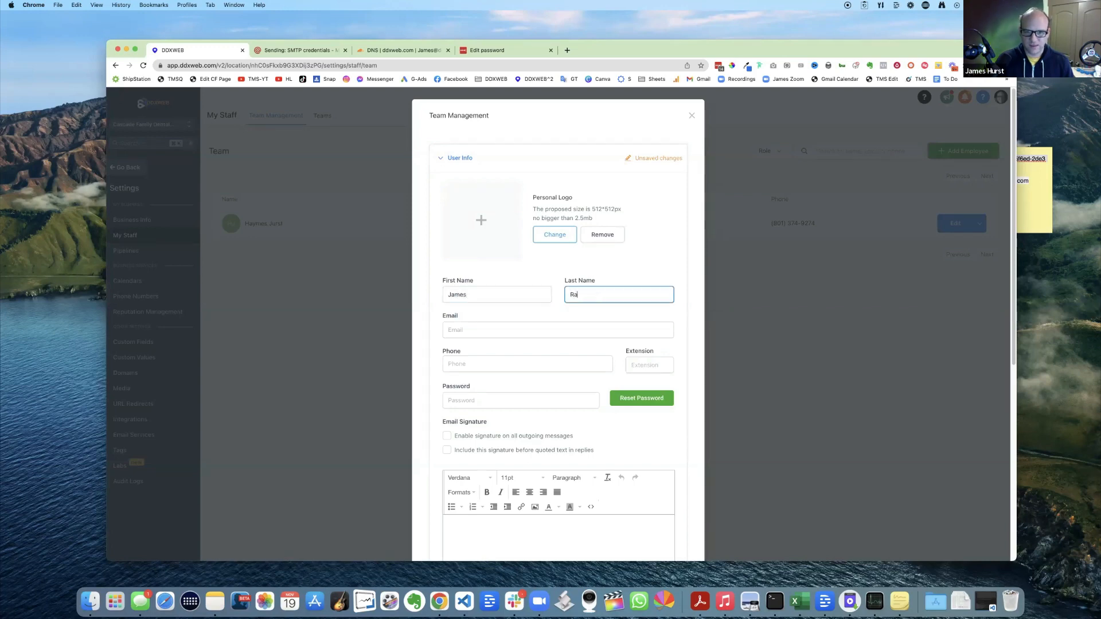
{"action": "key", "text": "Tab"}
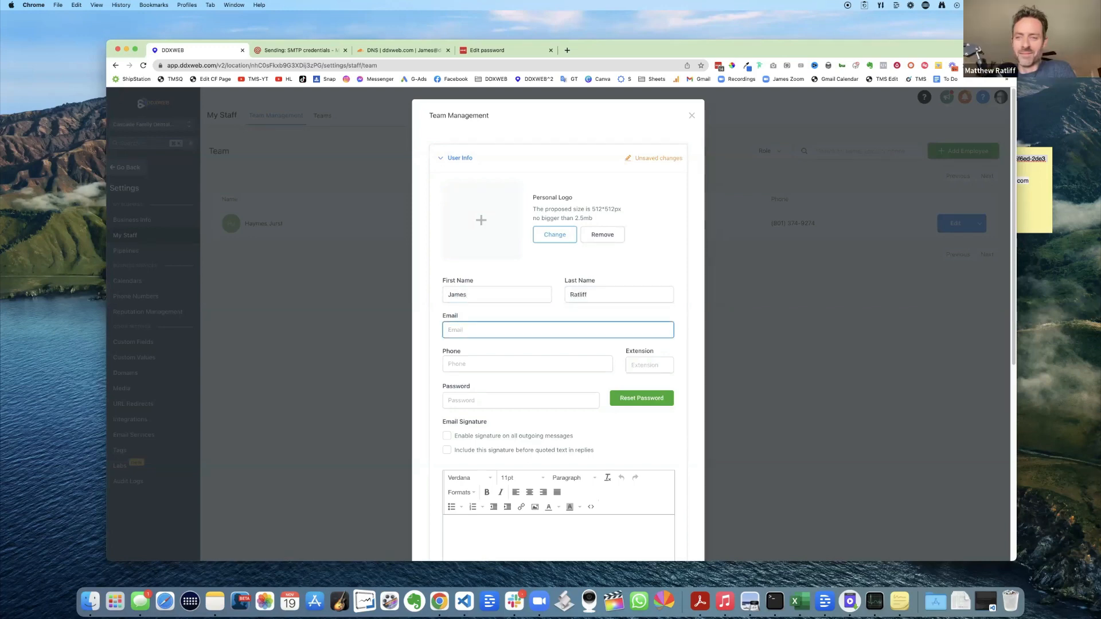
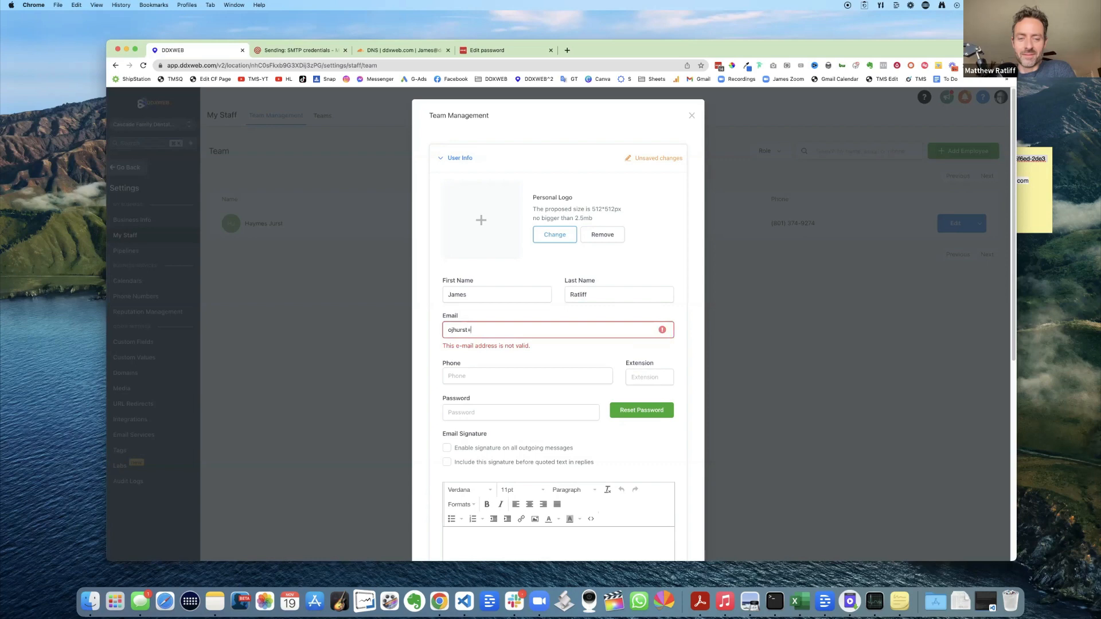
- Fill in the employee's e-mail address and phone number
{"action": "left_click", "coordinate": [480, 363]}
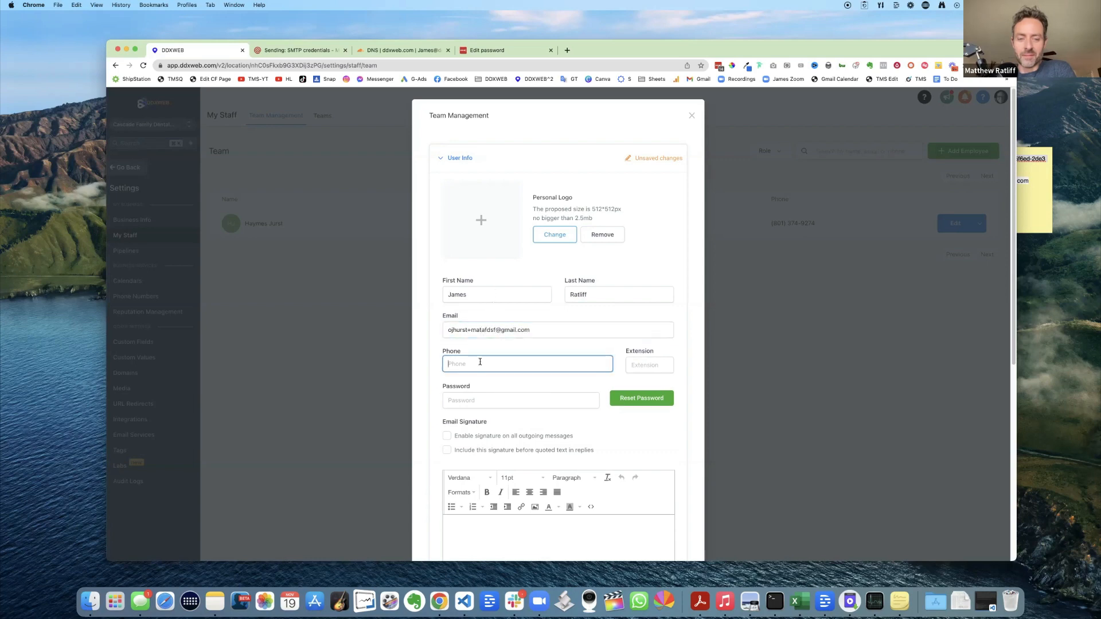
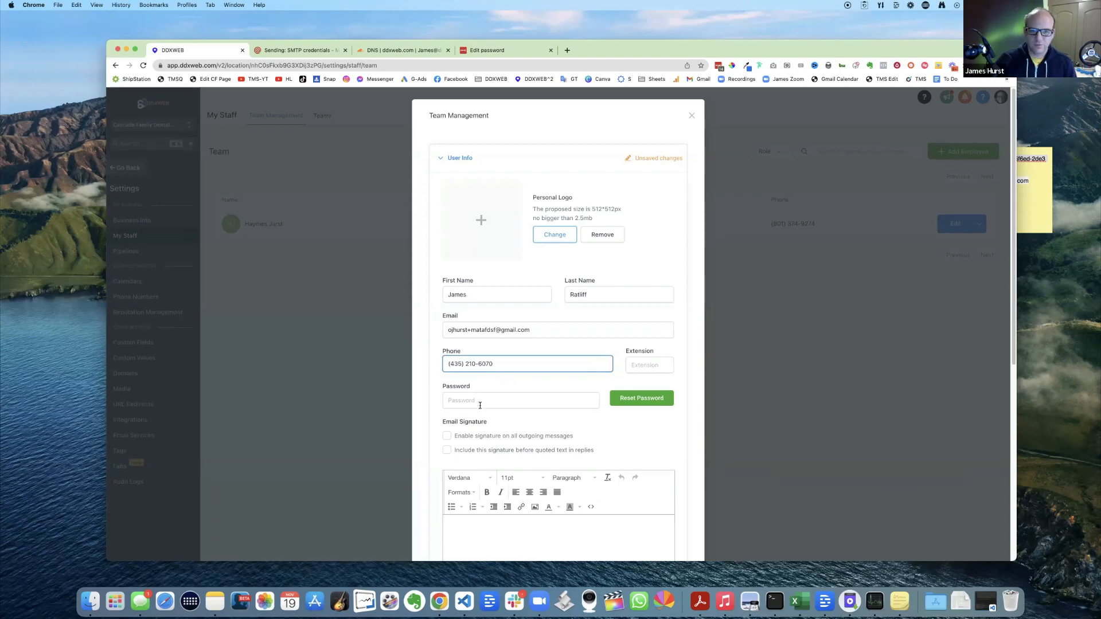
{"action": "left_click", "coordinate": [718, 66]}
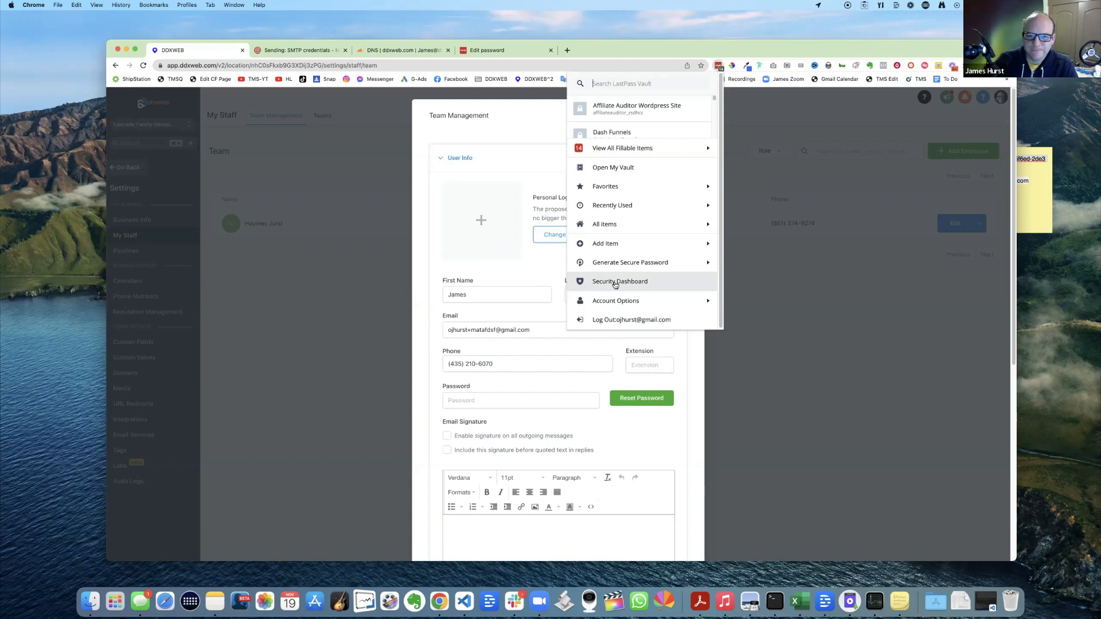
- Generate a secure password with LastPass and paste it into the Password field
{"action": "left_click", "coordinate": [615, 264]}
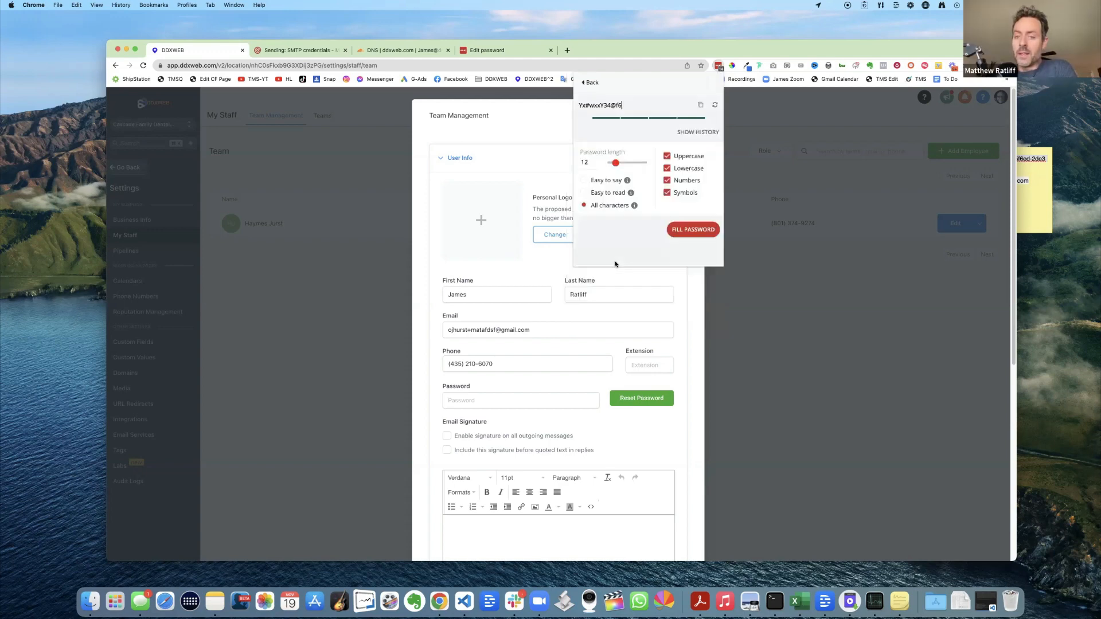
{"action": "triple_click", "coordinate": [607, 106]}
{"action": "right_click", "coordinate": [609, 106]}
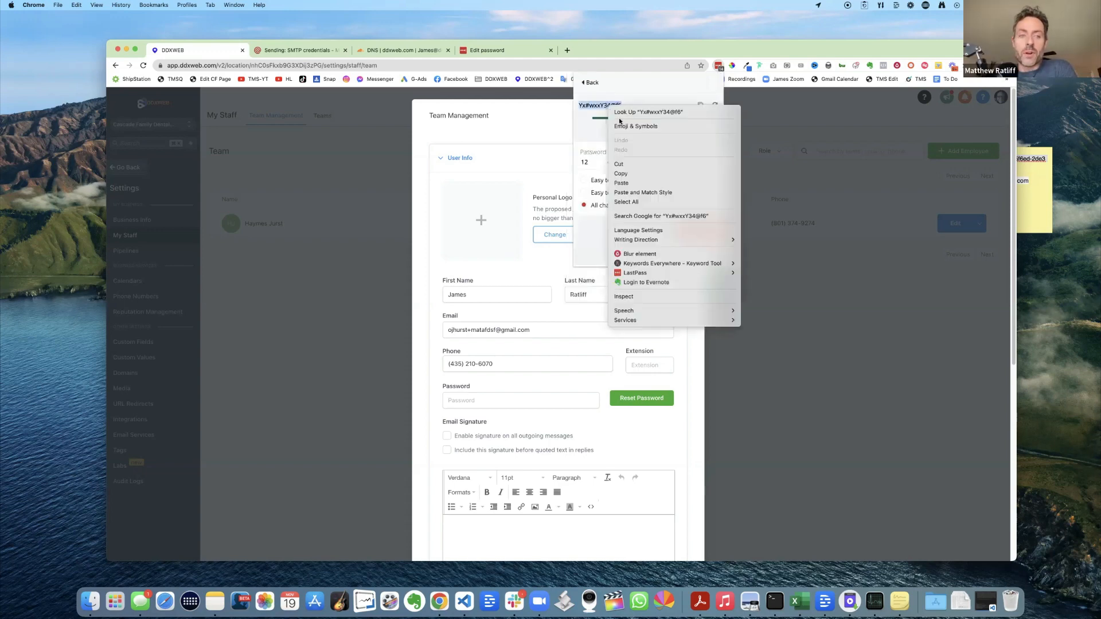
{"action": "left_click", "coordinate": [621, 173]}
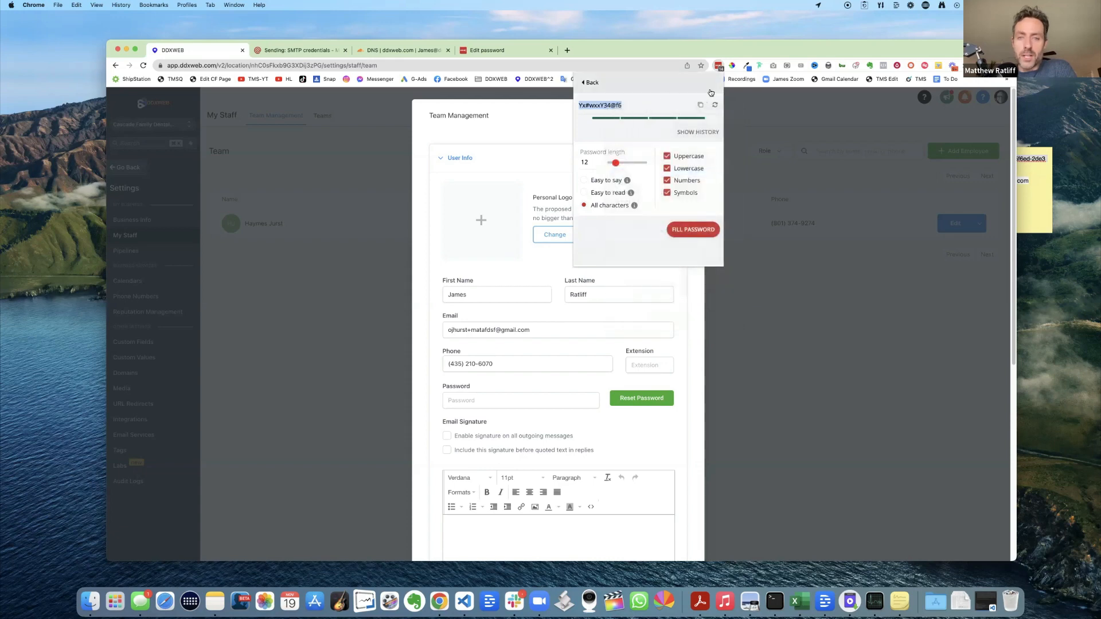
{"action": "left_click", "coordinate": [579, 364]}
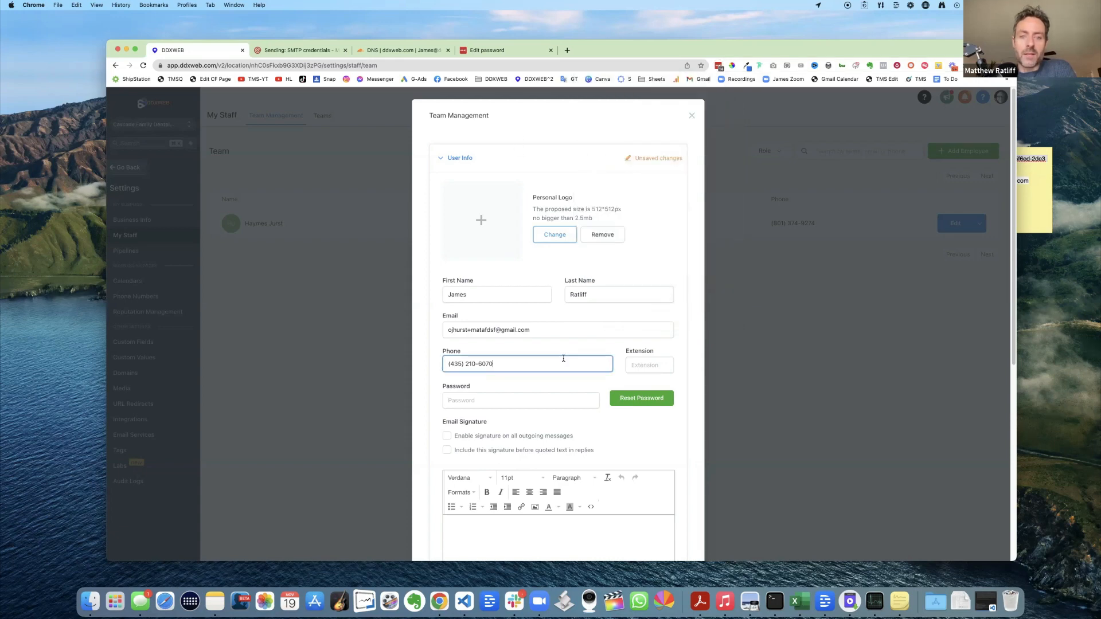
{"action": "left_click", "coordinate": [506, 401]}
{"action": "key", "text": "super+v"}
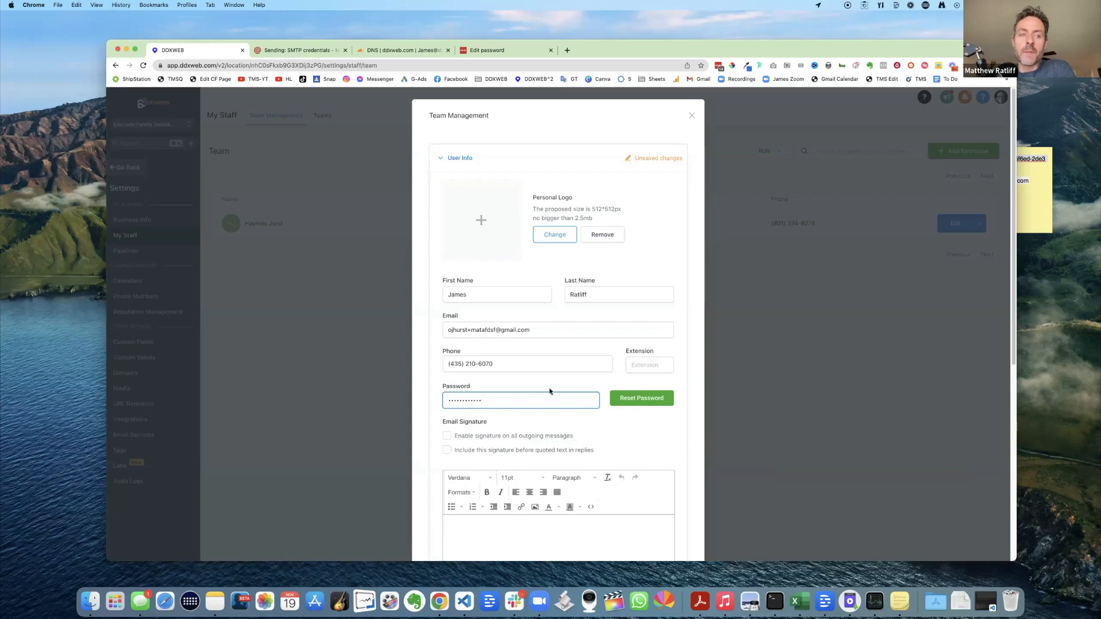
- Save the new staff member to the Cascade Family Dental team
{"action": "scroll", "coordinate": [585, 373], "scroll_direction": "down", "scroll_amount": 5}
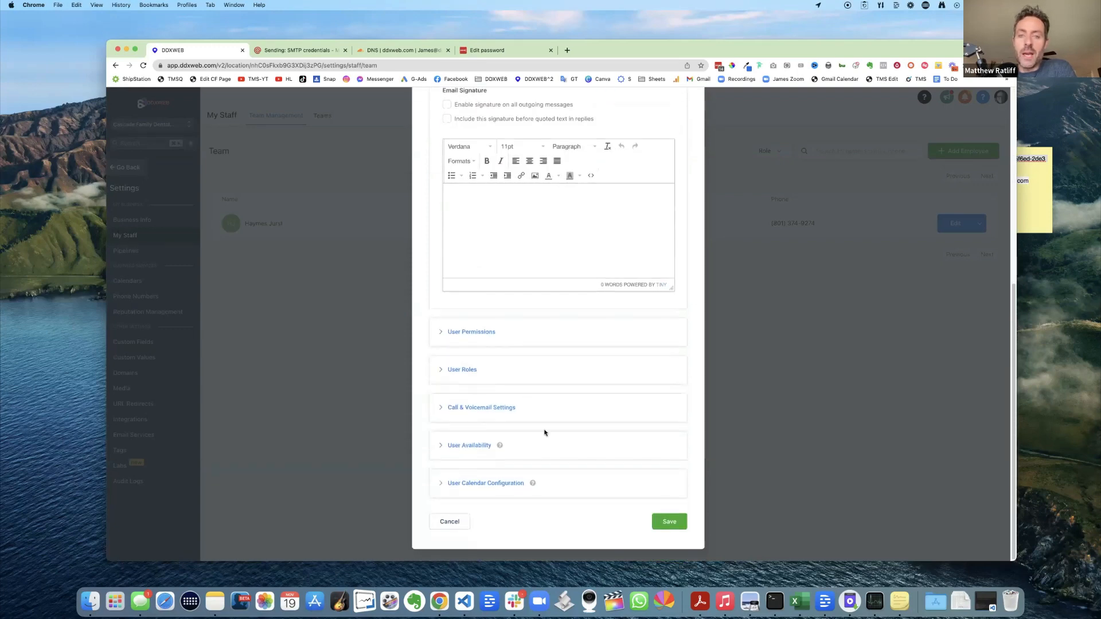
{"action": "scroll", "coordinate": [561, 442], "scroll_direction": "up", "scroll_amount": 7}
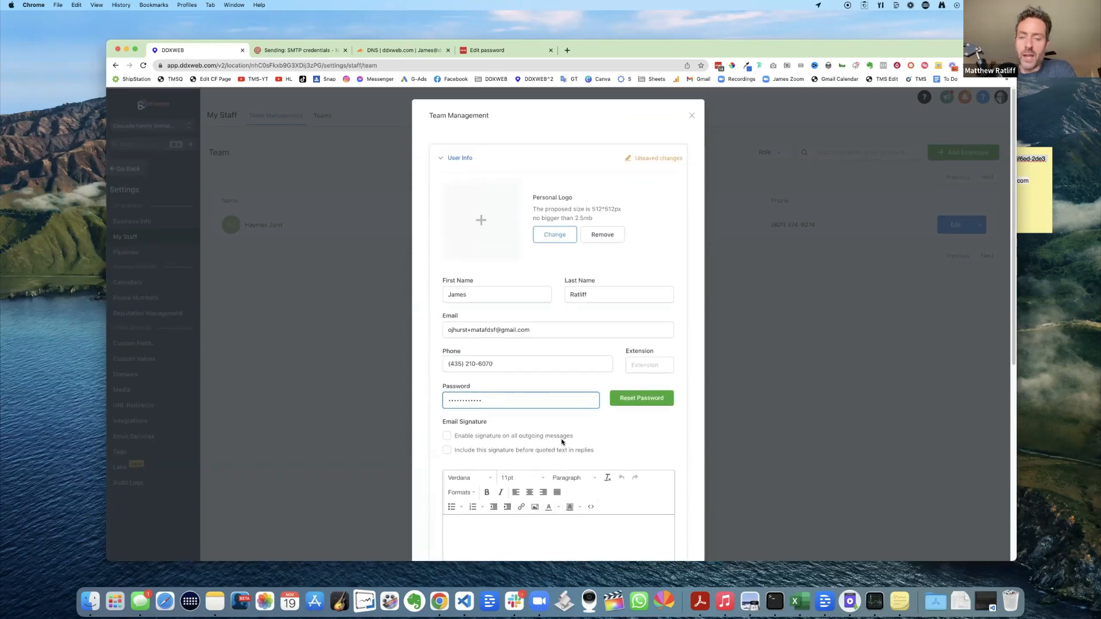
{"action": "scroll", "coordinate": [562, 442], "scroll_direction": "down", "scroll_amount": 3}
{"action": "scroll", "coordinate": [568, 446], "scroll_direction": "down", "scroll_amount": 3}
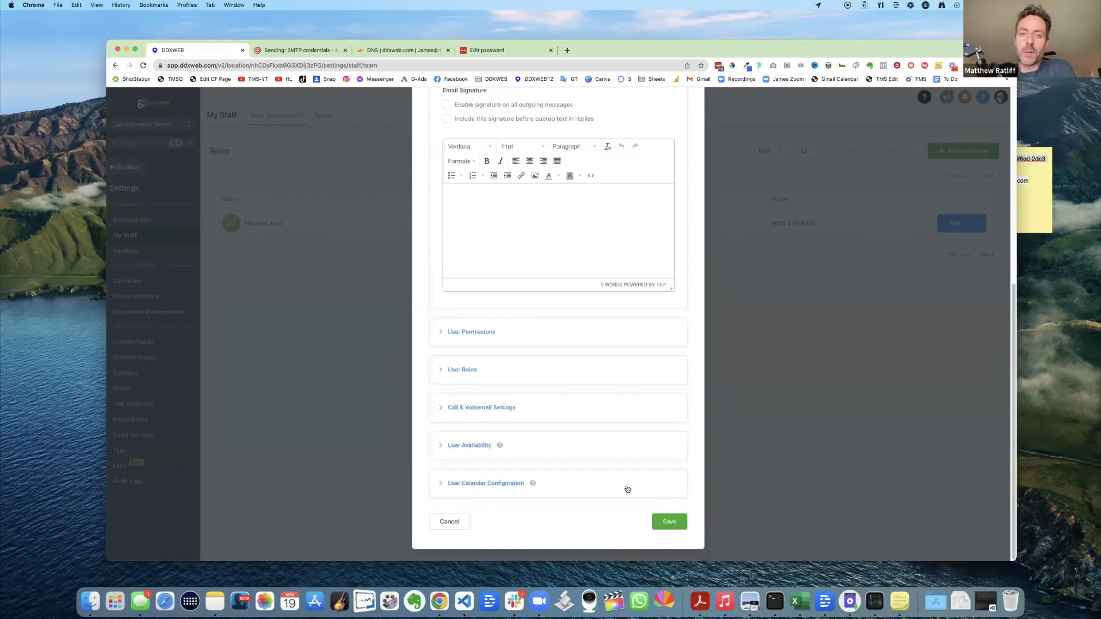
{"action": "left_click", "coordinate": [669, 522]}
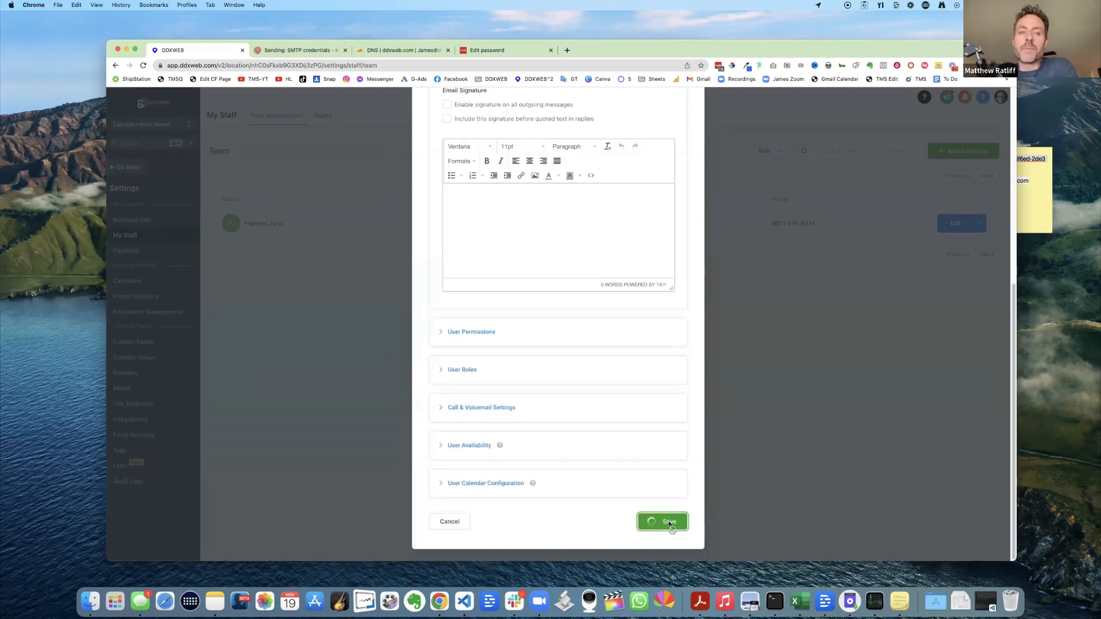
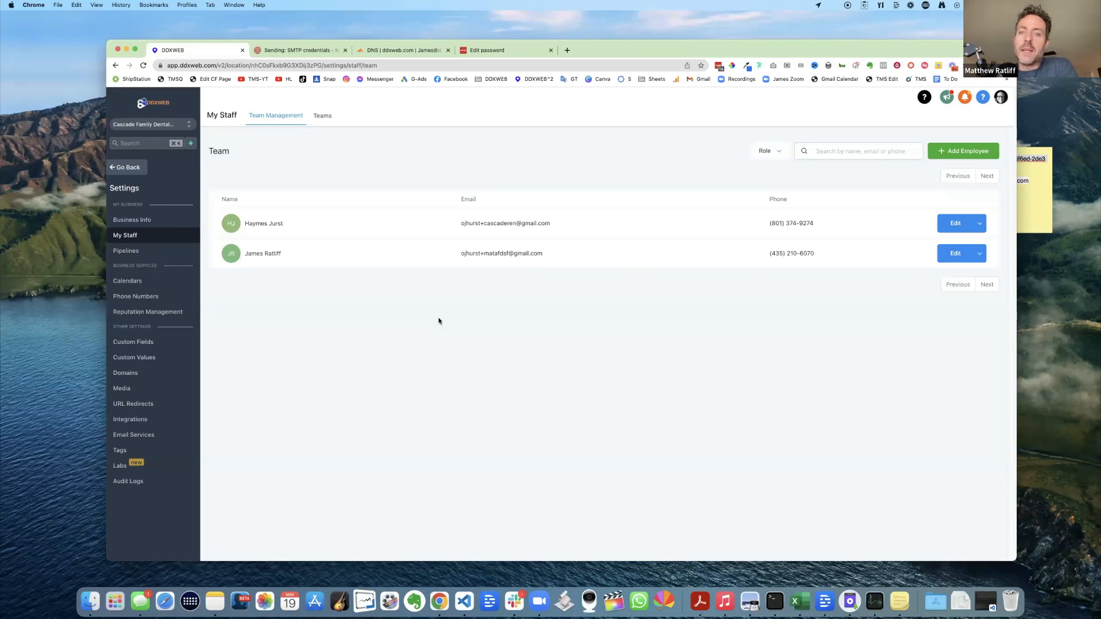
- Load blackfriday.funneltechie.com/mgsales, the Mailgun Stats Black Friday sales page, in a new Chrome tab
{"action": "left_click", "coordinate": [567, 51]}
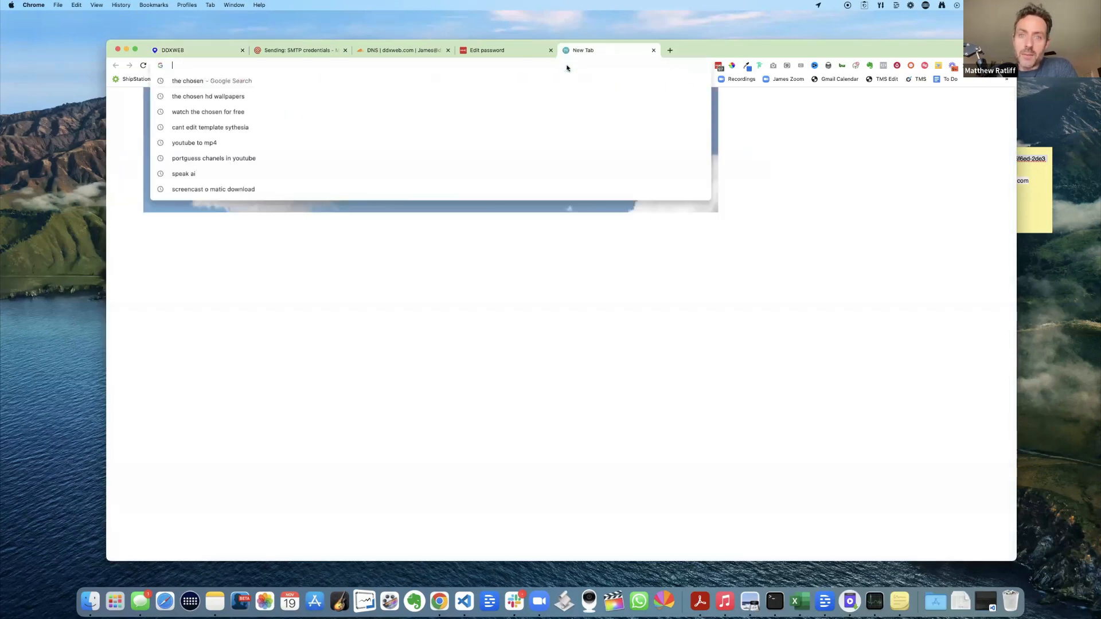
{"action": "type", "text": "fun"}
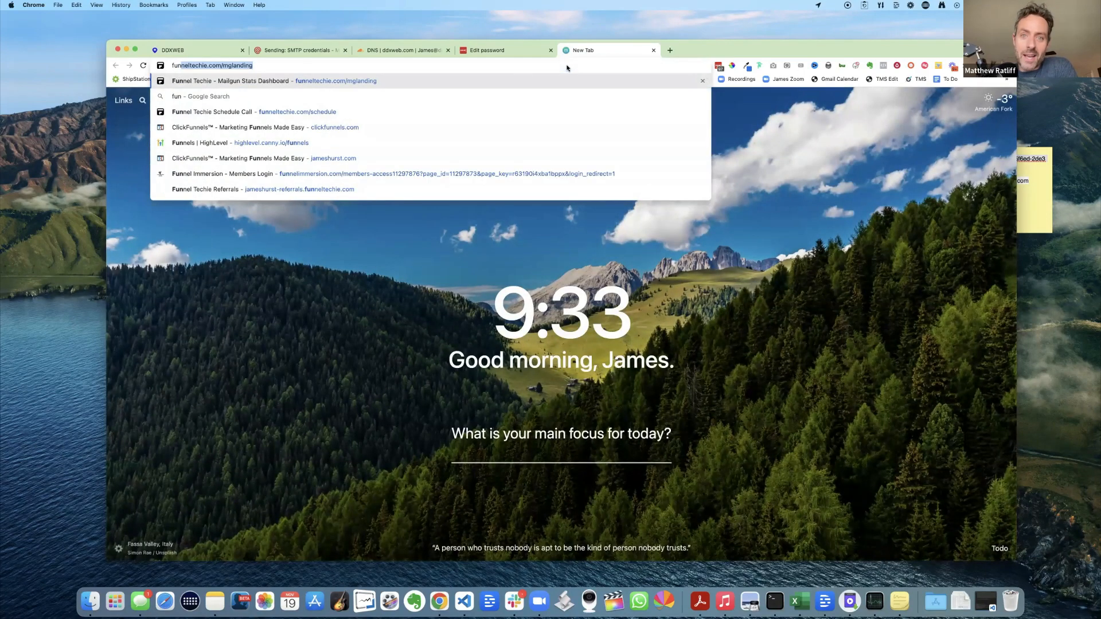
{"action": "type", "text": "neltechie.com/mg"}
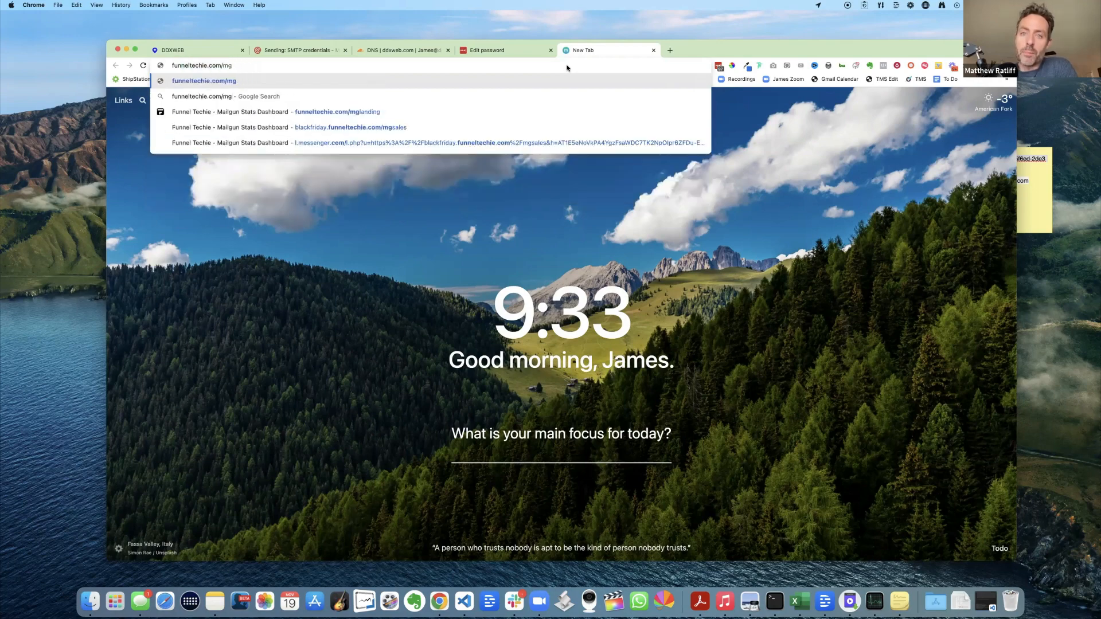
{"action": "key", "text": "Down"}
{"action": "key", "text": "Down"}
{"action": "key", "text": "Down"}
{"action": "key", "text": "Return"}
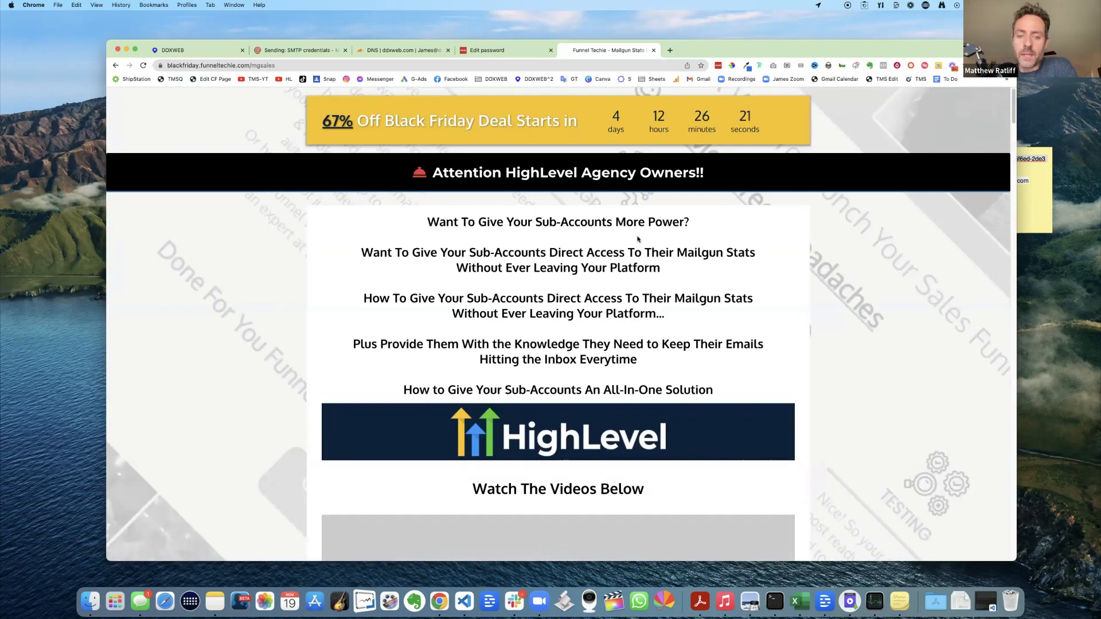
{"action": "scroll", "coordinate": [633, 248], "scroll_direction": "down", "scroll_amount": 5}
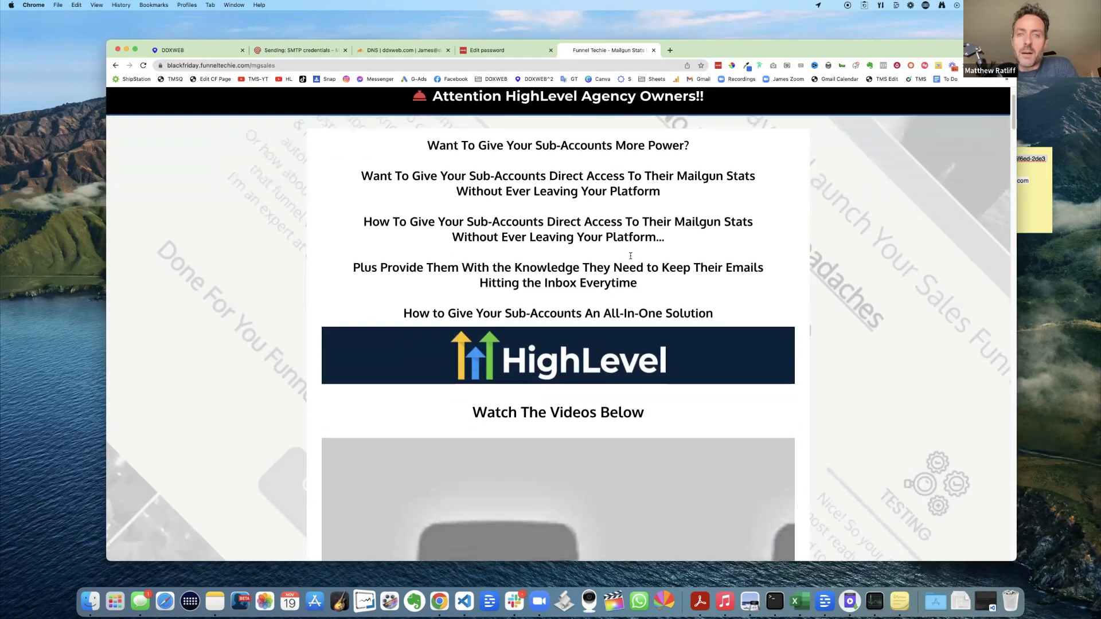
{"action": "scroll", "coordinate": [630, 256], "scroll_direction": "down", "scroll_amount": 12}
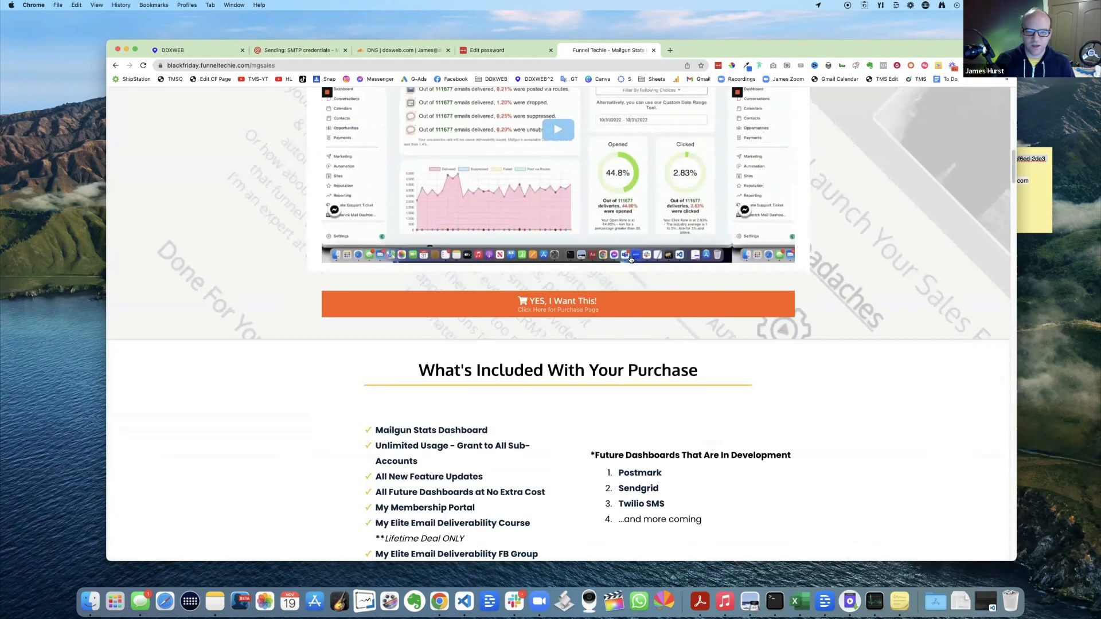
{"action": "scroll", "coordinate": [630, 260], "scroll_direction": "up", "scroll_amount": 15}
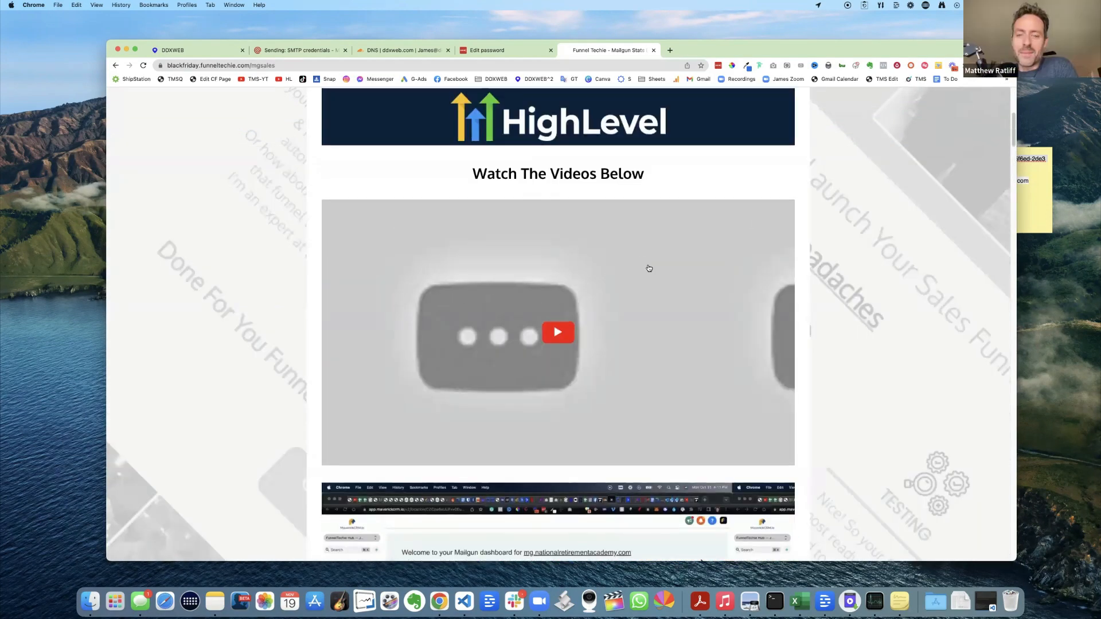
{"action": "scroll", "coordinate": [647, 268], "scroll_direction": "up", "scroll_amount": 7}
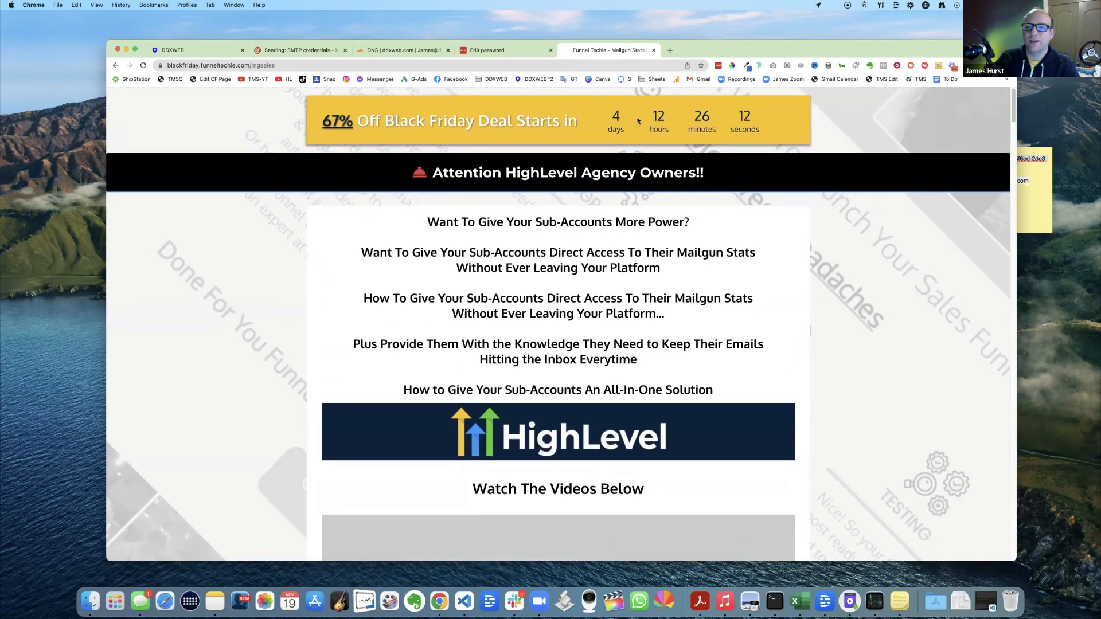
{"action": "left_click_drag", "start_coordinate": [638, 120], "coordinate": [745, 116]}
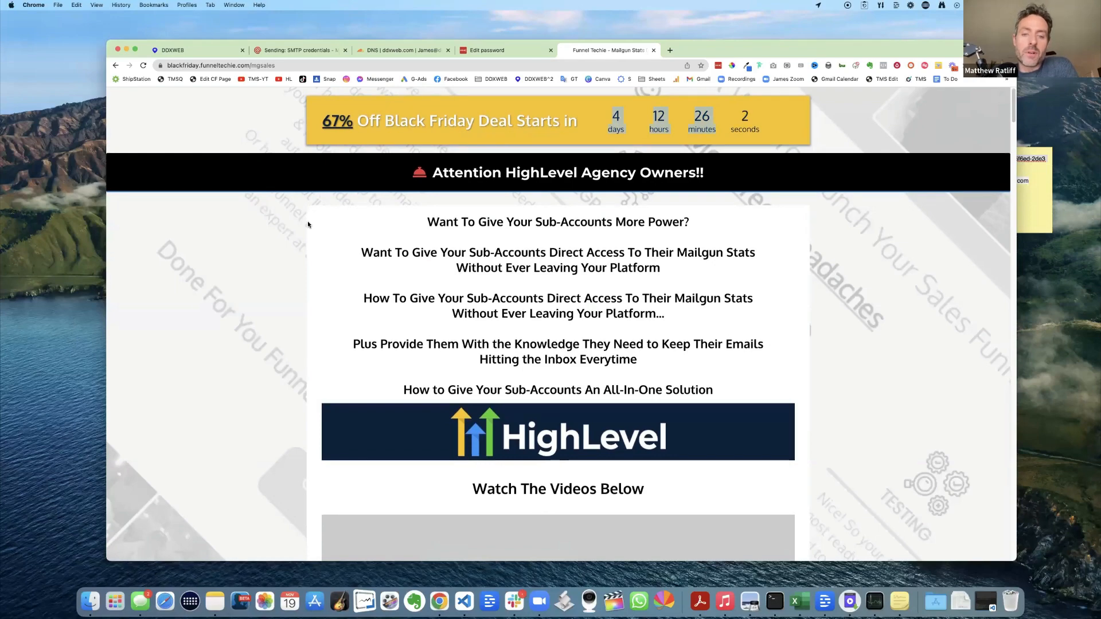
- Scroll through the Mailgun Stats sales page, then back up toward the countdown banner
{"action": "scroll", "coordinate": [284, 232], "scroll_direction": "down", "scroll_amount": 5}
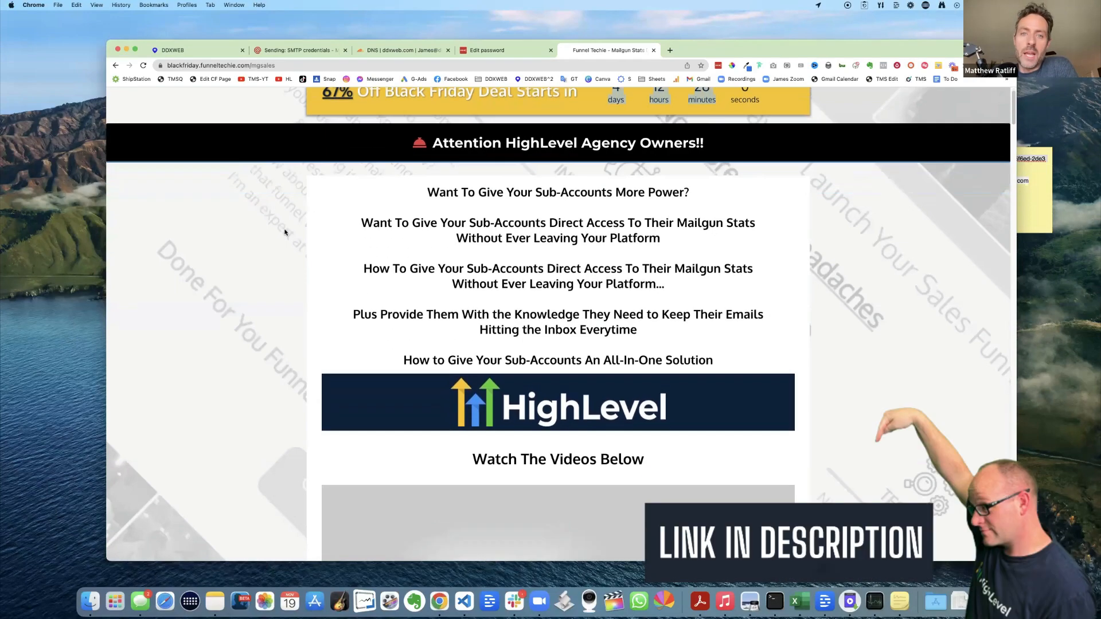
{"action": "scroll", "coordinate": [285, 232], "scroll_direction": "down", "scroll_amount": 10}
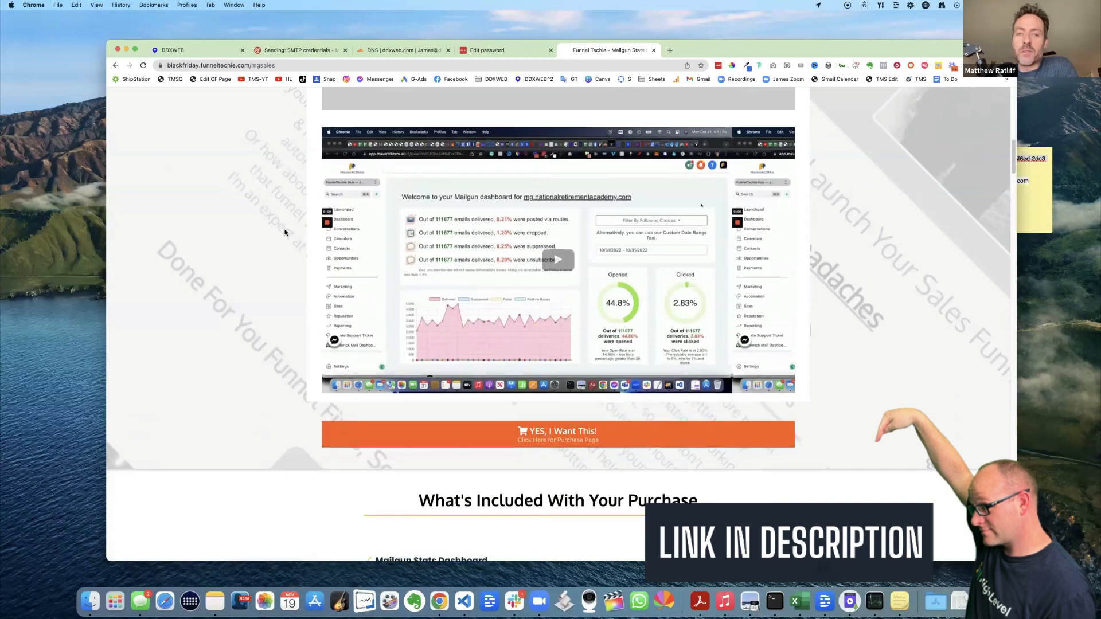
{"action": "scroll", "coordinate": [284, 232], "scroll_direction": "down", "scroll_amount": 4}
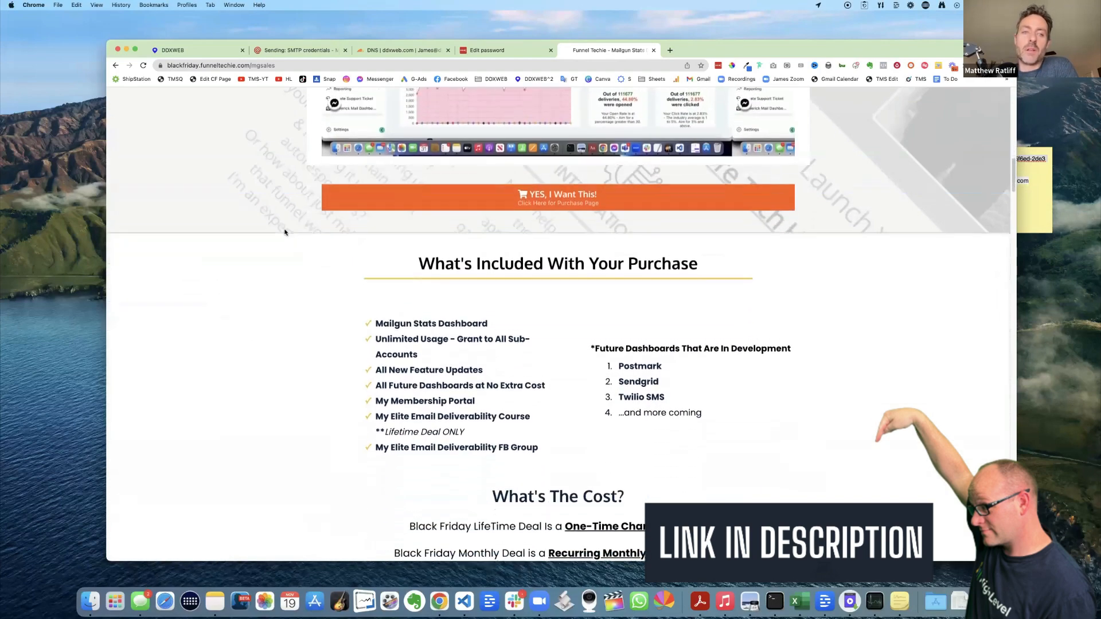
{"action": "scroll", "coordinate": [285, 232], "scroll_direction": "down", "scroll_amount": 7}
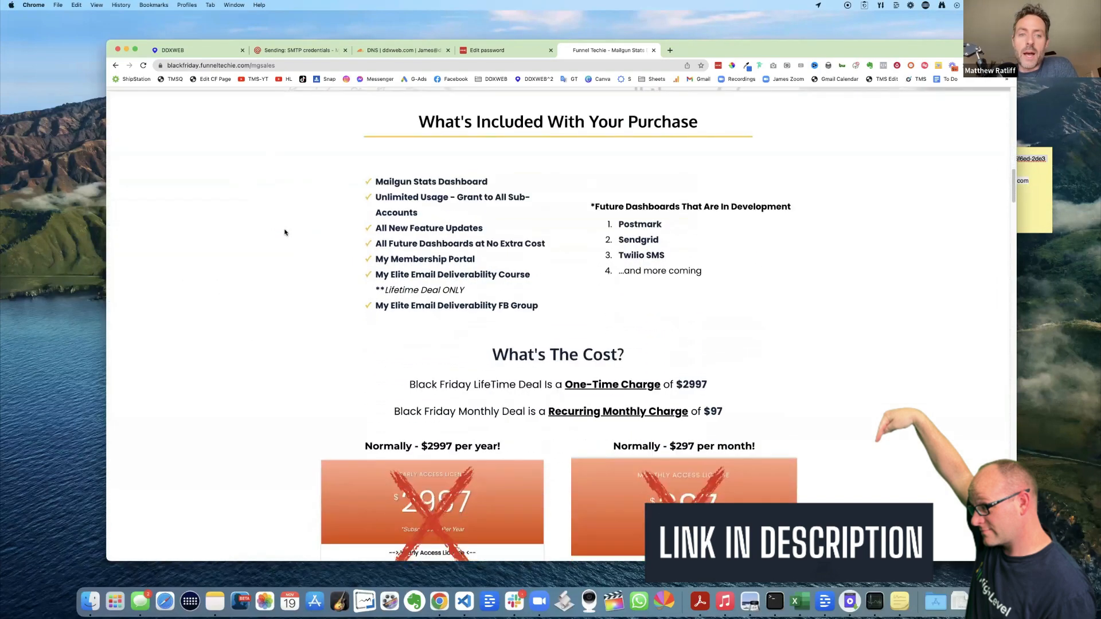
{"action": "scroll", "coordinate": [284, 232], "scroll_direction": "down", "scroll_amount": 2}
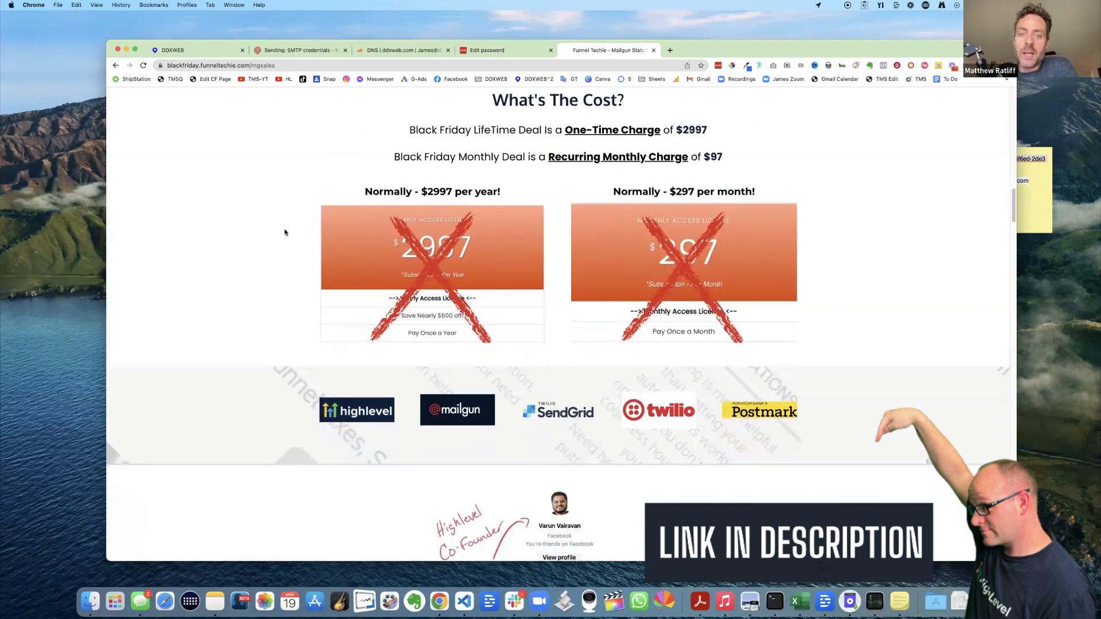
{"action": "scroll", "coordinate": [284, 231], "scroll_direction": "down", "scroll_amount": 4}
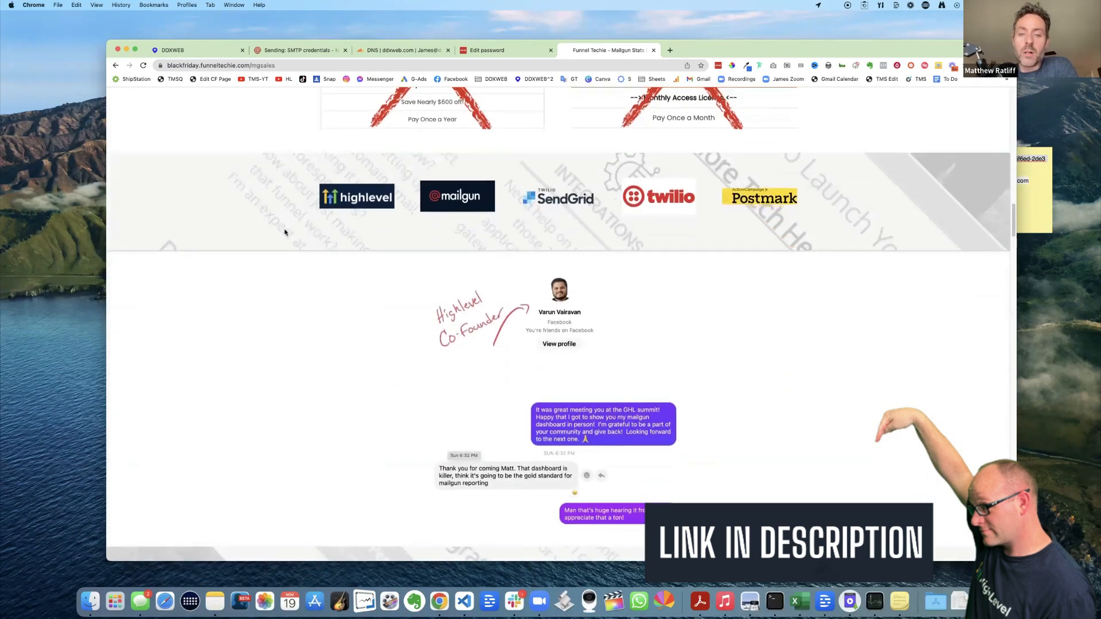
{"action": "scroll", "coordinate": [285, 231], "scroll_direction": "down", "scroll_amount": 3}
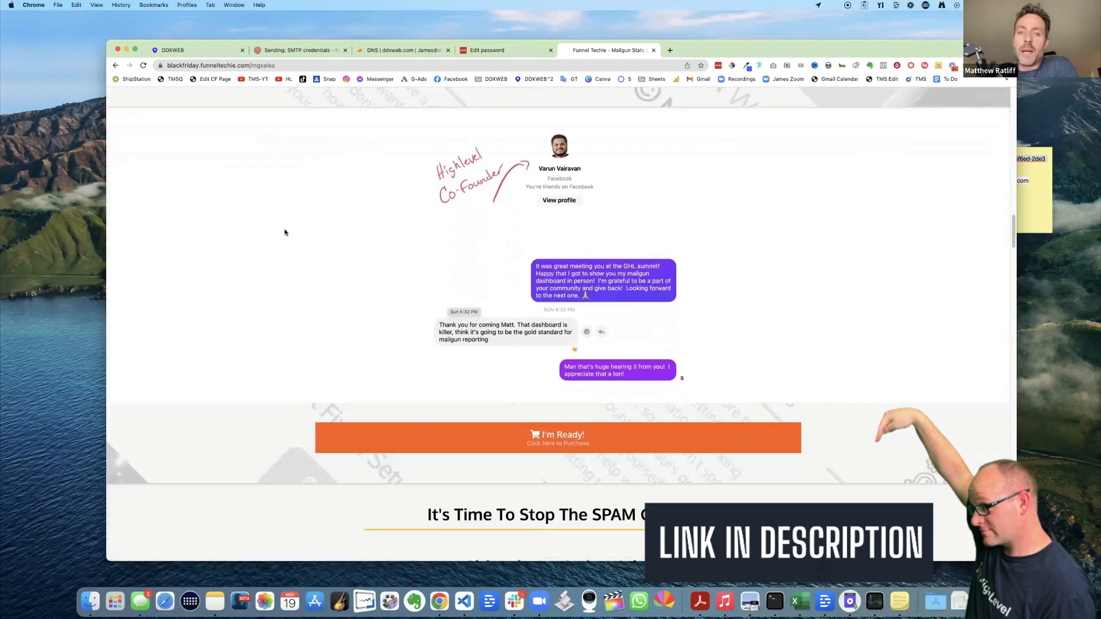
{"action": "scroll", "coordinate": [285, 231], "scroll_direction": "down", "scroll_amount": 4}
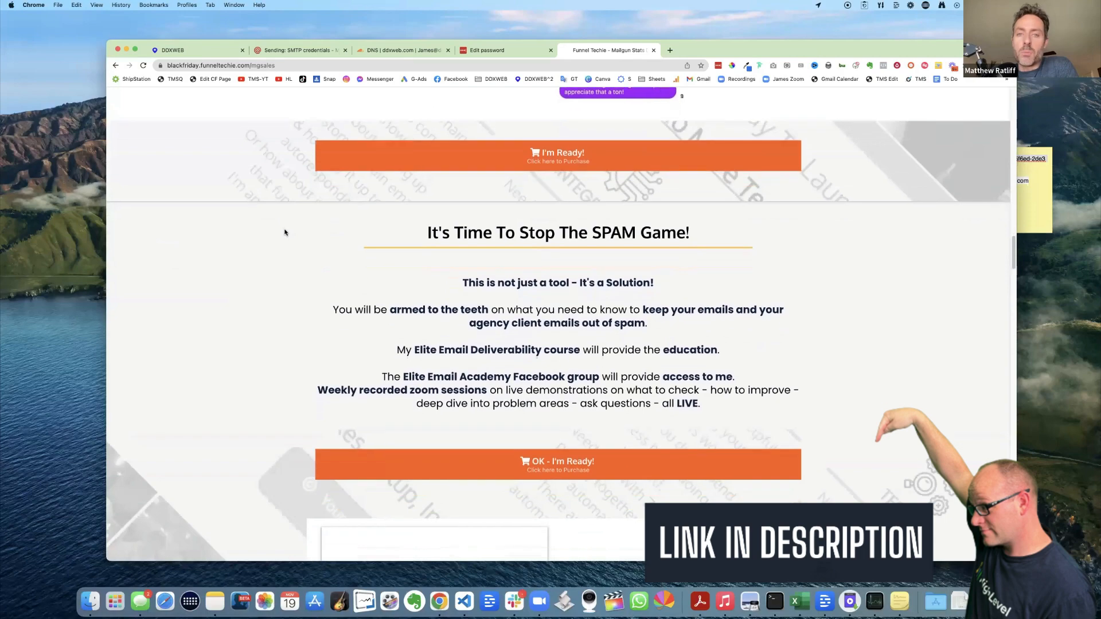
{"action": "scroll", "coordinate": [284, 232], "scroll_direction": "down", "scroll_amount": 4}
{"action": "scroll", "coordinate": [285, 232], "scroll_direction": "down", "scroll_amount": 5}
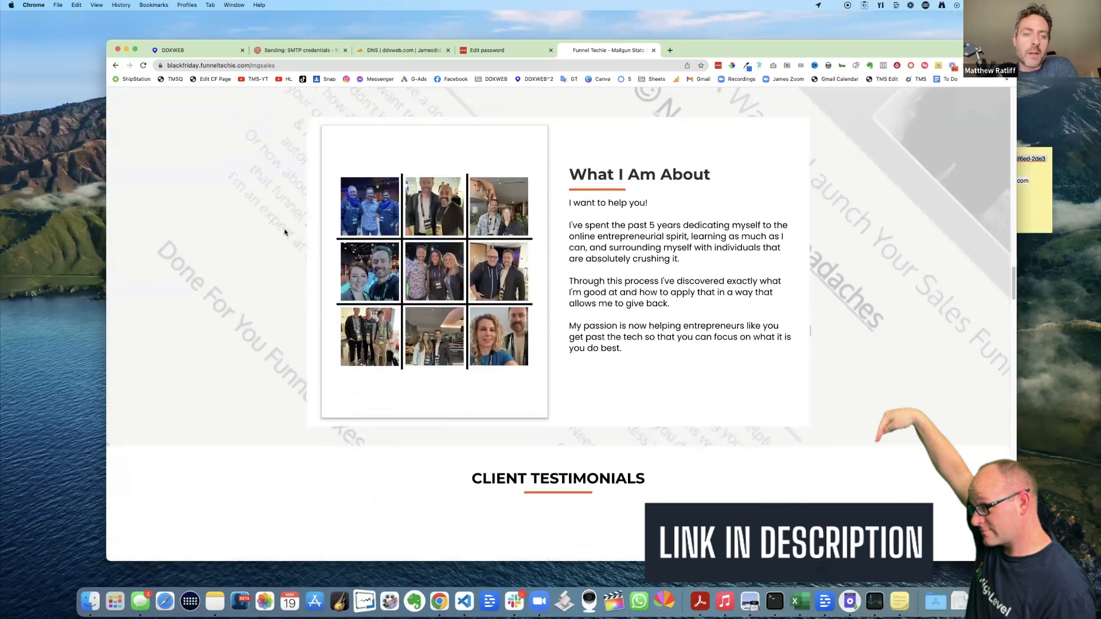
{"action": "scroll", "coordinate": [285, 232], "scroll_direction": "down", "scroll_amount": 11}
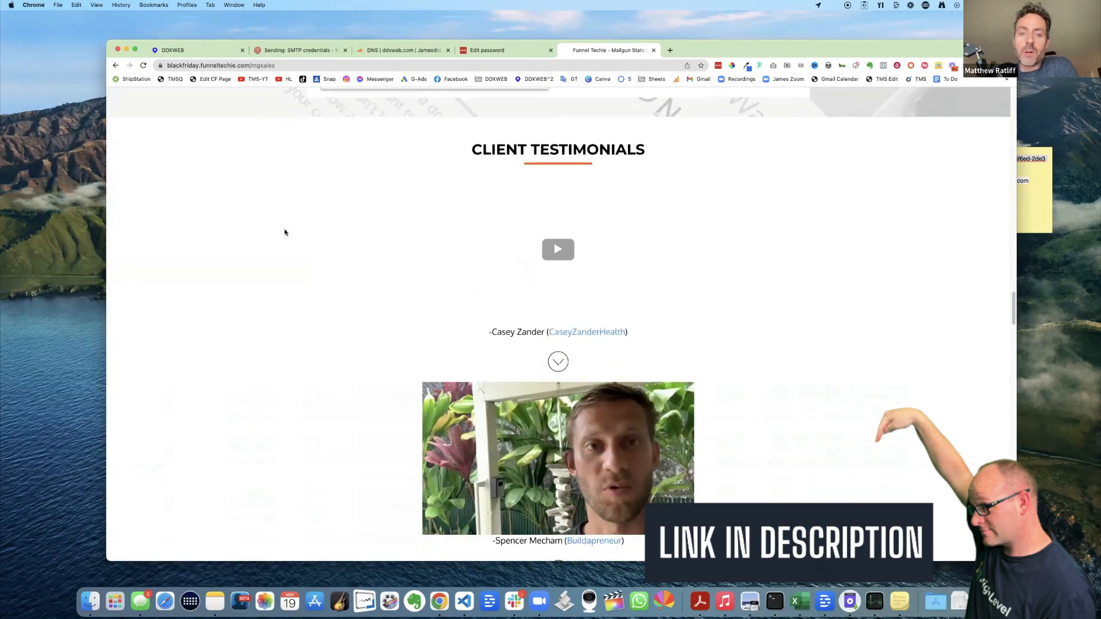
{"action": "scroll", "coordinate": [285, 232], "scroll_direction": "down", "scroll_amount": 7}
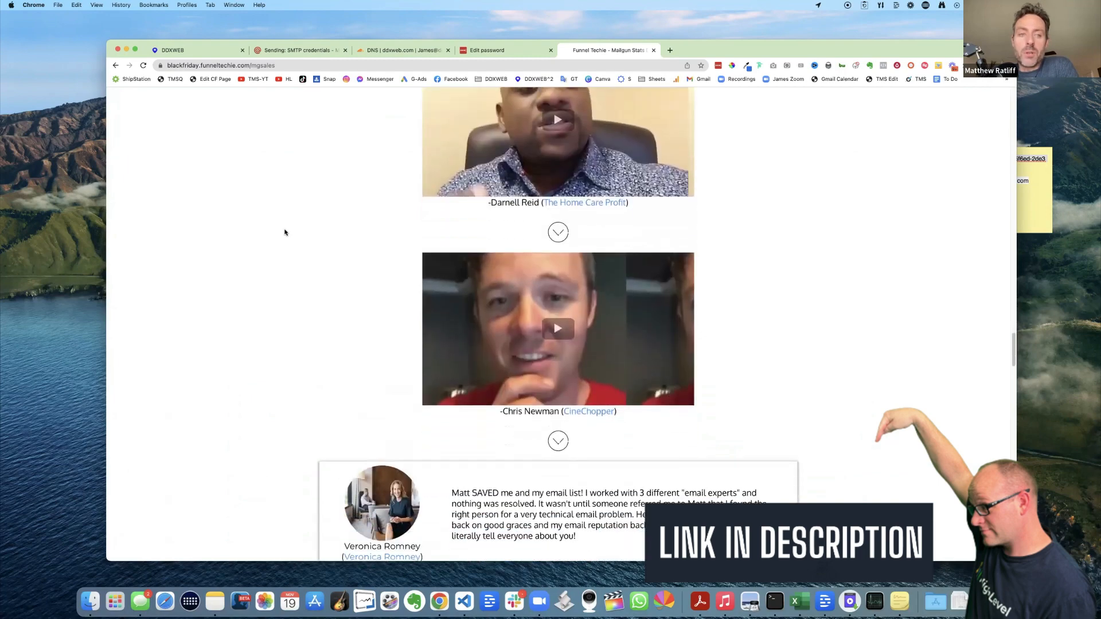
{"action": "scroll", "coordinate": [284, 232], "scroll_direction": "down", "scroll_amount": 7}
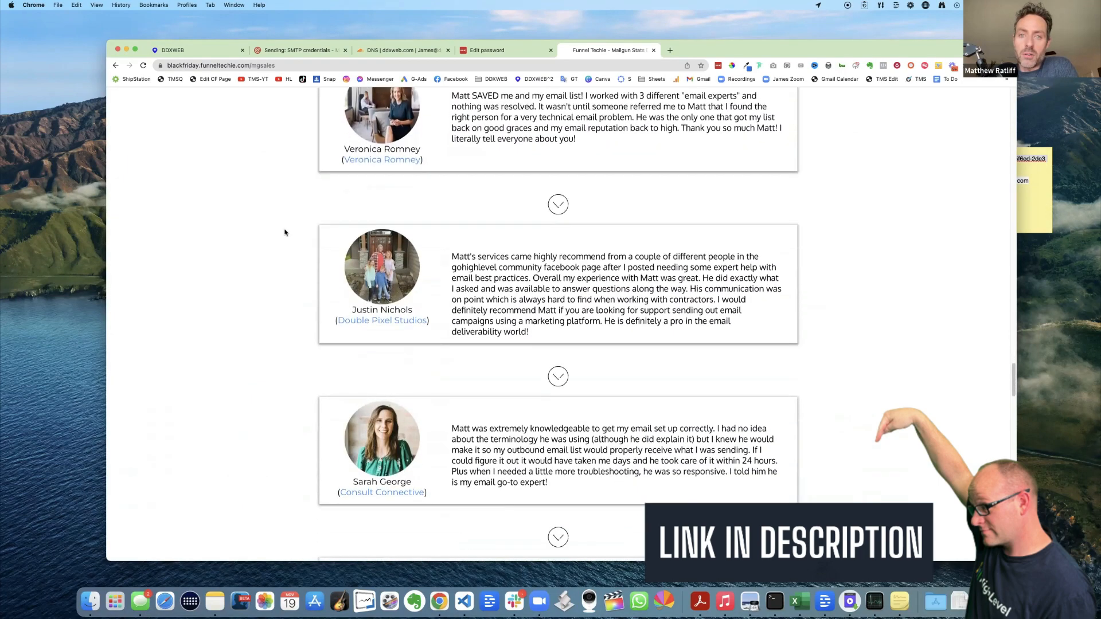
{"action": "scroll", "coordinate": [284, 232], "scroll_direction": "down", "scroll_amount": 9}
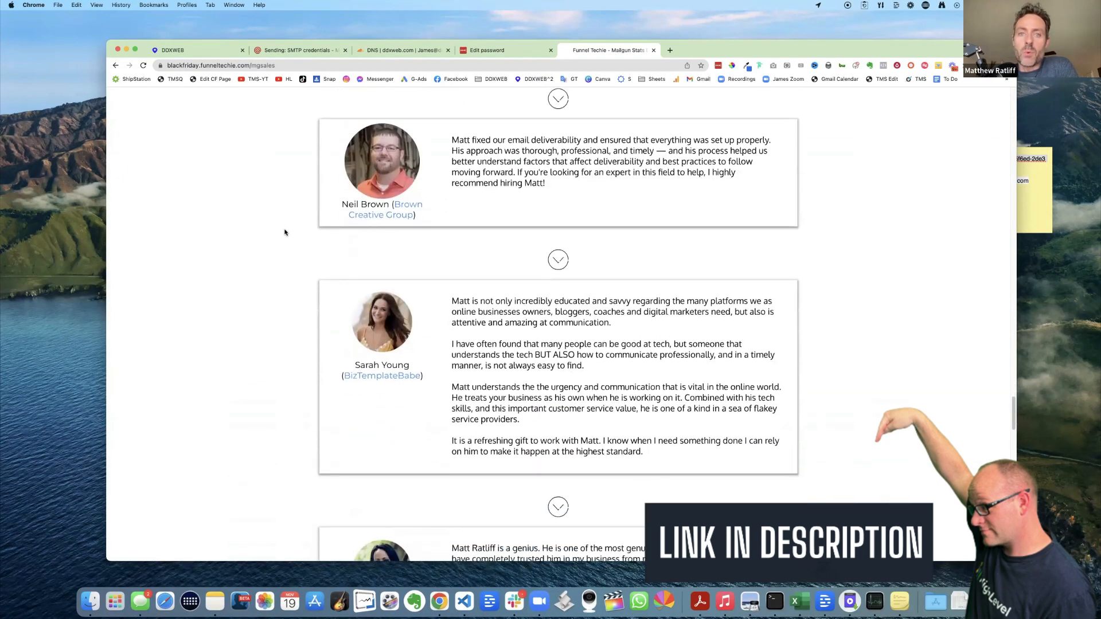
{"action": "scroll", "coordinate": [284, 231], "scroll_direction": "down", "scroll_amount": 3}
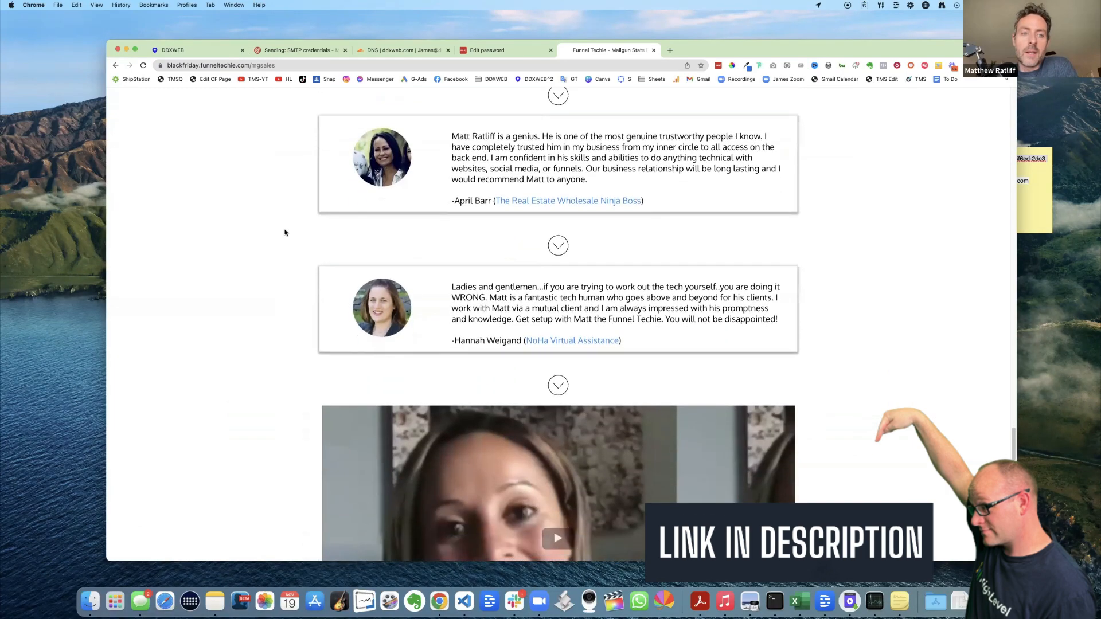
{"action": "scroll", "coordinate": [284, 232], "scroll_direction": "up", "scroll_amount": 20}
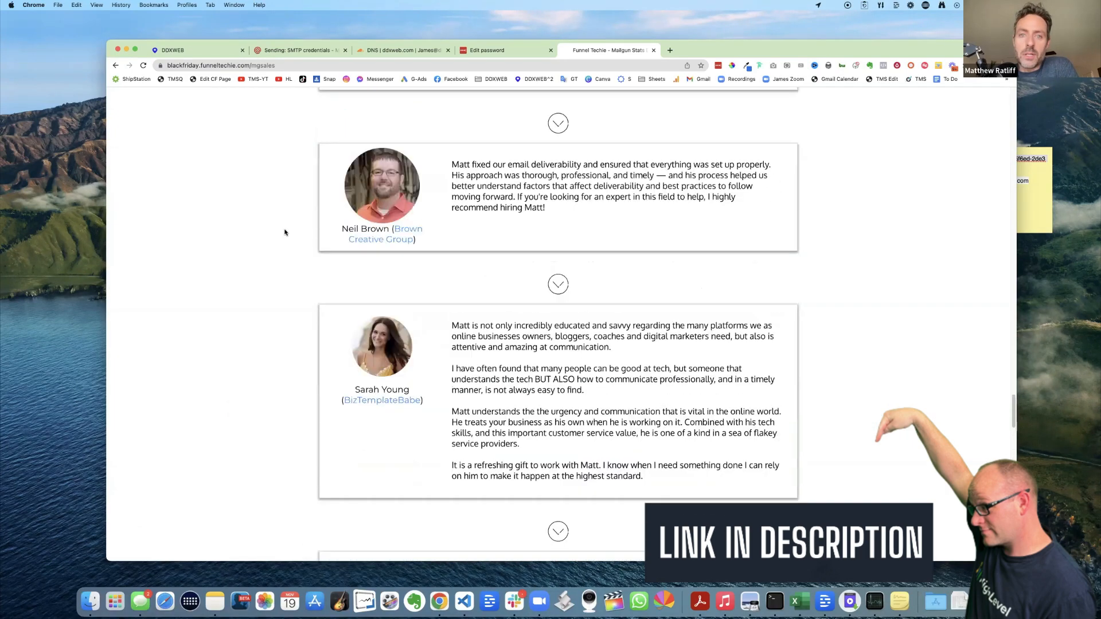
{"action": "scroll", "coordinate": [285, 232], "scroll_direction": "up", "scroll_amount": 20}
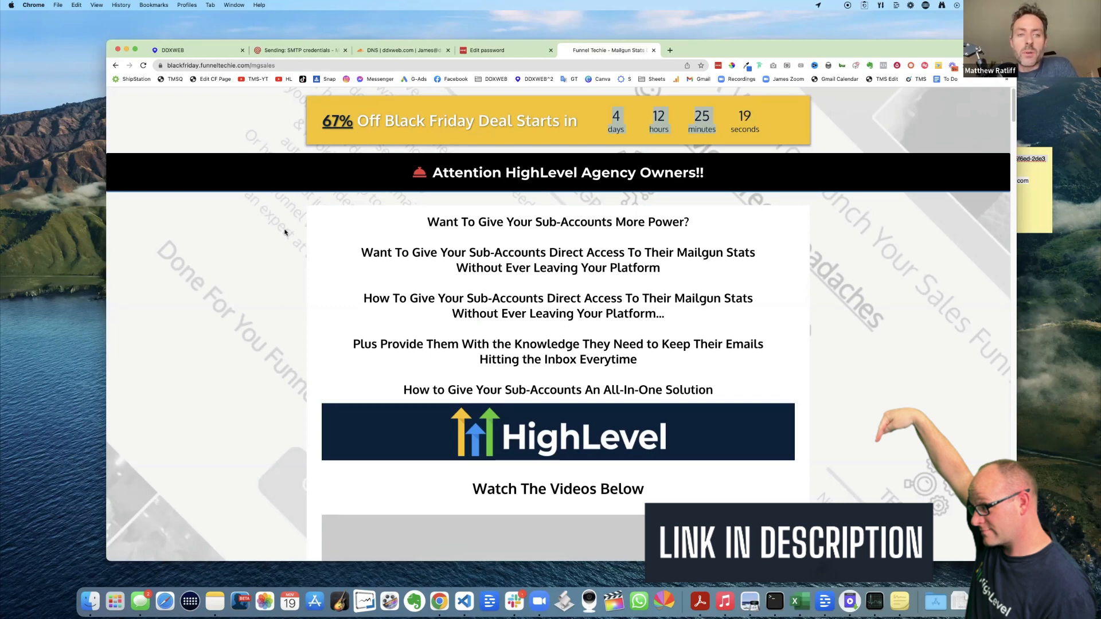
- Close the Funnel Techie tab and check the second staff member's e-mail on the My Staff list
{"action": "left_click", "coordinate": [653, 50]}
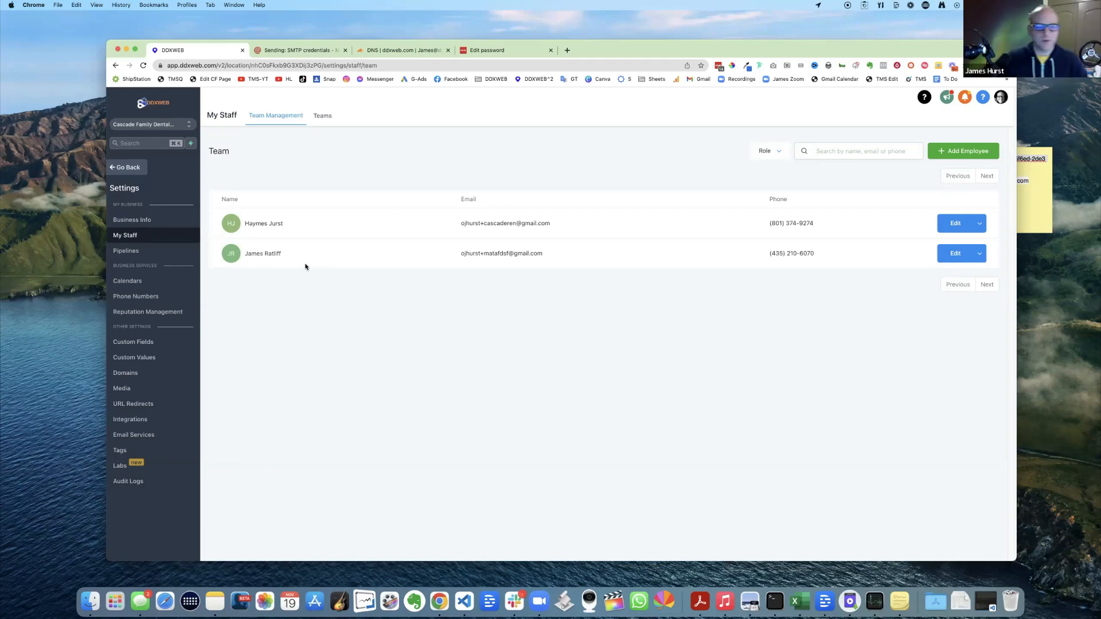
{"action": "left_click_drag", "start_coordinate": [453, 255], "coordinate": [583, 253]}
{"action": "left_click", "coordinate": [568, 300]}
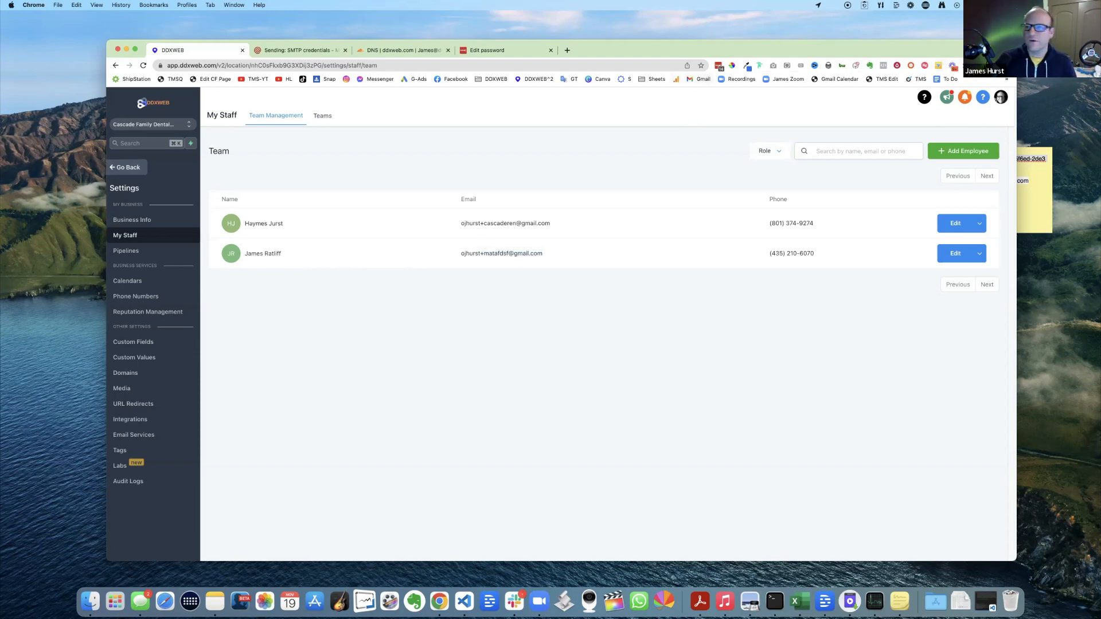
- Open Gmail in a separate maximized window showing the 'Account Created | DDXWEB' email
{"action": "right_click", "coordinate": [707, 81]}
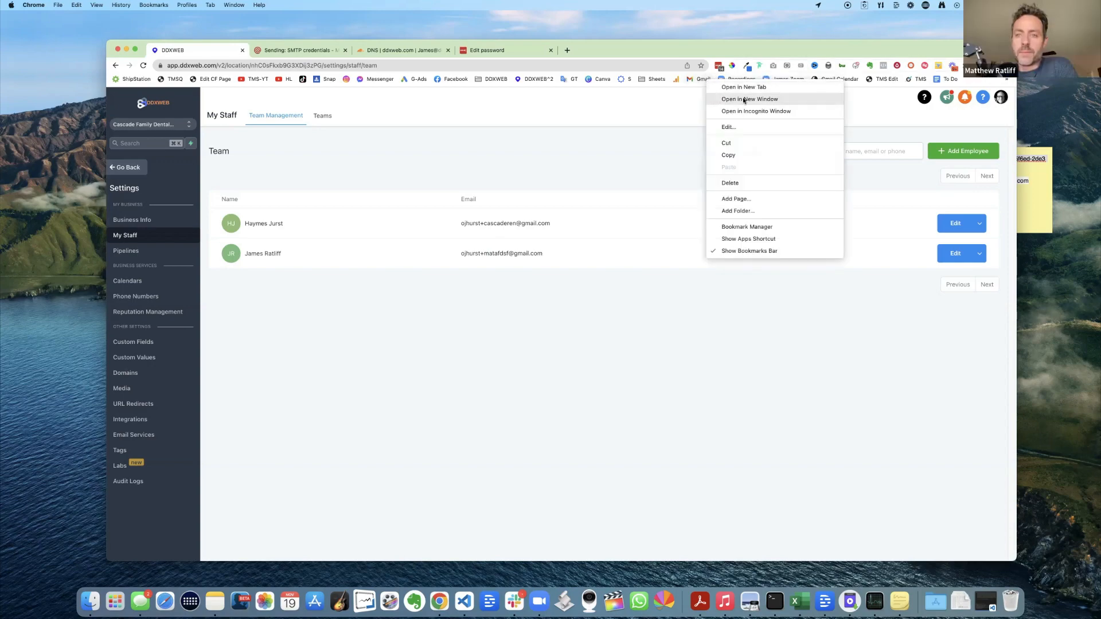
{"action": "left_click", "coordinate": [744, 99]}
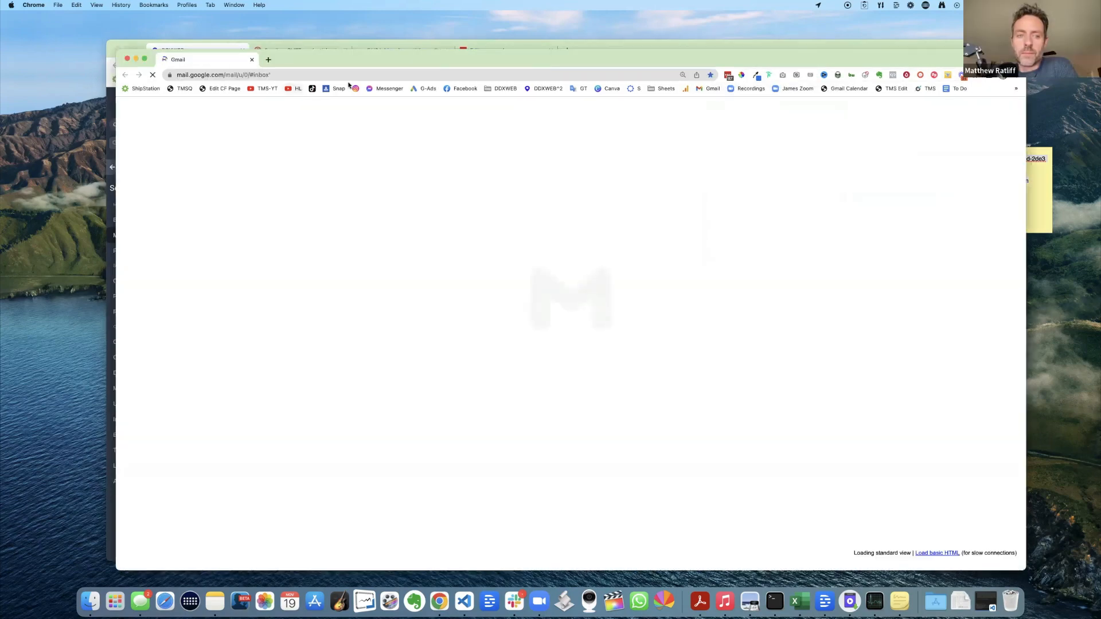
{"action": "left_click_drag", "start_coordinate": [403, 79], "coordinate": [407, 421]}
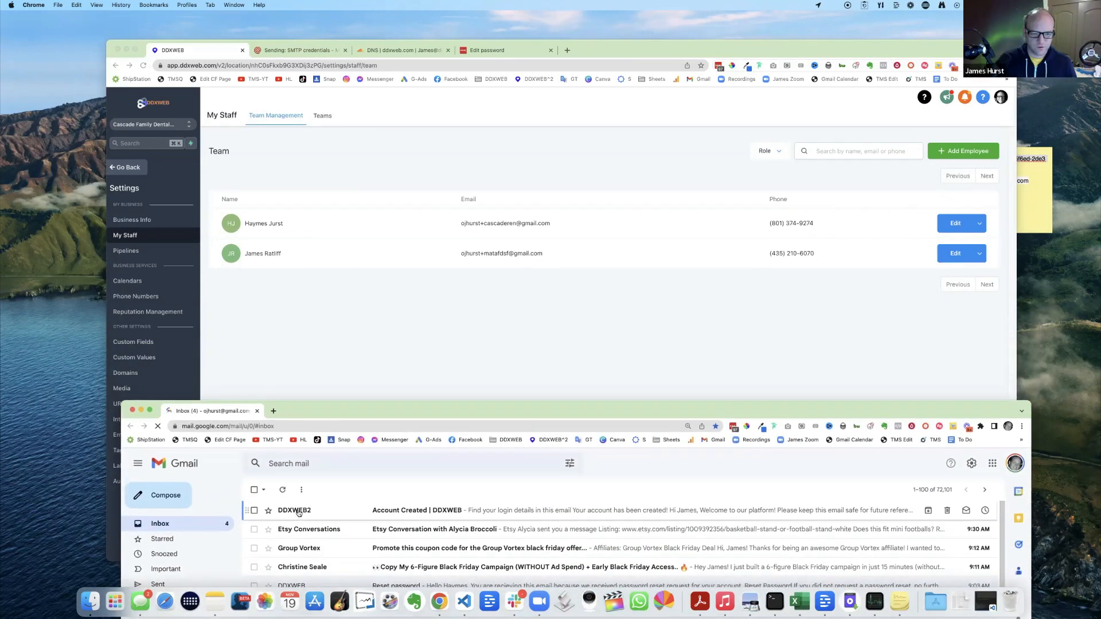
{"action": "mouse_move", "coordinate": [300, 512]}
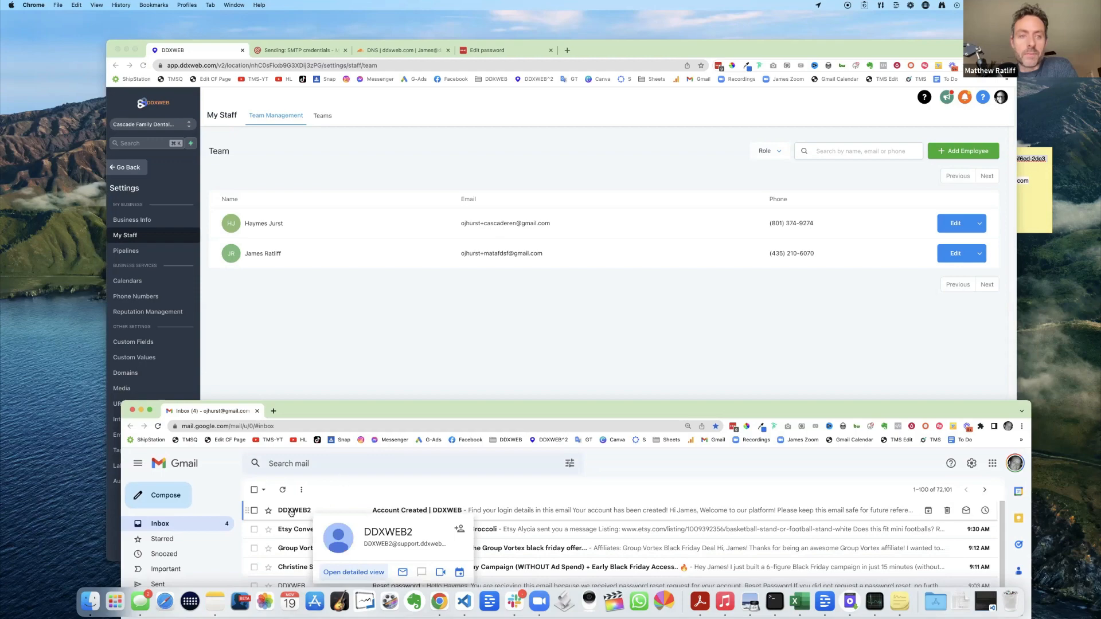
{"action": "left_click", "coordinate": [293, 512]}
{"action": "double_click", "coordinate": [448, 404]}
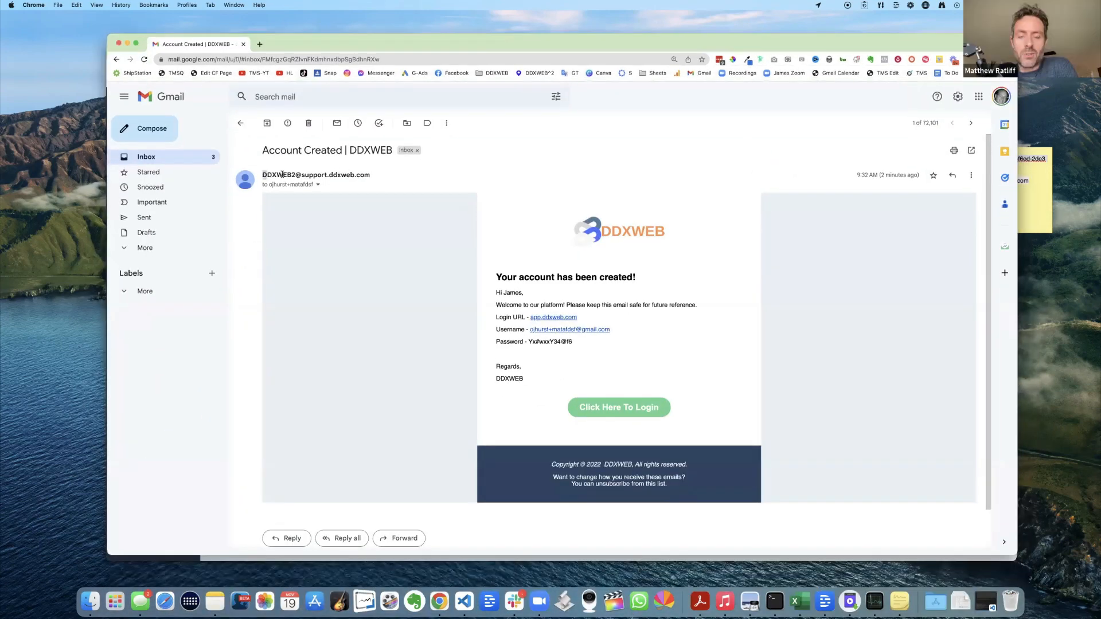
- Show the welcome email's sender details and inspect the DDXWEB2 sender name and reply-to address
{"action": "left_click_drag", "start_coordinate": [263, 175], "coordinate": [295, 175]}
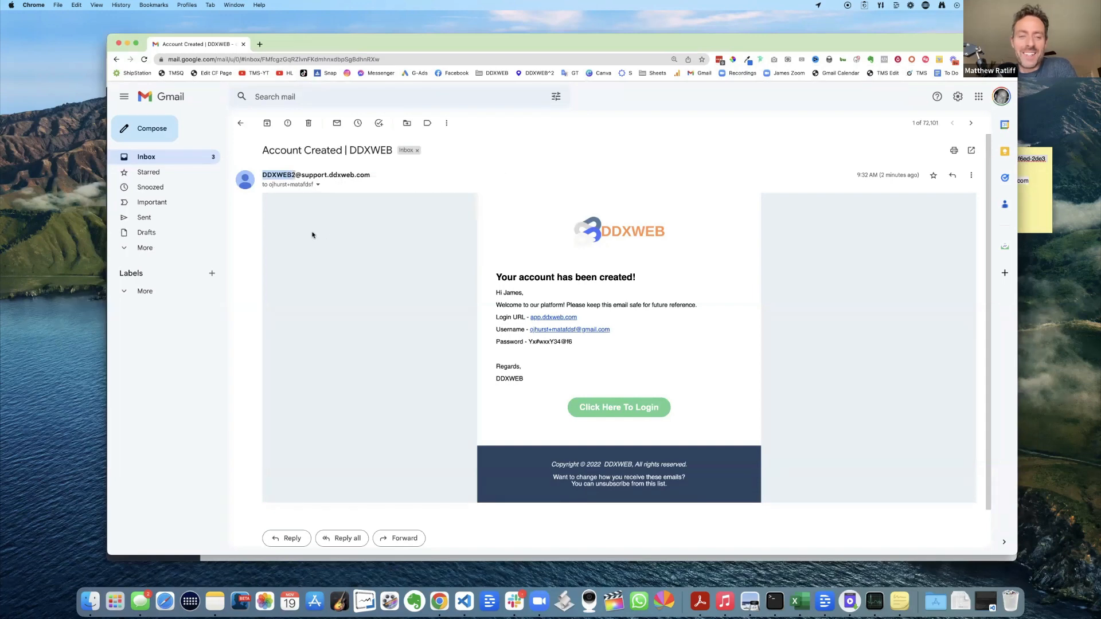
{"action": "left_click", "coordinate": [318, 184]}
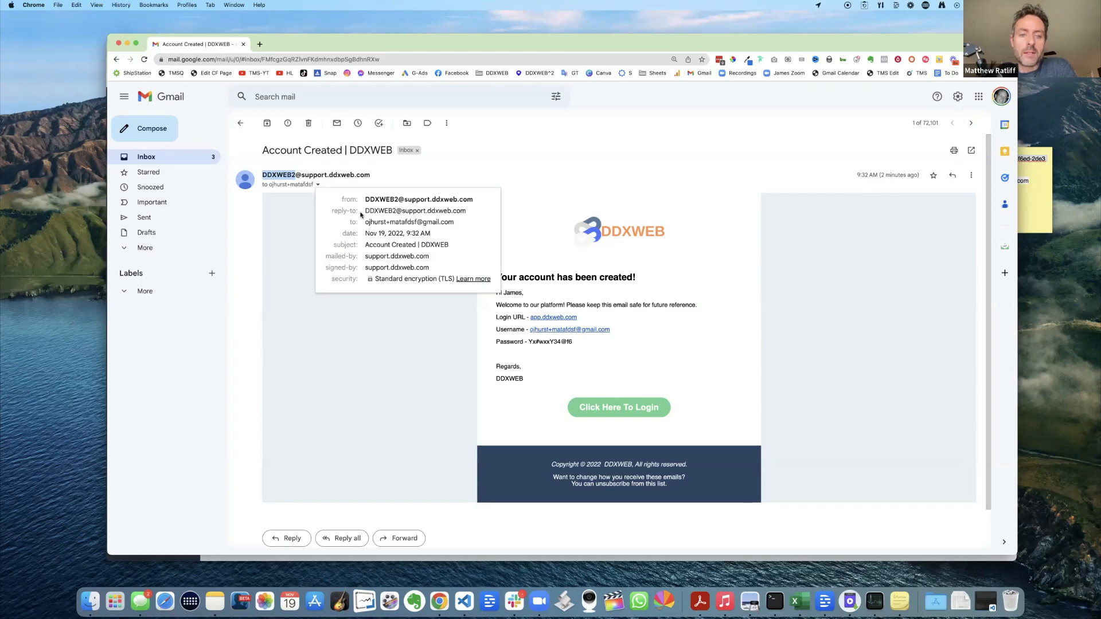
{"action": "left_click", "coordinate": [362, 214]}
{"action": "left_click_drag", "start_coordinate": [364, 211], "coordinate": [425, 211]}
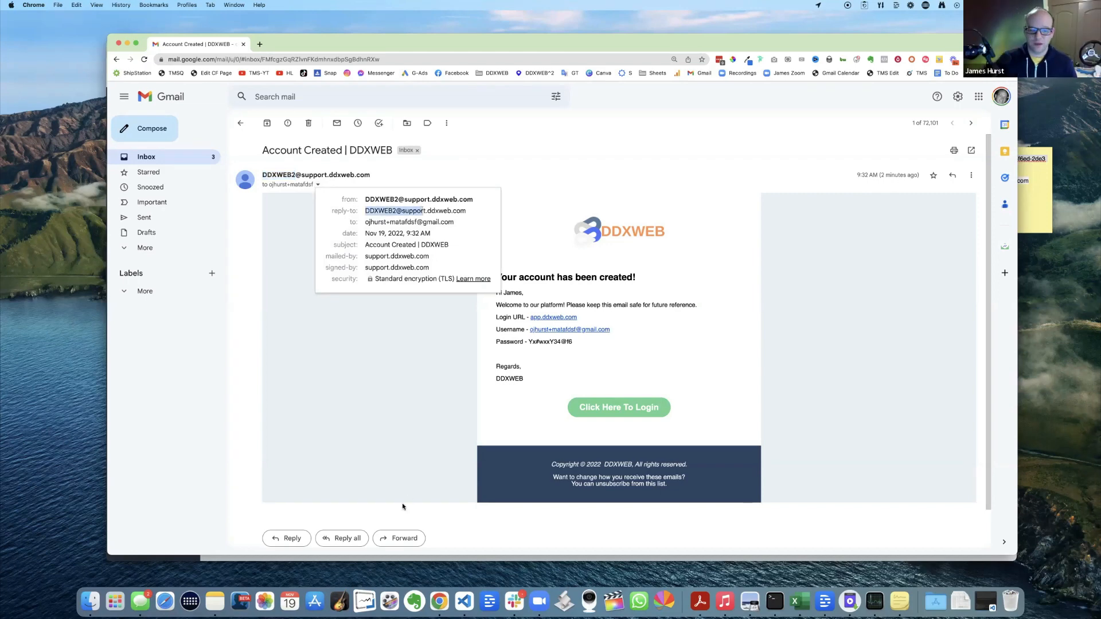
- Reply "let's see where this goes?" with a name signature to the welcome email and send it
{"action": "left_click", "coordinate": [299, 539]}
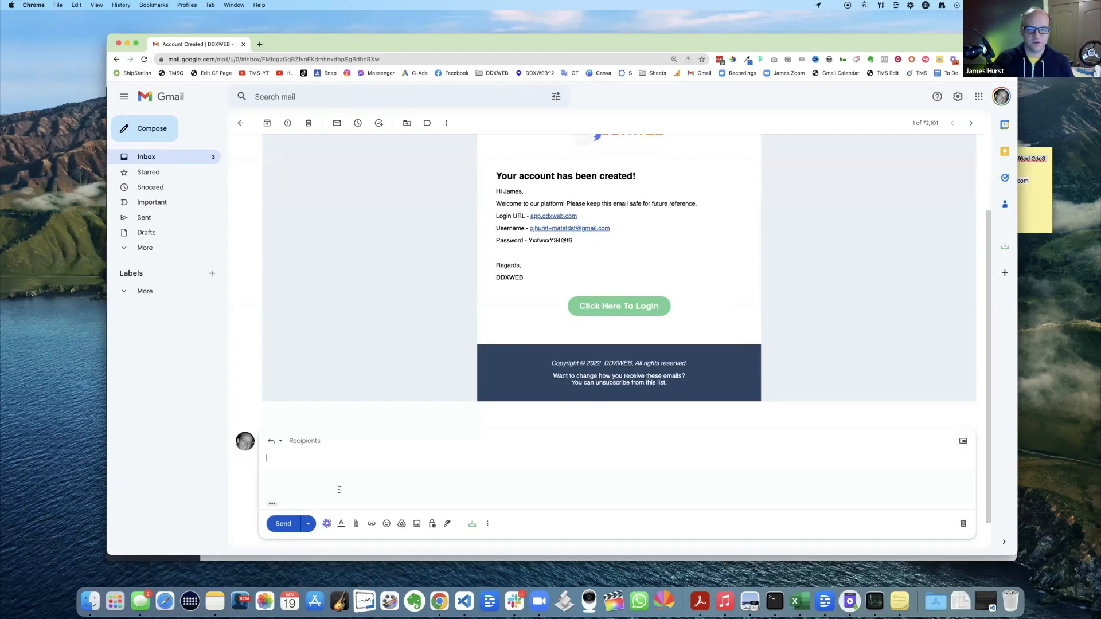
{"action": "type", "text": "let's"}
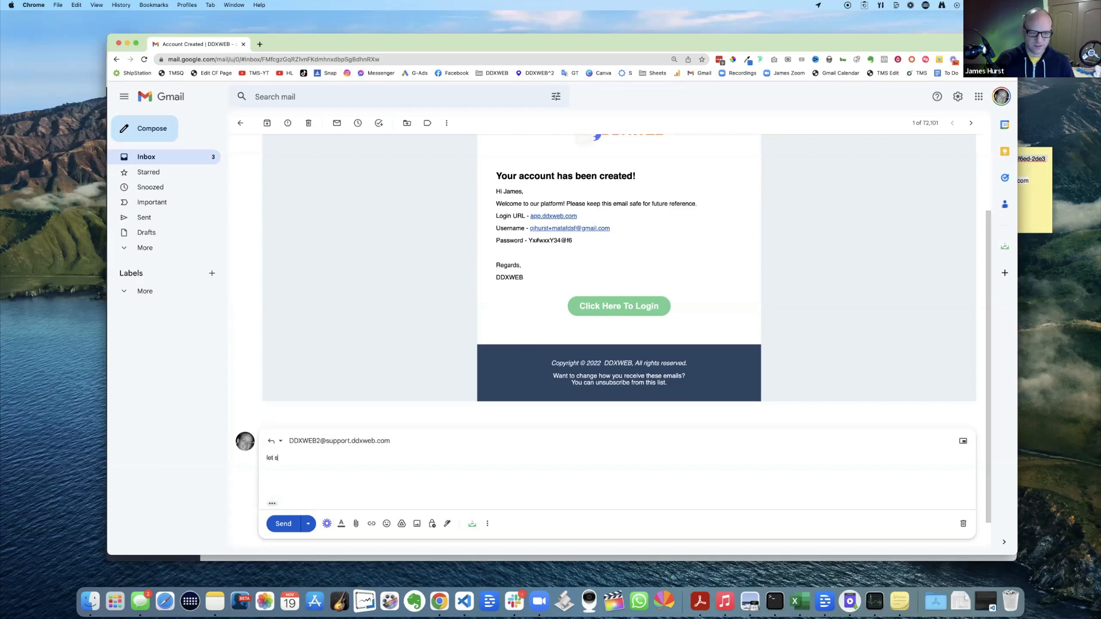
{"action": "type", "text": " see where t"}
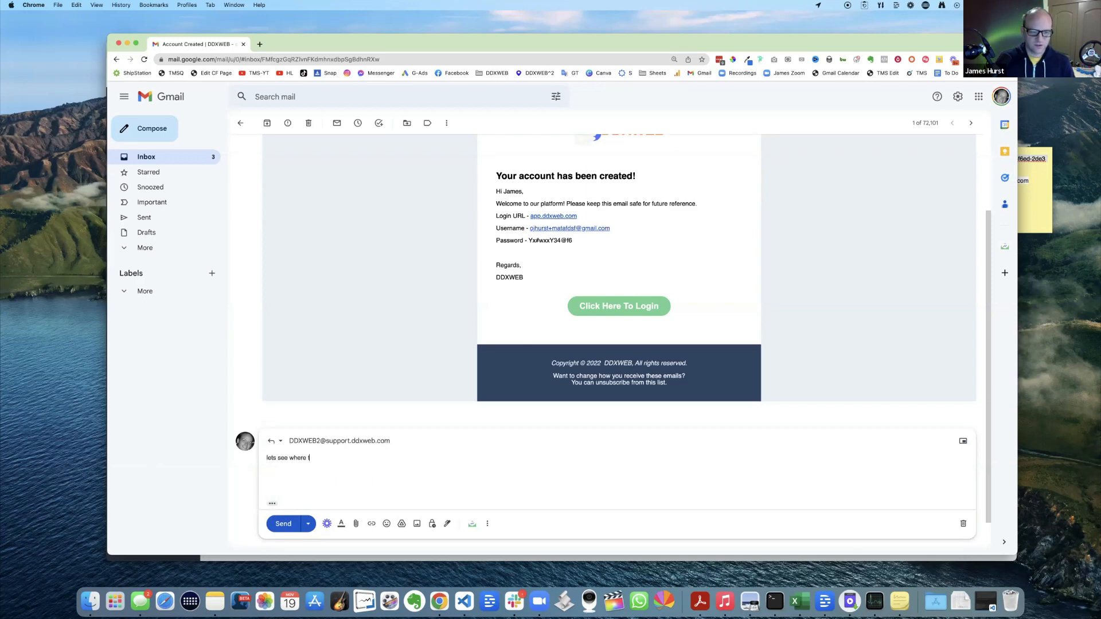
{"action": "type", "text": "his goes?"}
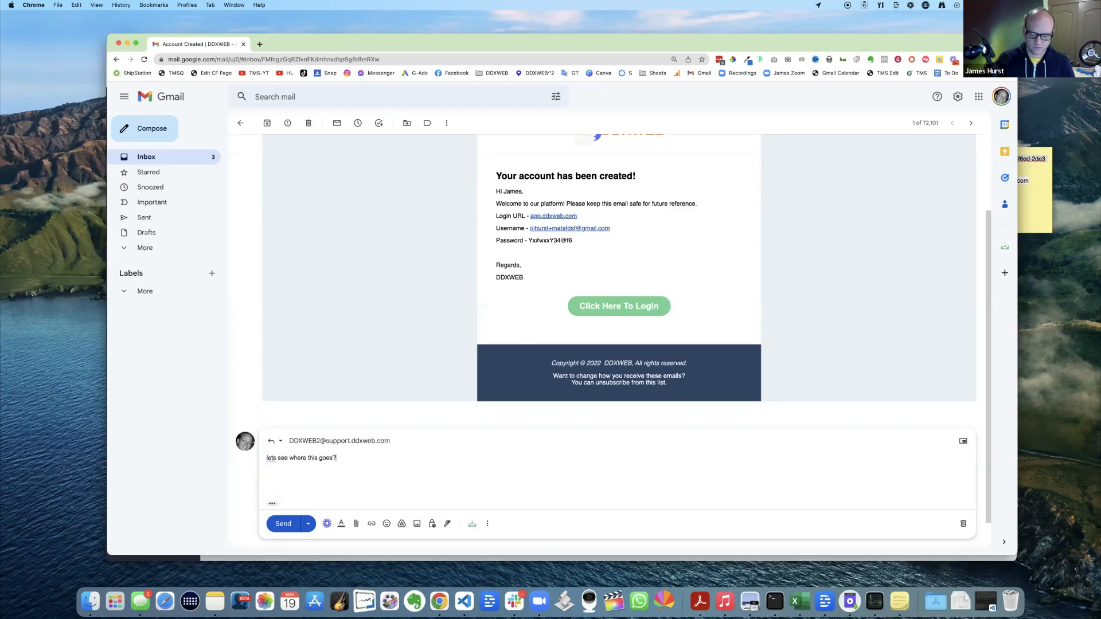
{"action": "type", "text": "-james"}
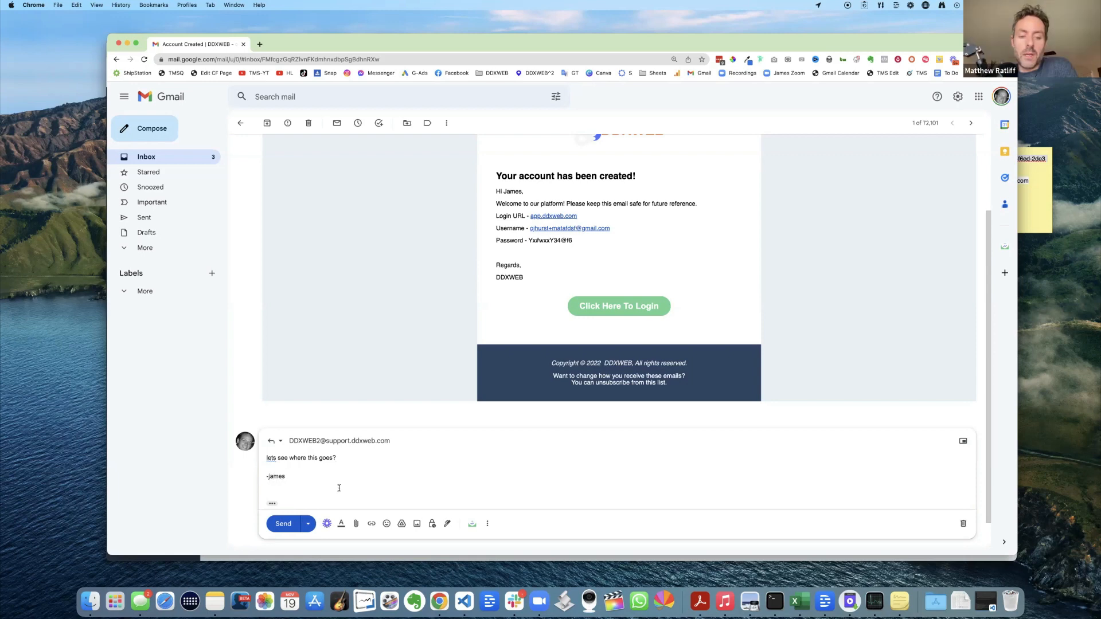
{"action": "left_click", "coordinate": [287, 523]}
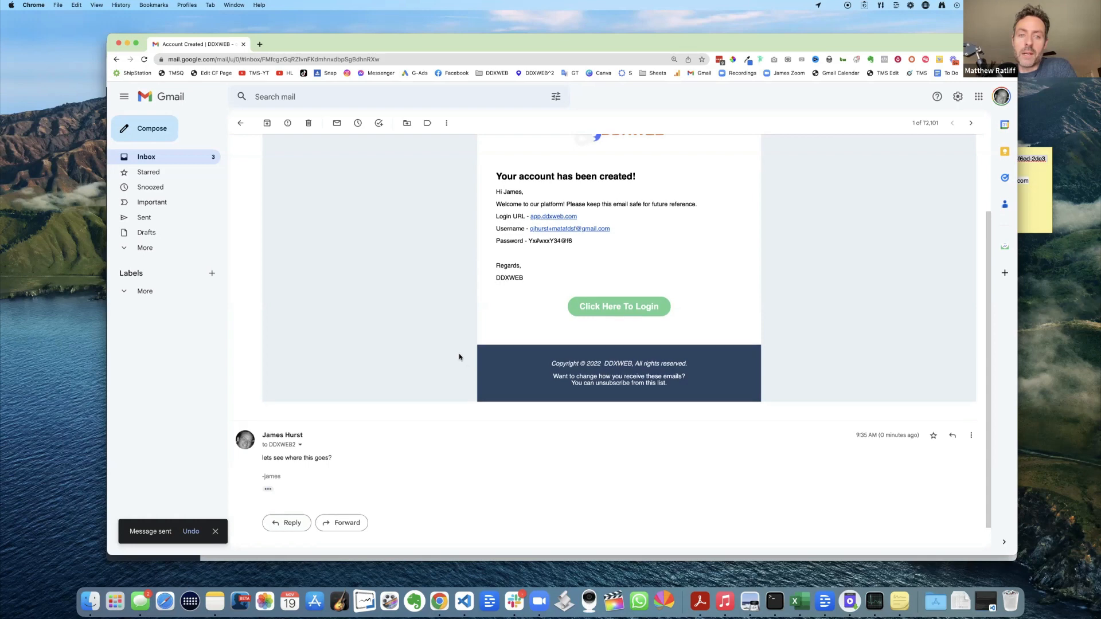
{"action": "scroll", "coordinate": [459, 353], "scroll_direction": "up", "scroll_amount": 3}
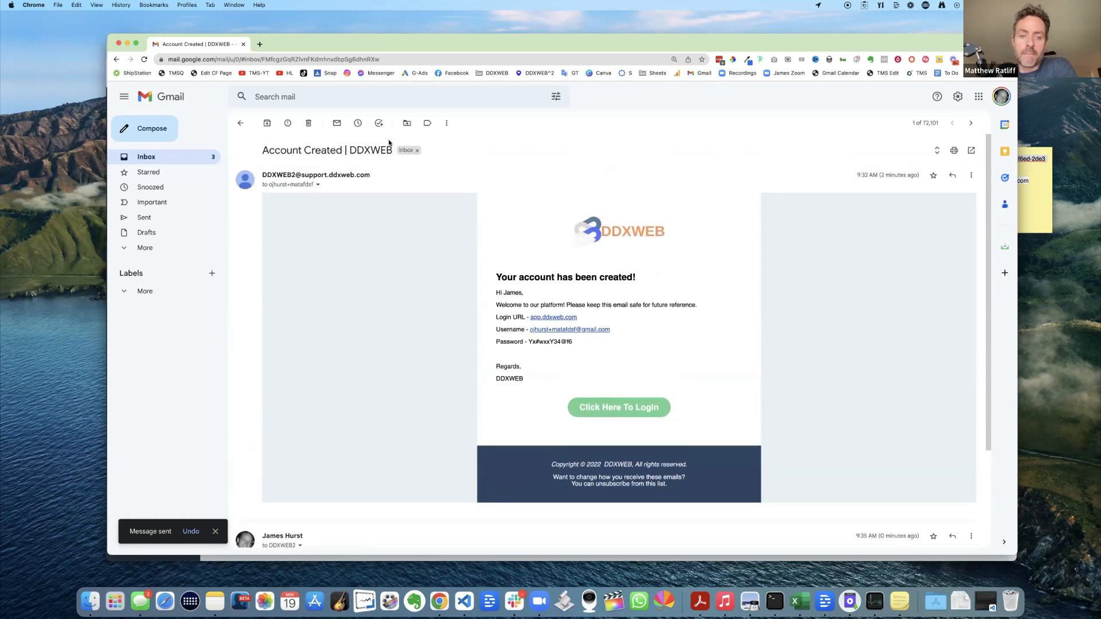
- Close Gmail, go to the DDXWEB contacts list, and open Gmail under another Chrome profile
{"action": "left_click", "coordinate": [119, 44]}
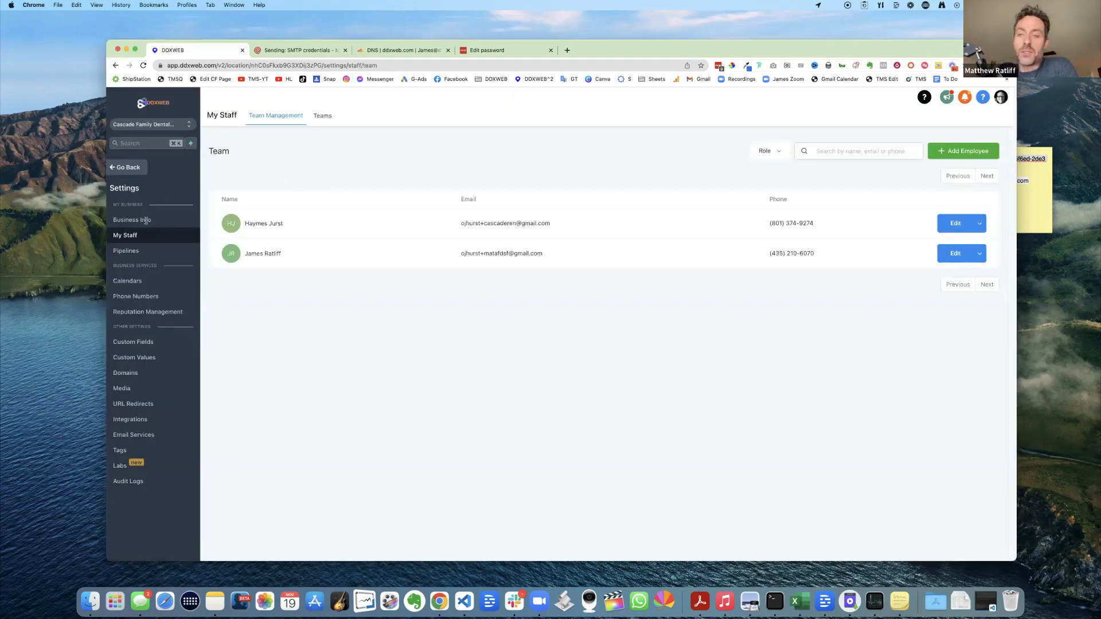
{"action": "left_click", "coordinate": [129, 172]}
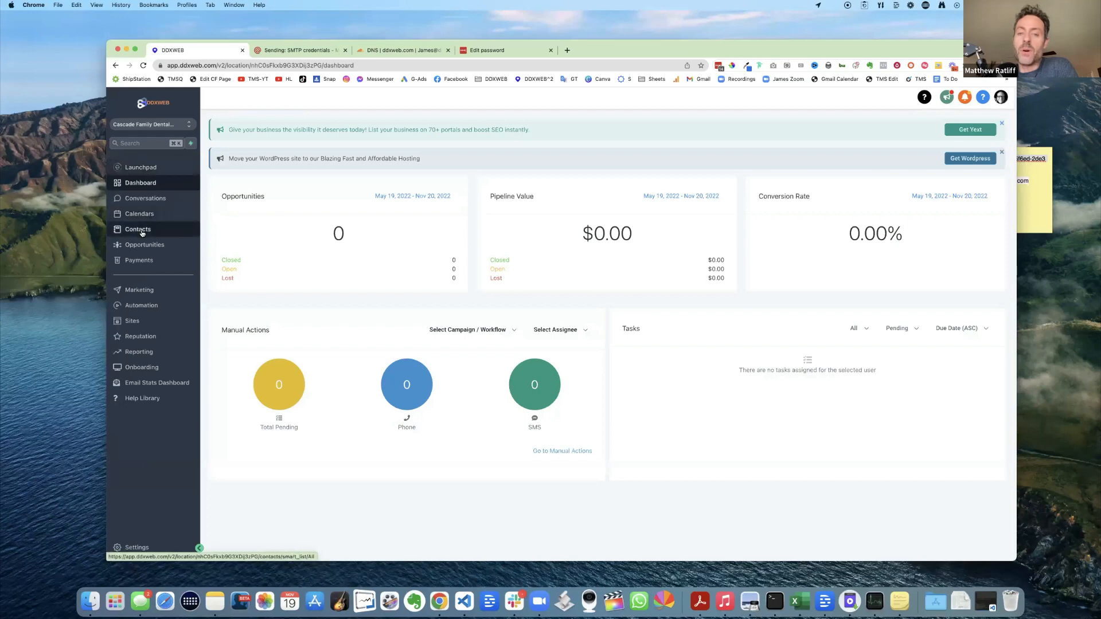
{"action": "left_click", "coordinate": [141, 230]}
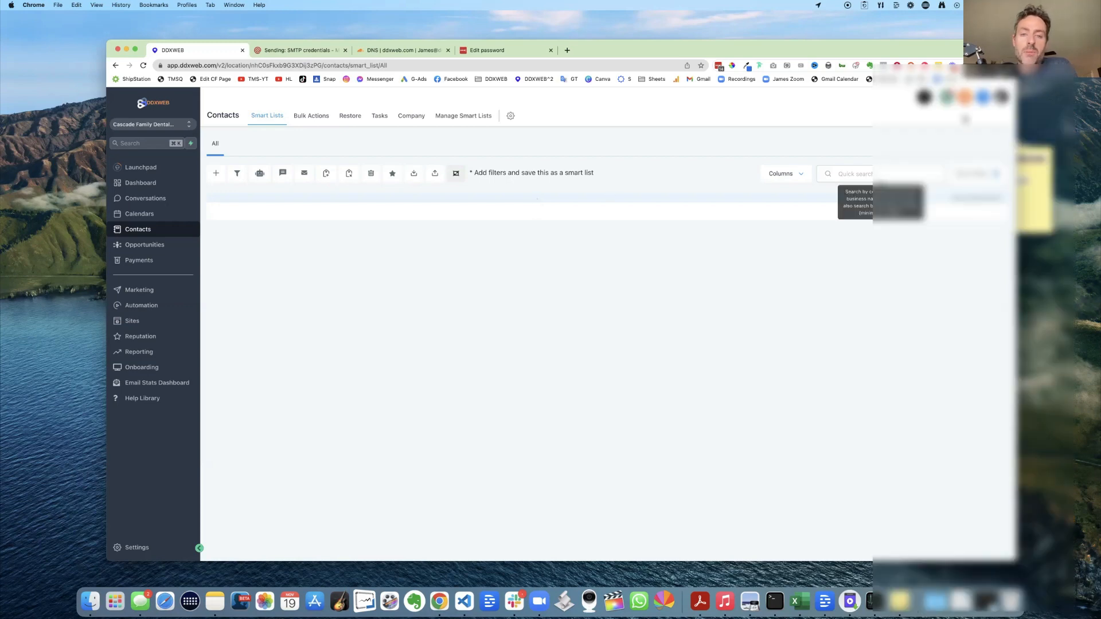
{"action": "left_click", "coordinate": [993, 66]}
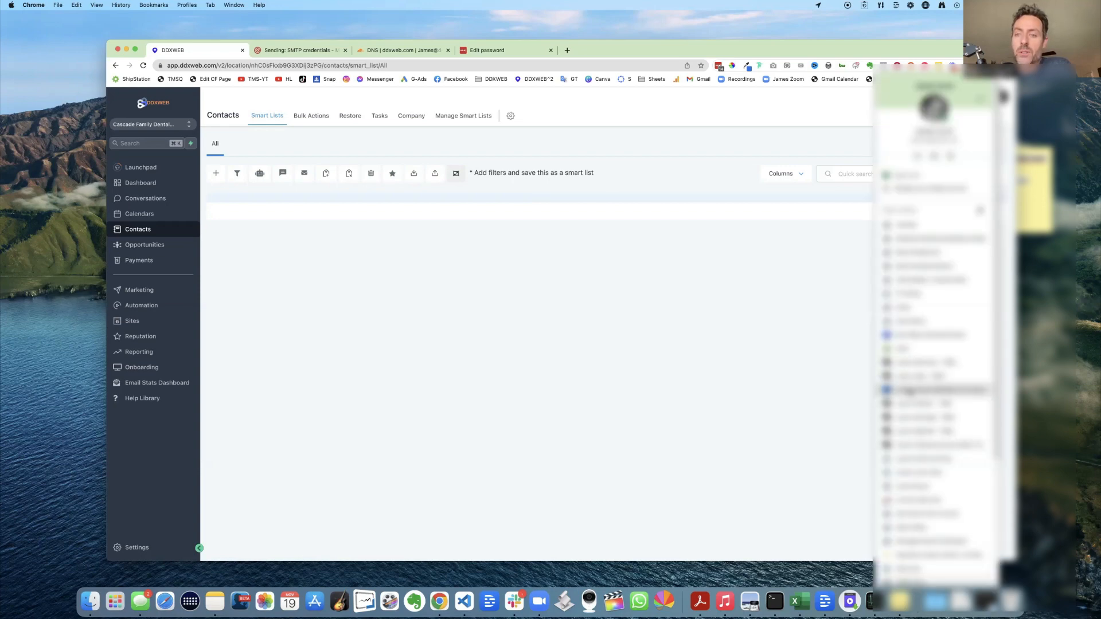
{"action": "left_click", "coordinate": [909, 390]}
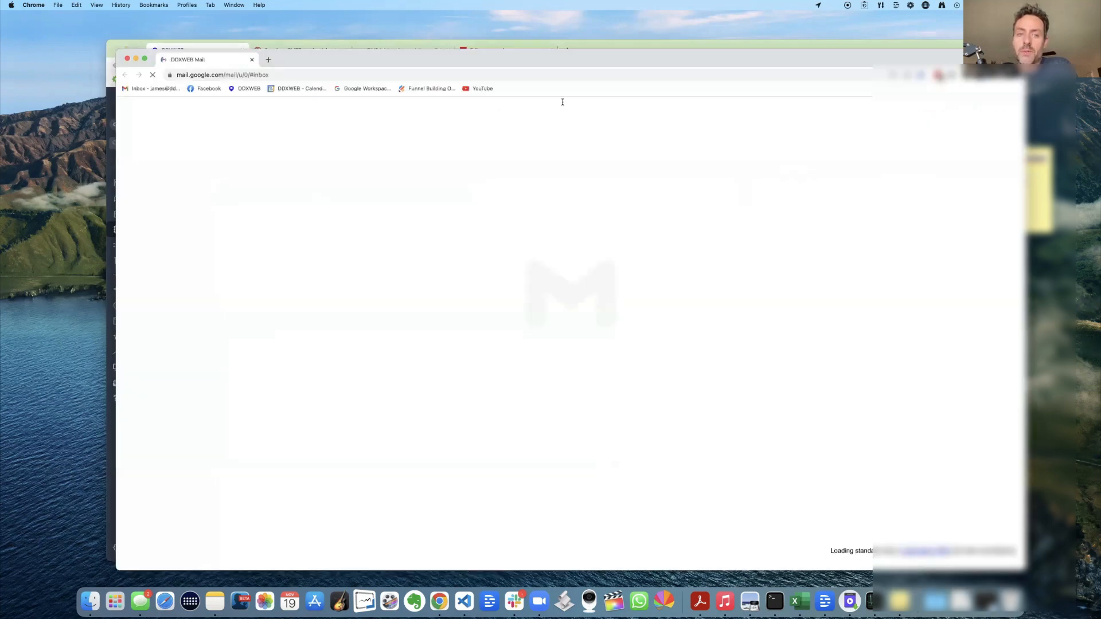
- Open the received 'Re: Account Created | DDXWEB' reply, check its text, and close Gmail
{"action": "left_click_drag", "start_coordinate": [554, 61], "coordinate": [509, 373]}
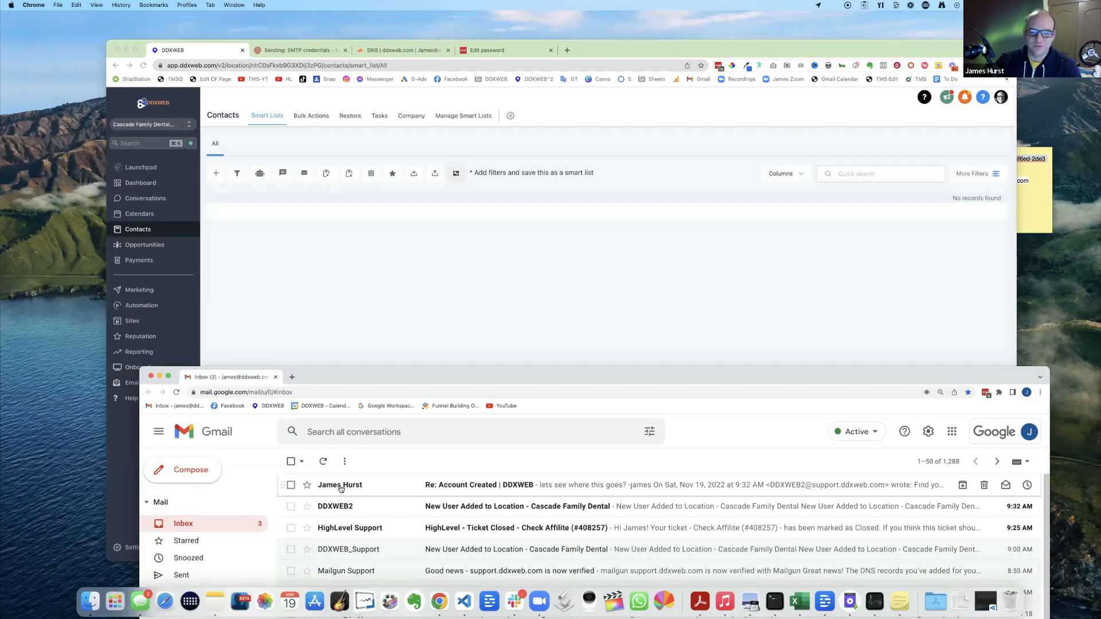
{"action": "left_click", "coordinate": [340, 486]}
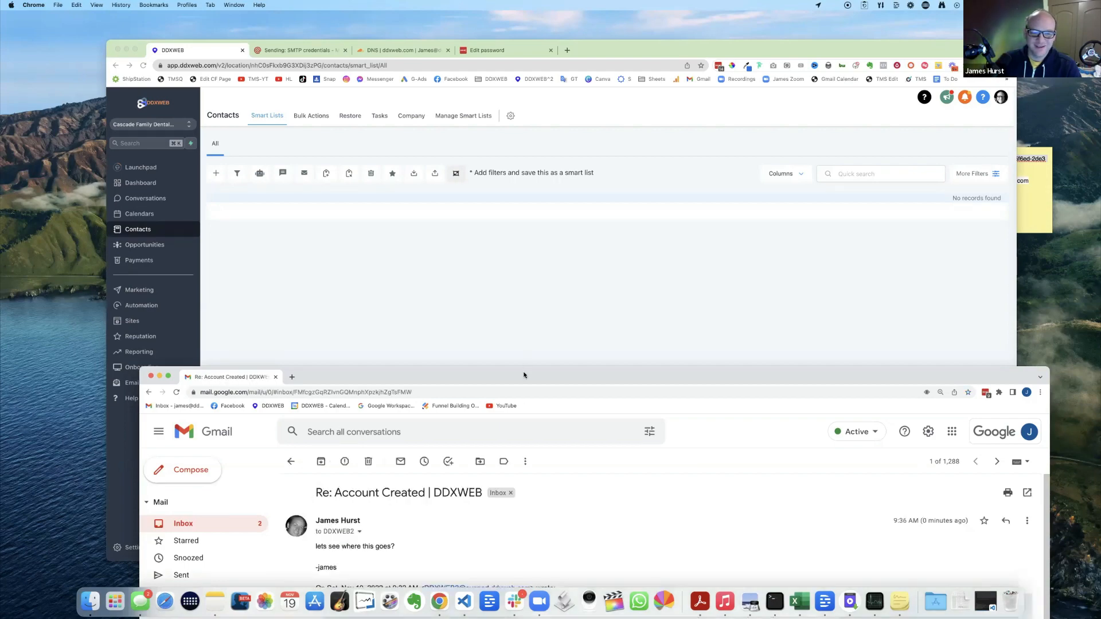
{"action": "left_click_drag", "start_coordinate": [631, 377], "coordinate": [620, 341]}
{"action": "left_click_drag", "start_coordinate": [485, 133], "coordinate": [483, 29]}
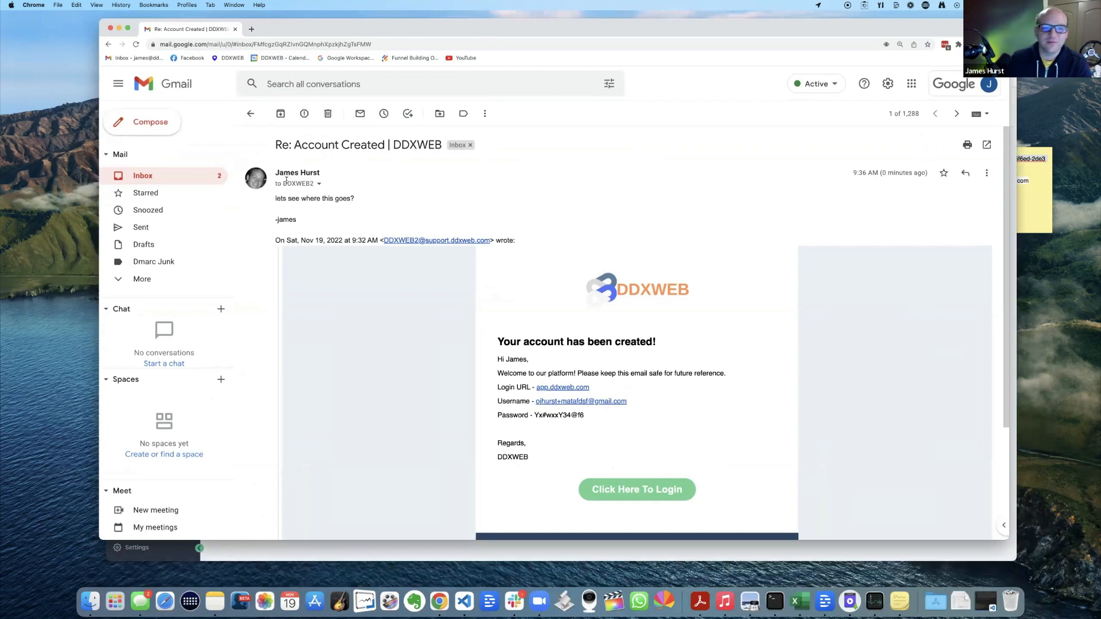
{"action": "left_click_drag", "start_coordinate": [283, 182], "coordinate": [353, 235]}
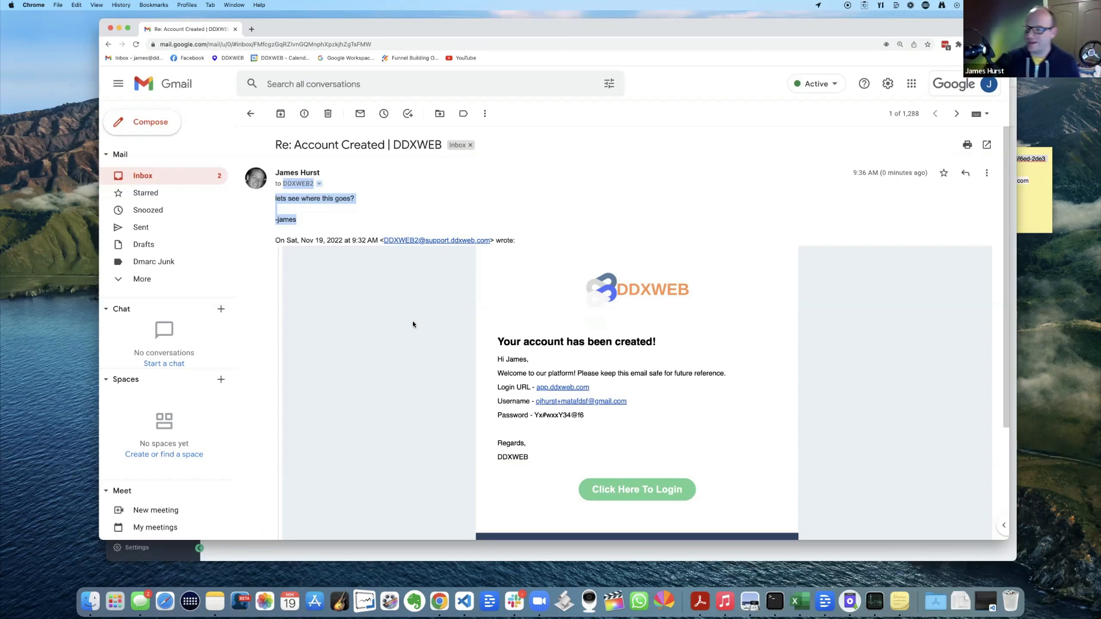
{"action": "left_click", "coordinate": [370, 227]}
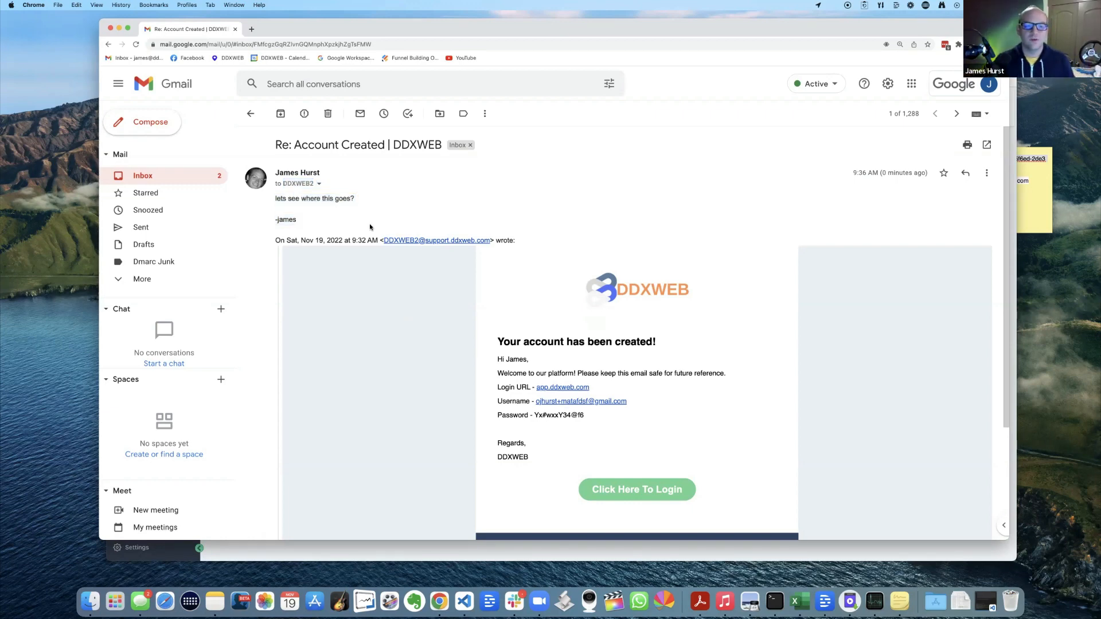
{"action": "left_click_drag", "start_coordinate": [290, 199], "coordinate": [344, 218]}
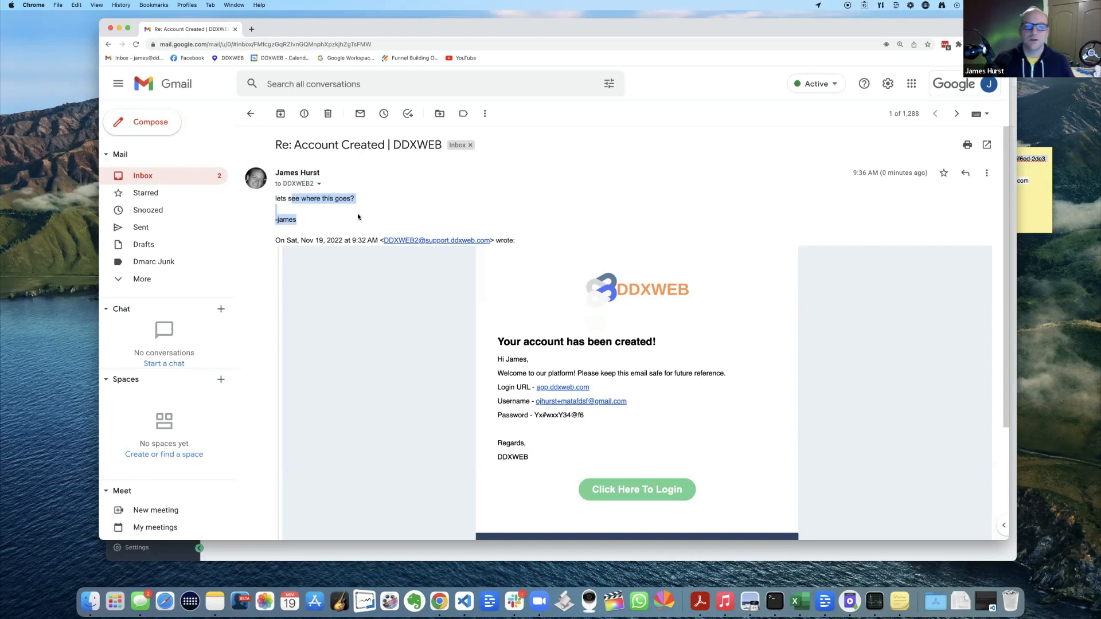
{"action": "left_click", "coordinate": [380, 218]}
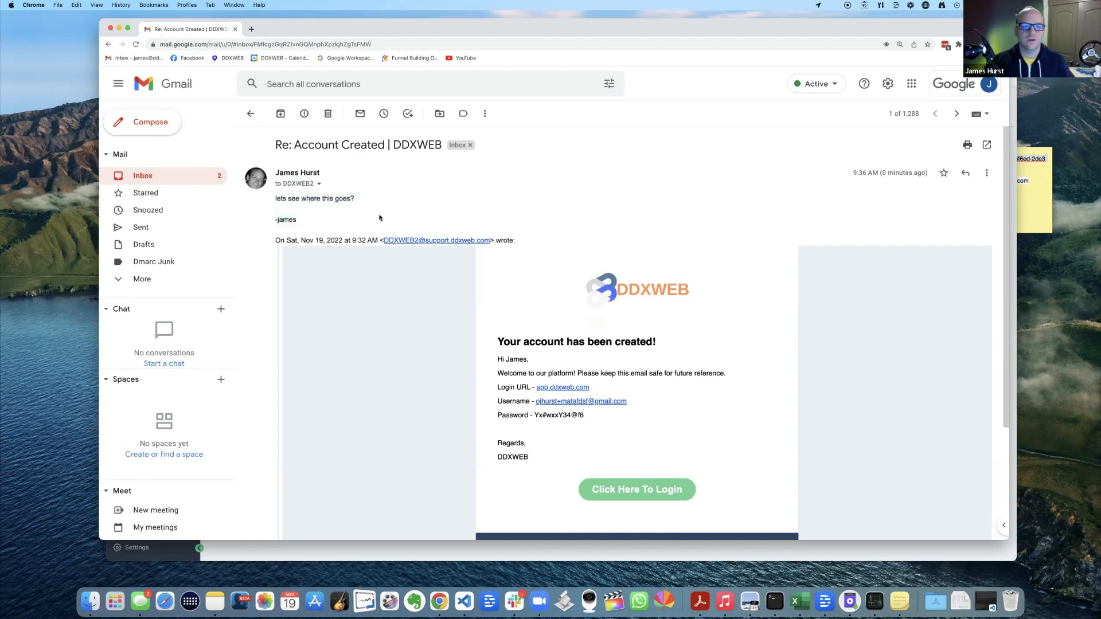
{"action": "left_click", "coordinate": [111, 31]}
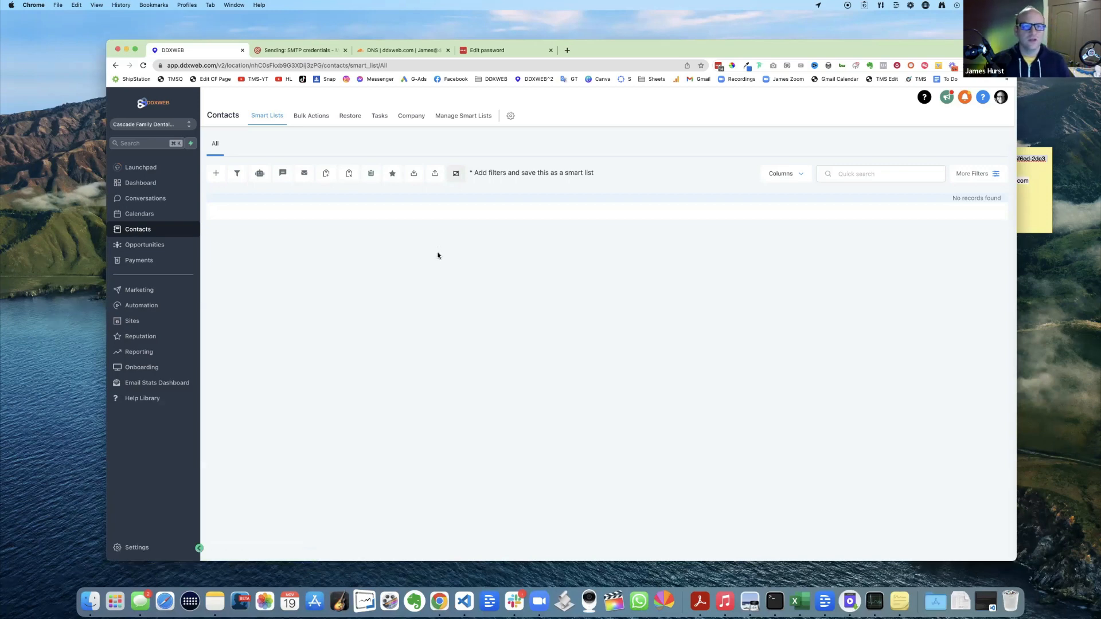
- Look over the Mailgun SMTP credentials and DNS tabs, then return to the DDXWEB contacts page
{"action": "left_click", "coordinate": [315, 50]}
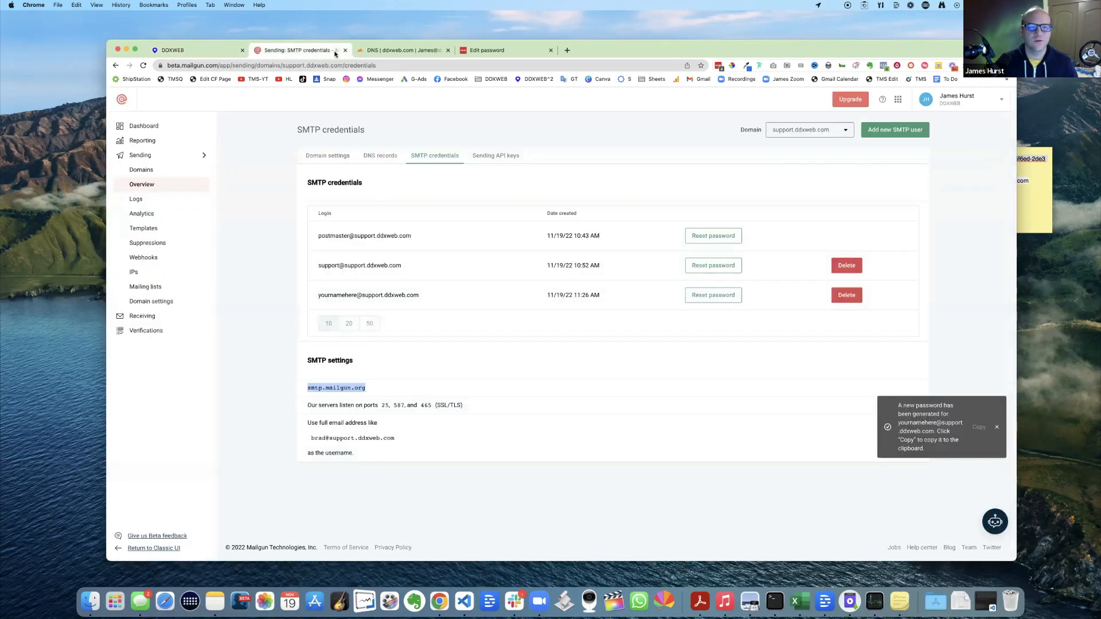
{"action": "left_click", "coordinate": [373, 53]}
{"action": "left_click", "coordinate": [221, 52]}
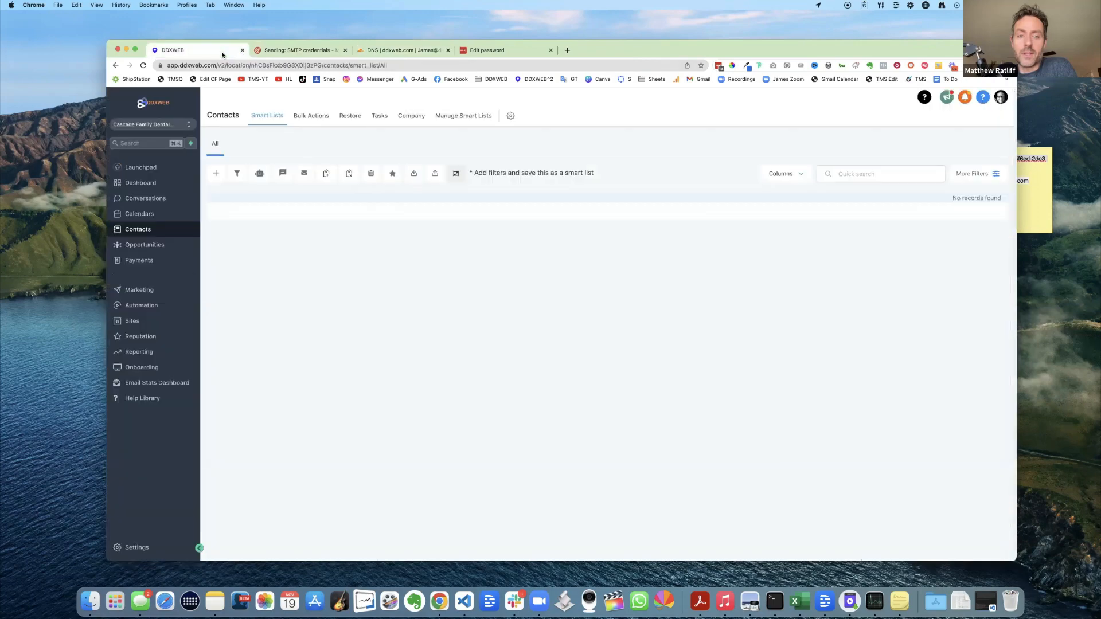
- Open Settings > Email Services showing Mailgun for m.ddxweb.com, then bring up the sub-account switcher
{"action": "left_click", "coordinate": [142, 549]}
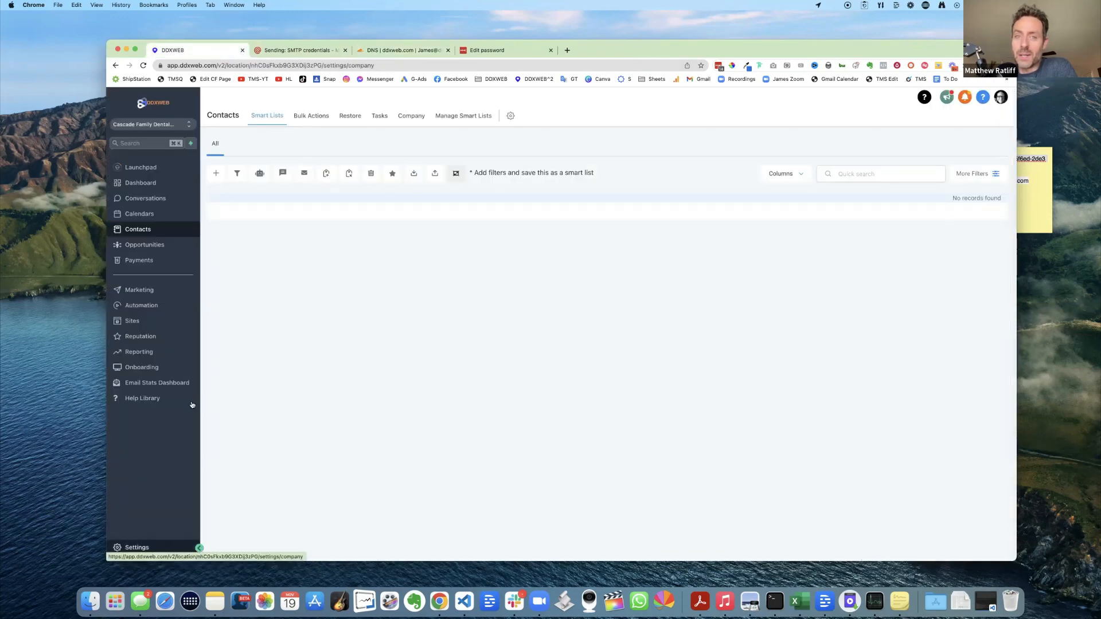
{"action": "left_click", "coordinate": [127, 374]}
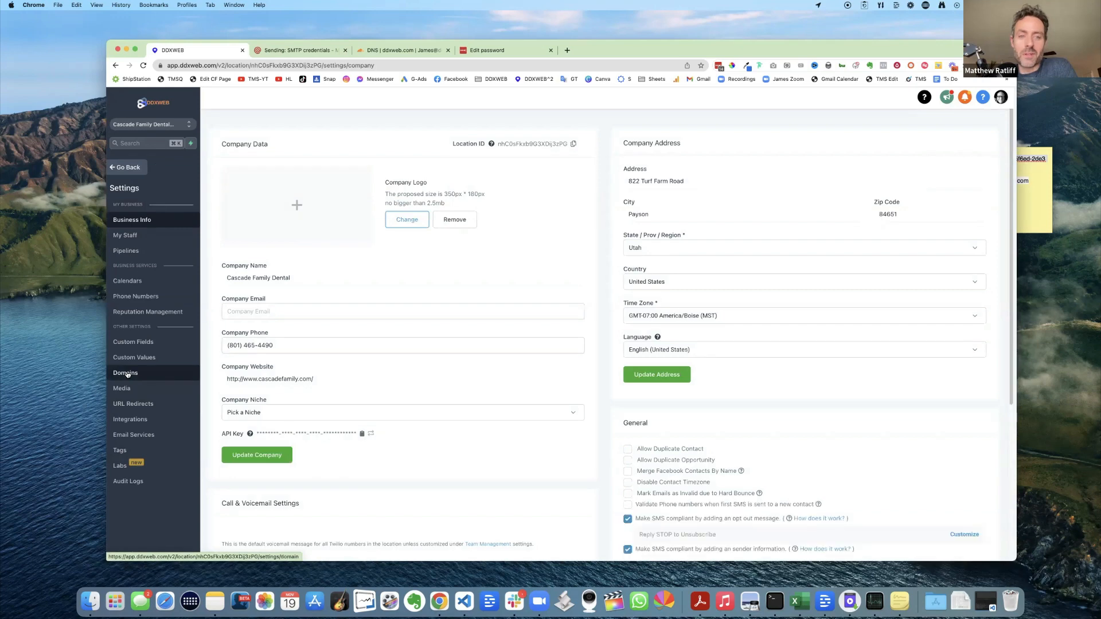
{"action": "left_click", "coordinate": [133, 435]}
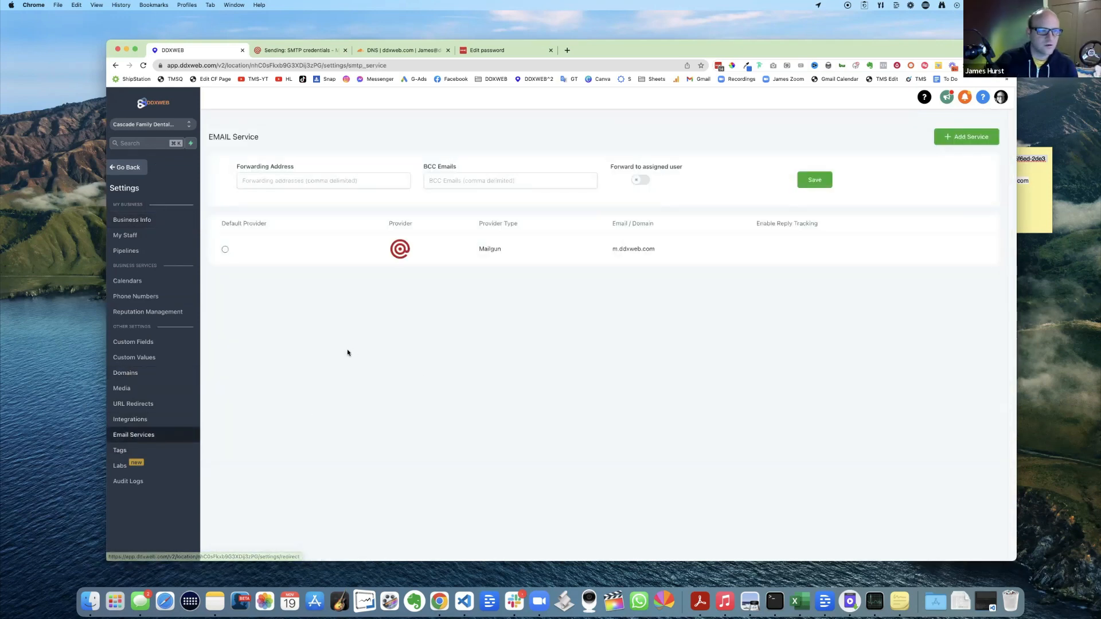
{"action": "left_click", "coordinate": [166, 125]}
{"action": "left_click", "coordinate": [475, 298]}
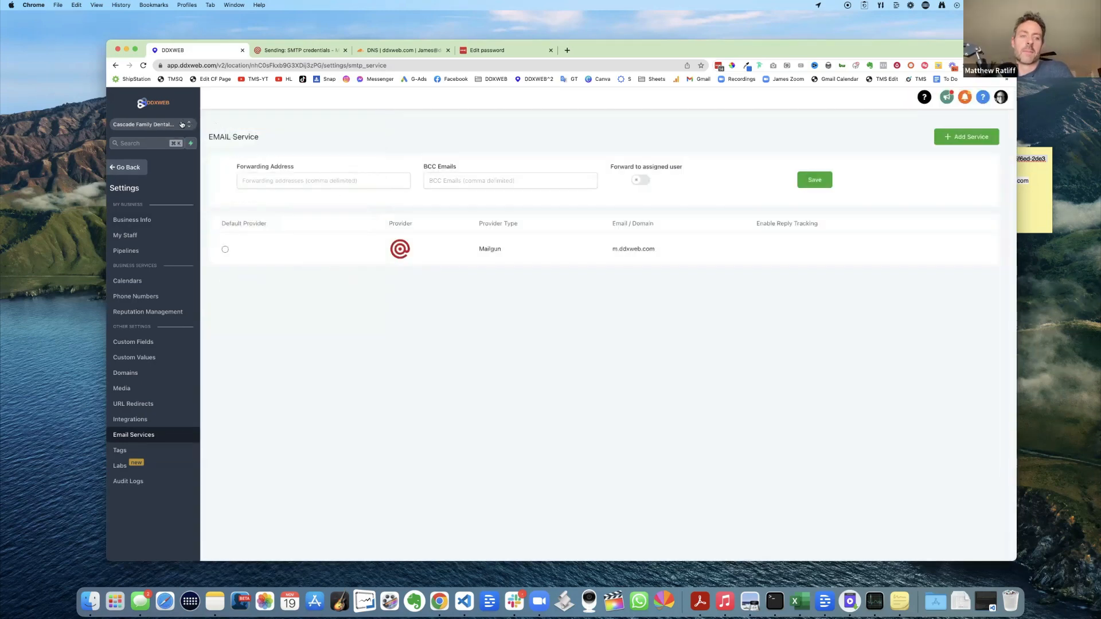
{"action": "left_click", "coordinate": [172, 125]}
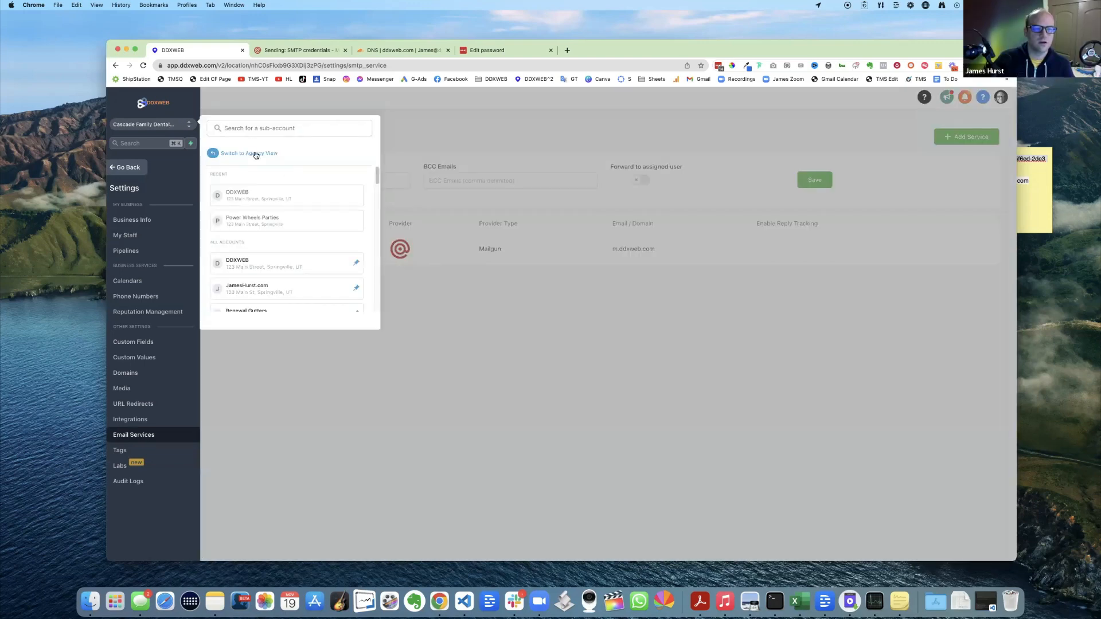
- Switch to Agency View and confirm the DDXWEB Mailgun Support Provider is the default SMTP provider
{"action": "left_click", "coordinate": [256, 154]}
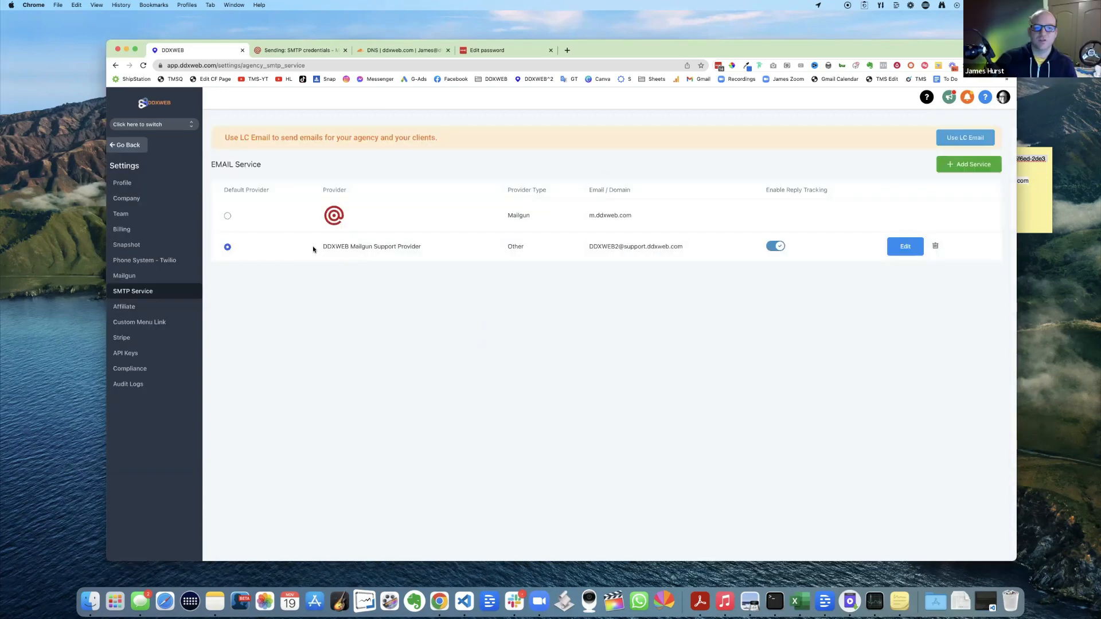
{"action": "left_click_drag", "start_coordinate": [322, 247], "coordinate": [857, 249]}
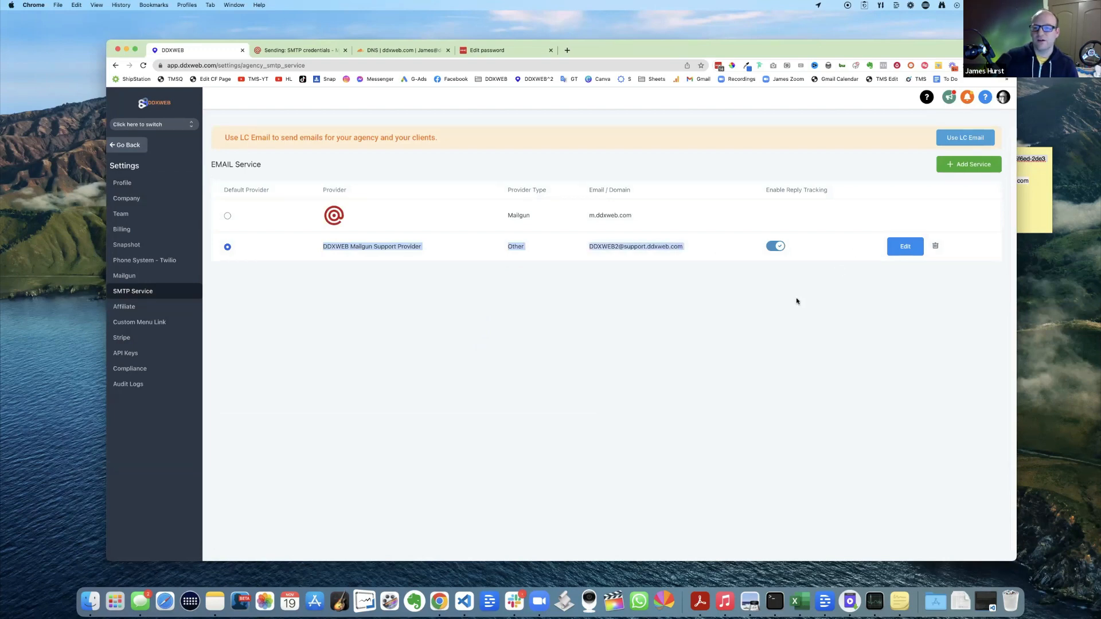
{"action": "left_click", "coordinate": [652, 321]}
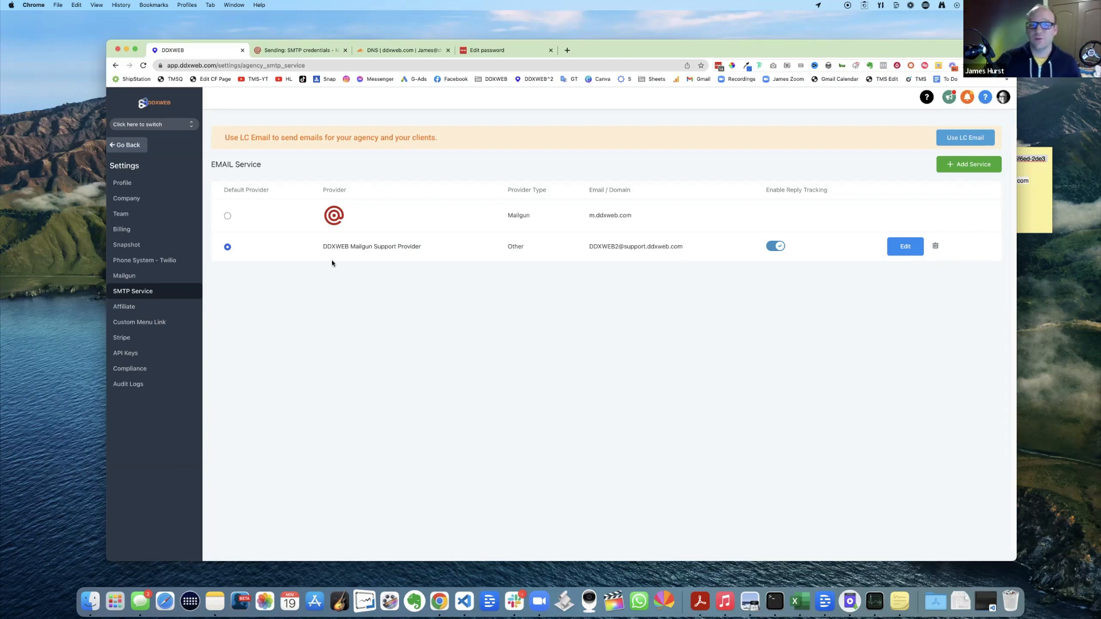
{"action": "left_click_drag", "start_coordinate": [315, 246], "coordinate": [693, 317]}
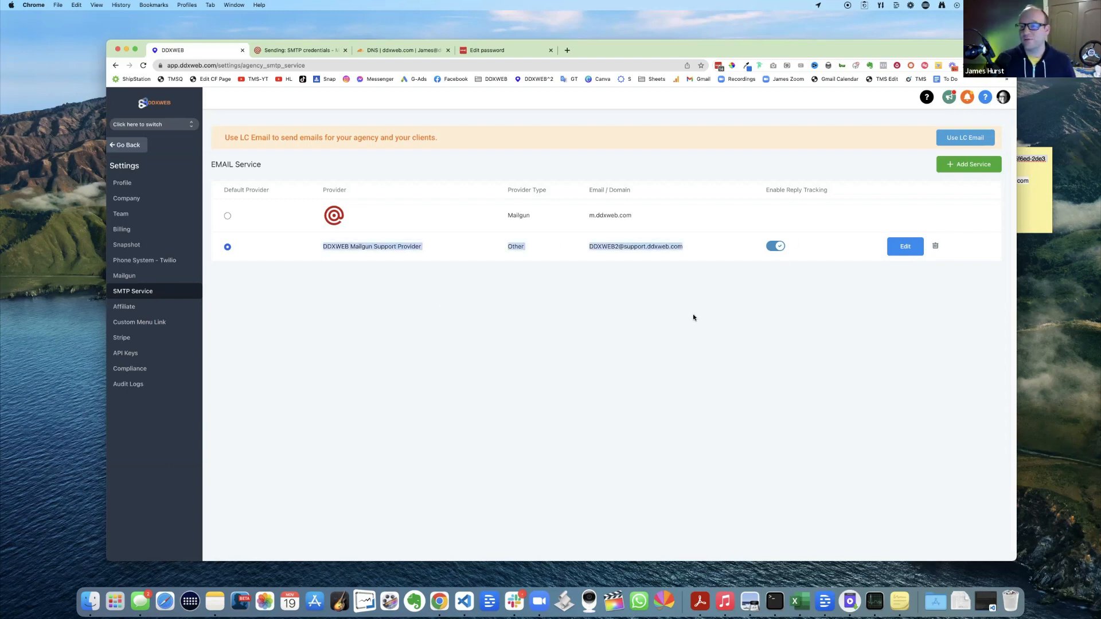
{"action": "left_click", "coordinate": [663, 322]}
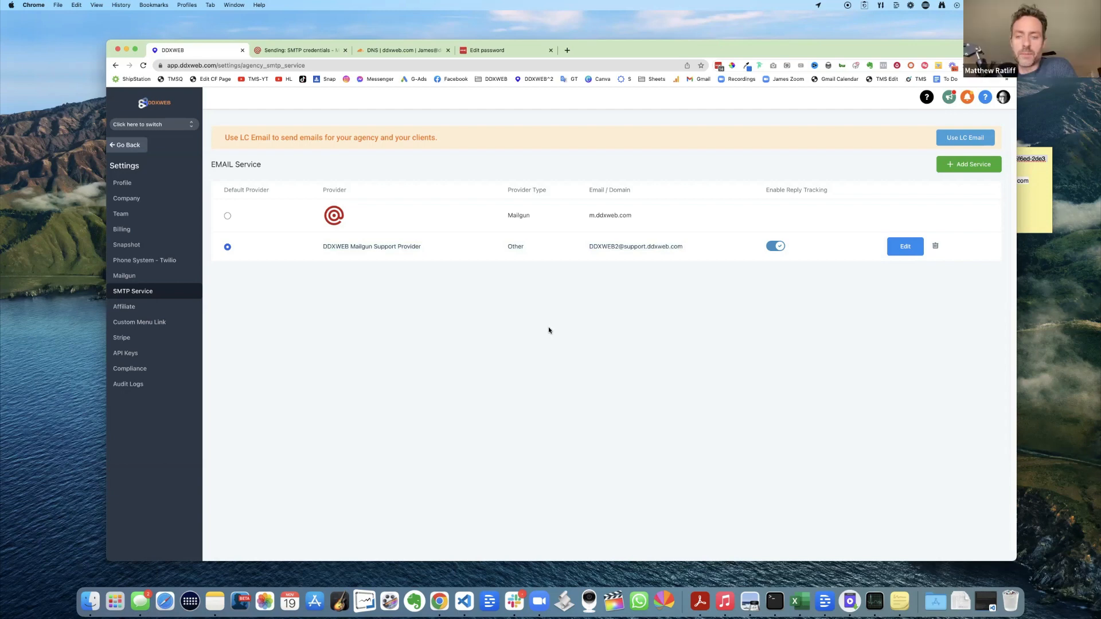